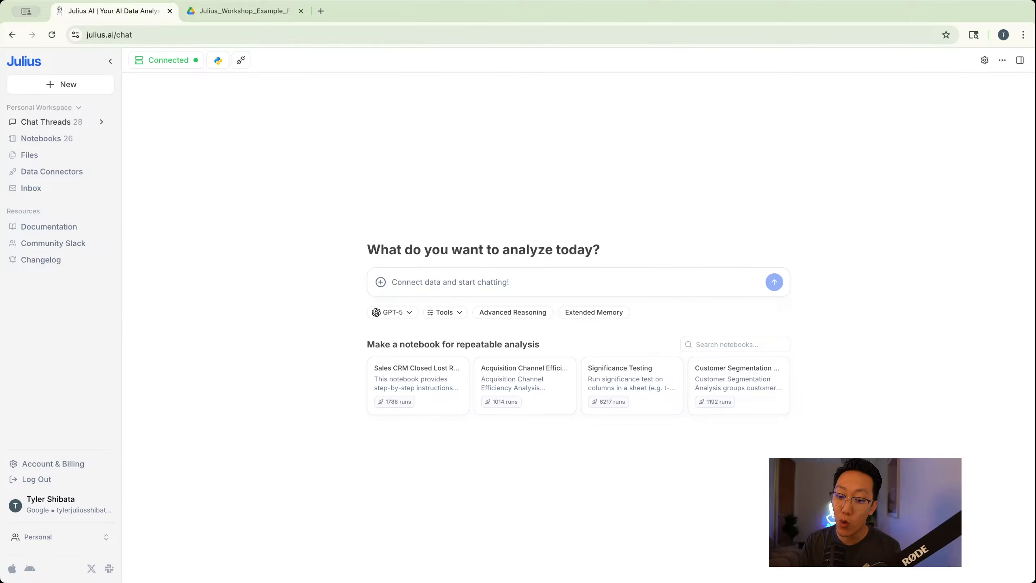
Create a new blank notebook and return to the home page
{"action": "left_click", "coordinate": [68, 87]}
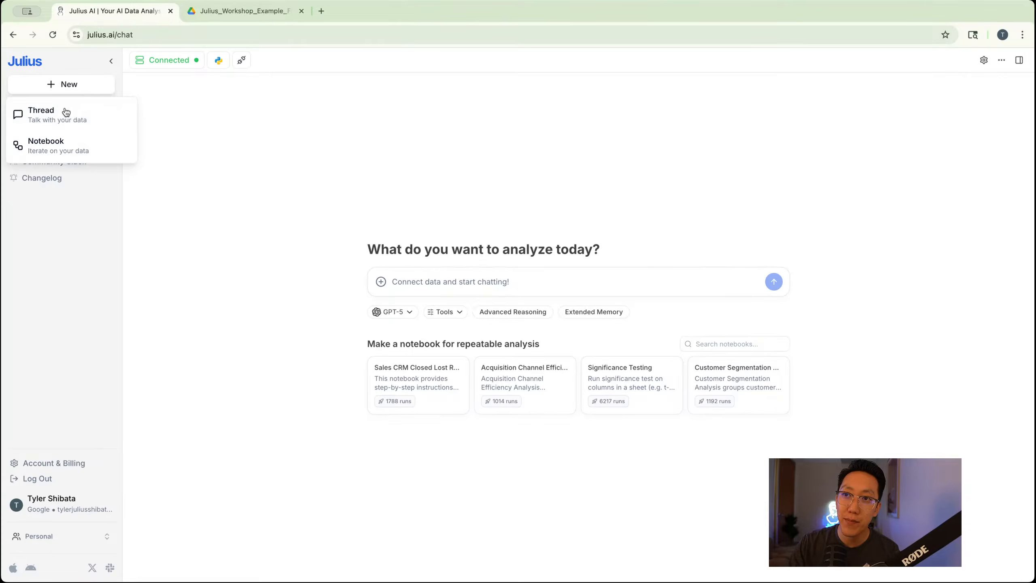
{"action": "left_click", "coordinate": [54, 155]}
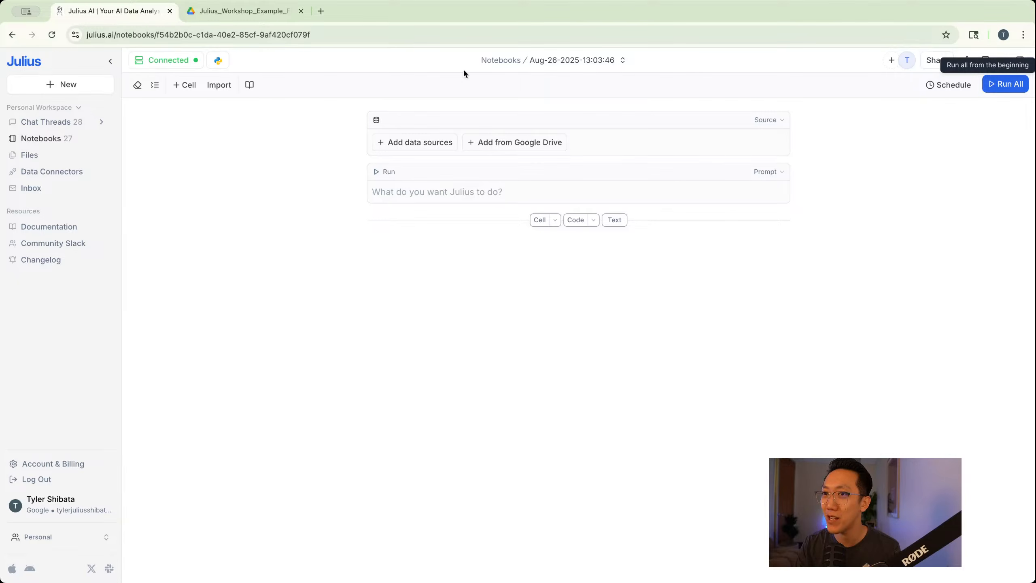
{"action": "left_click", "coordinate": [37, 67]}
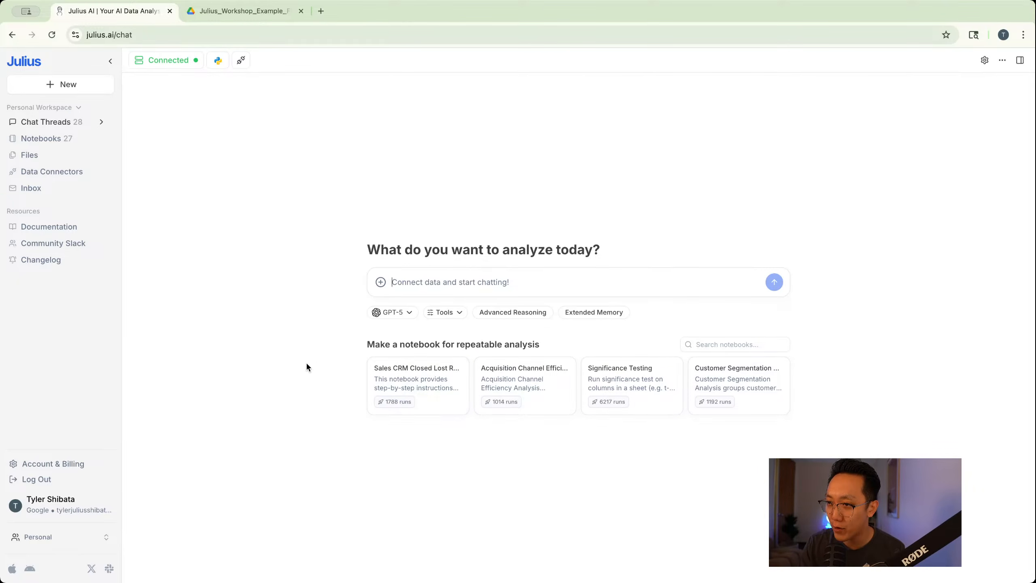
Search the notebook templates for "Net doll", run the Net Asset Value Calculator notebook and review its steps
{"action": "left_click", "coordinate": [745, 343]}
{"action": "type", "text": "Net doll"}
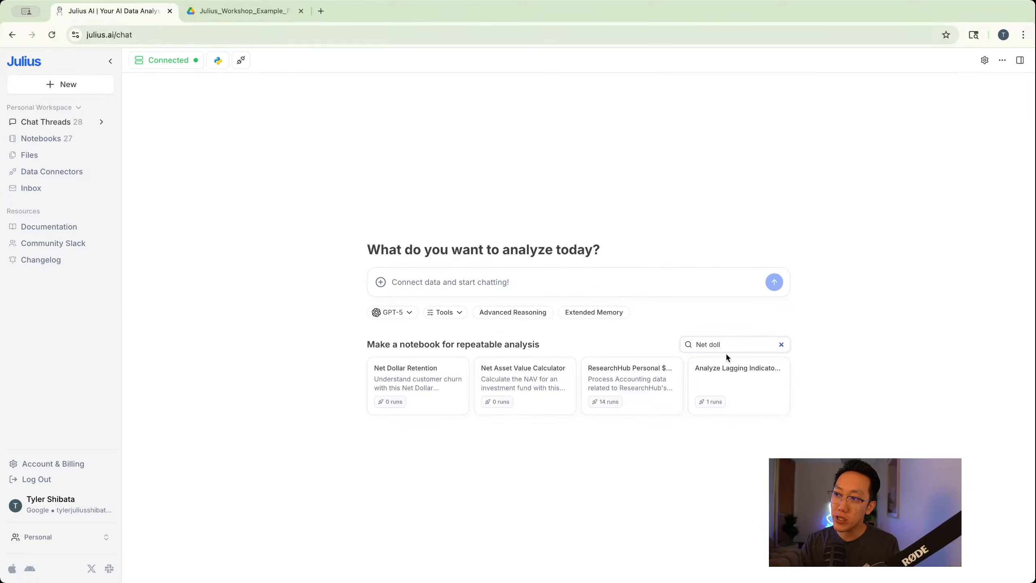
{"action": "left_click", "coordinate": [546, 377]}
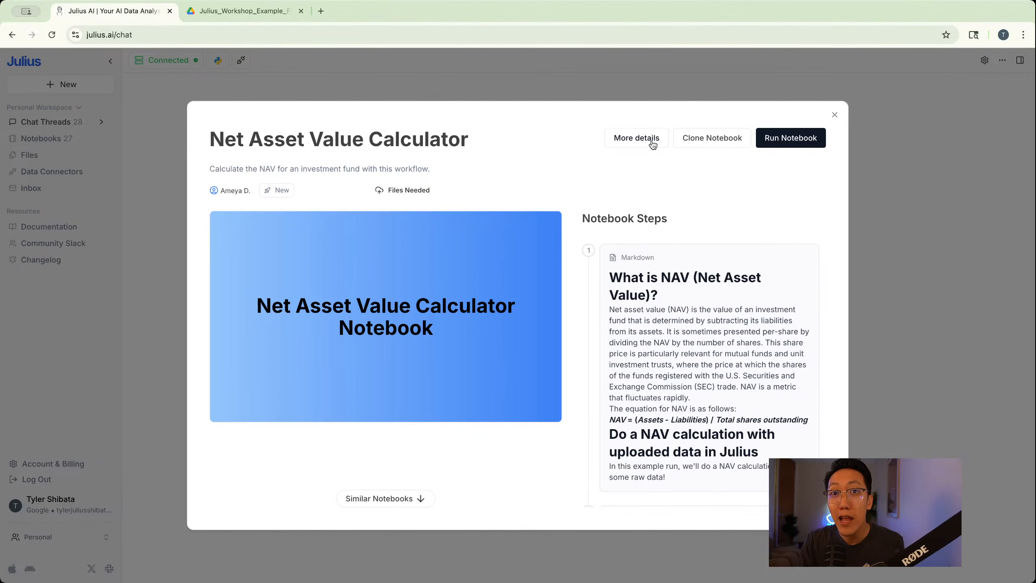
{"action": "scroll", "coordinate": [696, 273], "scroll_direction": "down", "scroll_amount": 4}
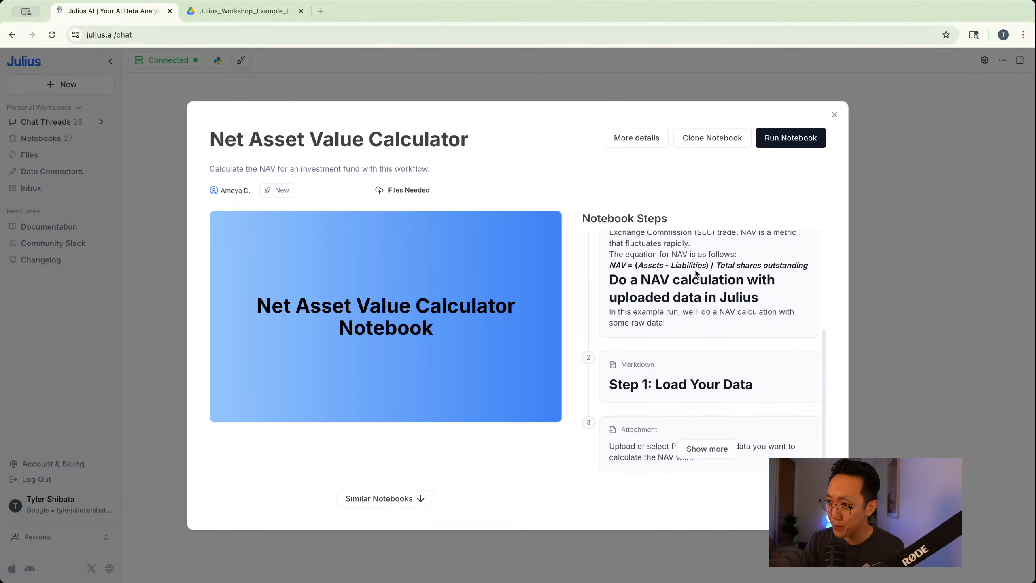
{"action": "left_click", "coordinate": [787, 138]}
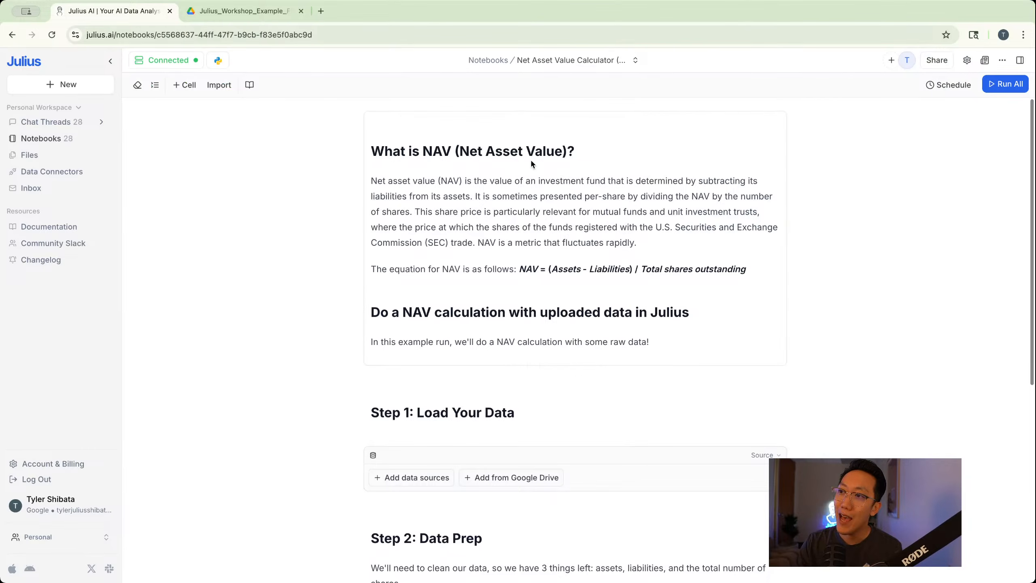
{"action": "scroll", "coordinate": [351, 283], "scroll_direction": "down", "scroll_amount": 8}
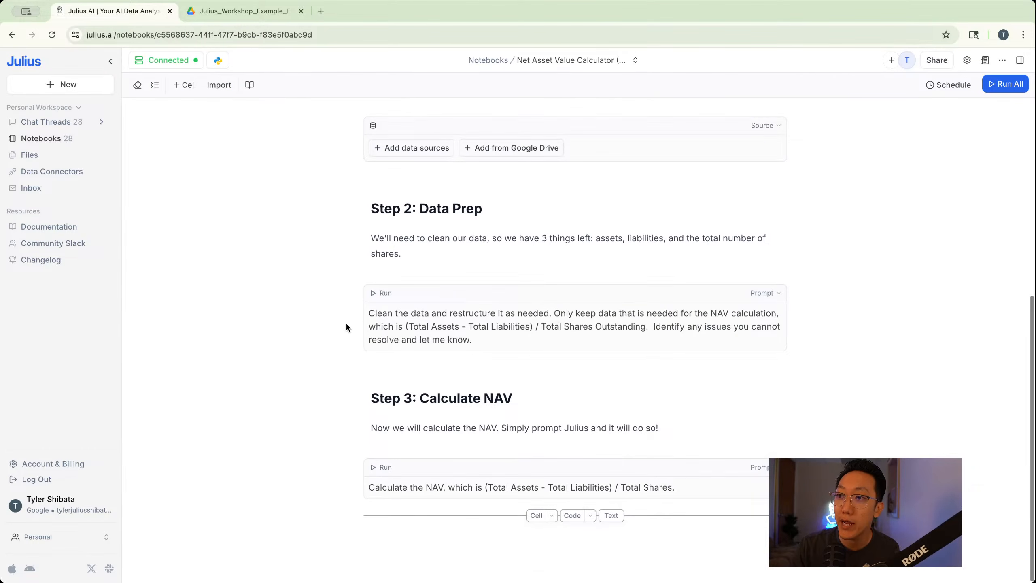
{"action": "scroll", "coordinate": [322, 241], "scroll_direction": "up", "scroll_amount": 8}
{"action": "scroll", "coordinate": [312, 260], "scroll_direction": "down", "scroll_amount": 8}
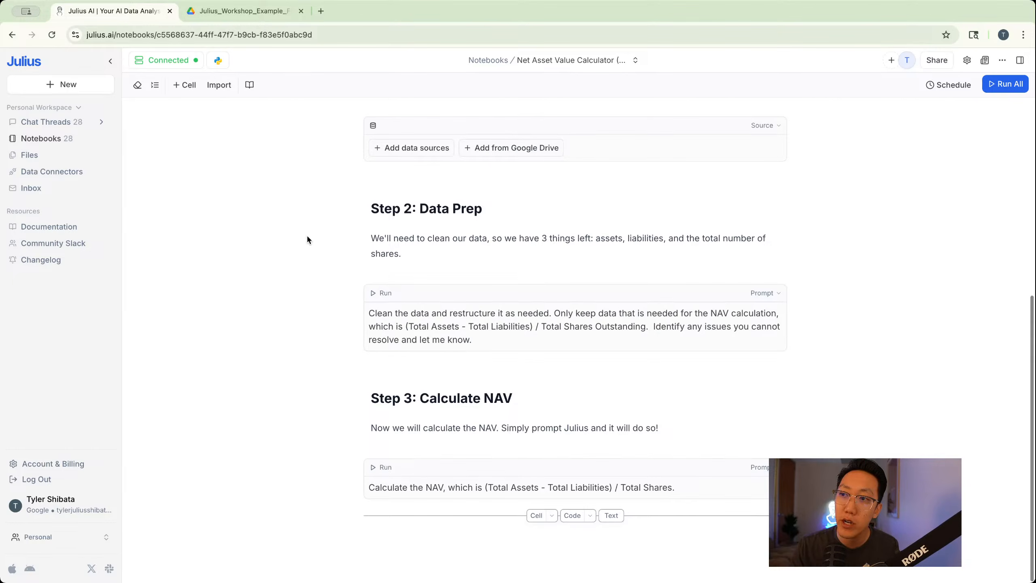
{"action": "scroll", "coordinate": [307, 233], "scroll_direction": "up", "scroll_amount": 8}
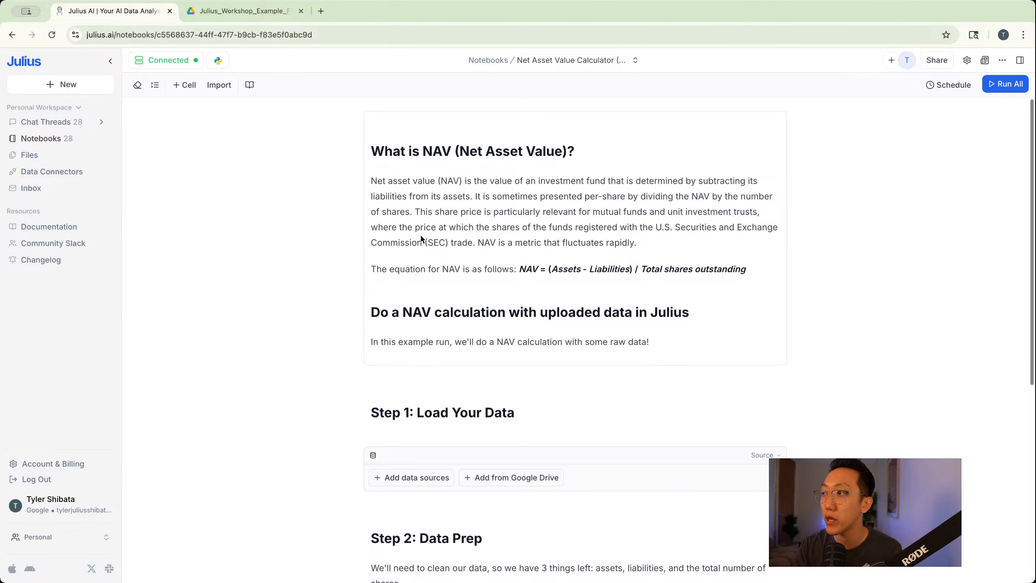
Create a new notebook and add all four CSV files from the Julius_Workshop_Example_Files folder in Google Drive
{"action": "left_click", "coordinate": [56, 84]}
{"action": "left_click", "coordinate": [46, 143]}
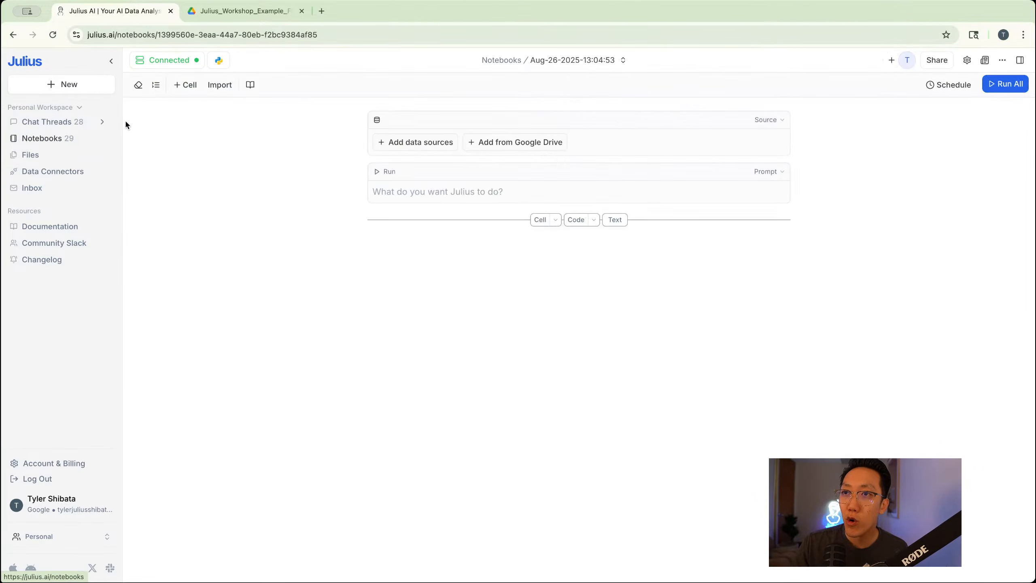
{"action": "left_click", "coordinate": [515, 145]}
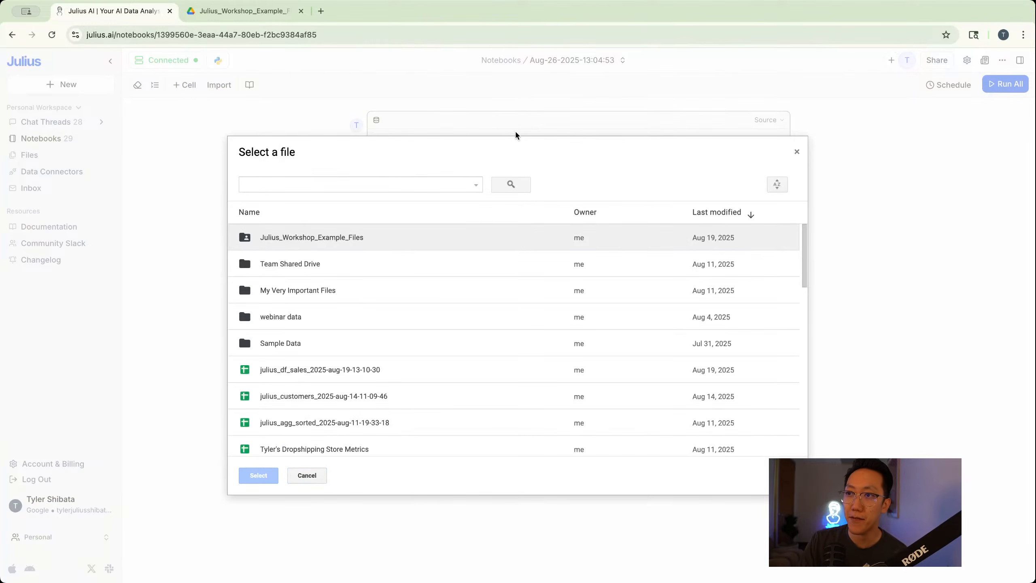
{"action": "double_click", "coordinate": [325, 244]}
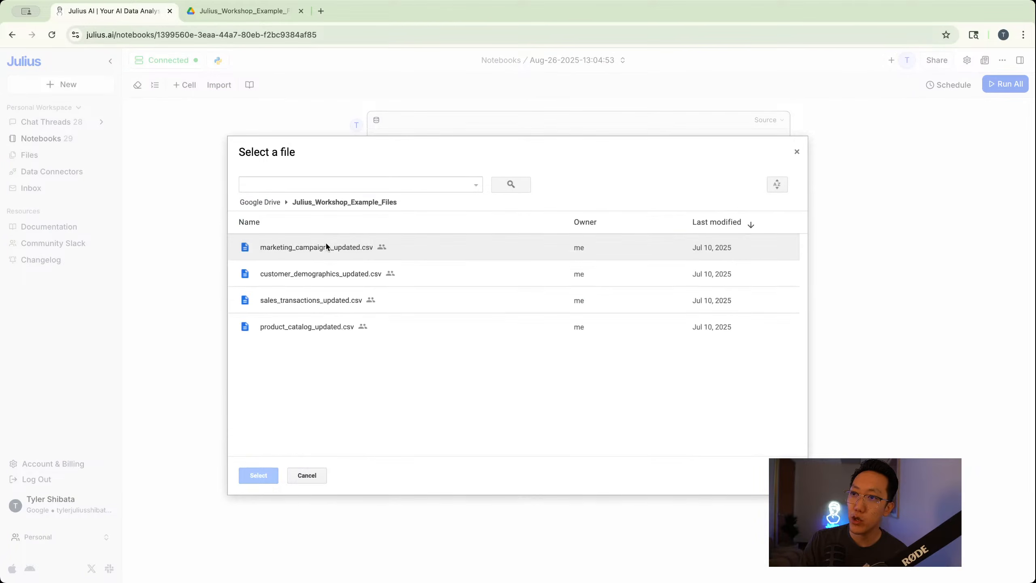
{"action": "left_click", "coordinate": [324, 250]}
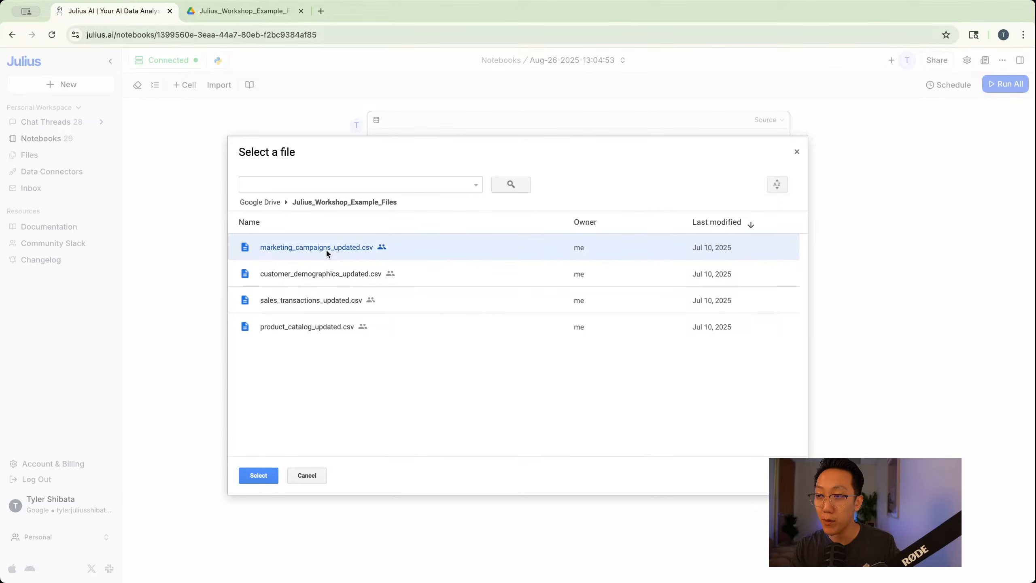
{"action": "left_click", "coordinate": [319, 330], "text": "shift"}
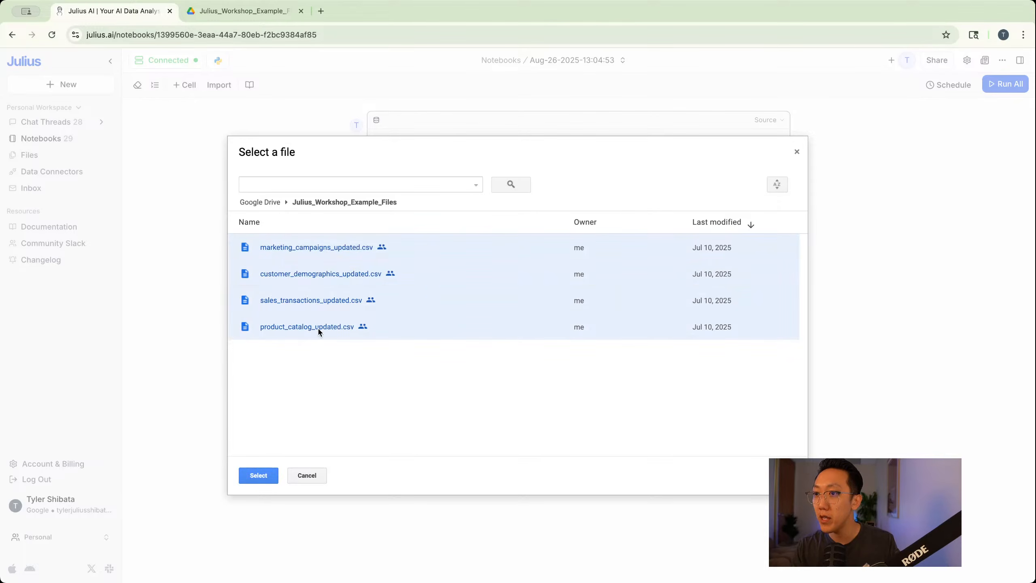
{"action": "left_click", "coordinate": [260, 475]}
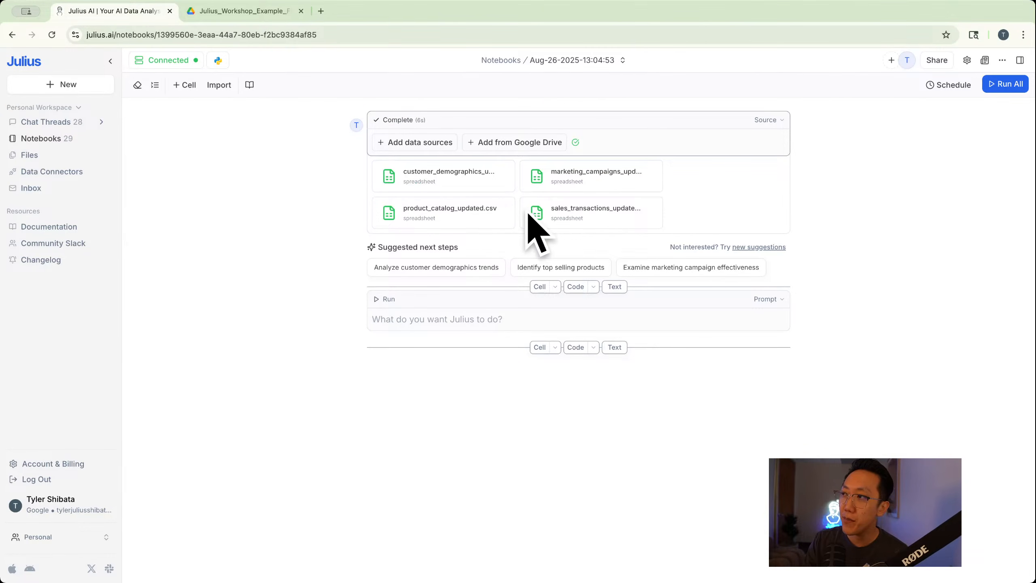
Show the Data Explorer beside the notebook, collapse the navigation sidebar and widen the explorer to about half the window
{"action": "left_click", "coordinate": [1020, 61]}
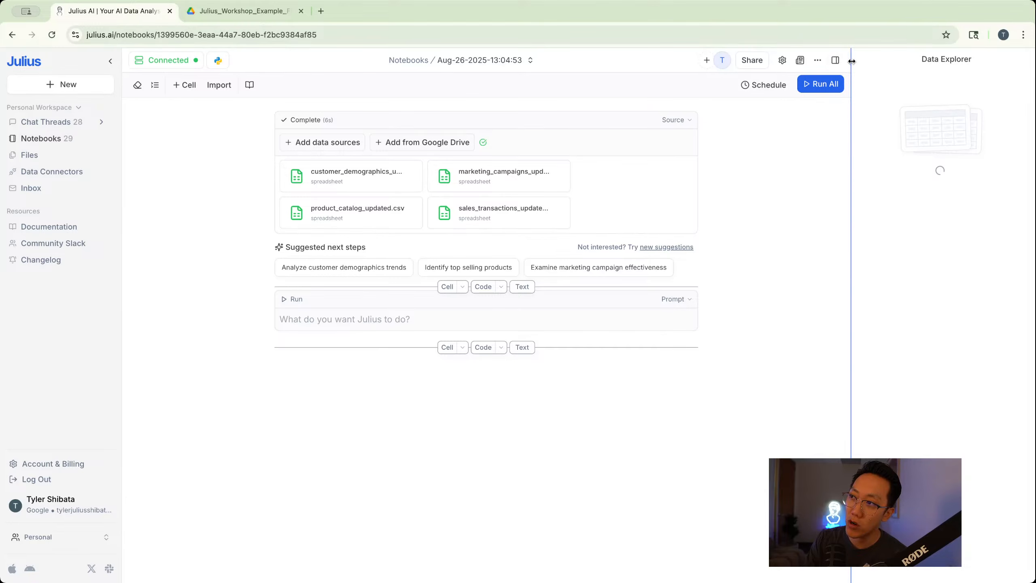
{"action": "left_click_drag", "start_coordinate": [851, 61], "coordinate": [580, 79]}
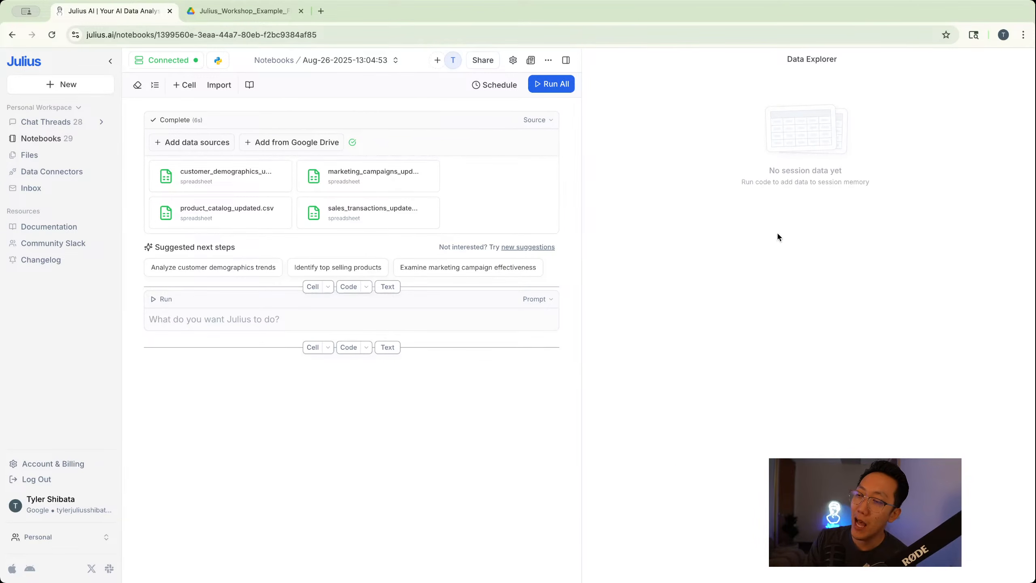
{"action": "left_click", "coordinate": [109, 64]}
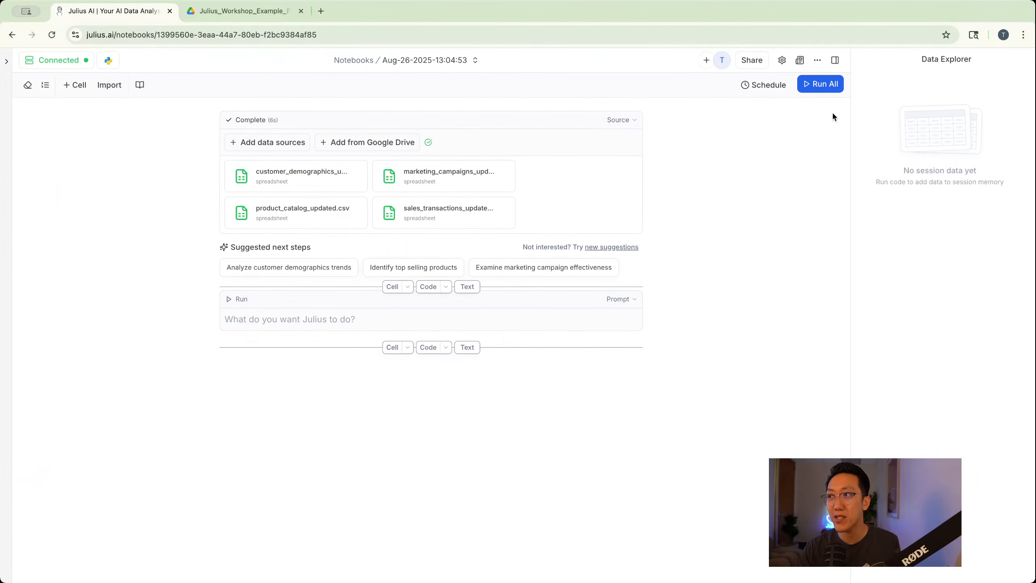
{"action": "left_click_drag", "start_coordinate": [850, 116], "coordinate": [549, 115]}
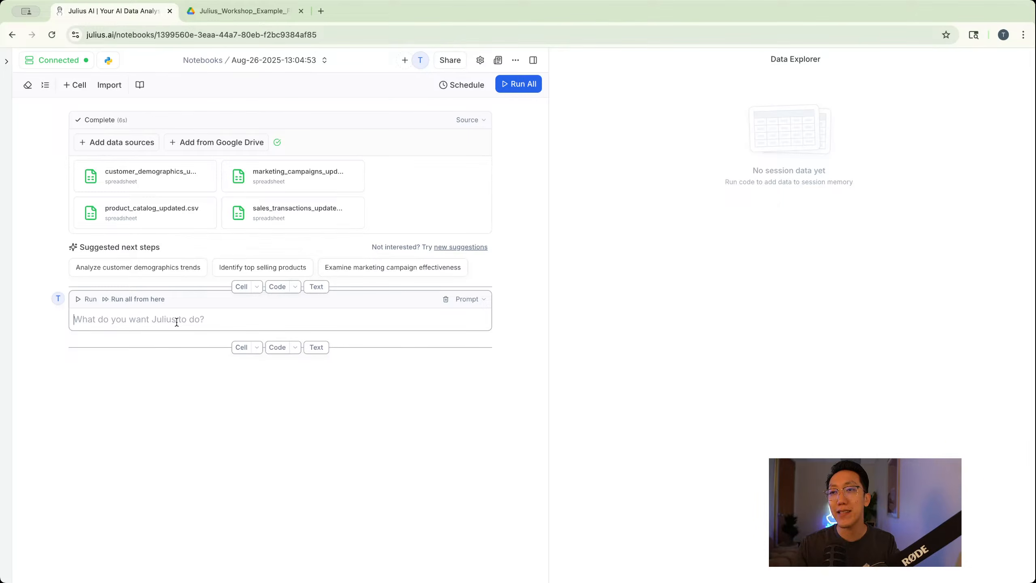
Open the chat home page in a second browser tab and return to the notebook with the workshop files
{"action": "left_click", "coordinate": [16, 34], "text": "super"}
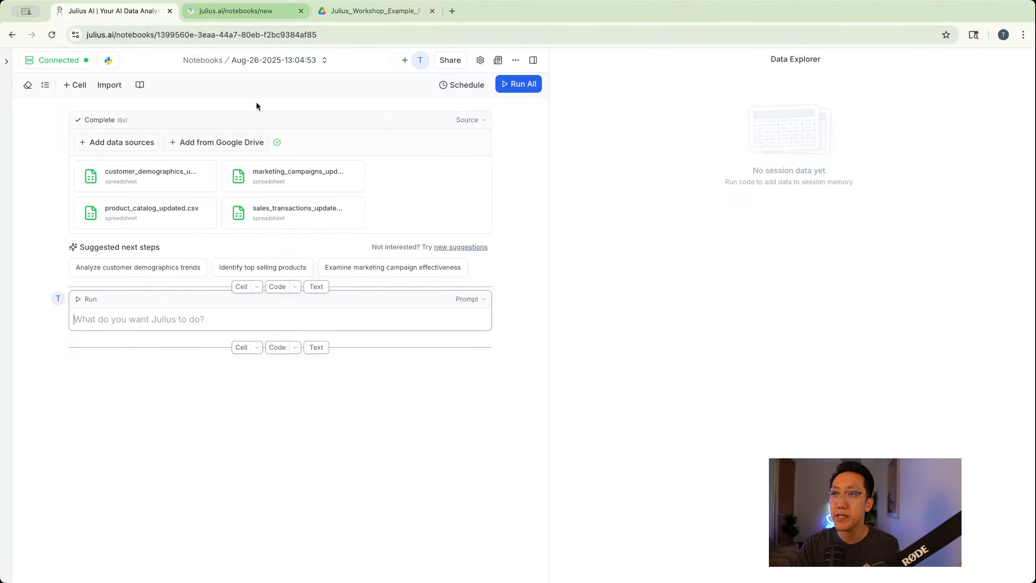
{"action": "left_click", "coordinate": [253, 17]}
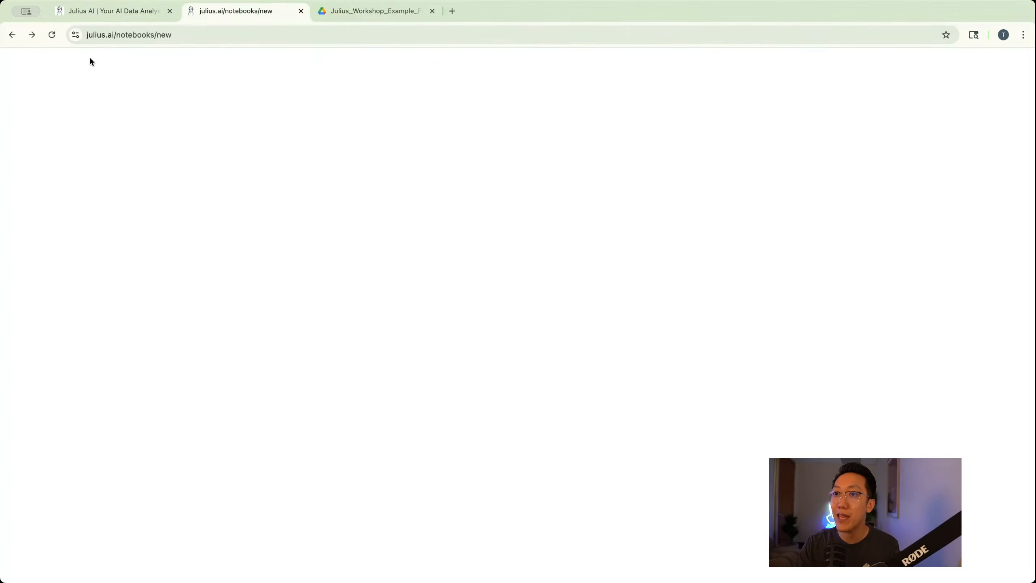
{"action": "left_click", "coordinate": [52, 84]}
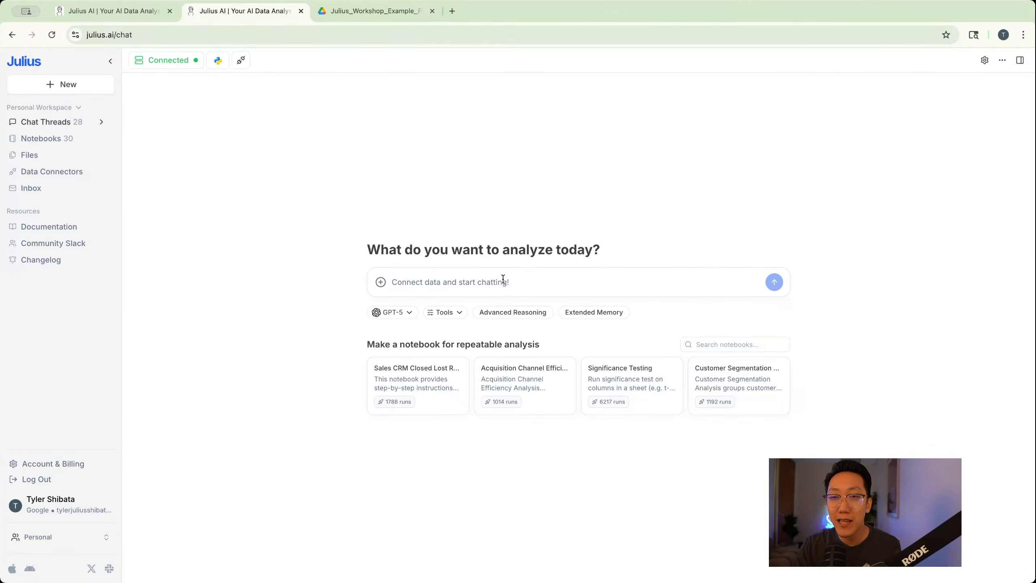
{"action": "left_click", "coordinate": [119, 16]}
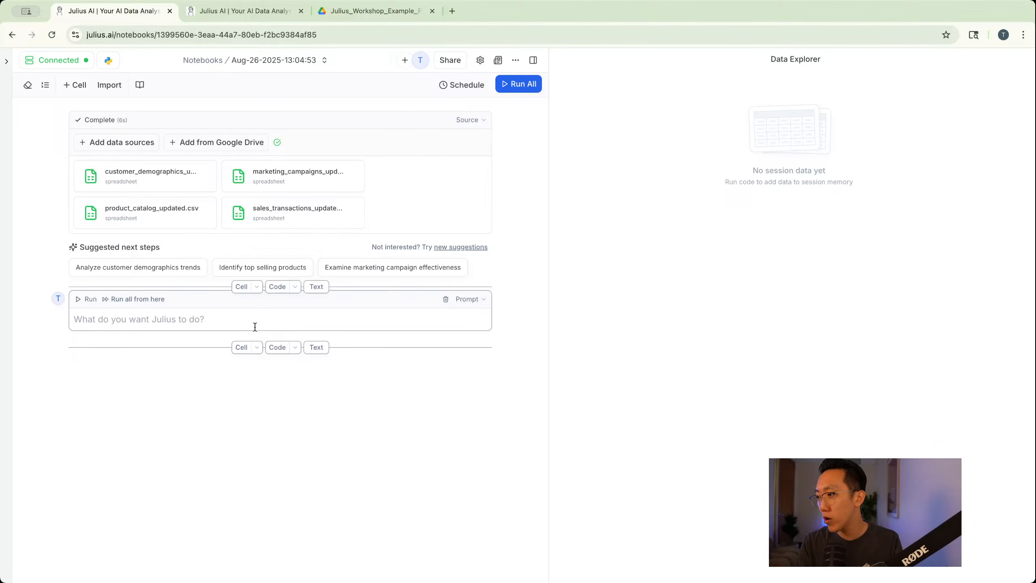
Enter the prompt "Load and preview the data" in the empty cell, run it and review the generated code
{"action": "type", "text": "L"}
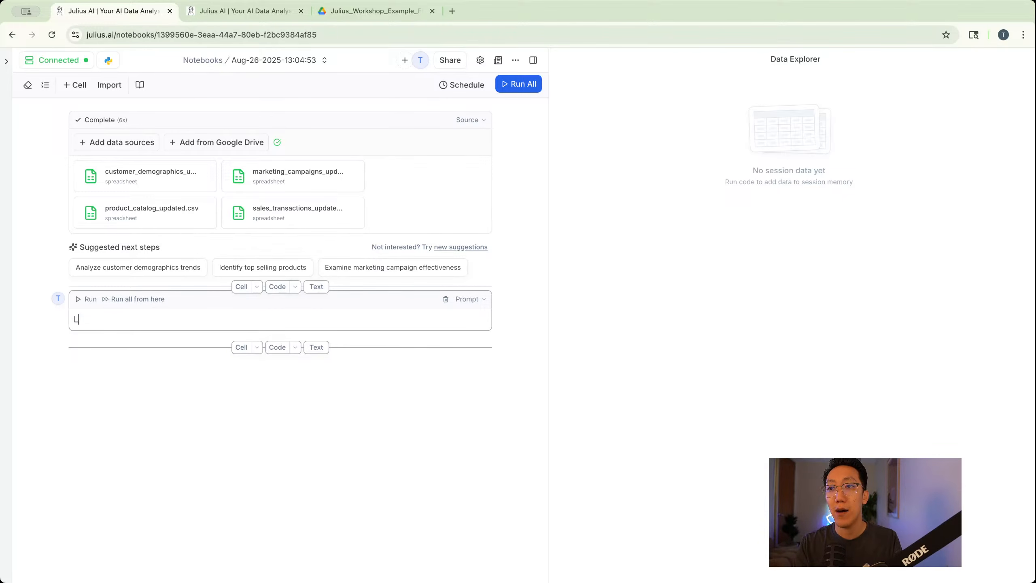
{"action": "type", "text": "oad and preview the data"}
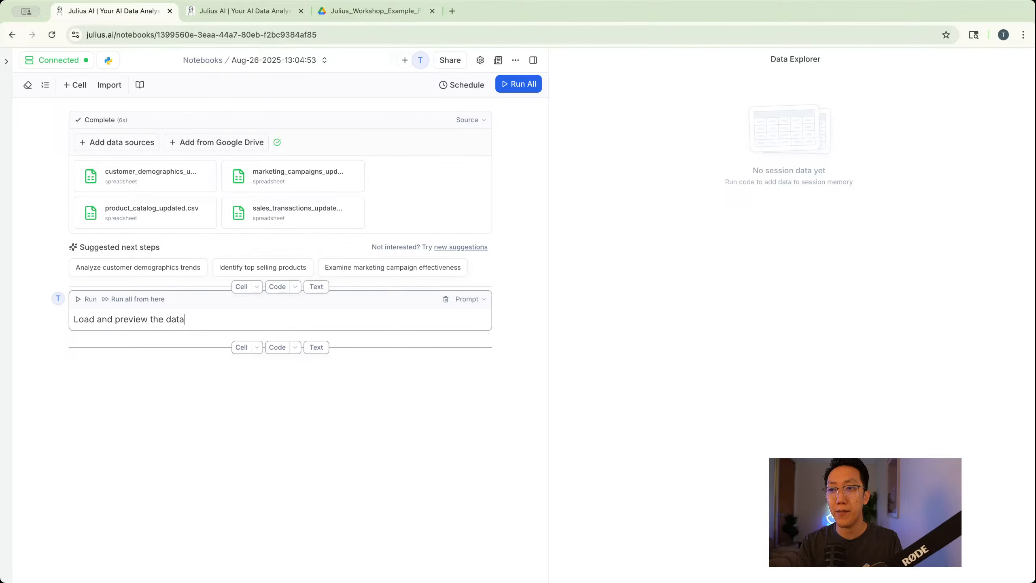
{"action": "key", "text": "shift+Return"}
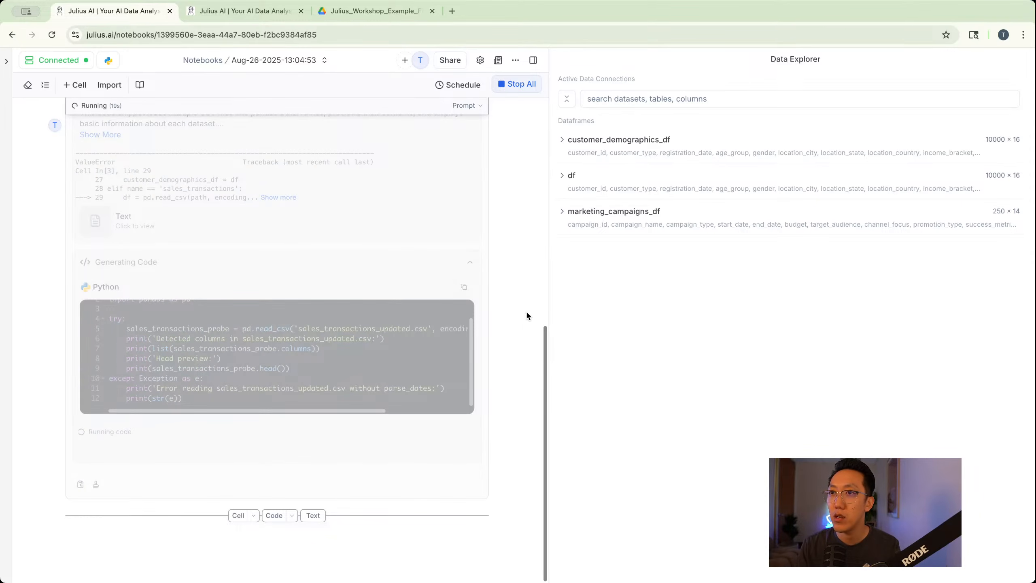
{"action": "scroll", "coordinate": [506, 310], "scroll_direction": "up", "scroll_amount": 10}
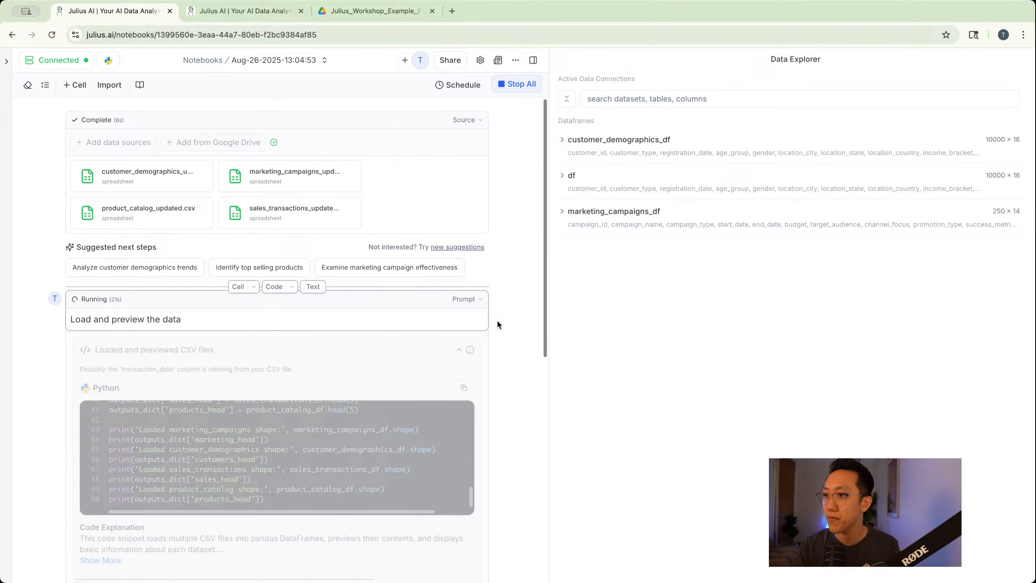
{"action": "scroll", "coordinate": [497, 319], "scroll_direction": "down", "scroll_amount": 7}
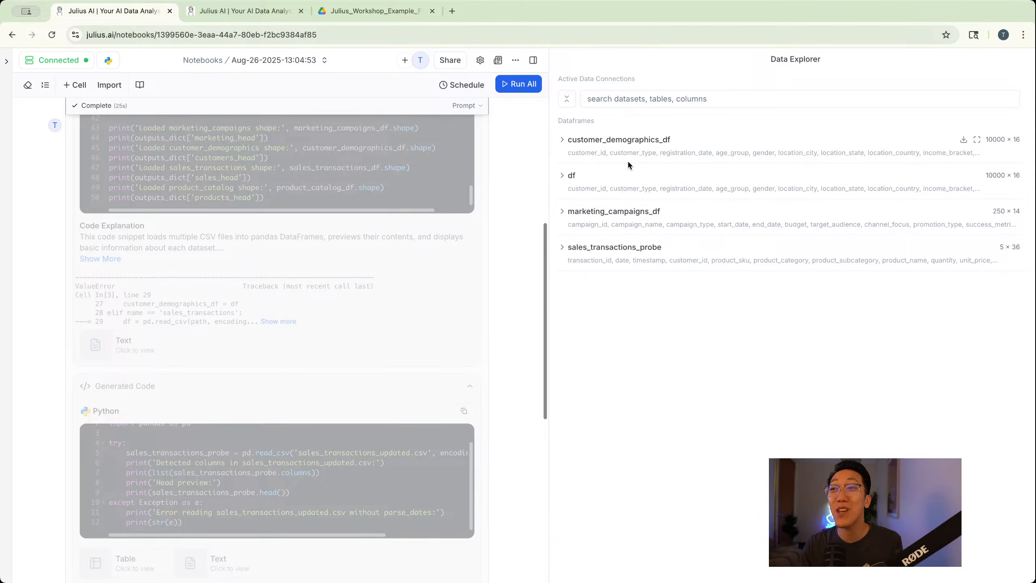
Examine the columns and rows of the customer_demographics_df and marketing_campaigns_df dataframes in the Data Explorer
{"action": "left_click", "coordinate": [563, 139]}
{"action": "scroll", "coordinate": [625, 204], "scroll_direction": "right", "scroll_amount": 4}
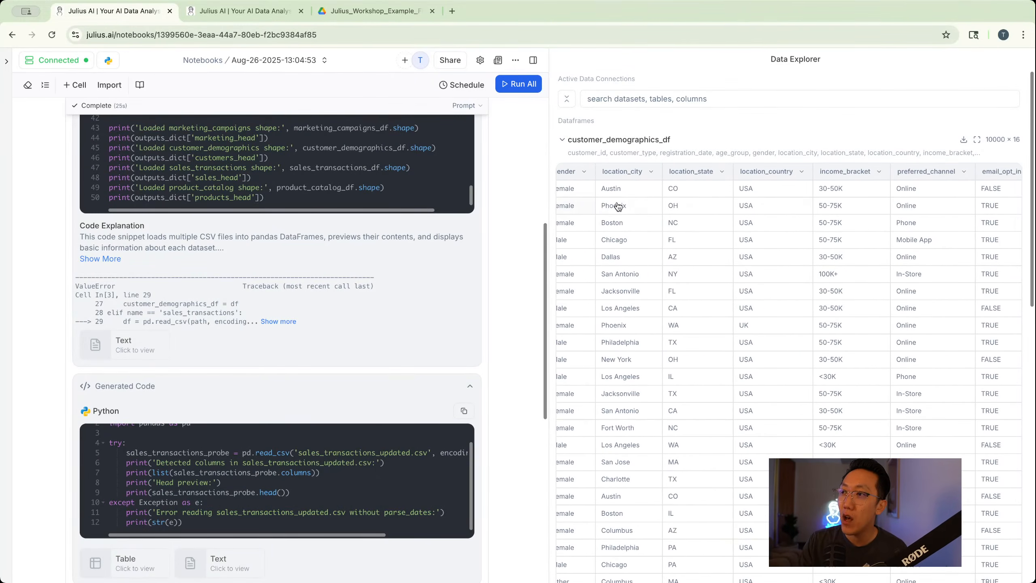
{"action": "scroll", "coordinate": [764, 208], "scroll_direction": "right", "scroll_amount": 5}
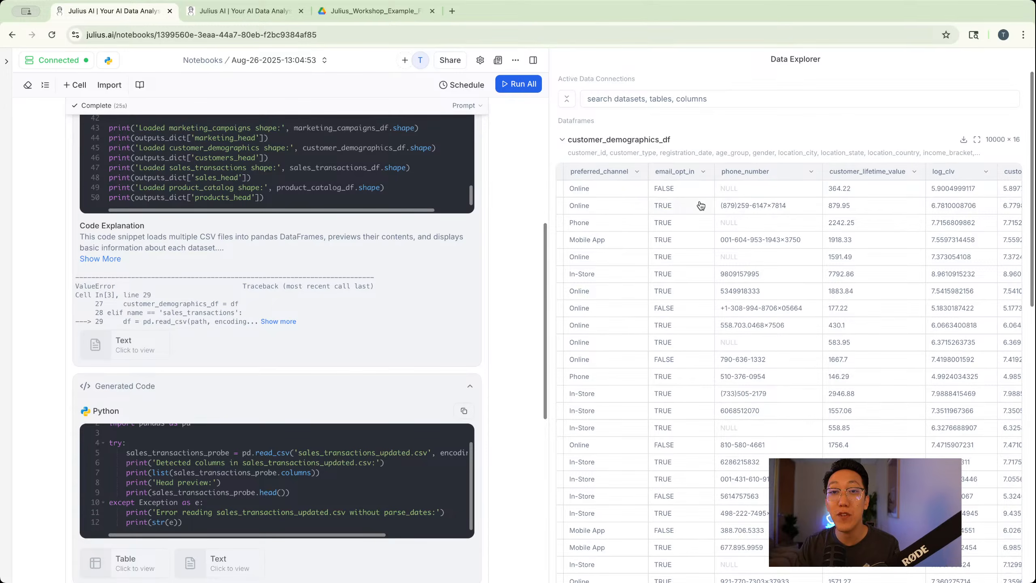
{"action": "scroll", "coordinate": [700, 206], "scroll_direction": "right", "scroll_amount": 2}
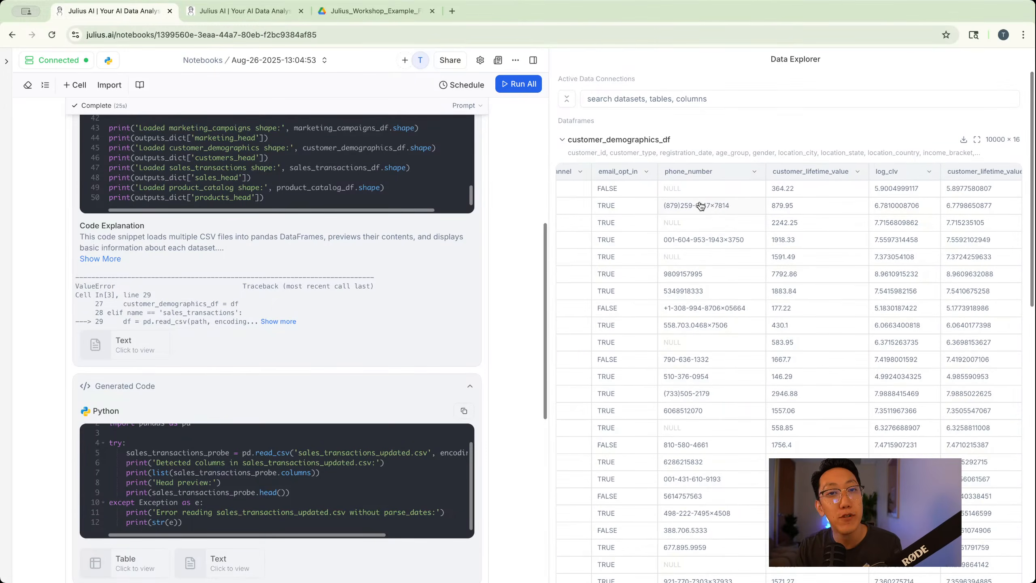
{"action": "scroll", "coordinate": [701, 205], "scroll_direction": "left", "scroll_amount": 15}
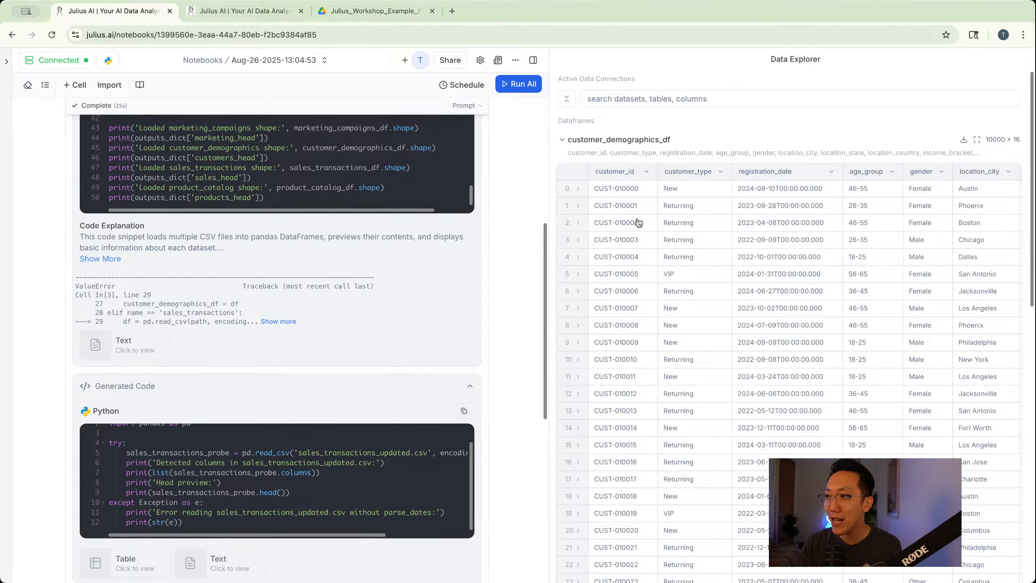
{"action": "scroll", "coordinate": [774, 247], "scroll_direction": "down", "scroll_amount": 10}
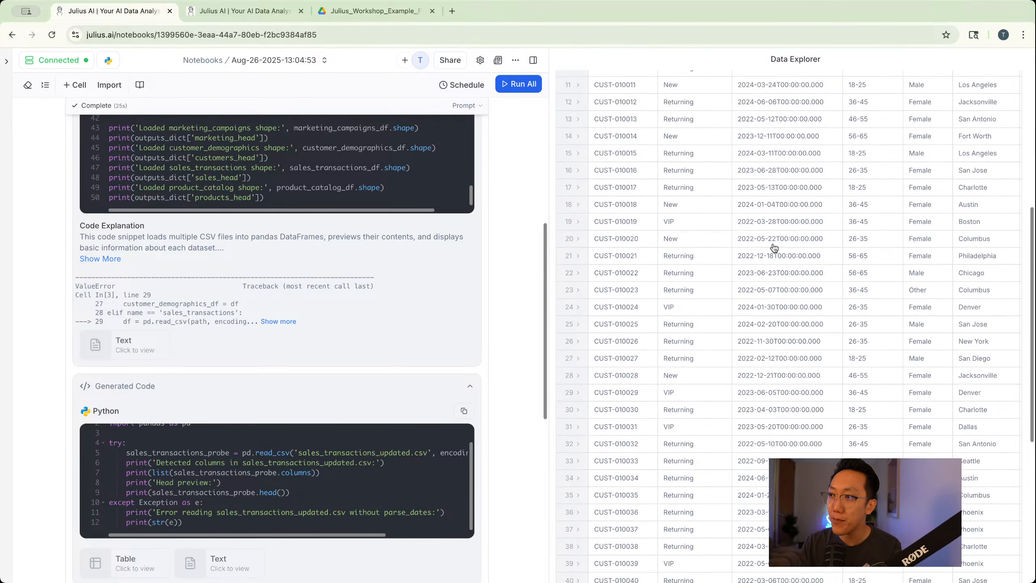
{"action": "left_click", "coordinate": [611, 524]}
{"action": "scroll", "coordinate": [665, 436], "scroll_direction": "down", "scroll_amount": 10}
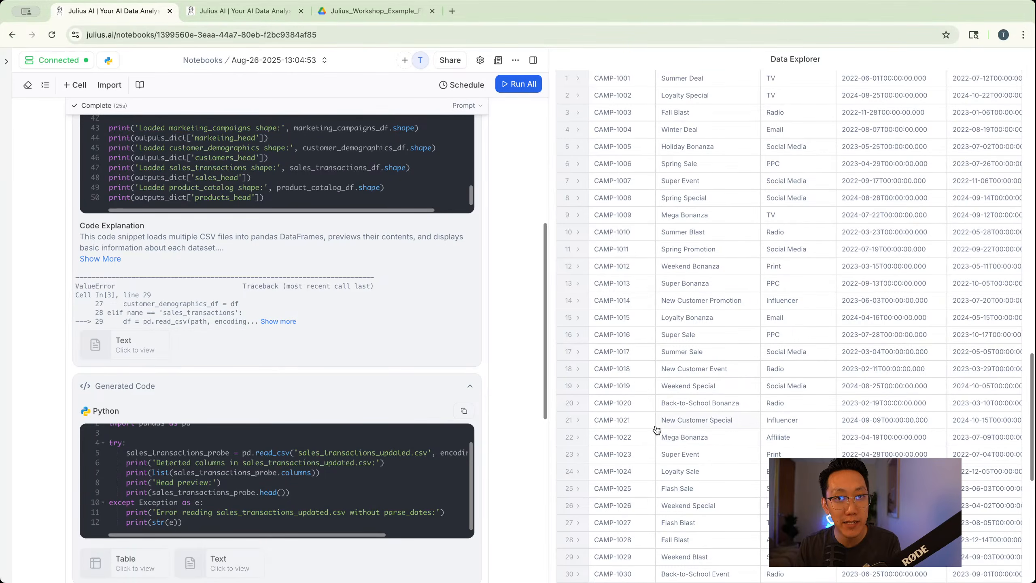
Browse the remaining marketing_campaigns_df rows in the Data Explorer, then expand sales_transactions_probe and examine its columns
{"action": "scroll", "coordinate": [646, 405], "scroll_direction": "right", "scroll_amount": 2}
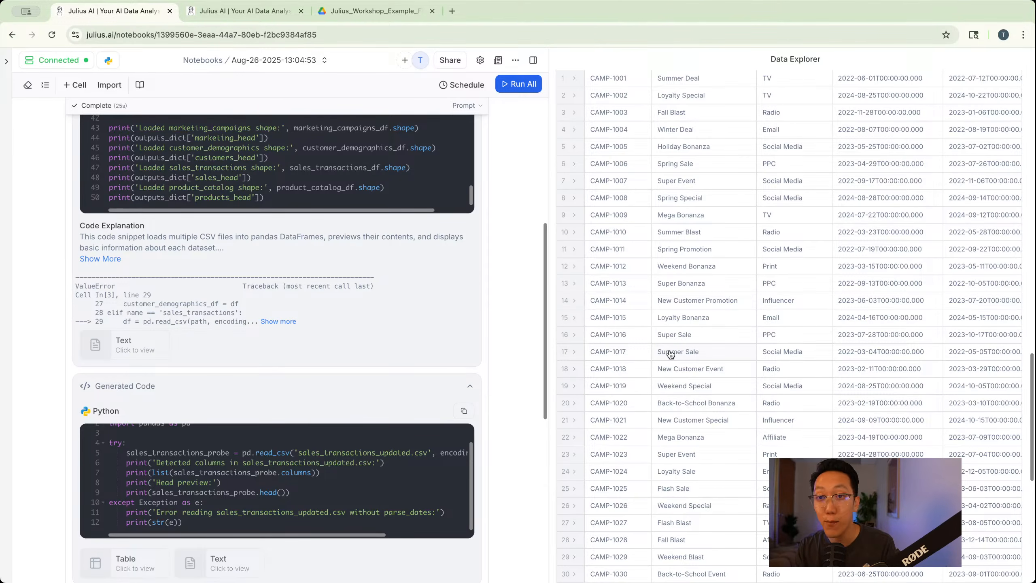
{"action": "scroll", "coordinate": [670, 354], "scroll_direction": "down", "scroll_amount": 10}
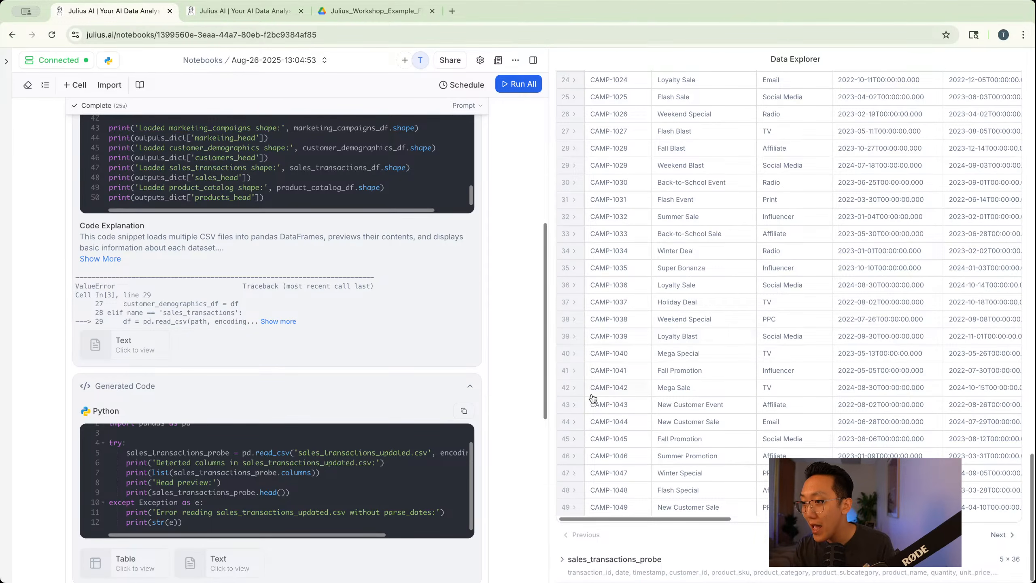
{"action": "left_click", "coordinate": [593, 560]}
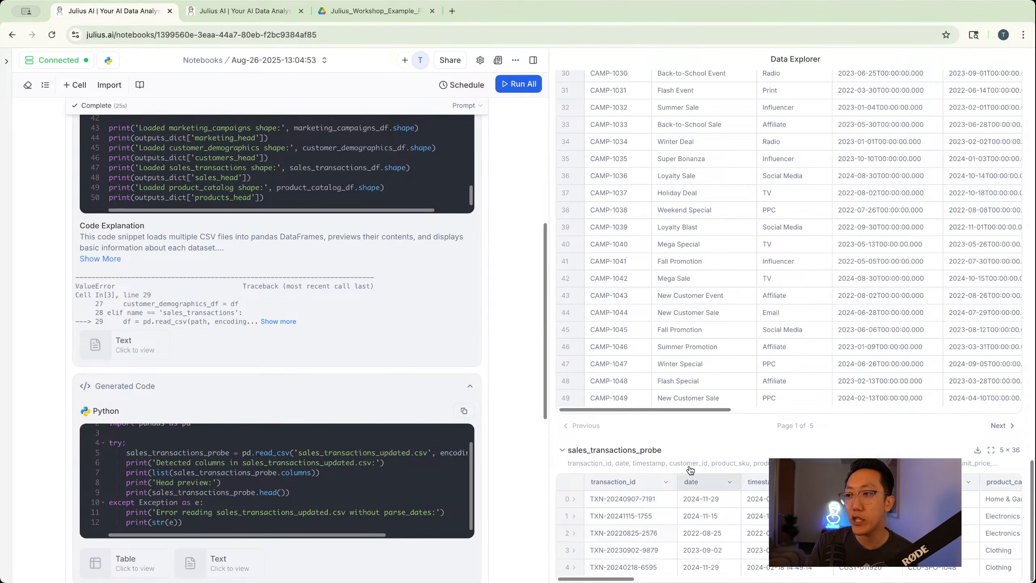
{"action": "scroll", "coordinate": [724, 535], "scroll_direction": "right", "scroll_amount": 3}
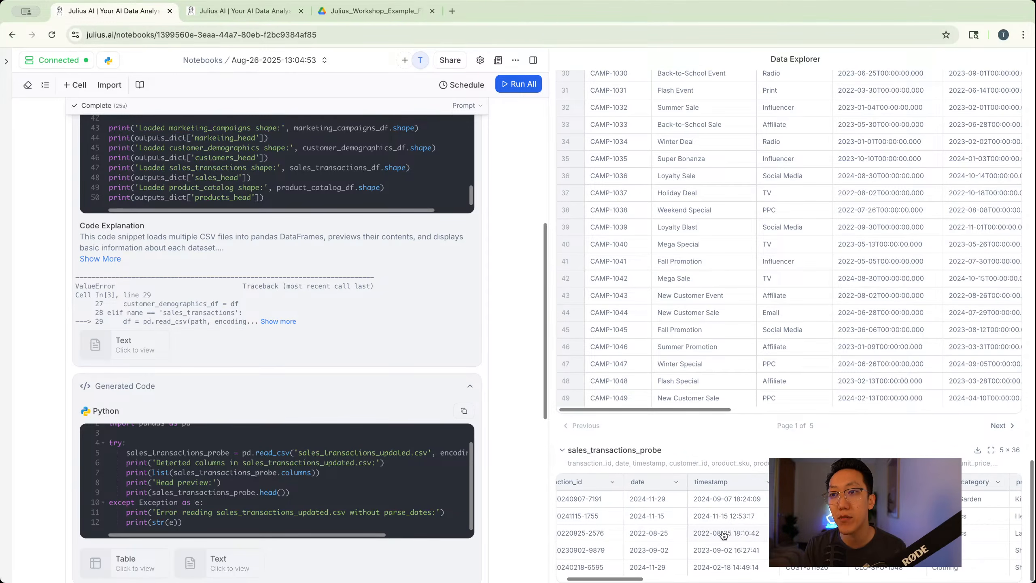
{"action": "scroll", "coordinate": [724, 535], "scroll_direction": "left", "scroll_amount": 3}
{"action": "scroll", "coordinate": [644, 456], "scroll_direction": "up", "scroll_amount": 15}
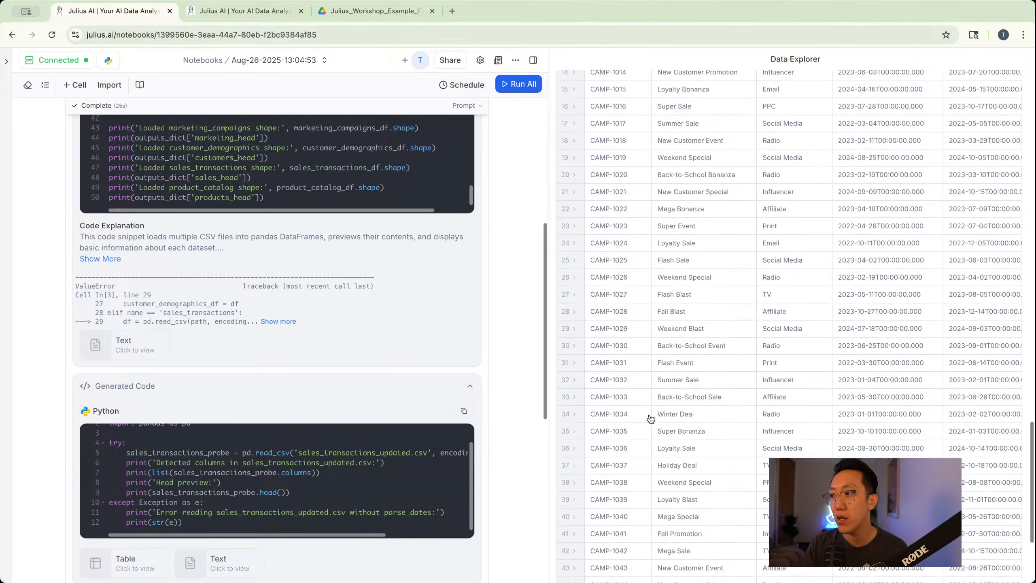
{"action": "scroll", "coordinate": [651, 421], "scroll_direction": "up", "scroll_amount": 5}
Review the notebook's source files, generated code and preview summary alongside the customer_demographics_df rows in the Data Explorer
{"action": "scroll", "coordinate": [59, 244], "scroll_direction": "down", "scroll_amount": 8}
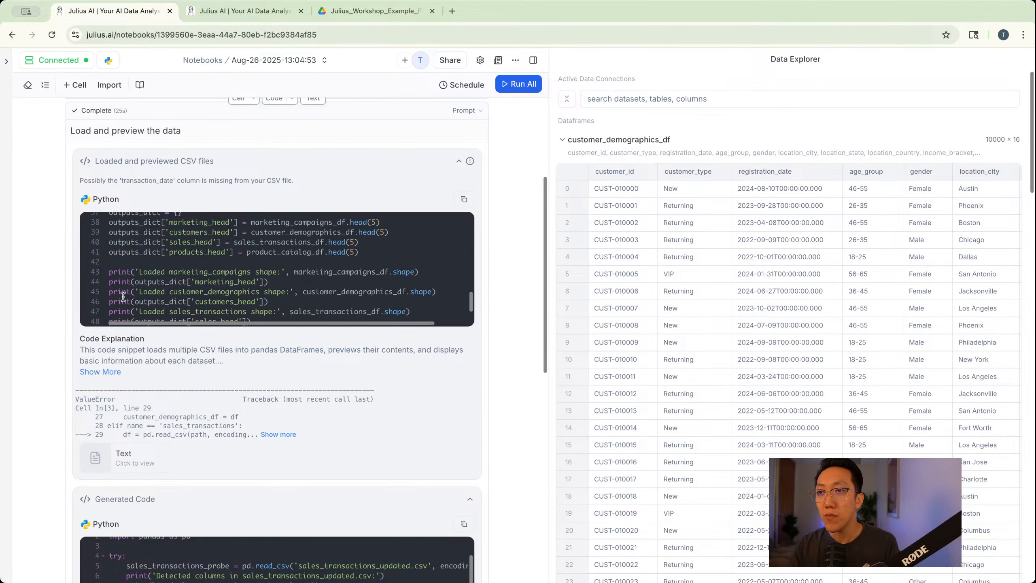
{"action": "scroll", "coordinate": [59, 243], "scroll_direction": "down", "scroll_amount": 3}
{"action": "scroll", "coordinate": [150, 384], "scroll_direction": "up", "scroll_amount": 5}
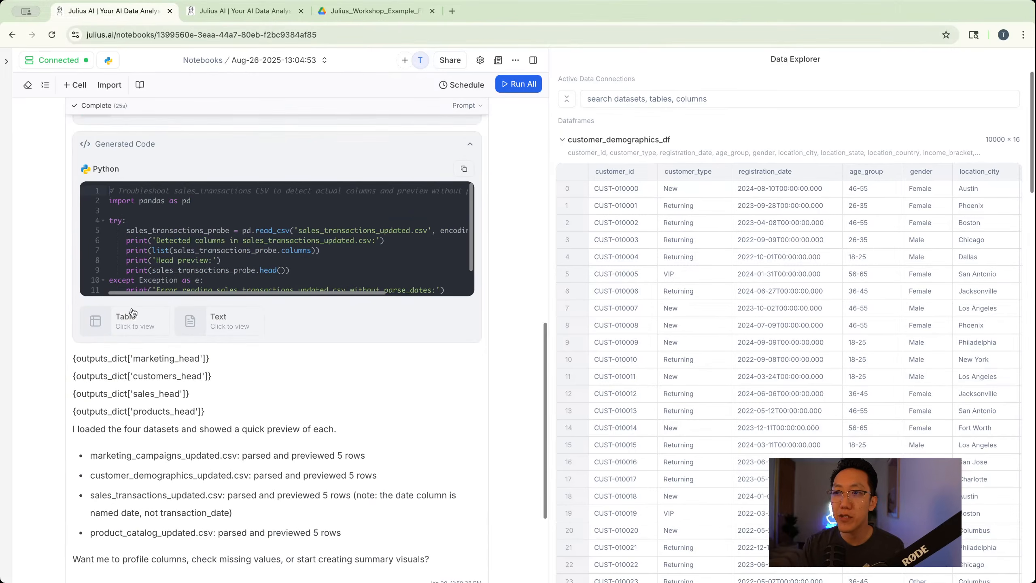
{"action": "left_click", "coordinate": [562, 140]}
{"action": "left_click", "coordinate": [566, 181]}
{"action": "scroll", "coordinate": [606, 301], "scroll_direction": "down", "scroll_amount": 6}
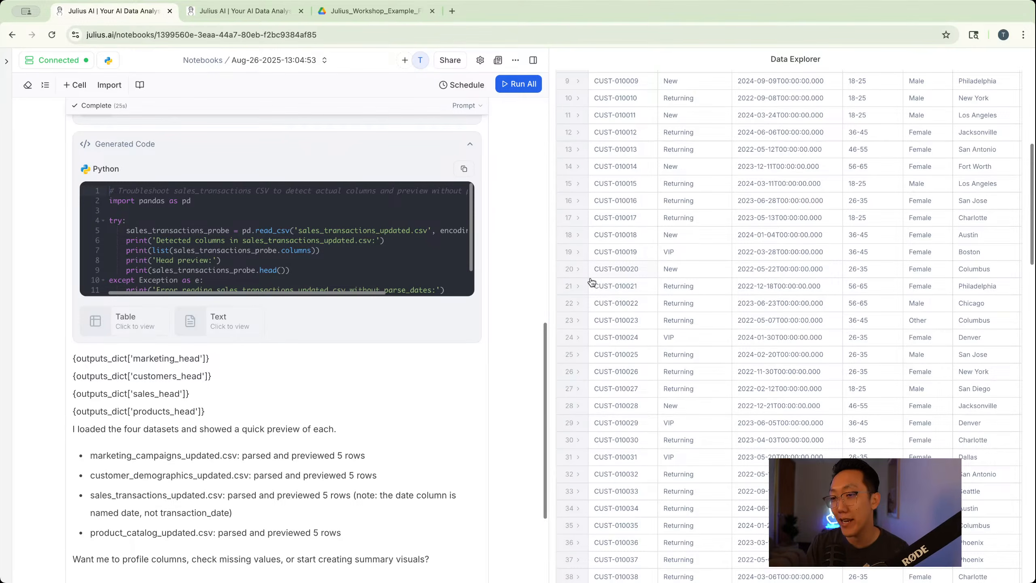
{"action": "scroll", "coordinate": [507, 276], "scroll_direction": "up", "scroll_amount": 10}
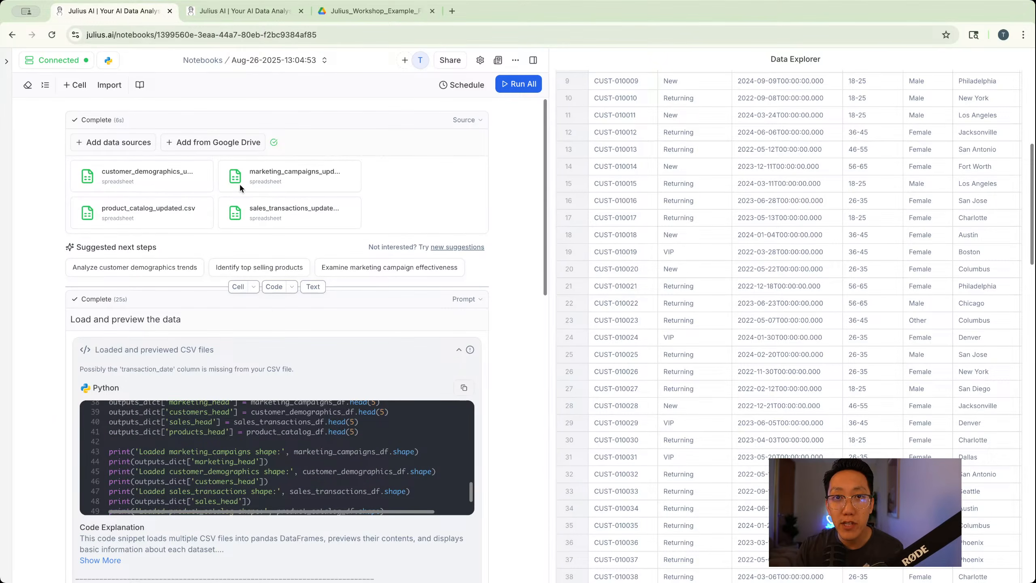
{"action": "scroll", "coordinate": [239, 184], "scroll_direction": "down", "scroll_amount": 1}
{"action": "scroll", "coordinate": [239, 183], "scroll_direction": "up", "scroll_amount": 1}
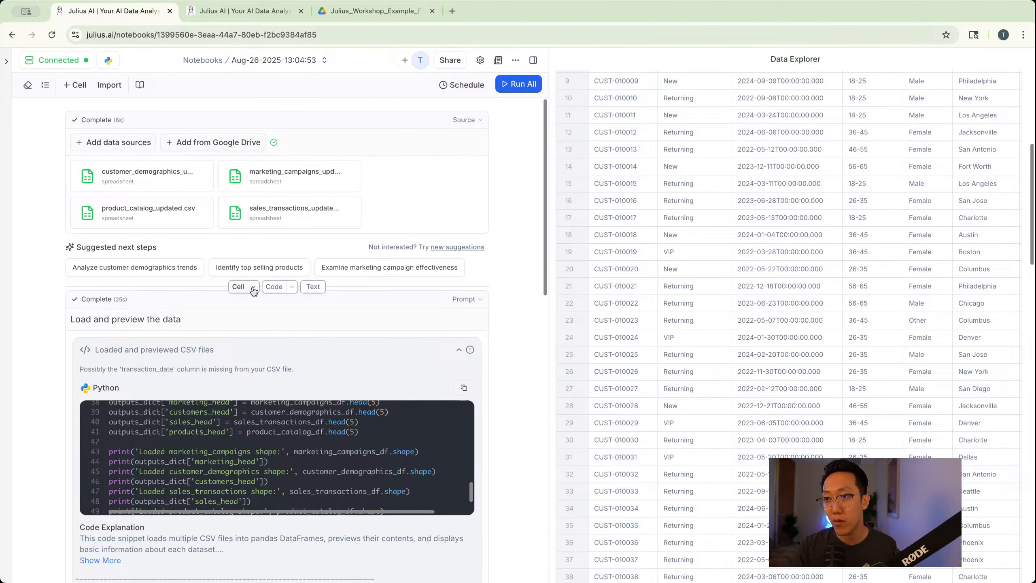
{"action": "scroll", "coordinate": [248, 455], "scroll_direction": "down", "scroll_amount": 15}
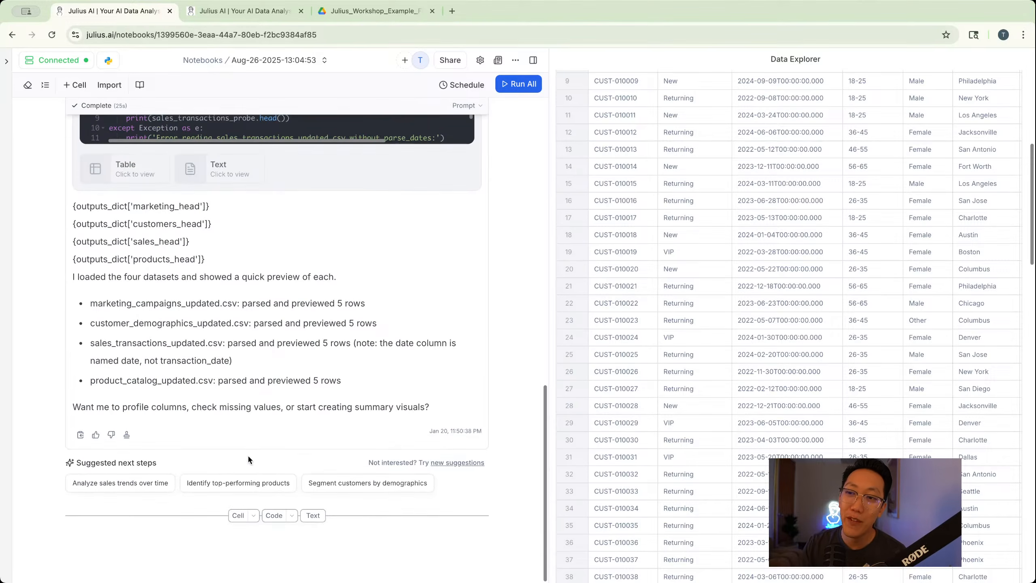
{"action": "left_click", "coordinate": [254, 516]}
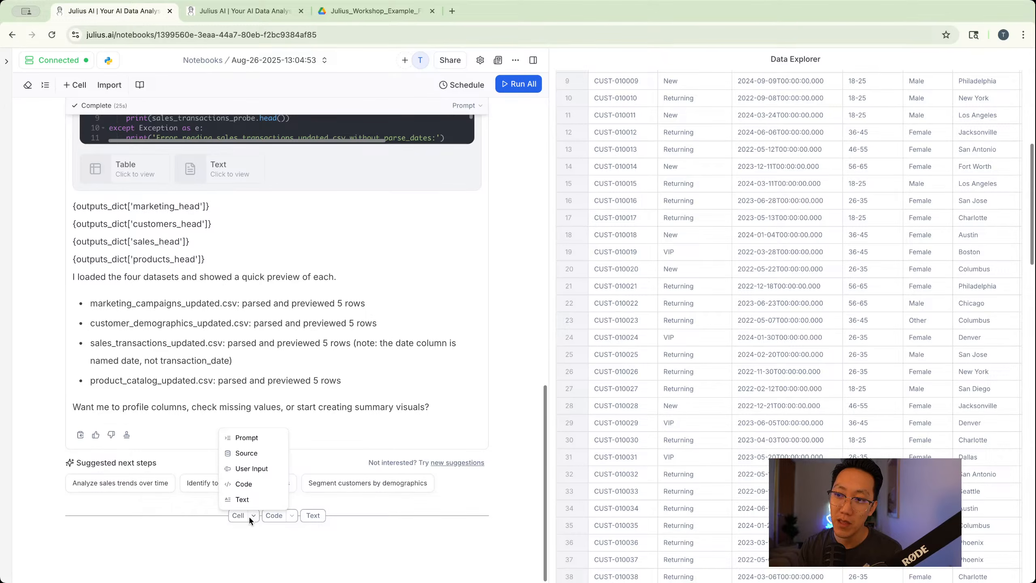
{"action": "left_click", "coordinate": [246, 457]}
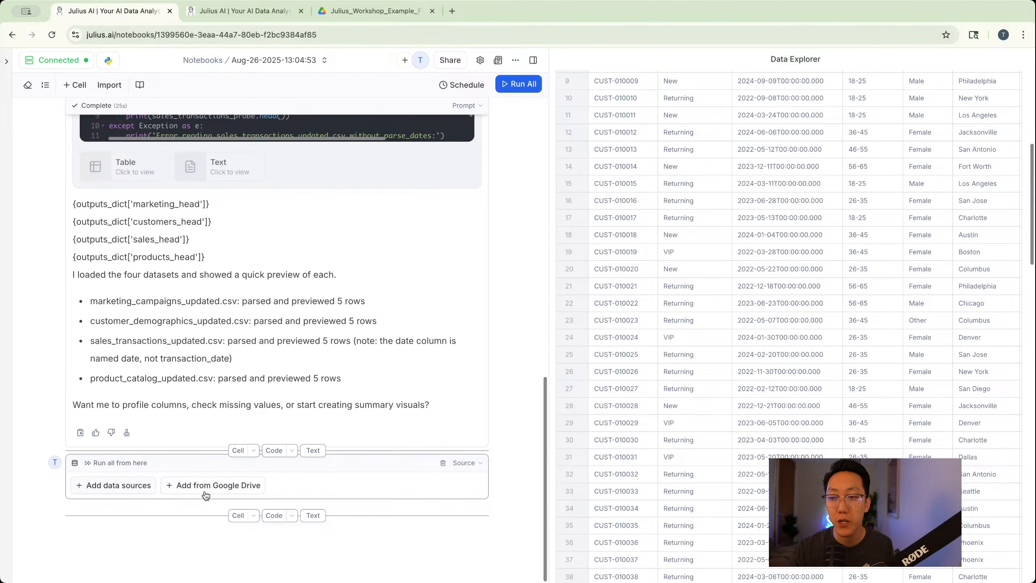
{"action": "scroll", "coordinate": [241, 393], "scroll_direction": "up", "scroll_amount": 8}
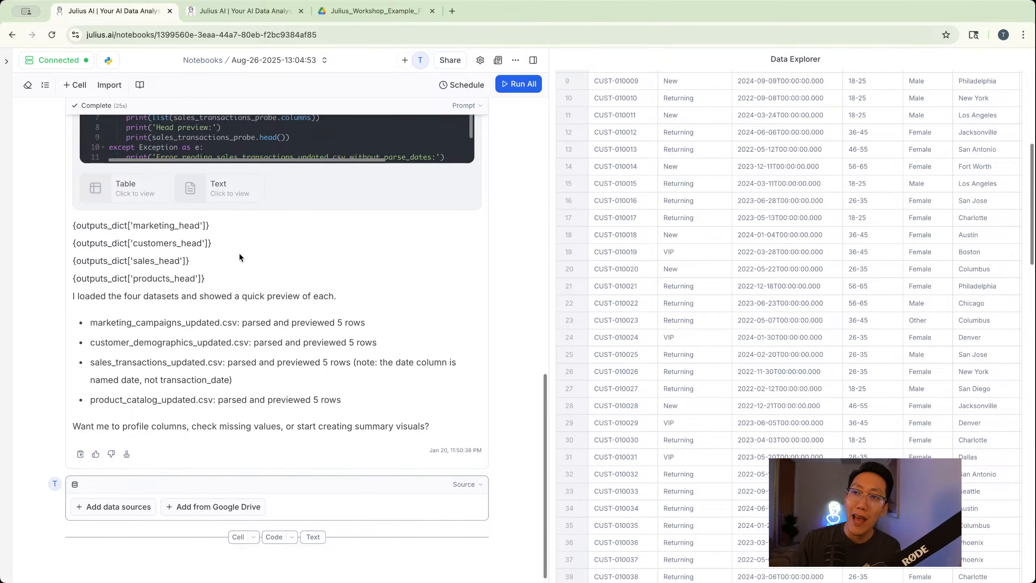
{"action": "scroll", "coordinate": [241, 392], "scroll_direction": "up", "scroll_amount": 7}
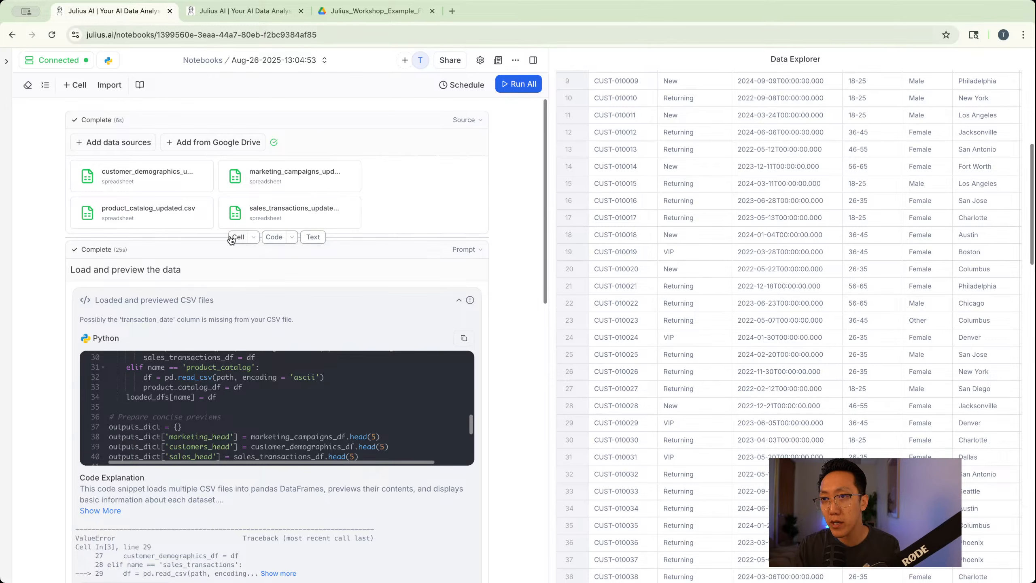
{"action": "scroll", "coordinate": [234, 305], "scroll_direction": "down", "scroll_amount": 2}
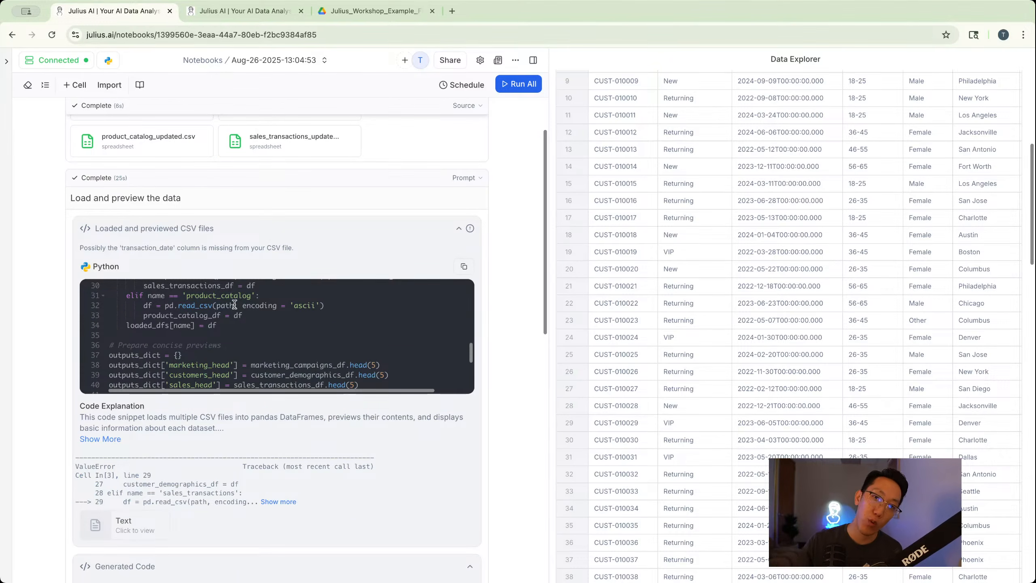
{"action": "scroll", "coordinate": [249, 303], "scroll_direction": "up", "scroll_amount": 4}
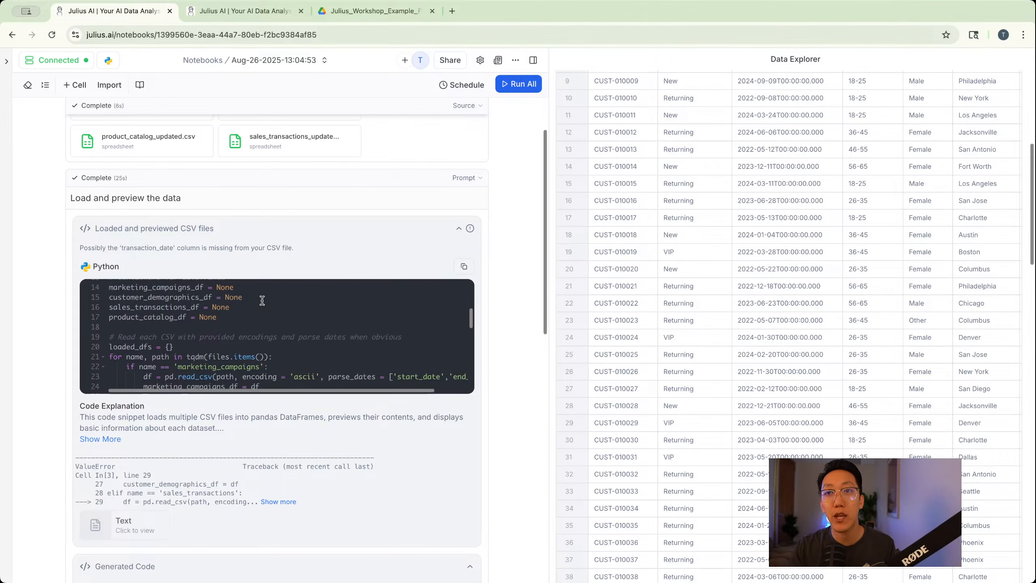
{"action": "scroll", "coordinate": [243, 245], "scroll_direction": "up", "scroll_amount": 2}
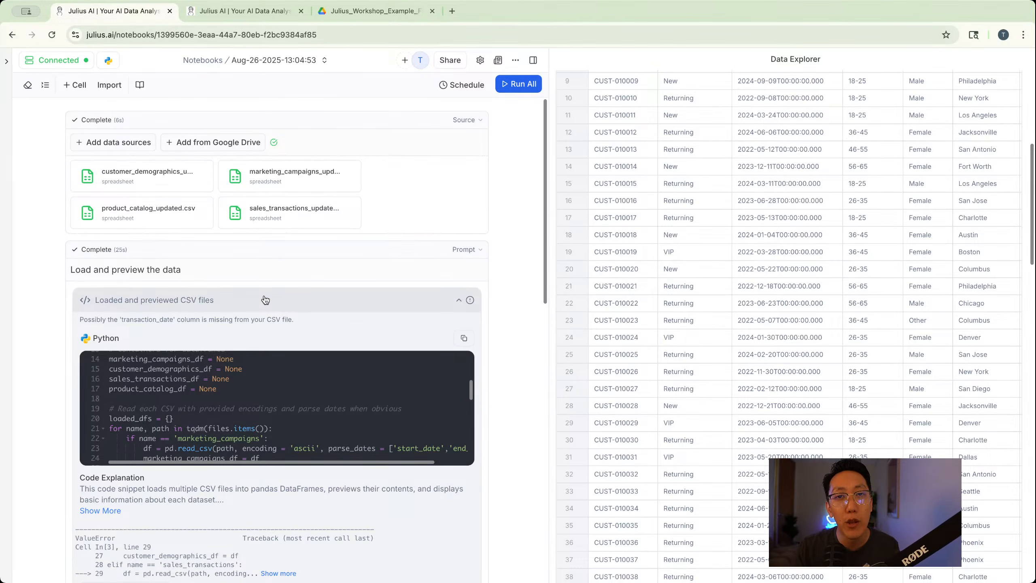
{"action": "scroll", "coordinate": [261, 301], "scroll_direction": "down", "scroll_amount": 10}
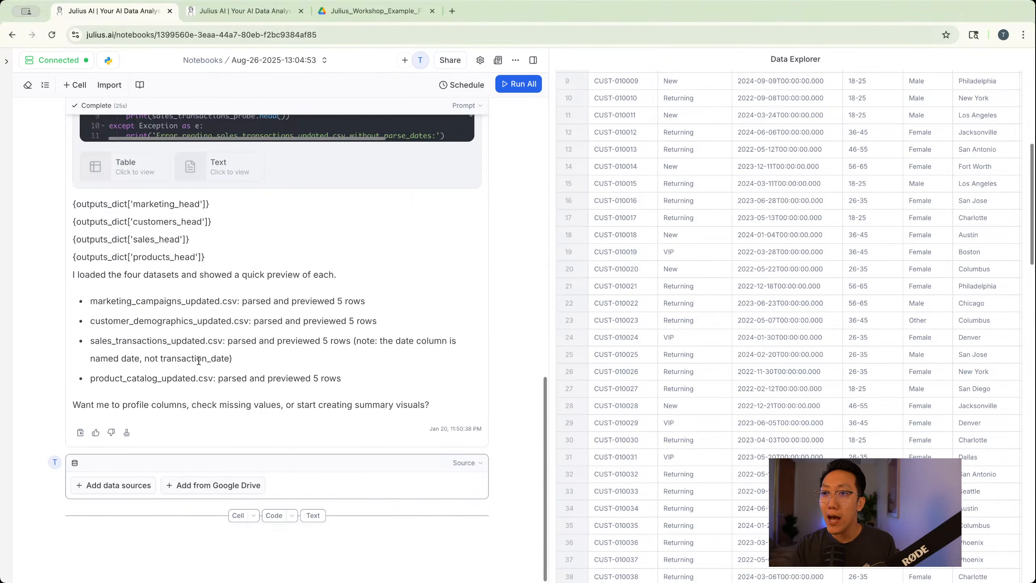
{"action": "scroll", "coordinate": [197, 408], "scroll_direction": "up", "scroll_amount": 5}
{"action": "scroll", "coordinate": [197, 367], "scroll_direction": "down", "scroll_amount": 5}
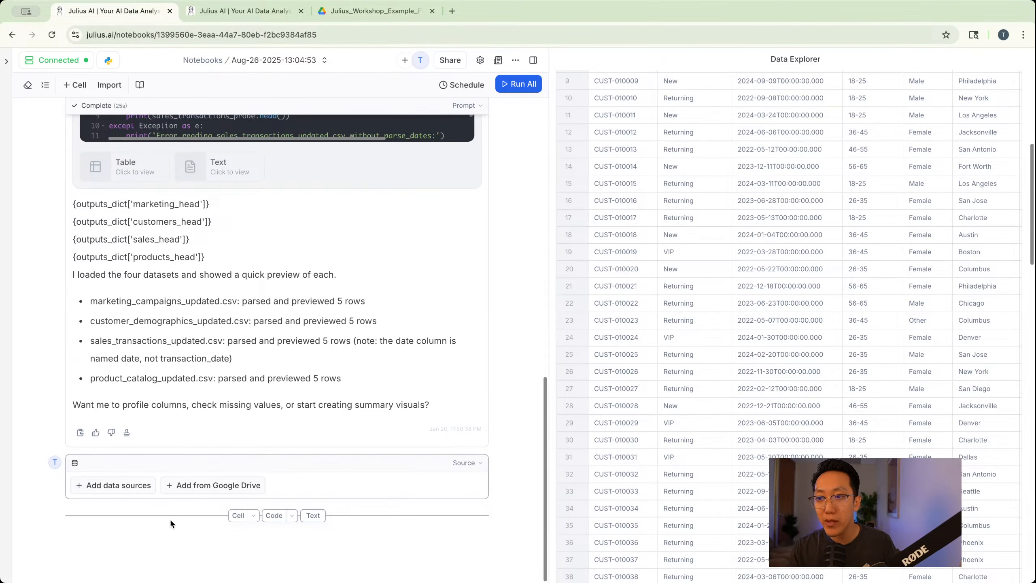
{"action": "left_click", "coordinate": [443, 463]}
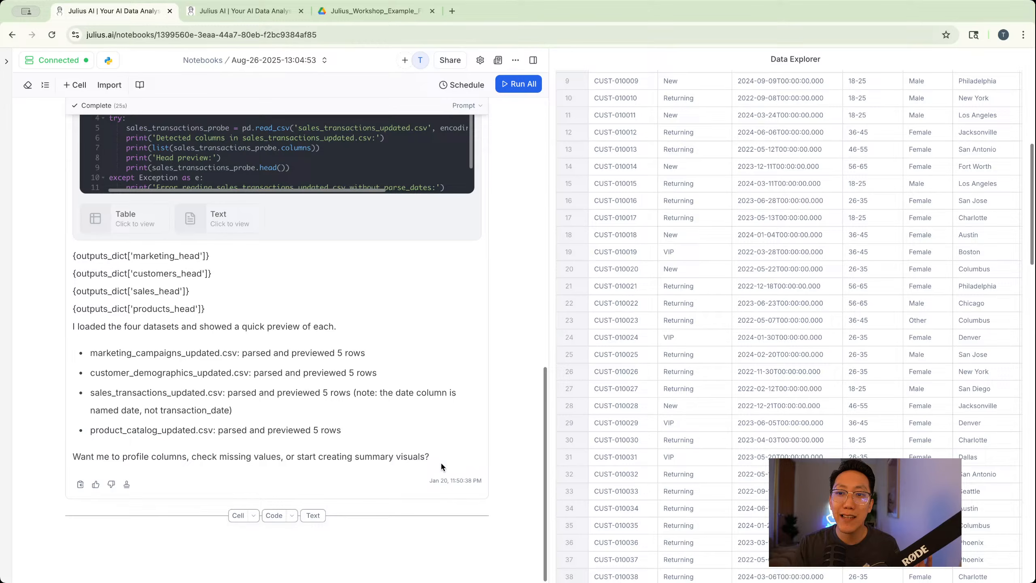
Run a new prompt: "Let's examine the data and identify if there are any structuring issues, formatting issues, or anything that might need to be fixed before analysis"
{"action": "left_click", "coordinate": [238, 515]}
{"action": "left_click", "coordinate": [169, 488]}
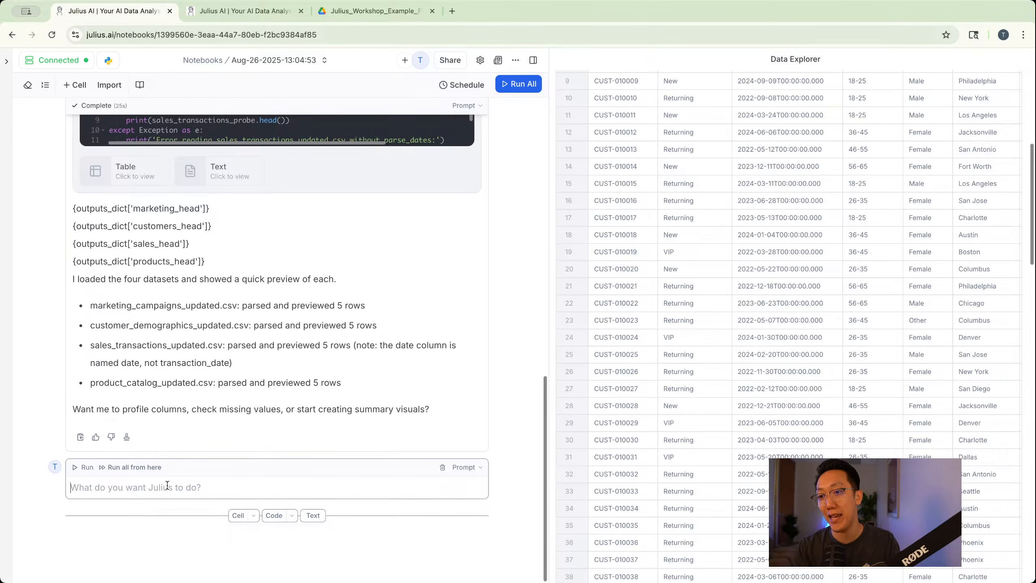
{"action": "type", "text": "Let's exa"}
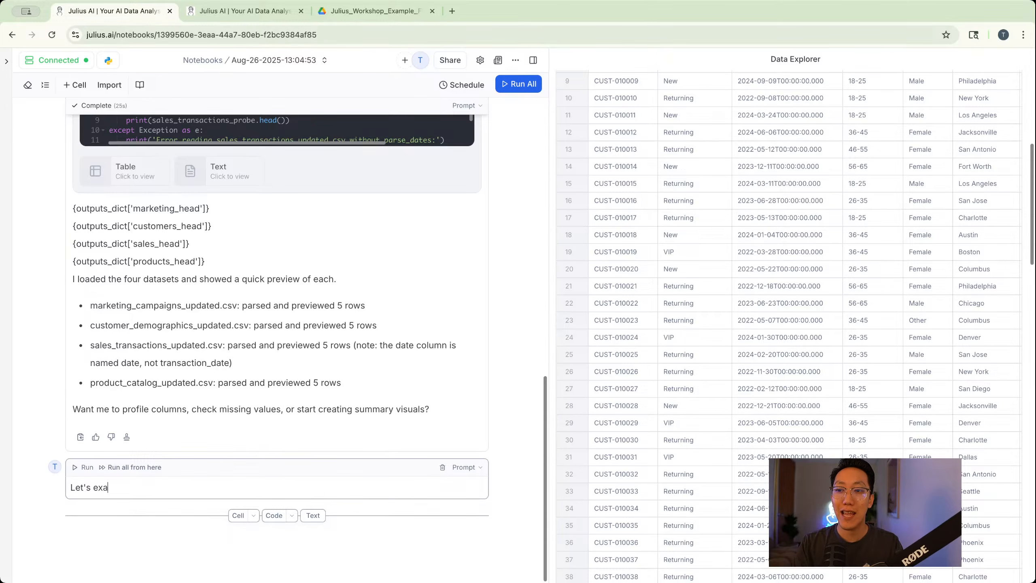
{"action": "type", "text": "min the"}
{"action": "key", "text": "BackSpace"}
{"action": "key", "text": "BackSpace"}
{"action": "key", "text": "BackSpace"}
{"action": "type", "text": "e"}
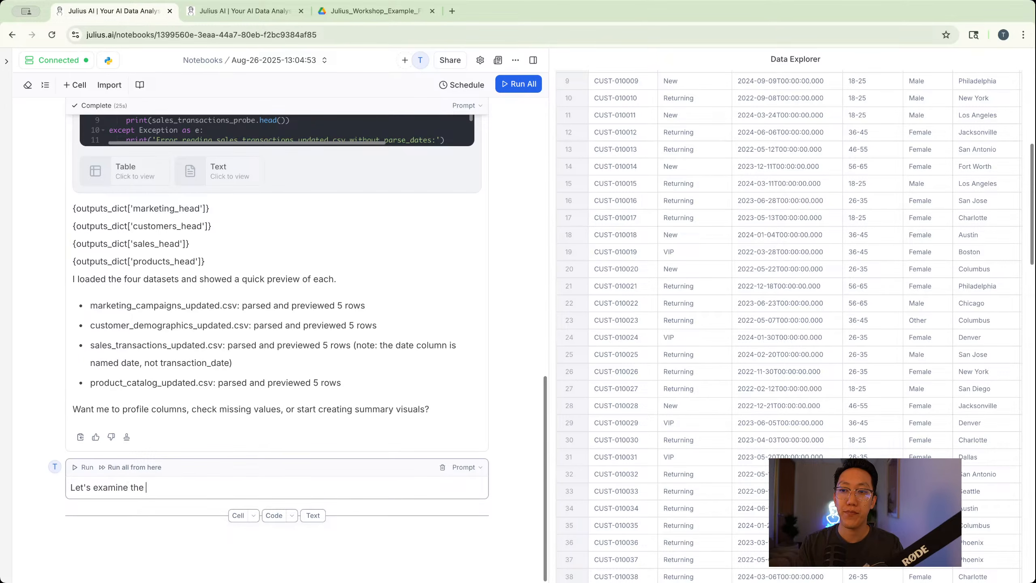
{"action": "type", "text": " the data and identify"}
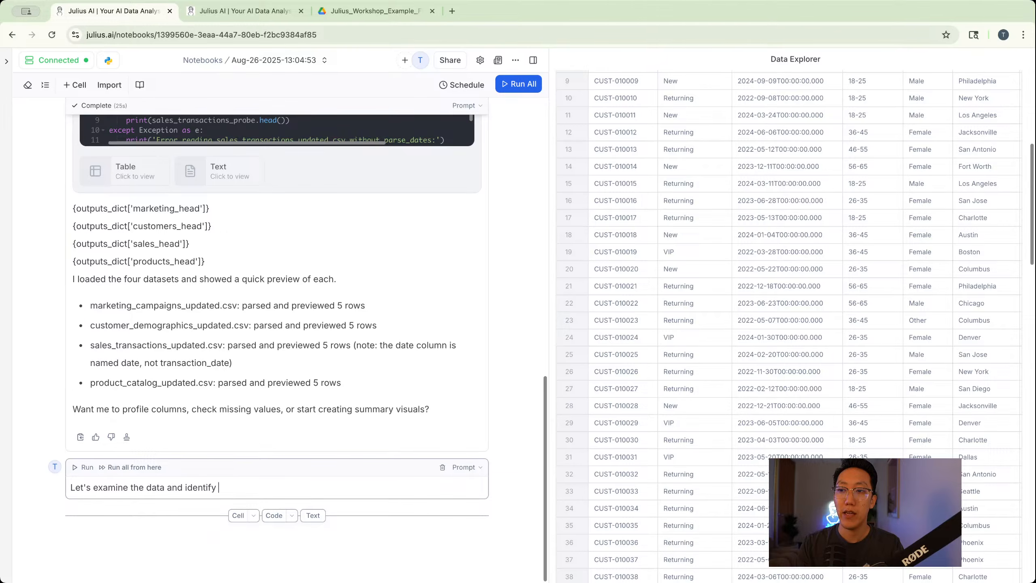
{"action": "type", "text": " if there are any structurin"}
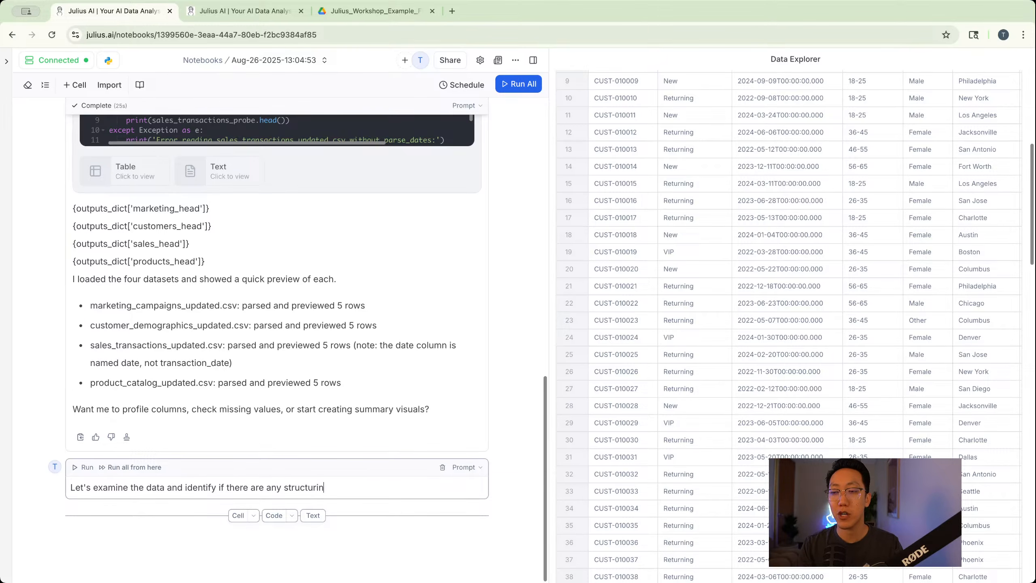
{"action": "type", "text": "g issues, f"}
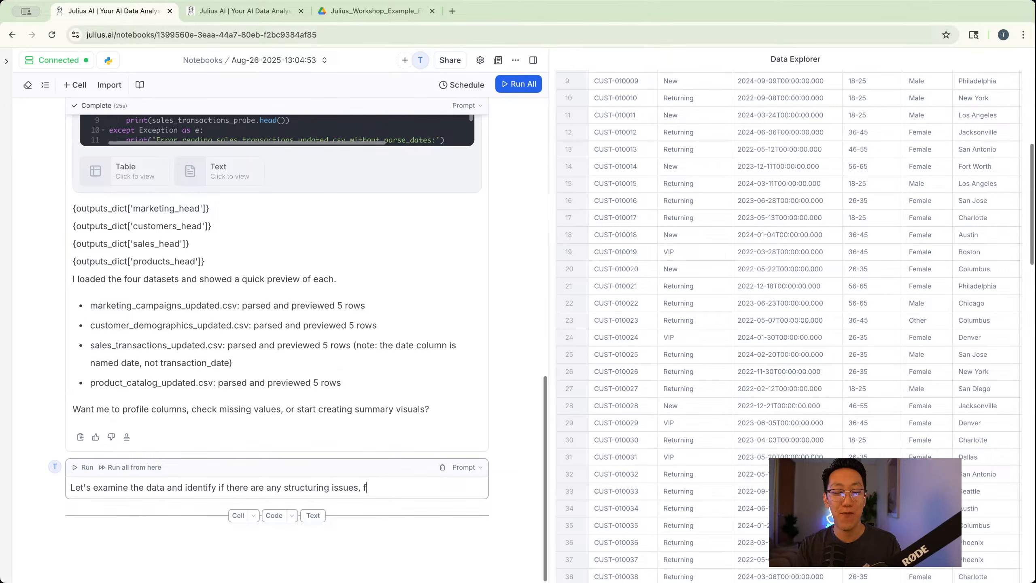
{"action": "type", "text": "ormatting issues, o"}
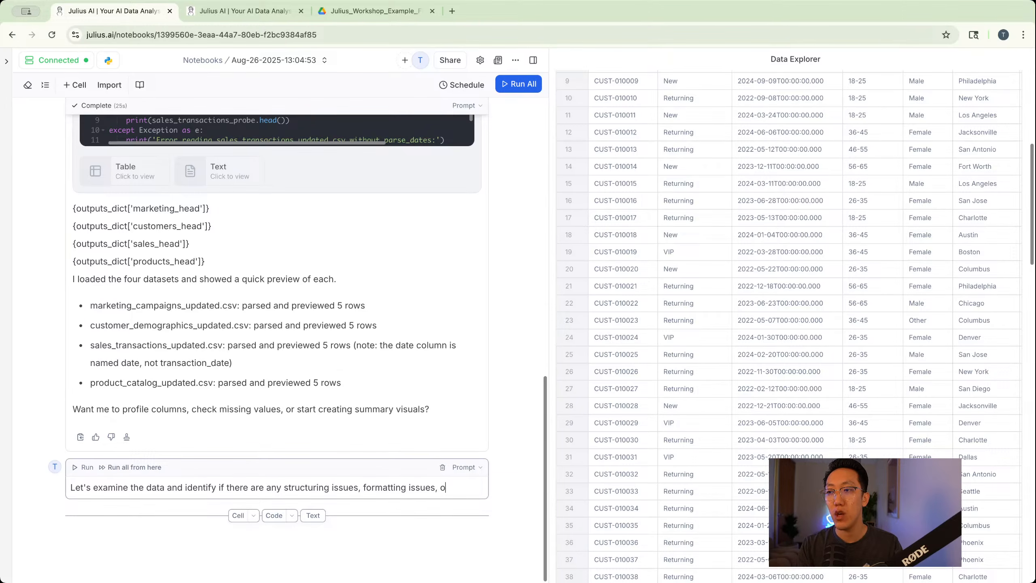
{"action": "type", "text": "r anything that migh"}
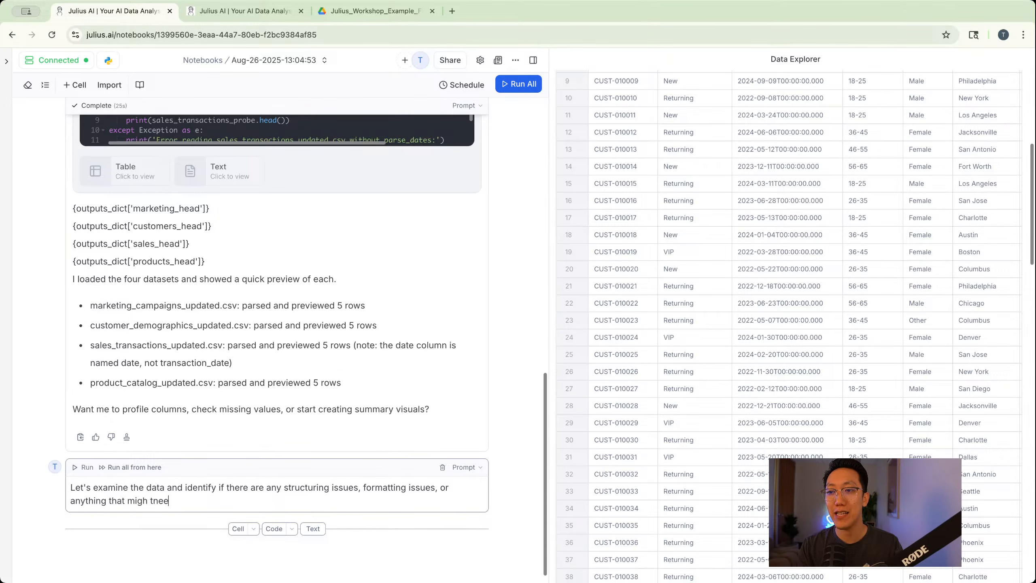
{"action": "type", "text": "t need"}
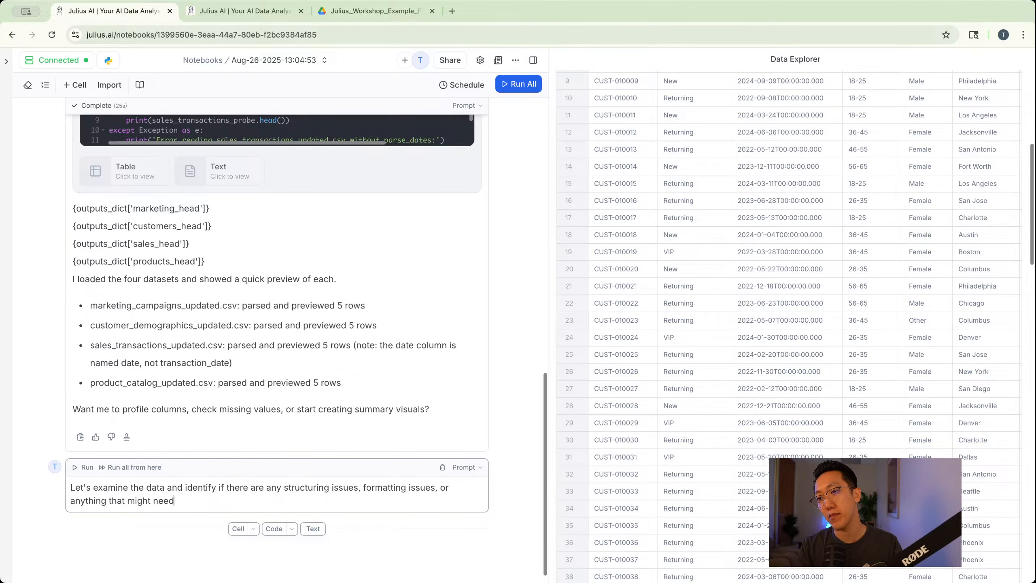
{"action": "type", "text": " to be fixed before analysis"}
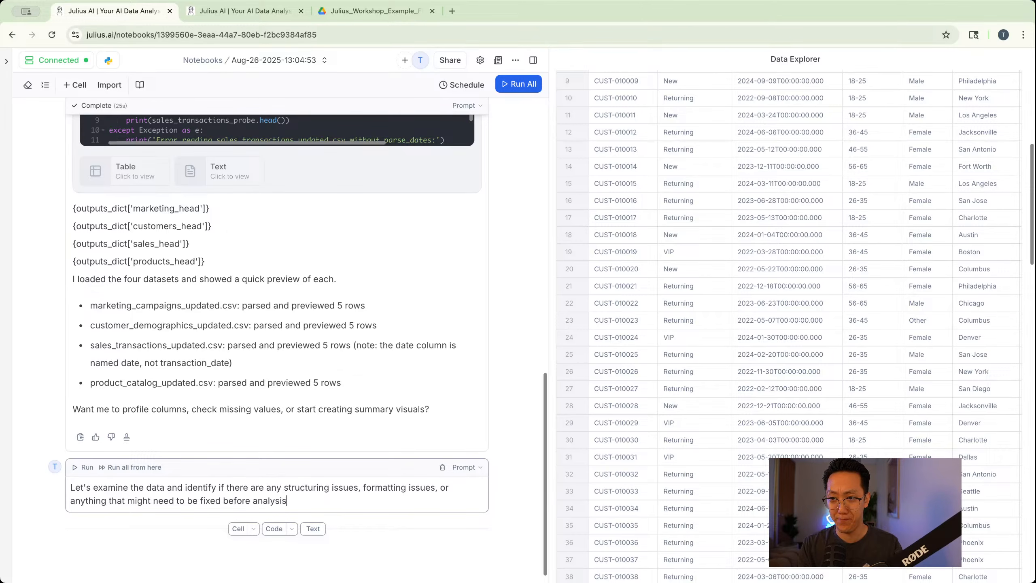
{"action": "key", "text": "shift+Return"}
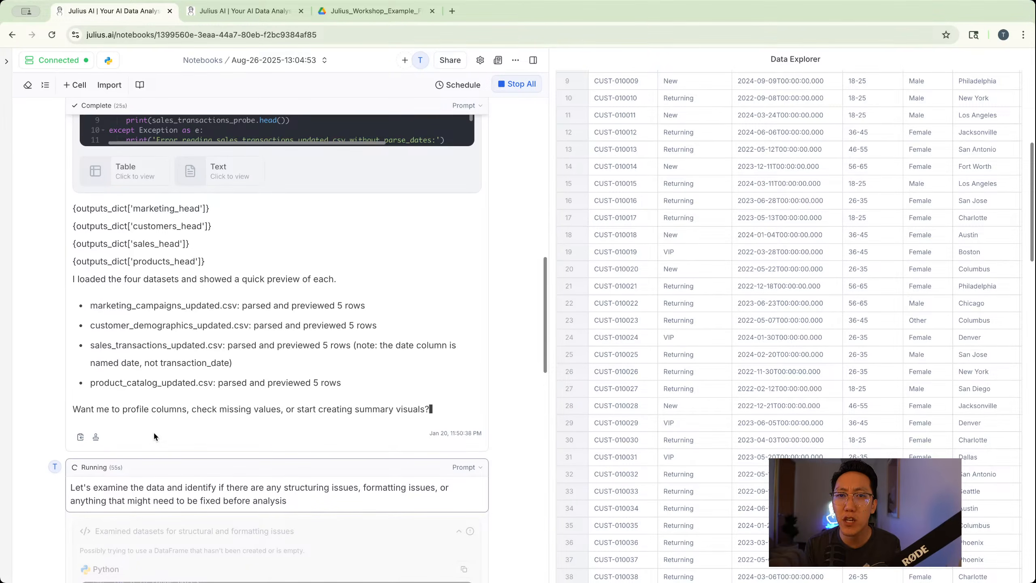
Review the data-quality response, including its proposed fixes, remaining structural checks and offered cleaning actions
{"action": "scroll", "coordinate": [156, 438], "scroll_direction": "down", "scroll_amount": 10}
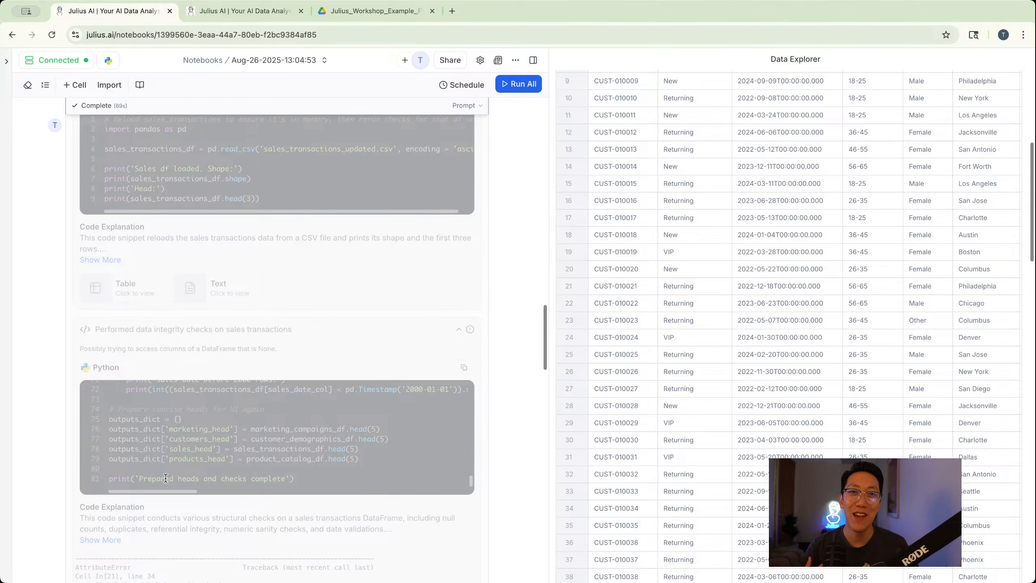
{"action": "scroll", "coordinate": [432, 511], "scroll_direction": "down", "scroll_amount": 15}
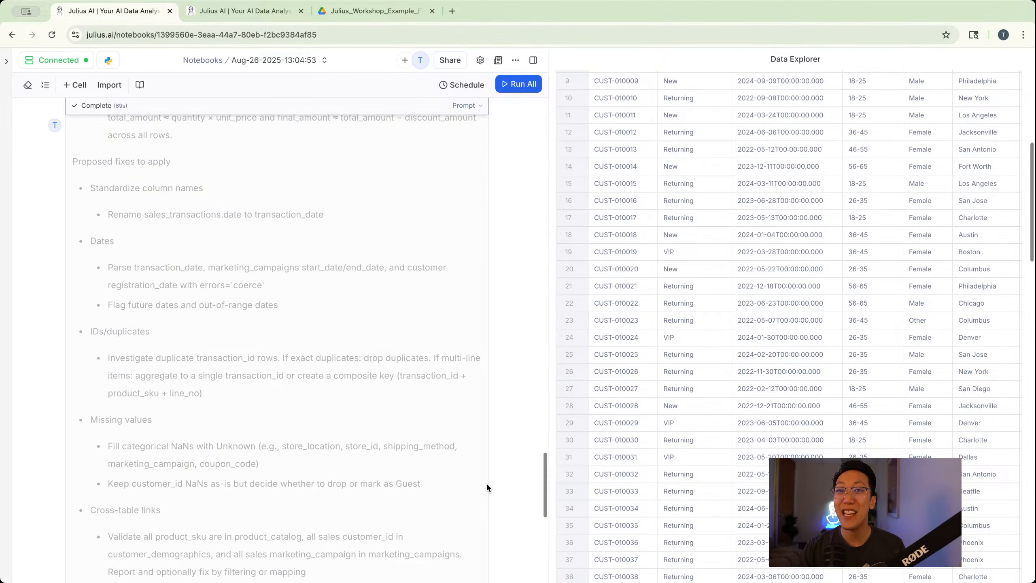
{"action": "scroll", "coordinate": [486, 483], "scroll_direction": "down", "scroll_amount": 10}
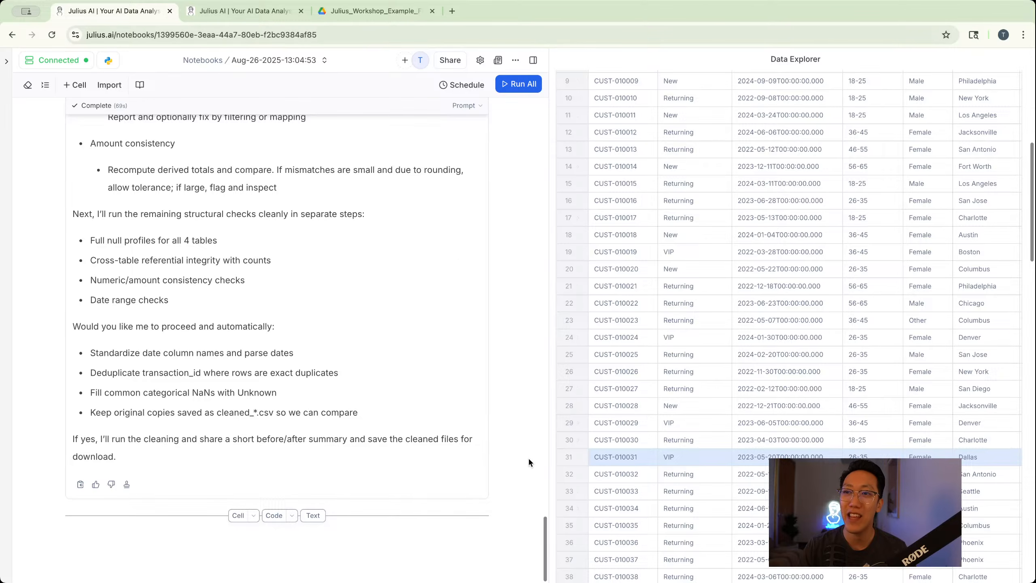
Review the key findings of the data-quality response, focusing on column naming, date parsing and missing values
{"action": "scroll", "coordinate": [528, 456], "scroll_direction": "up", "scroll_amount": 5}
{"action": "scroll", "coordinate": [527, 457], "scroll_direction": "up", "scroll_amount": 15}
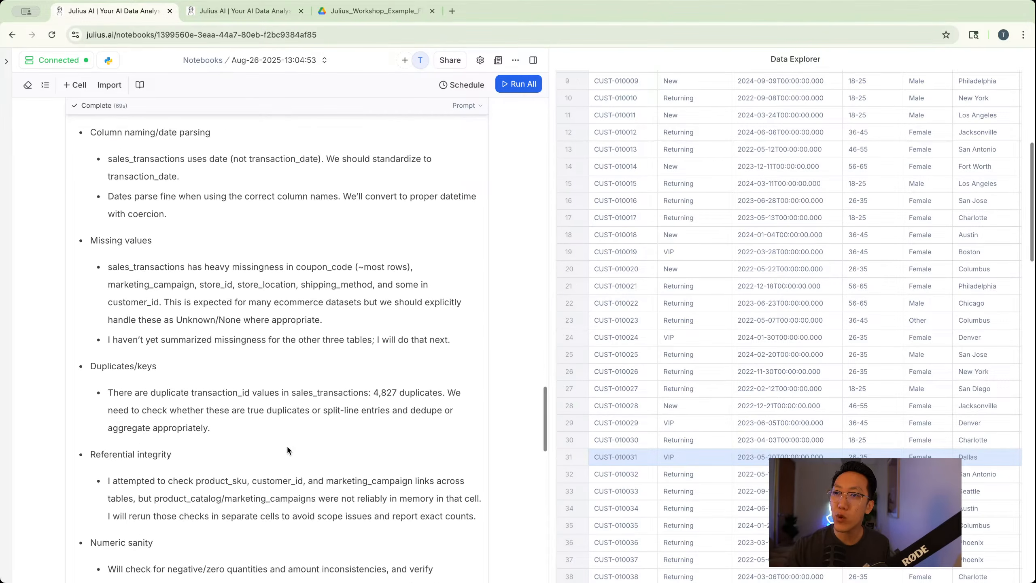
{"action": "scroll", "coordinate": [227, 373], "scroll_direction": "up", "scroll_amount": 8}
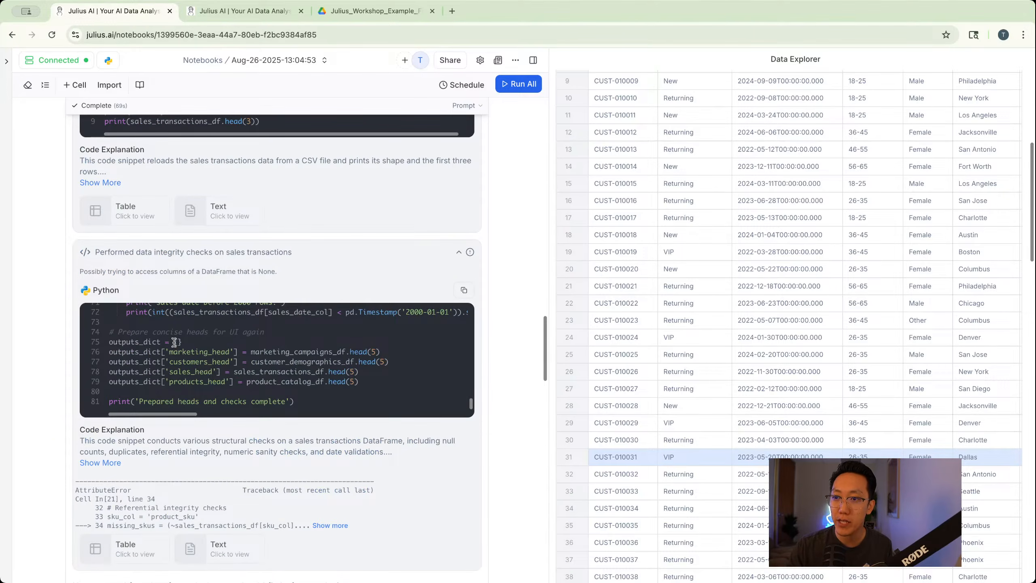
{"action": "scroll", "coordinate": [174, 341], "scroll_direction": "down", "scroll_amount": 8}
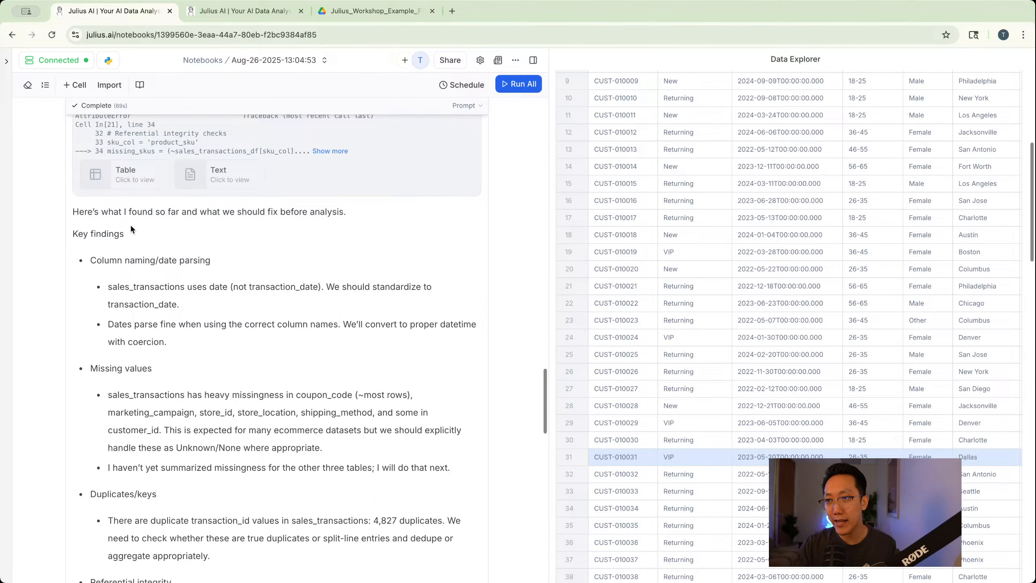
{"action": "left_click_drag", "start_coordinate": [110, 213], "coordinate": [349, 210]}
{"action": "left_click", "coordinate": [350, 211]}
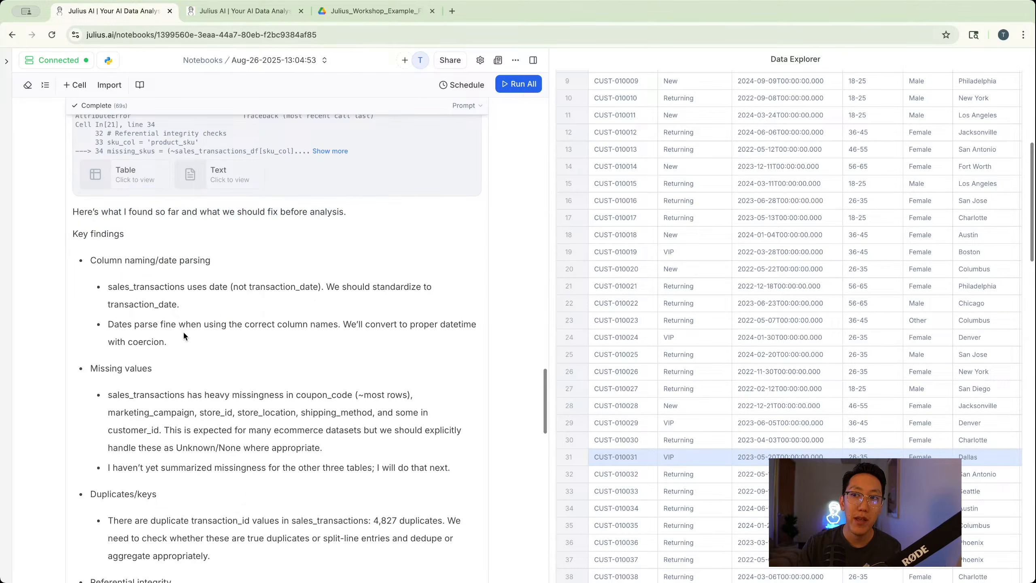
{"action": "left_click_drag", "start_coordinate": [324, 287], "coordinate": [106, 305]}
{"action": "left_click_drag", "start_coordinate": [173, 342], "coordinate": [333, 325]}
{"action": "scroll", "coordinate": [331, 322], "scroll_direction": "down", "scroll_amount": 5}
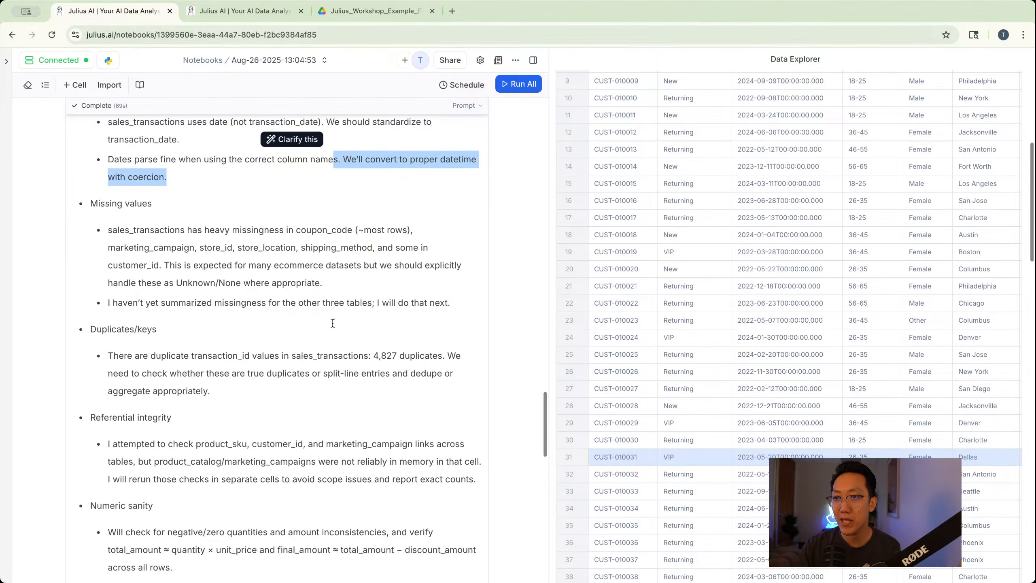
Examine the duplicate-key, referential-integrity and numeric findings, then the proposed fixes and offered cleaning actions
{"action": "left_click_drag", "start_coordinate": [156, 342], "coordinate": [260, 342]}
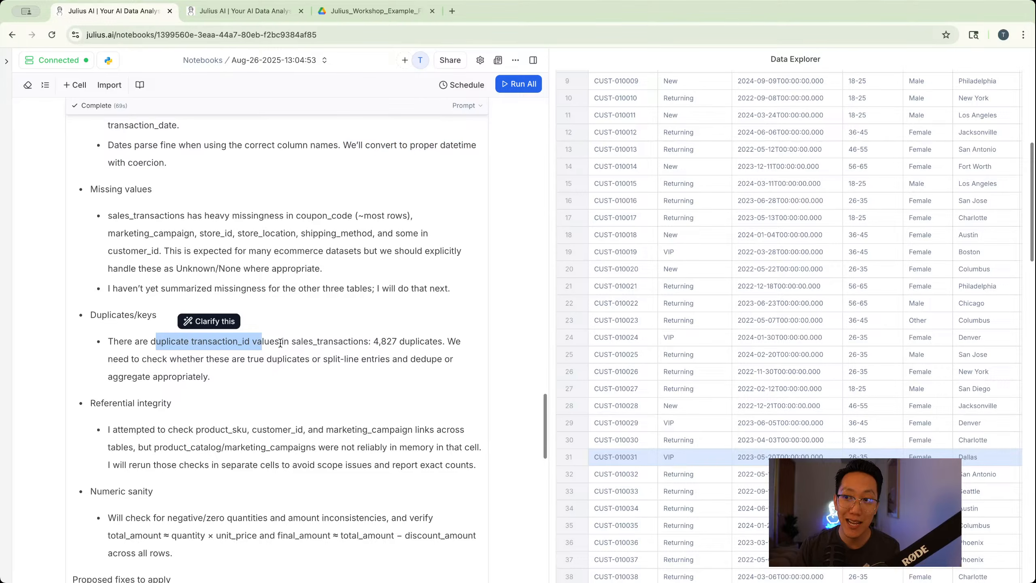
{"action": "triple_click", "coordinate": [280, 343]}
{"action": "scroll", "coordinate": [284, 345], "scroll_direction": "down", "scroll_amount": 7}
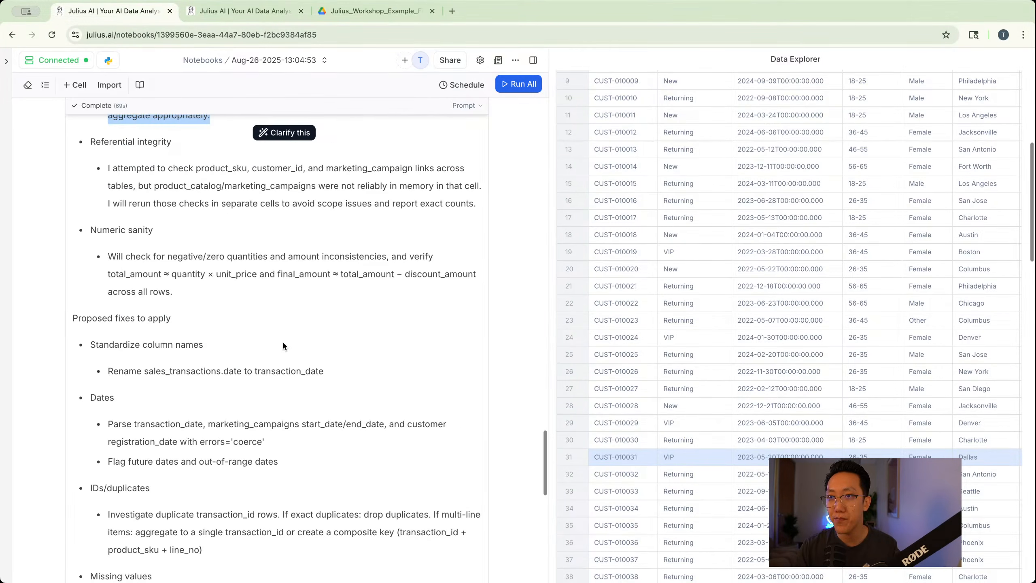
{"action": "left_click", "coordinate": [147, 293]}
{"action": "scroll", "coordinate": [299, 339], "scroll_direction": "down", "scroll_amount": 1}
{"action": "left_click_drag", "start_coordinate": [339, 326], "coordinate": [190, 326]}
{"action": "scroll", "coordinate": [198, 329], "scroll_direction": "down", "scroll_amount": 8}
{"action": "scroll", "coordinate": [198, 329], "scroll_direction": "down", "scroll_amount": 5}
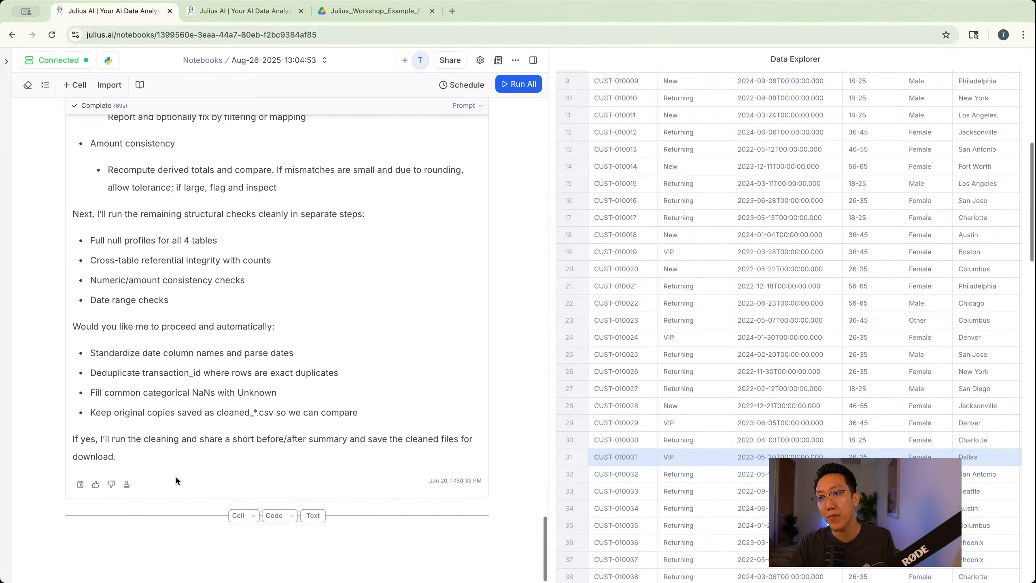
Run a new prompt cell: "Ok, let's run with the suggestions to fix the things you mentioned above"
{"action": "left_click", "coordinate": [237, 514]}
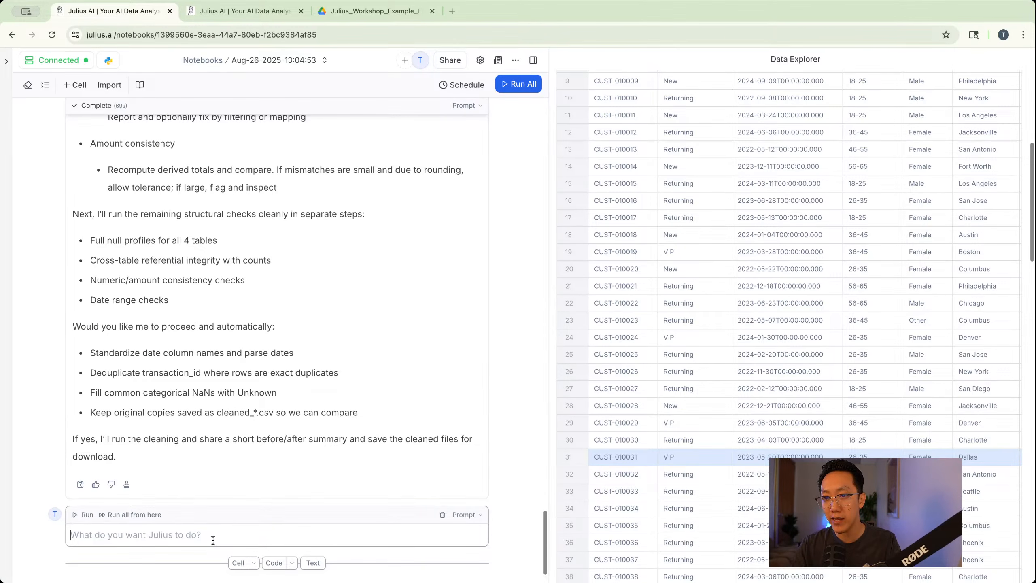
{"action": "type", "text": "Ok, let's ru"}
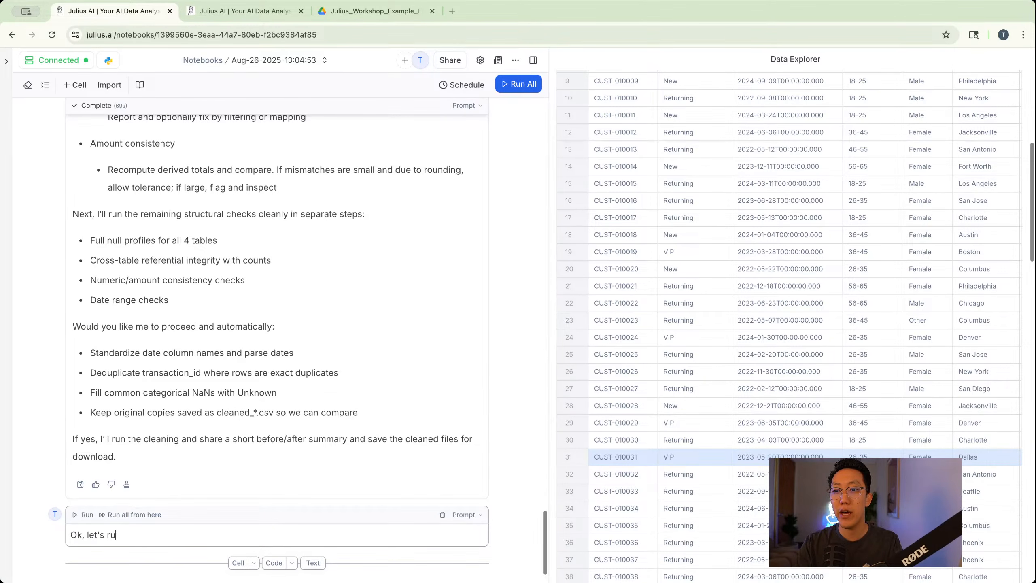
{"action": "type", "text": "n with the suggest"}
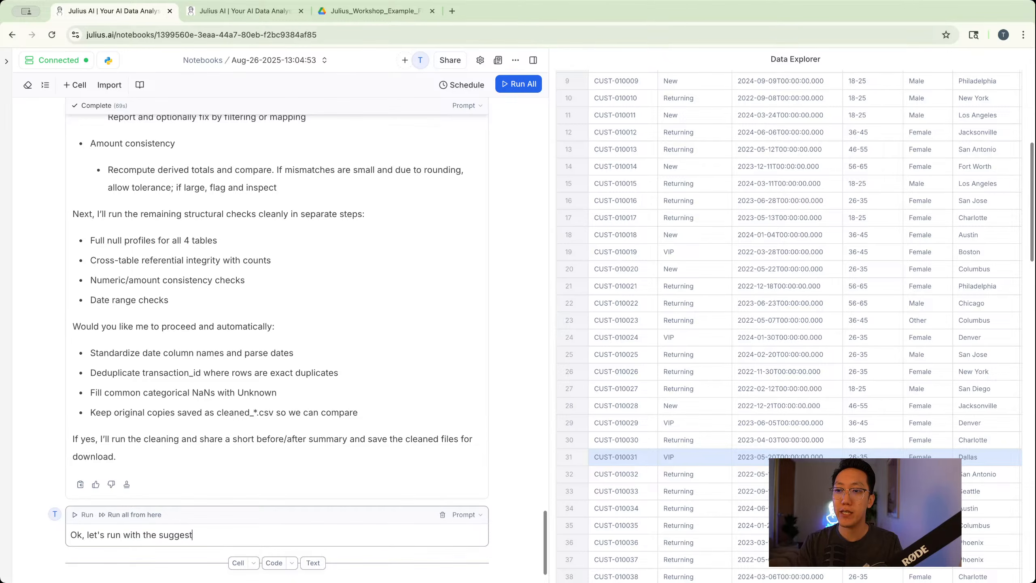
{"action": "type", "text": "ions to fix the things you "}
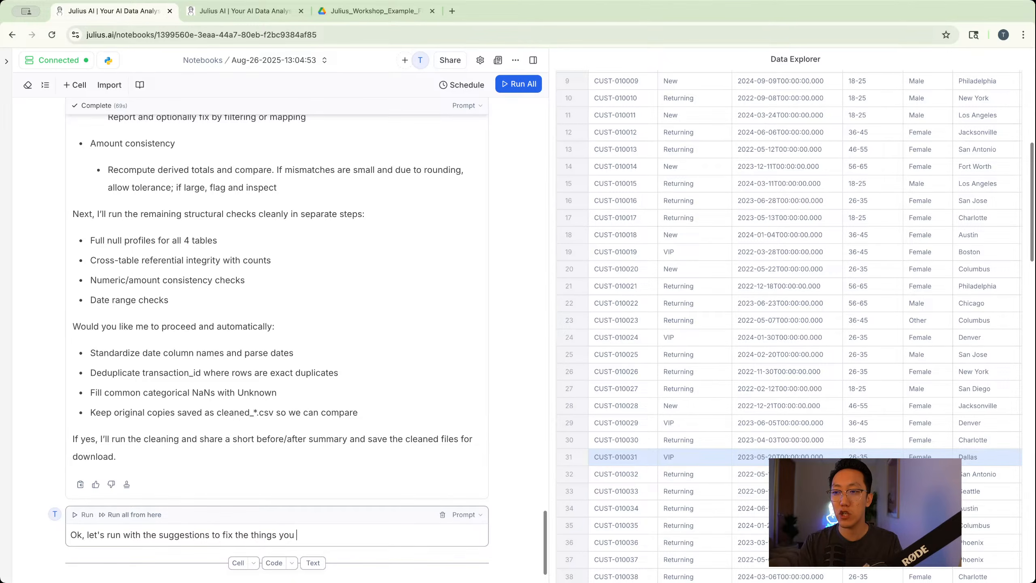
{"action": "type", "text": "mentioned above"}
{"action": "key", "text": "Return"}
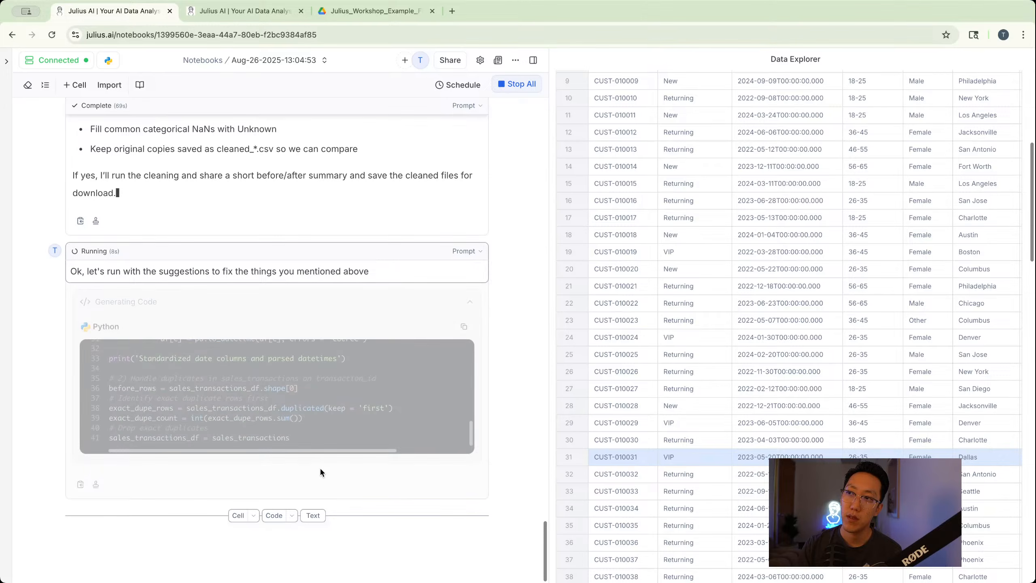
Open the notebook settings and view the full list of available AI models without changing the selection
{"action": "left_click", "coordinate": [480, 61]}
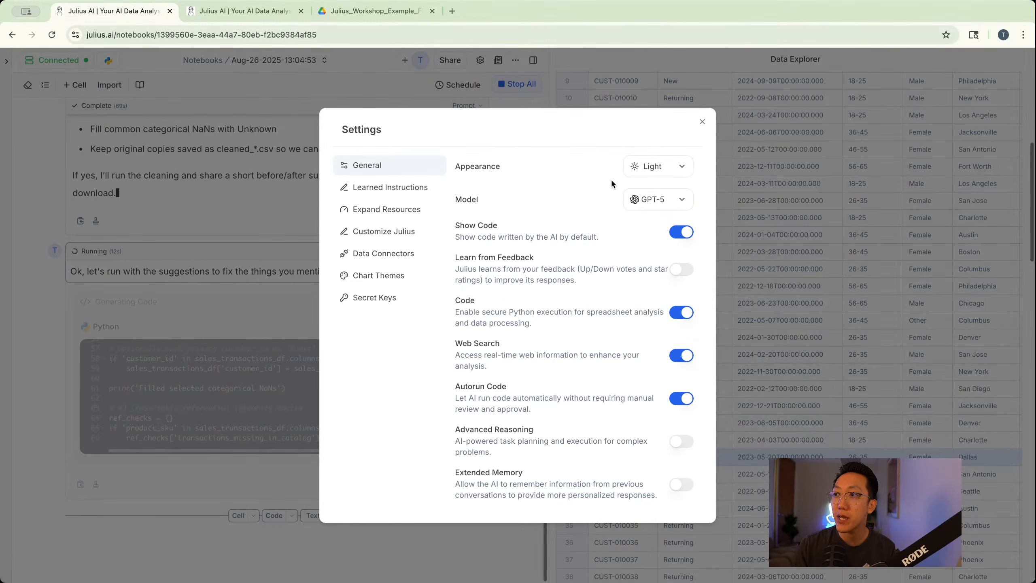
{"action": "left_click", "coordinate": [667, 203]}
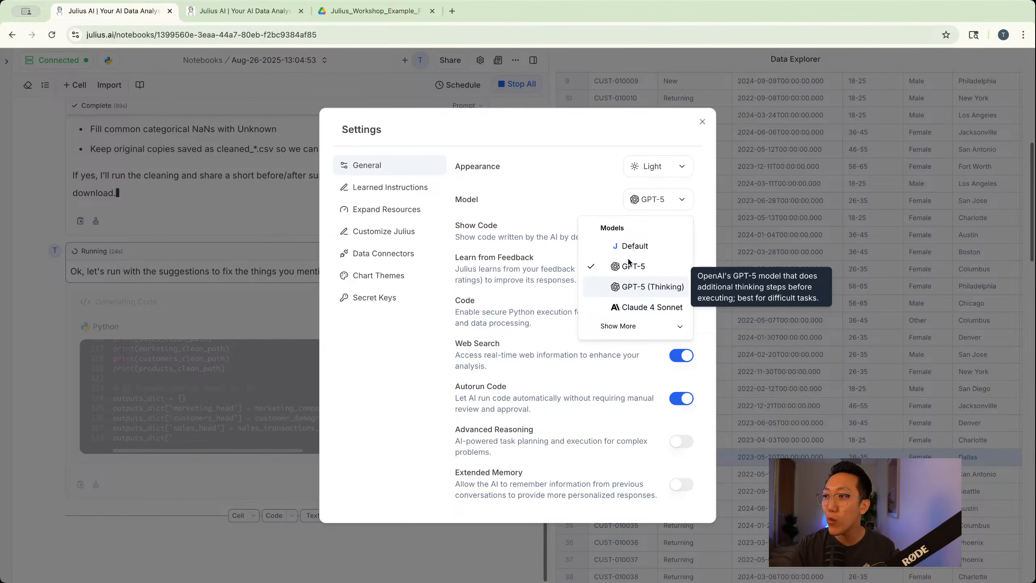
{"action": "left_click", "coordinate": [628, 325]}
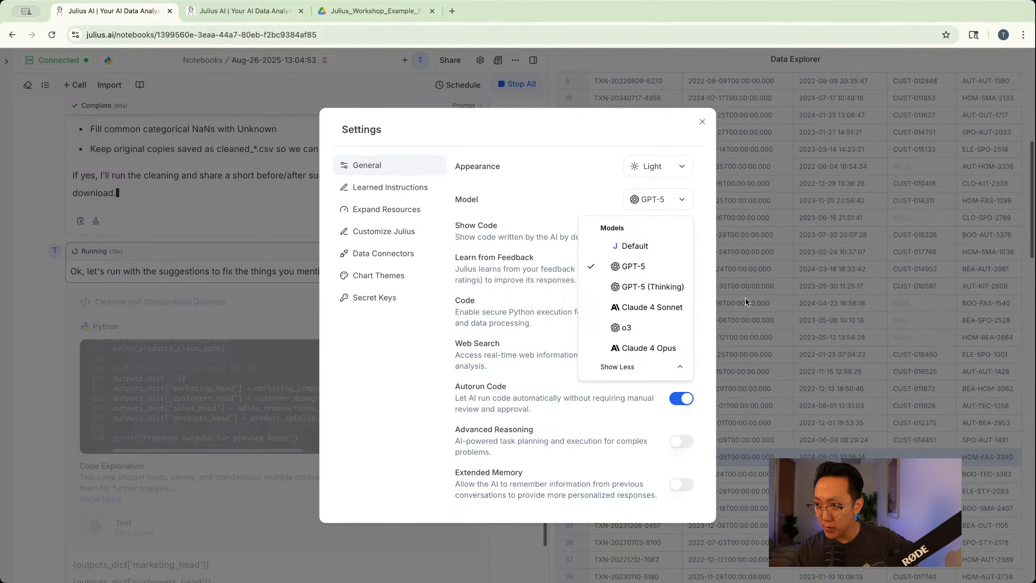
{"action": "left_click", "coordinate": [403, 339]}
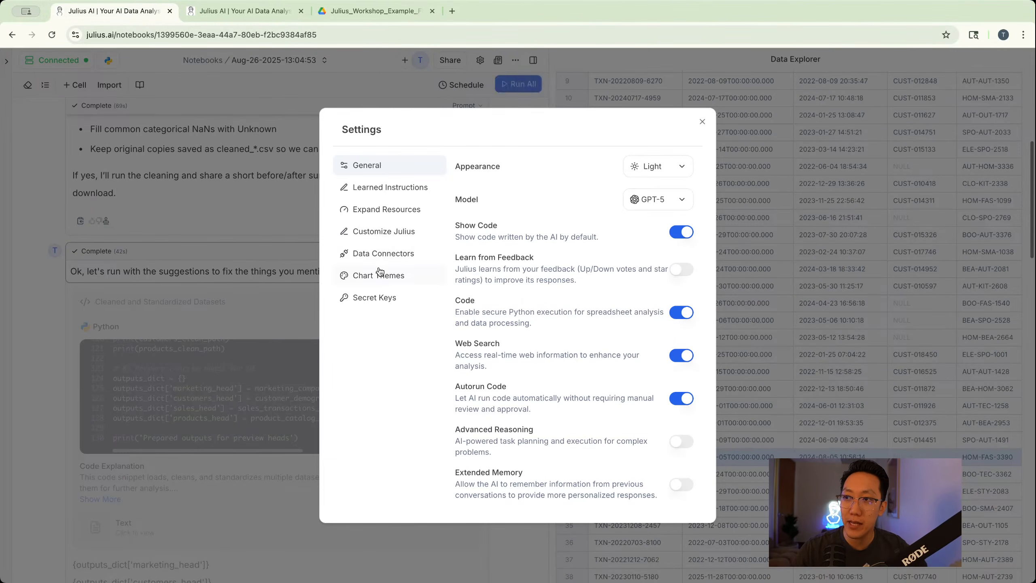
Open the custom instructions and review the existing rule on formatting millions and thousands in visualizations
{"action": "left_click", "coordinate": [367, 234]}
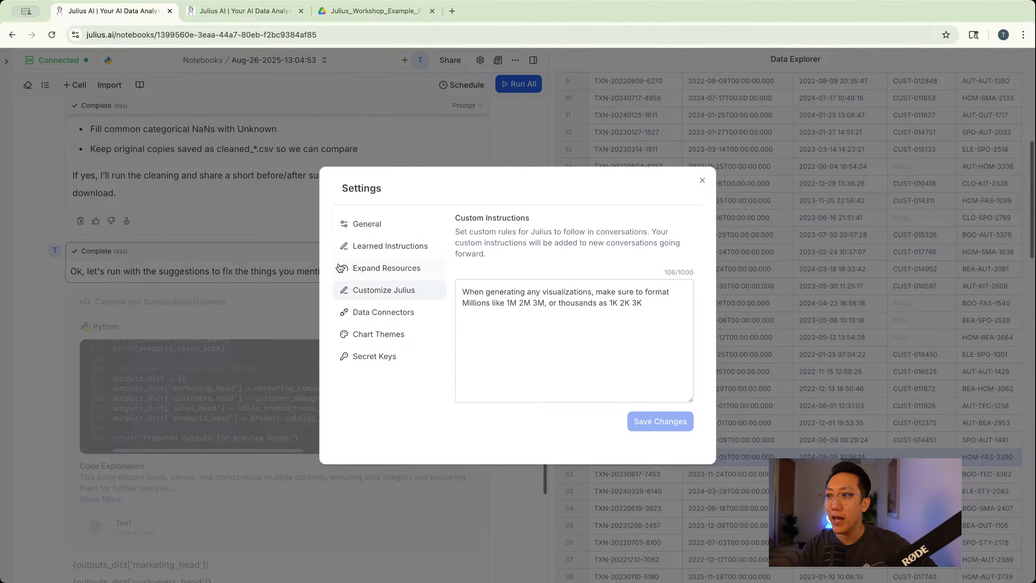
{"action": "left_click_drag", "start_coordinate": [644, 304], "coordinate": [597, 301]}
{"action": "left_click", "coordinate": [597, 295]}
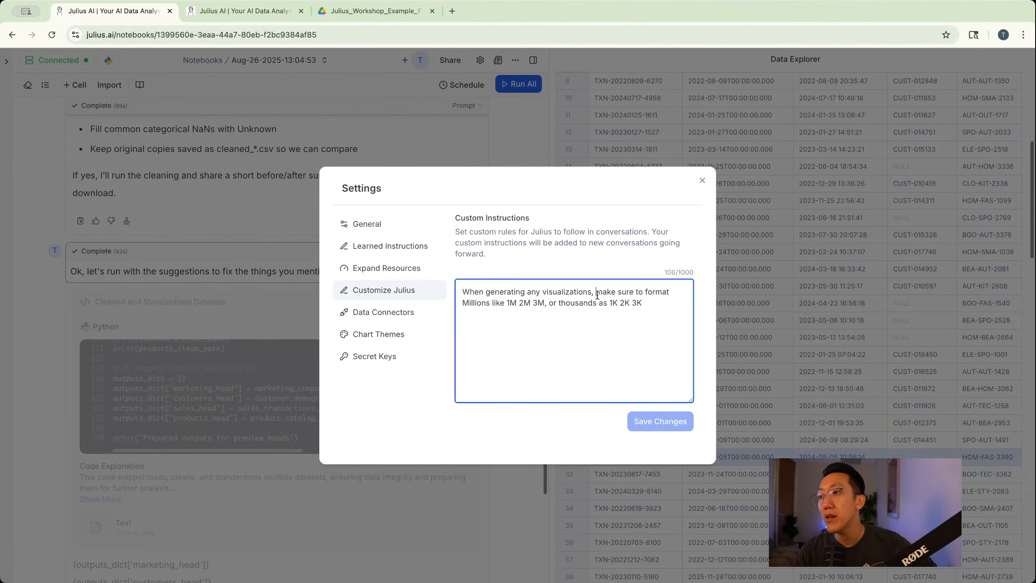
{"action": "left_click_drag", "start_coordinate": [491, 303], "coordinate": [535, 303]}
{"action": "left_click", "coordinate": [534, 303]}
{"action": "triple_click", "coordinate": [545, 304]}
{"action": "left_click", "coordinate": [614, 303]}
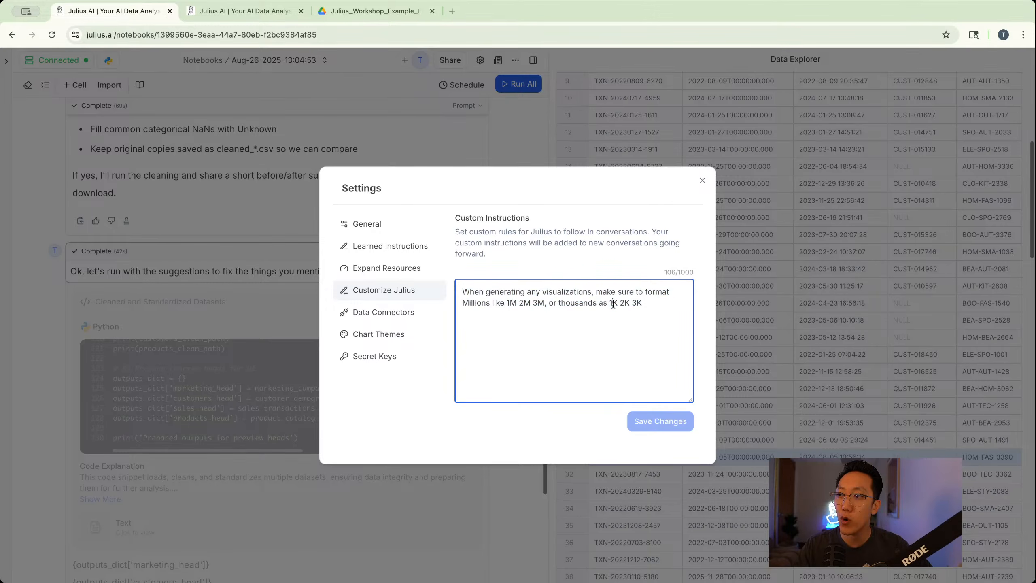
Add the custom instruction "When creating visualizations, avoid overlapping text or labels or keys", save it and close the settings
{"action": "left_click", "coordinate": [662, 310]}
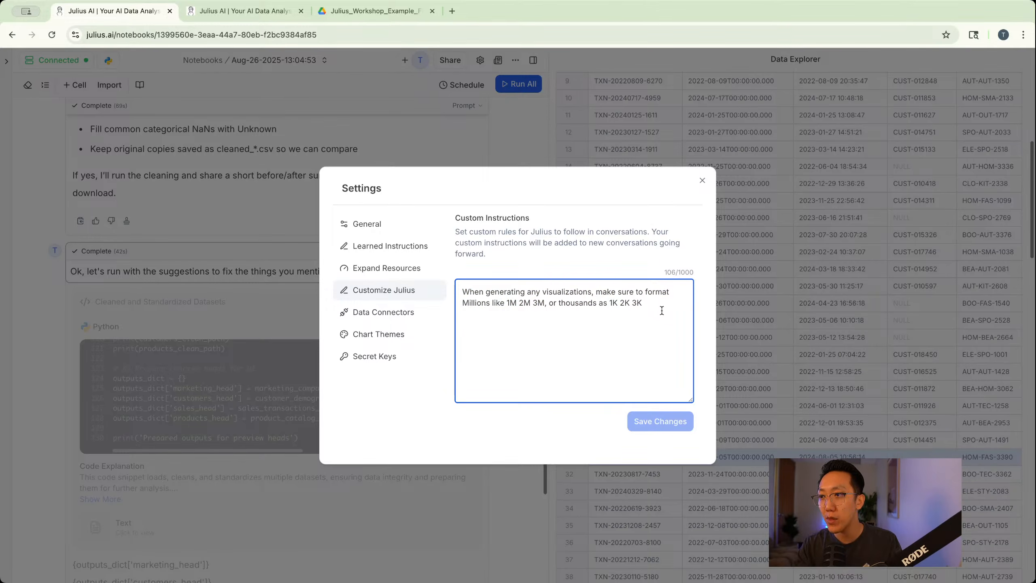
{"action": "key", "text": "Return"}
{"action": "type", "text": "When"}
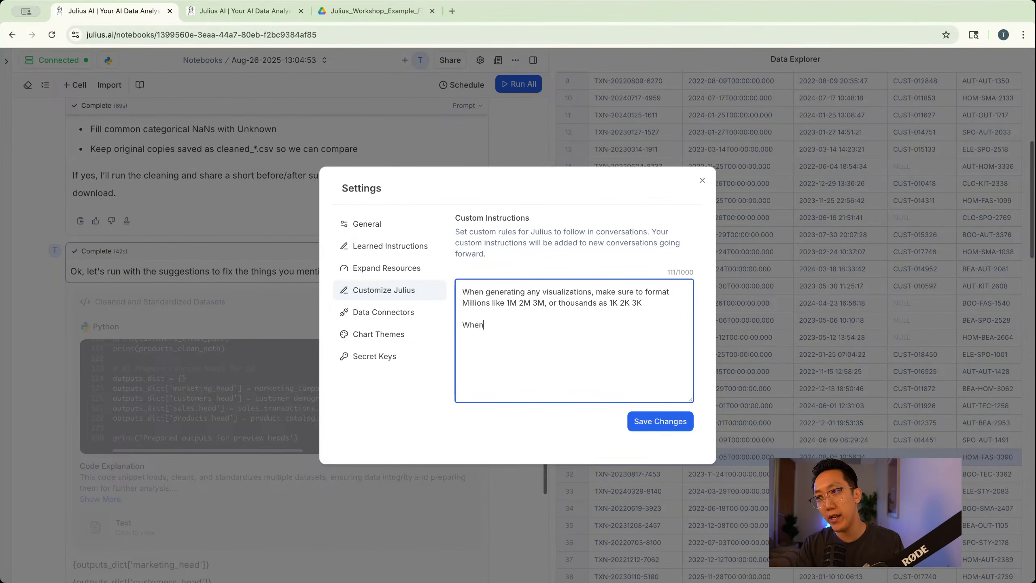
{"action": "type", "text": " creating visualizaitons,"}
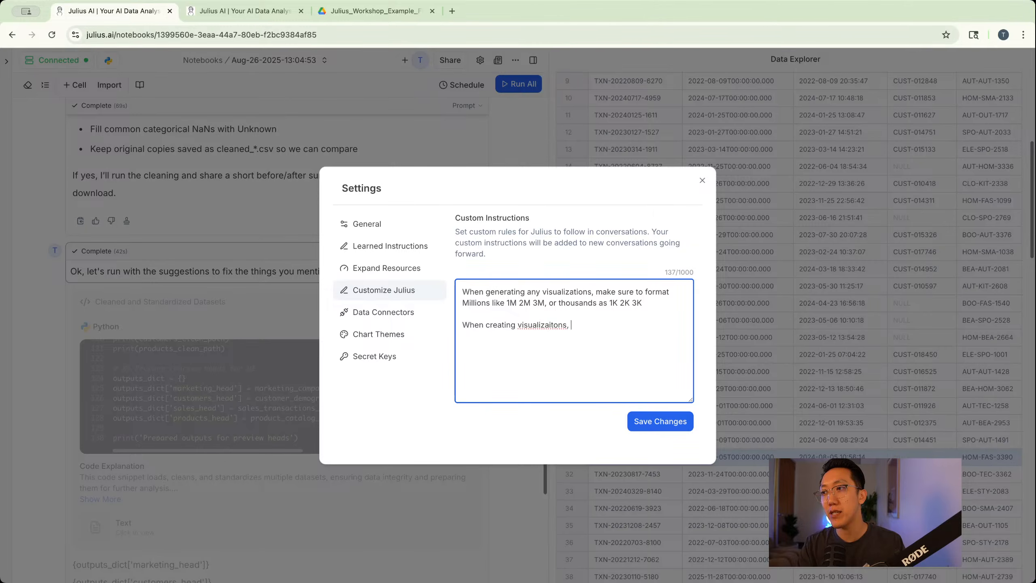
{"action": "key", "text": "BackSpace"}
{"action": "key", "text": "BackSpace"}
{"action": "key", "text": "BackSpace"}
{"action": "key", "text": "BackSpace"}
{"action": "key", "text": "BackSpace"}
{"action": "key", "text": "BackSpace"}
{"action": "key", "text": "BackSpace"}
{"action": "type", "text": "tions, avoi"}
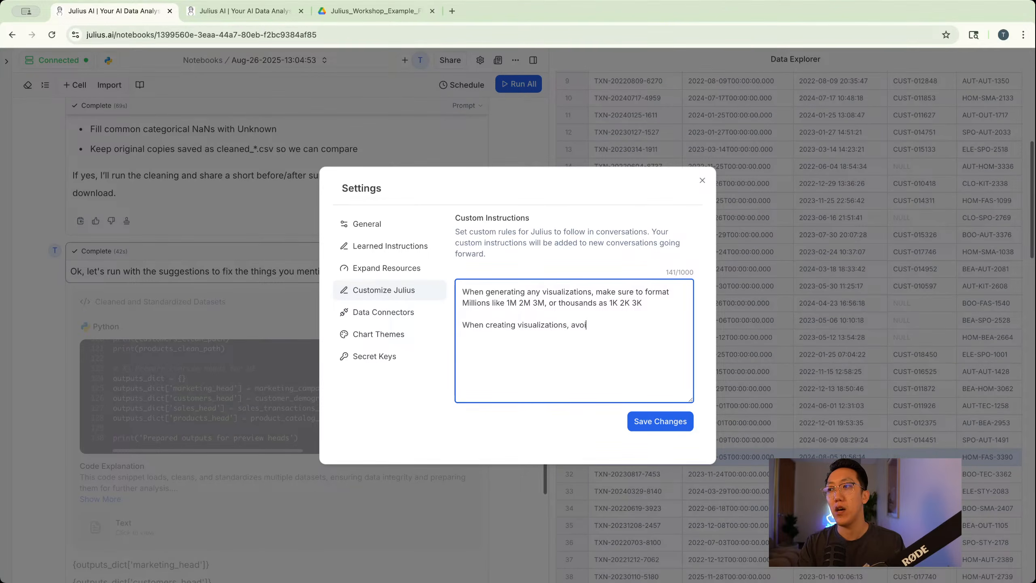
{"action": "type", "text": "d overlapping t4ext or labels"}
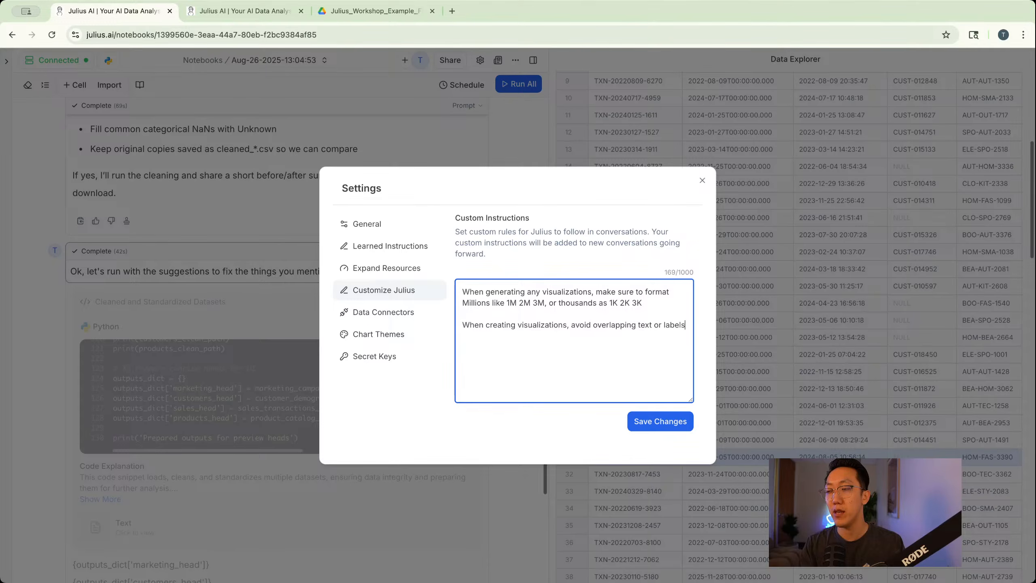
{"action": "type", "text": "r keys"}
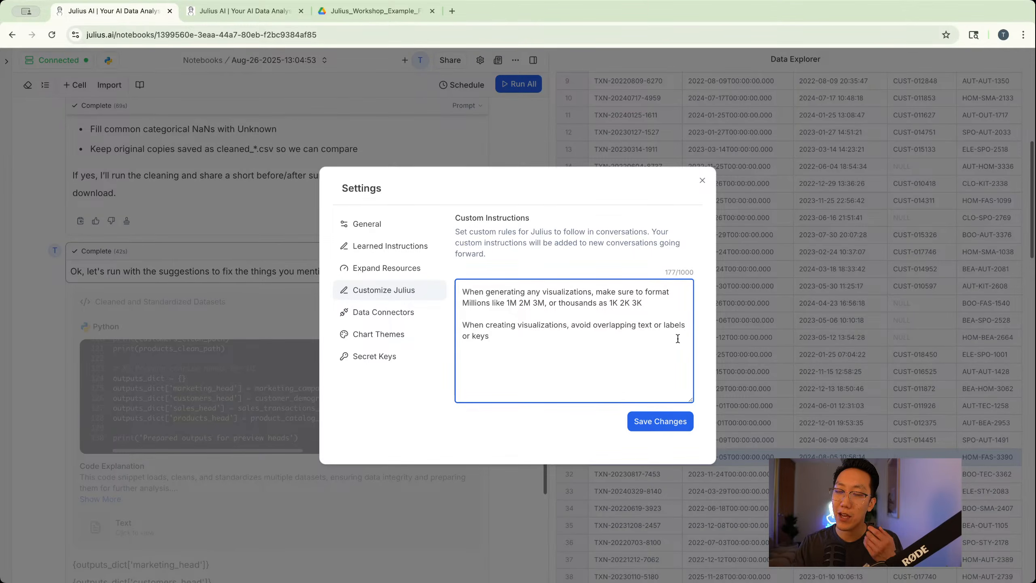
{"action": "left_click", "coordinate": [649, 420]}
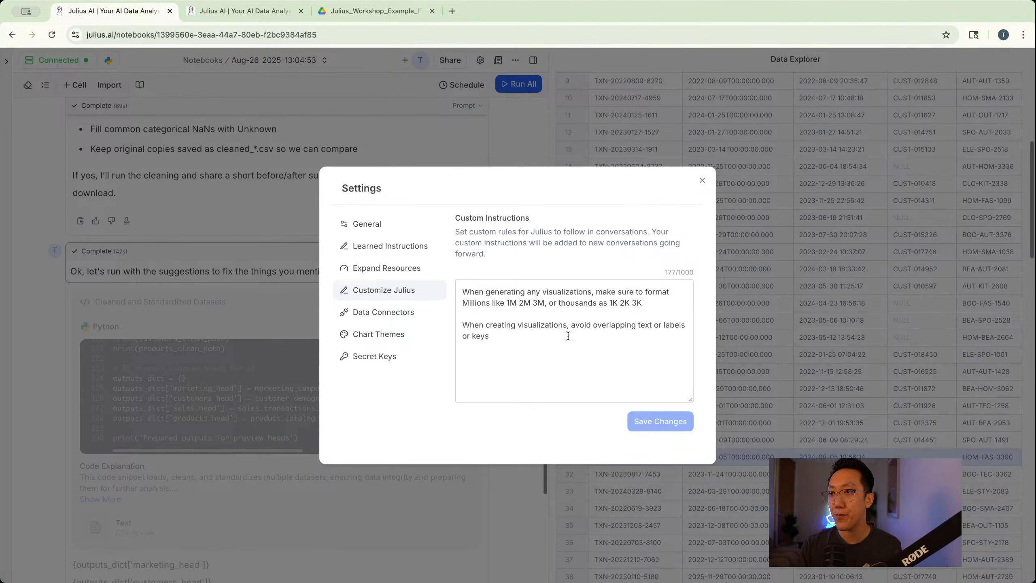
{"action": "left_click", "coordinate": [701, 181]}
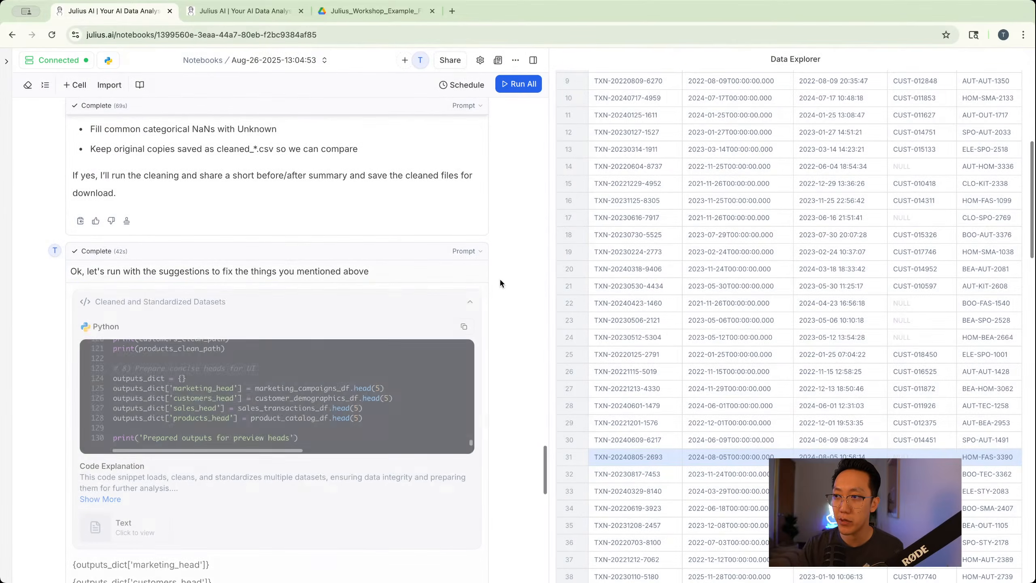
Review the cleaning summary, including the fixes made, cross-table checks, saved cleaned files and recommended next steps
{"action": "scroll", "coordinate": [498, 306], "scroll_direction": "down", "scroll_amount": 5}
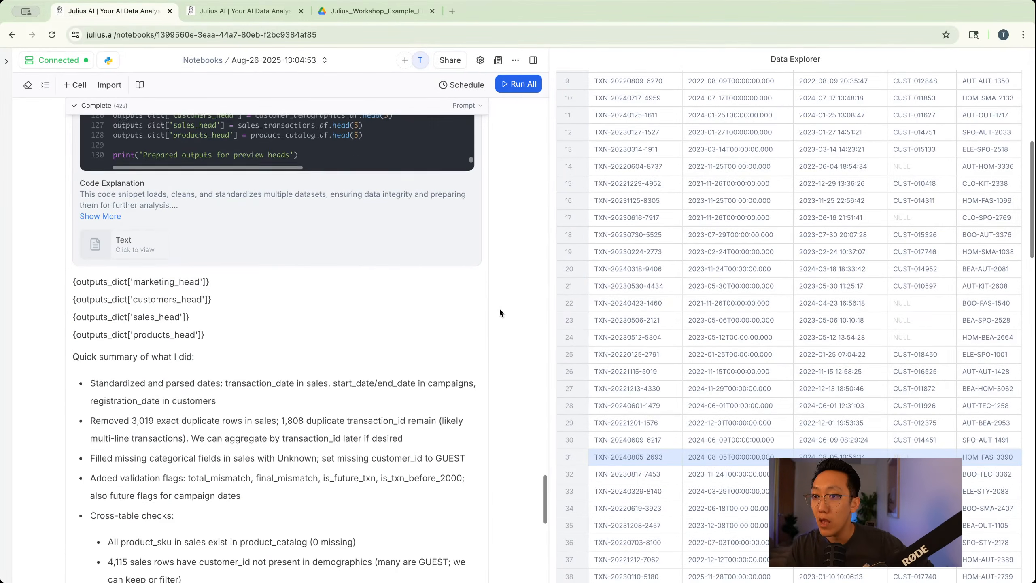
{"action": "scroll", "coordinate": [499, 308], "scroll_direction": "down", "scroll_amount": 5}
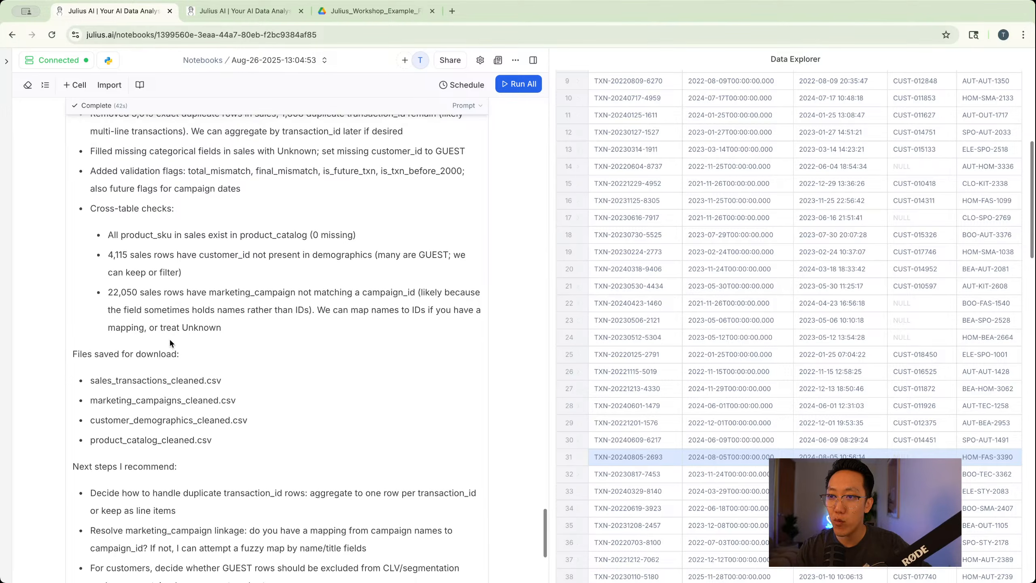
{"action": "scroll", "coordinate": [170, 343], "scroll_direction": "down", "scroll_amount": 3}
{"action": "scroll", "coordinate": [152, 284], "scroll_direction": "up", "scroll_amount": 5}
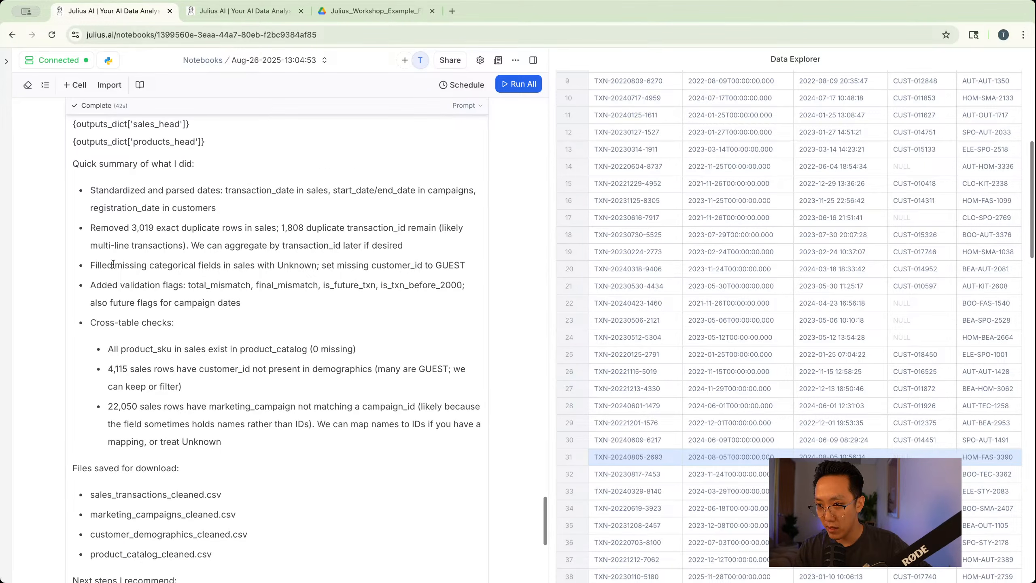
{"action": "scroll", "coordinate": [143, 250], "scroll_direction": "down", "scroll_amount": 5}
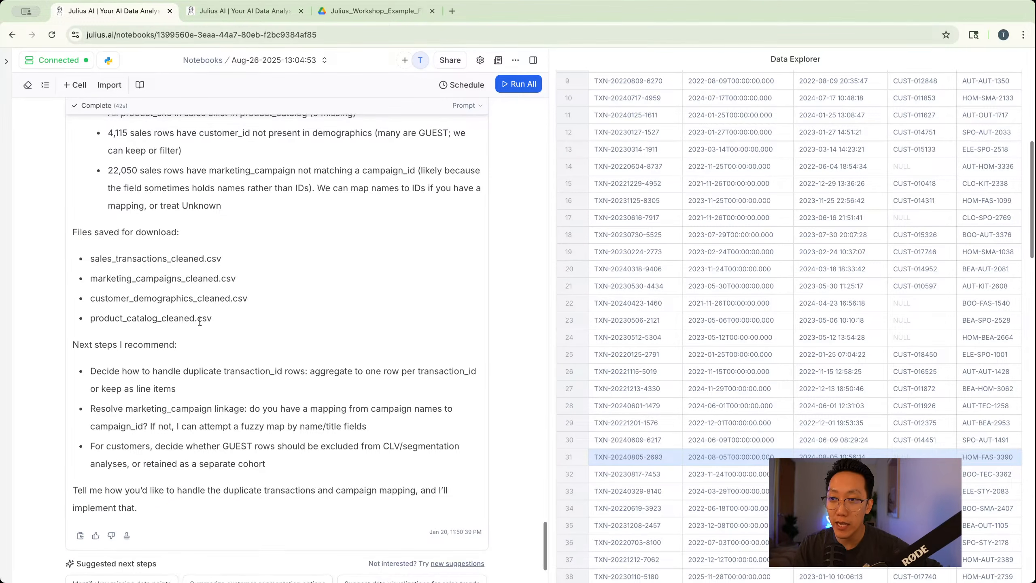
Collapse the df and sales_transactions_probe previews in the Data Explorer so only the dataframe list shows
{"action": "scroll", "coordinate": [671, 294], "scroll_direction": "up", "scroll_amount": 8}
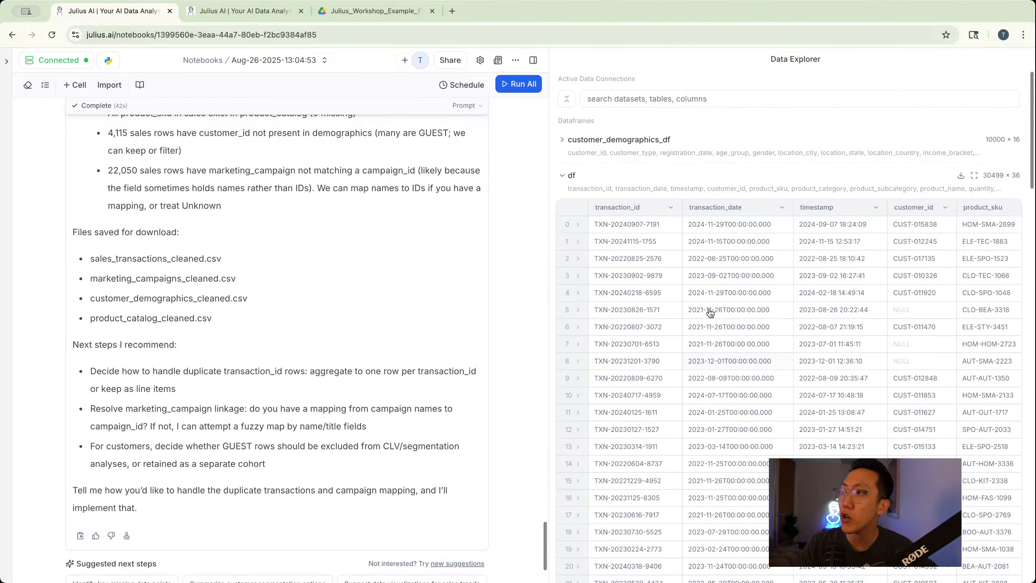
{"action": "left_click", "coordinate": [563, 174]}
{"action": "left_click", "coordinate": [571, 212]}
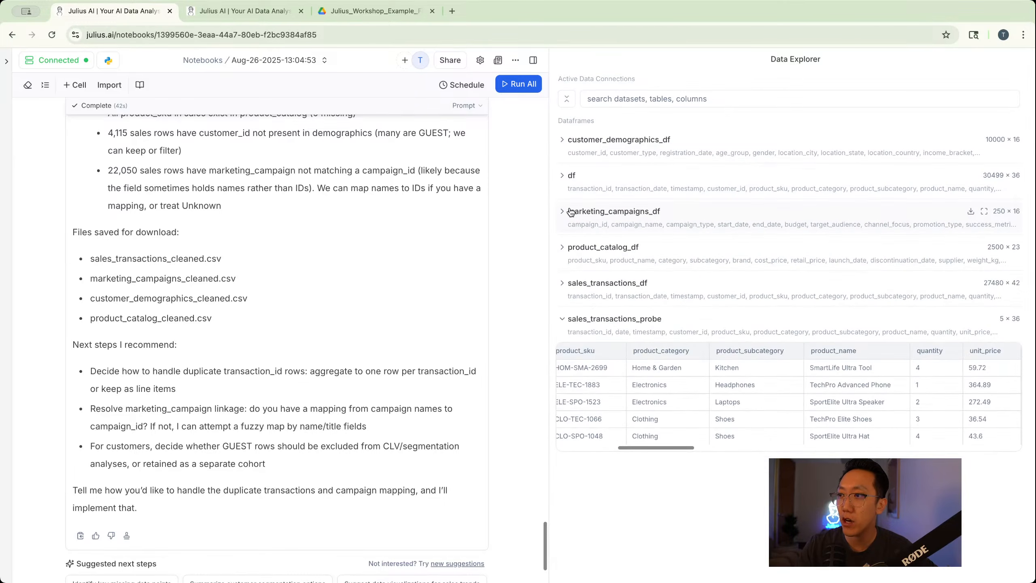
{"action": "left_click", "coordinate": [579, 322]}
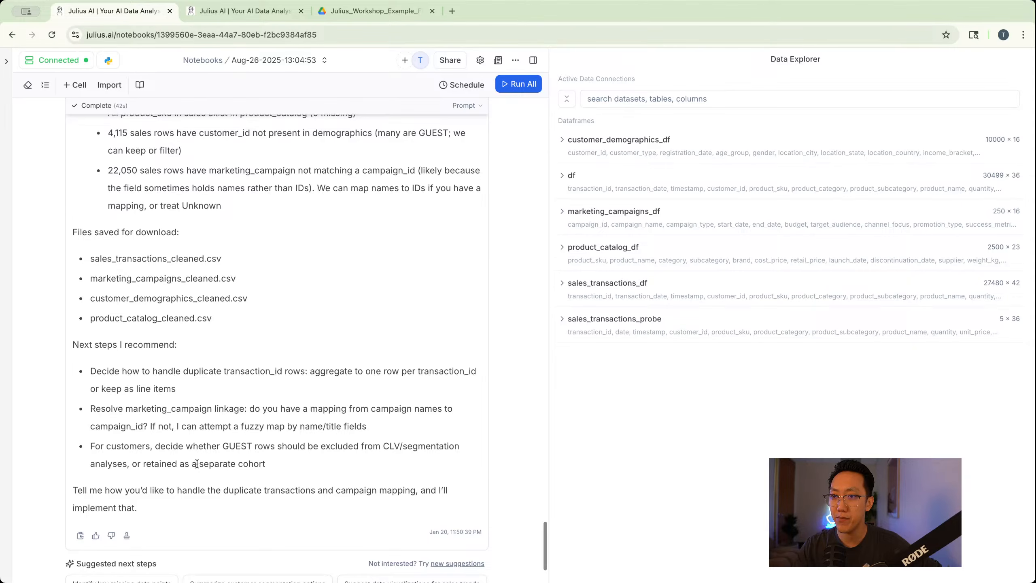
Expand the marketing_campaigns_df preview in the Data Explorer and check its campaign rows against the cleaning summary
{"action": "left_click", "coordinate": [578, 216]}
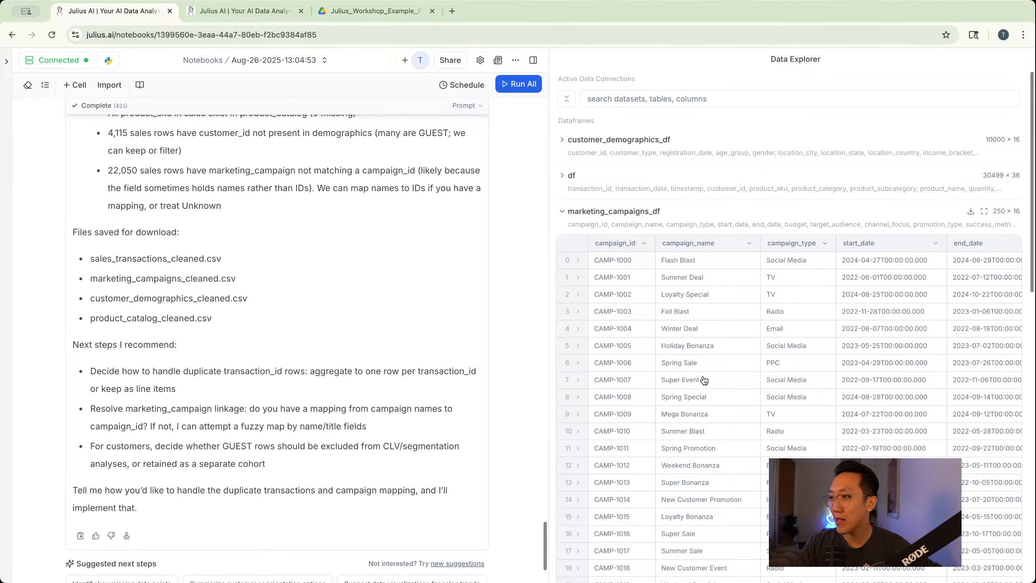
{"action": "scroll", "coordinate": [292, 326], "scroll_direction": "up", "scroll_amount": 8}
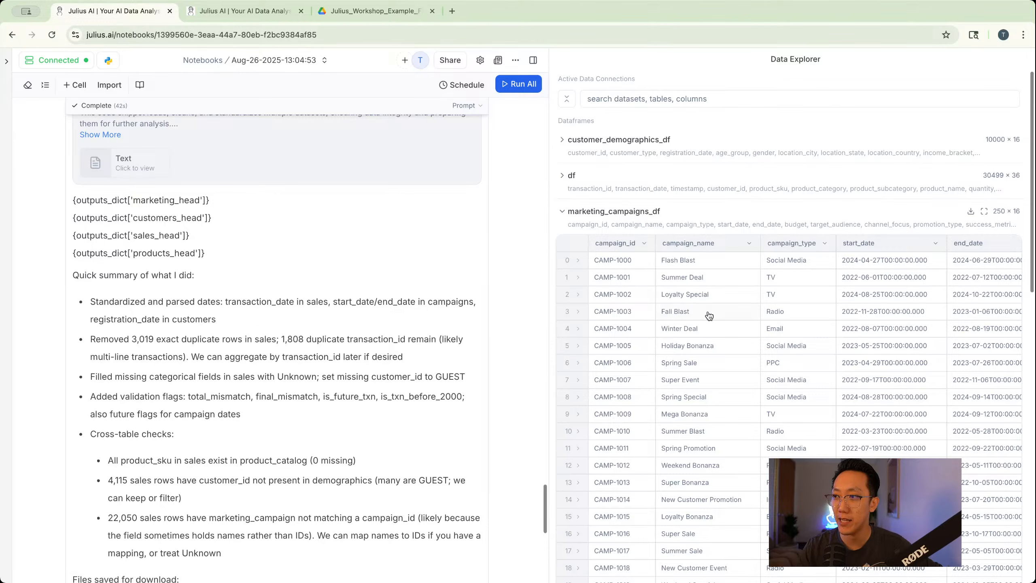
{"action": "scroll", "coordinate": [710, 317], "scroll_direction": "down", "scroll_amount": 15}
{"action": "scroll", "coordinate": [383, 324], "scroll_direction": "down", "scroll_amount": 10}
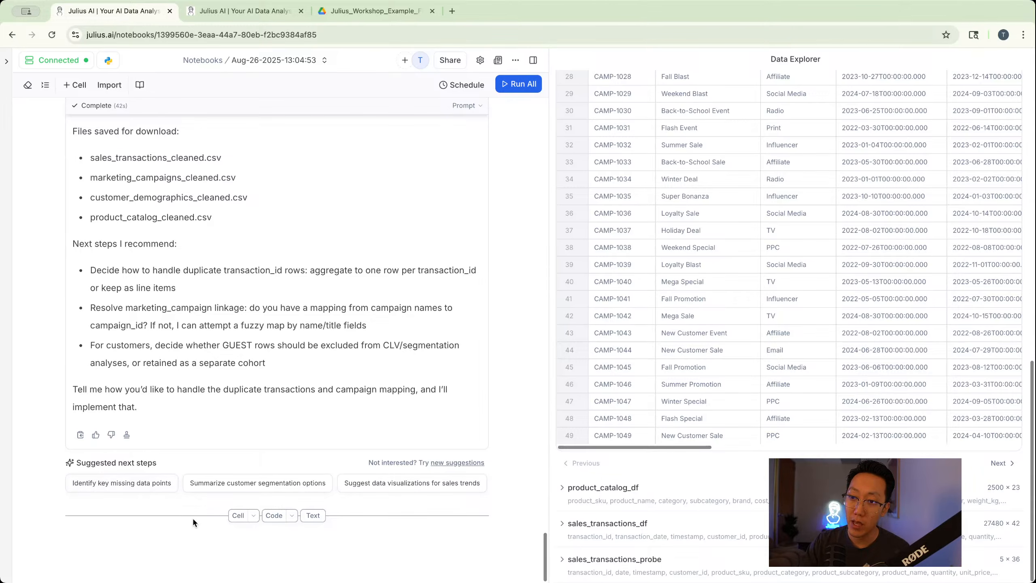
Add a new prompt cell below the cleaning results reading "Let's do some Exploratory Data Analysis" and run it
{"action": "left_click", "coordinate": [237, 517]}
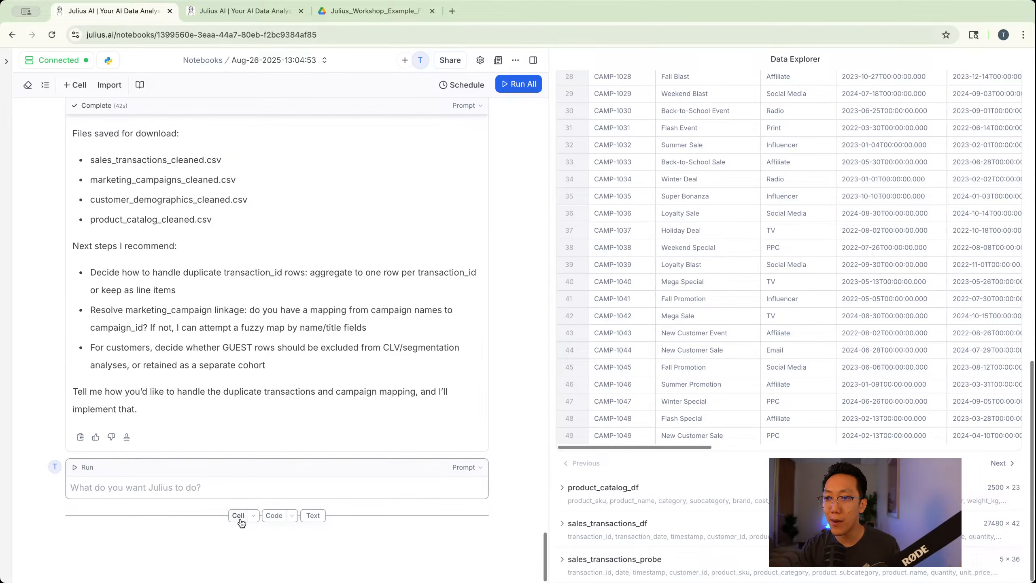
{"action": "left_click", "coordinate": [175, 495]}
{"action": "type", "text": "Let's do some Exploray"}
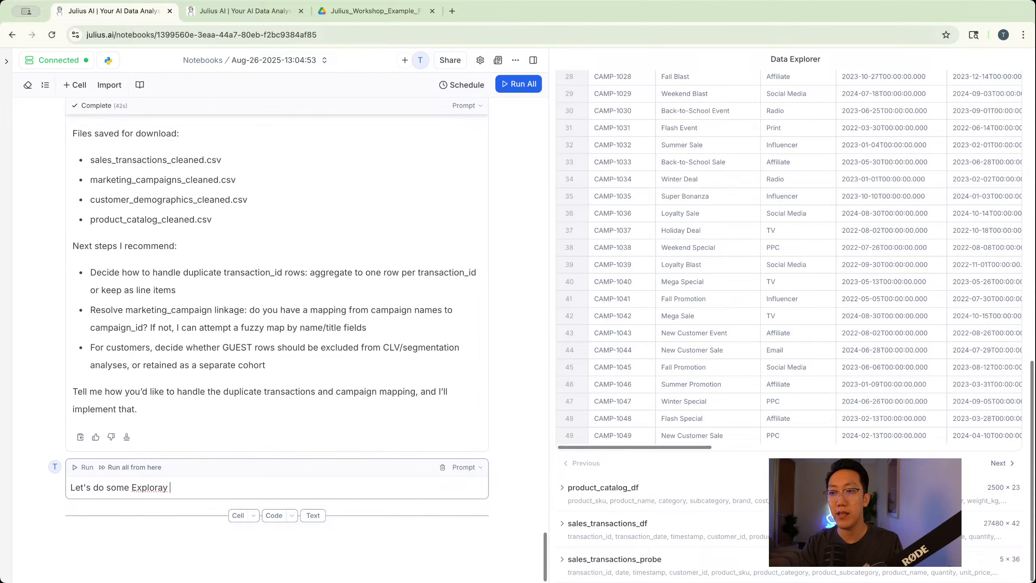
{"action": "key", "text": "BackSpace"}
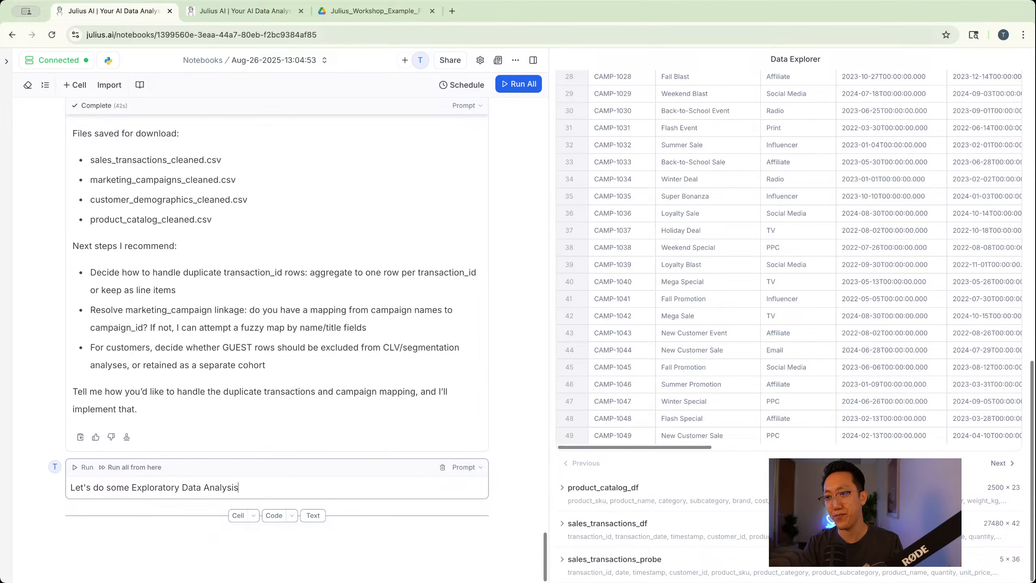
{"action": "key", "text": "Return"}
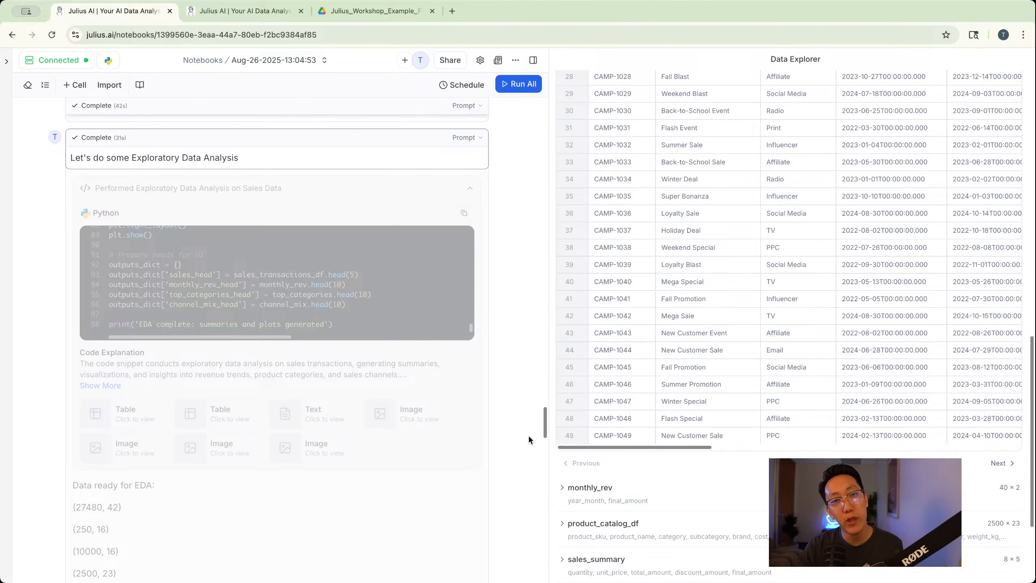
Review the exploratory analysis output, including the sales numeric summary, missingness table, and revenue, category, channel and price-quantity charts
{"action": "scroll", "coordinate": [526, 436], "scroll_direction": "down", "scroll_amount": 15}
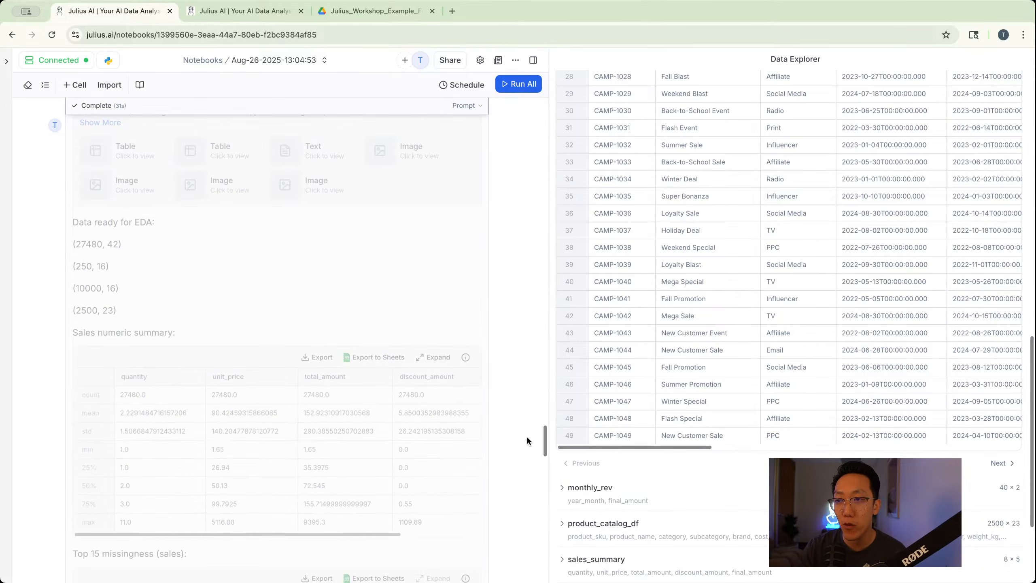
{"action": "scroll", "coordinate": [526, 436], "scroll_direction": "down", "scroll_amount": 5}
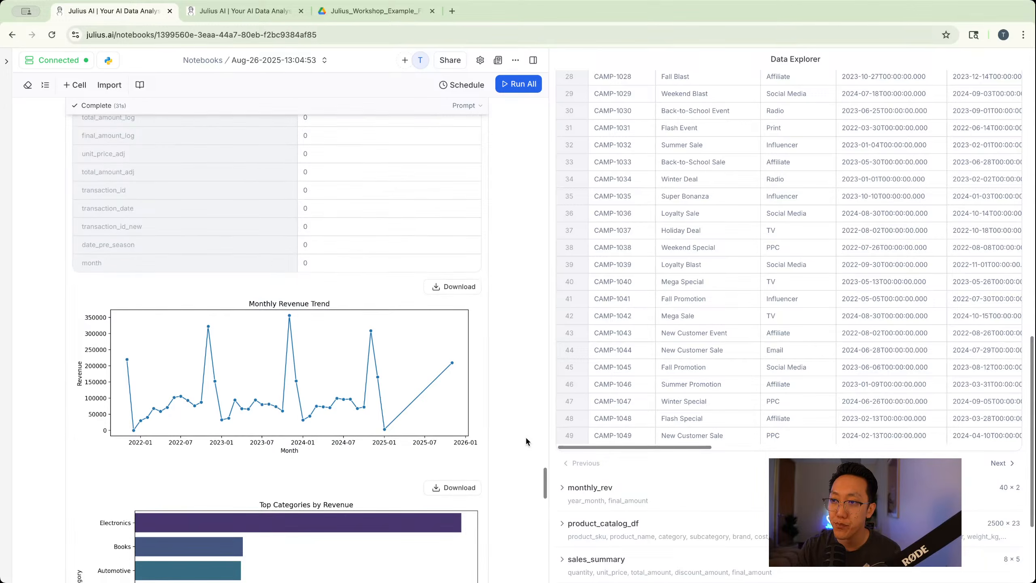
{"action": "scroll", "coordinate": [518, 445], "scroll_direction": "up", "scroll_amount": 15}
{"action": "scroll", "coordinate": [322, 317], "scroll_direction": "up", "scroll_amount": 2}
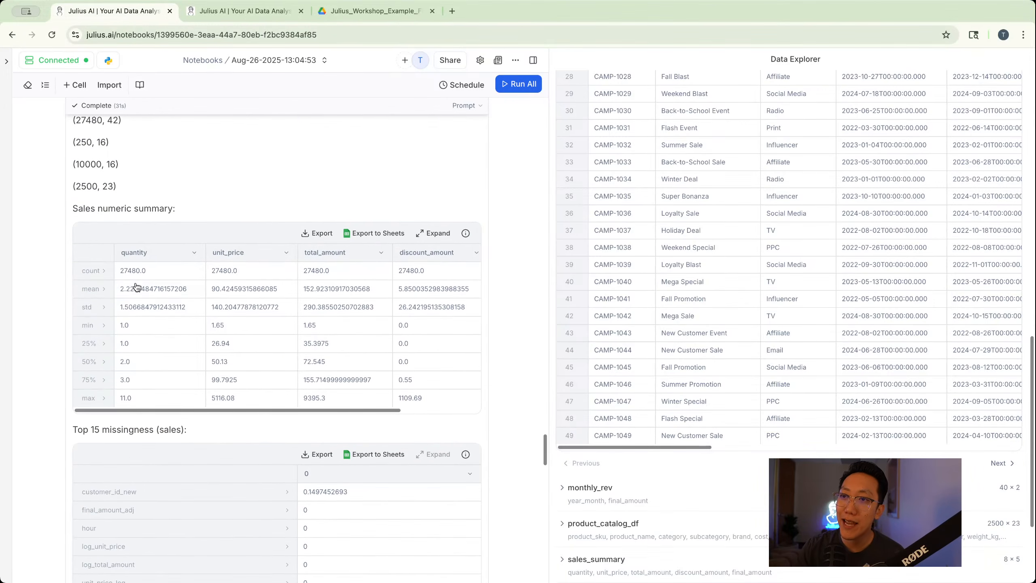
{"action": "scroll", "coordinate": [143, 398], "scroll_direction": "down", "scroll_amount": 10}
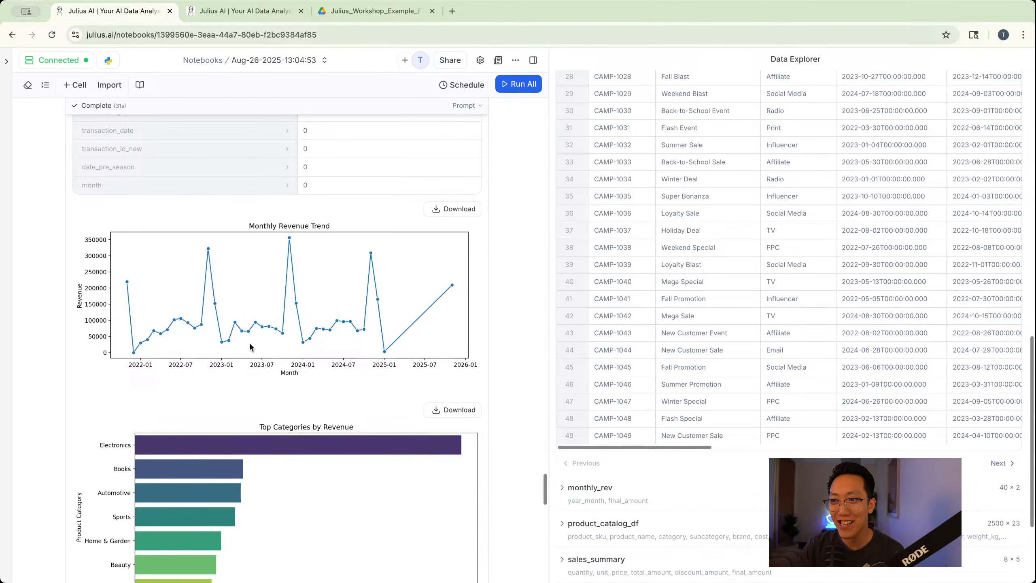
{"action": "scroll", "coordinate": [408, 322], "scroll_direction": "down", "scroll_amount": 12}
{"action": "scroll", "coordinate": [326, 261], "scroll_direction": "up", "scroll_amount": 2}
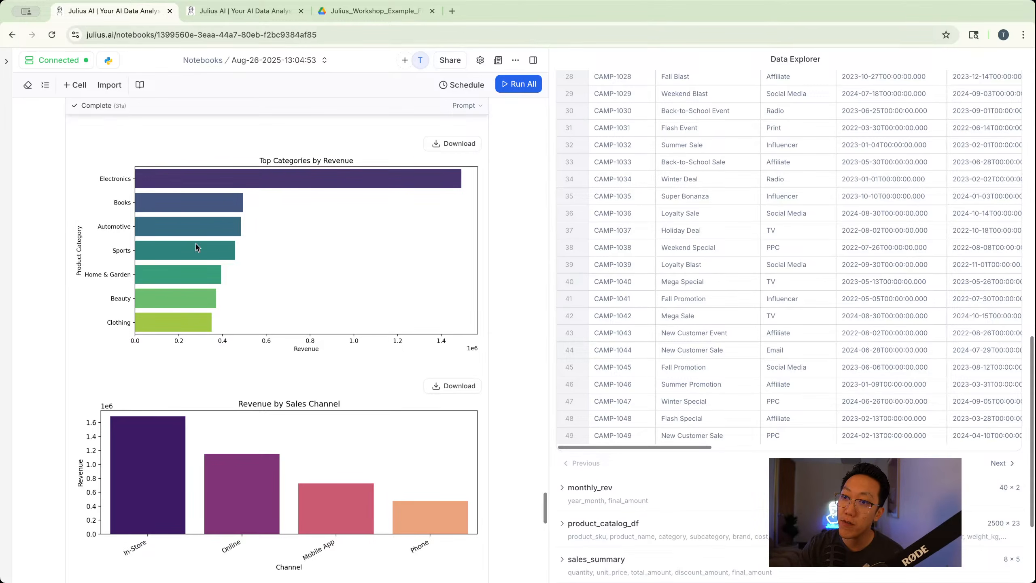
{"action": "scroll", "coordinate": [202, 255], "scroll_direction": "down", "scroll_amount": 7}
{"action": "scroll", "coordinate": [340, 239], "scroll_direction": "down", "scroll_amount": 8}
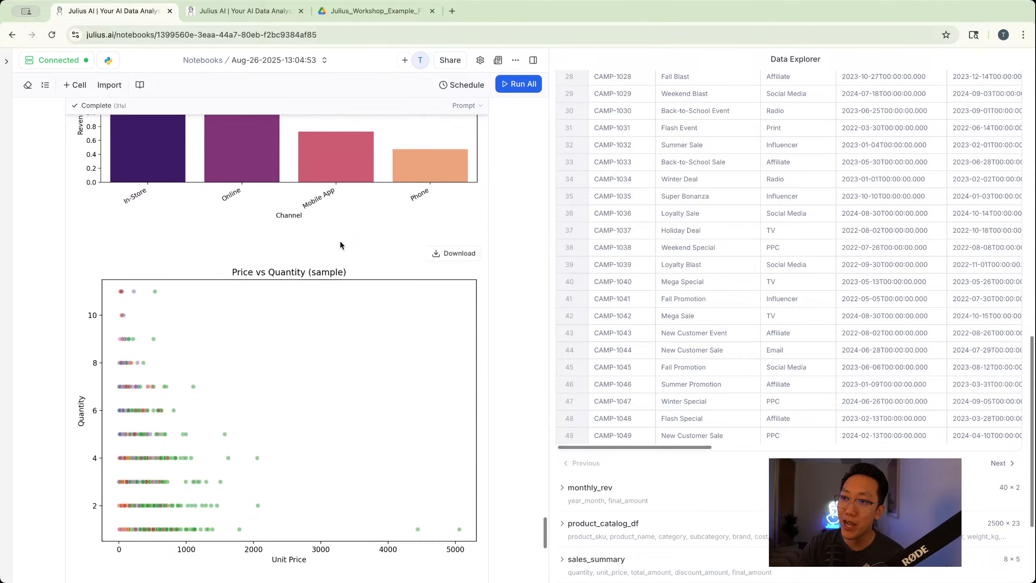
{"action": "scroll", "coordinate": [237, 172], "scroll_direction": "up", "scroll_amount": 5}
{"action": "scroll", "coordinate": [161, 268], "scroll_direction": "down", "scroll_amount": 8}
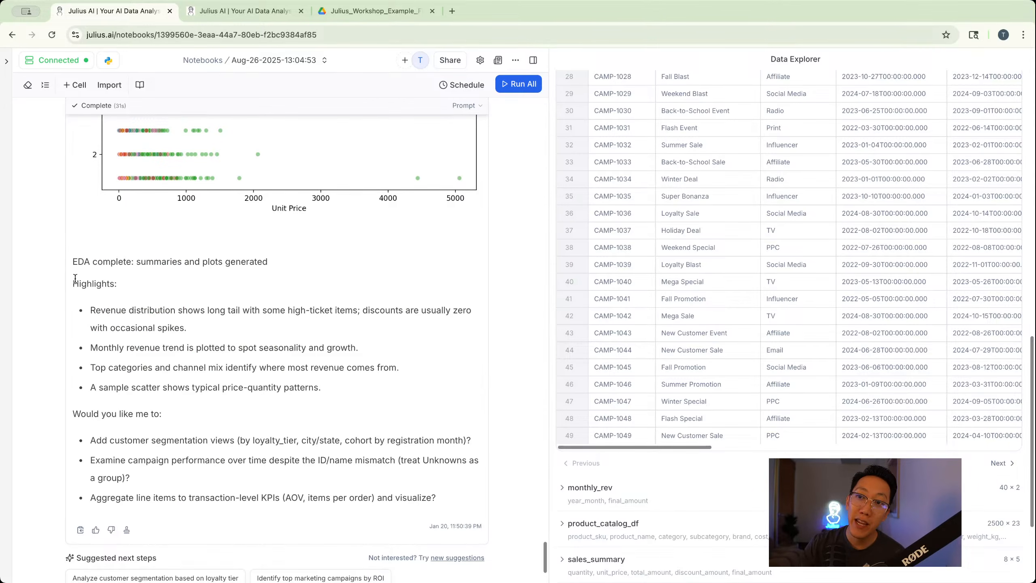
Read the exploratory analysis highlights and the follow-up analyses Julius offers beneath them
{"action": "left_click_drag", "start_coordinate": [73, 283], "coordinate": [164, 309]}
{"action": "left_click", "coordinate": [166, 308]}
{"action": "left_click_drag", "start_coordinate": [352, 384], "coordinate": [208, 310]}
{"action": "left_click", "coordinate": [212, 310]}
{"action": "left_click_drag", "start_coordinate": [306, 310], "coordinate": [350, 315]}
{"action": "left_click", "coordinate": [350, 315]}
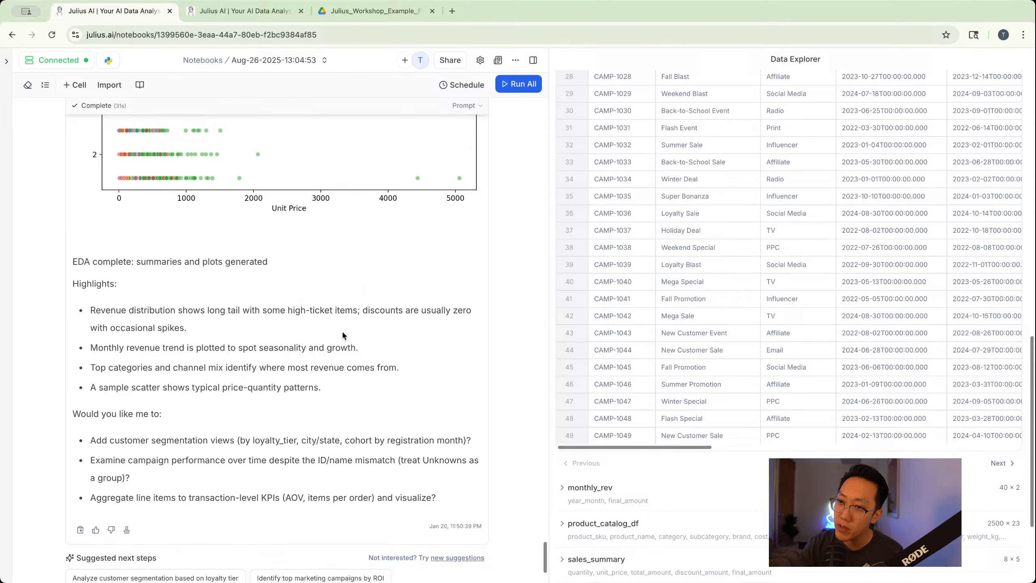
{"action": "left_click_drag", "start_coordinate": [326, 390], "coordinate": [105, 388]}
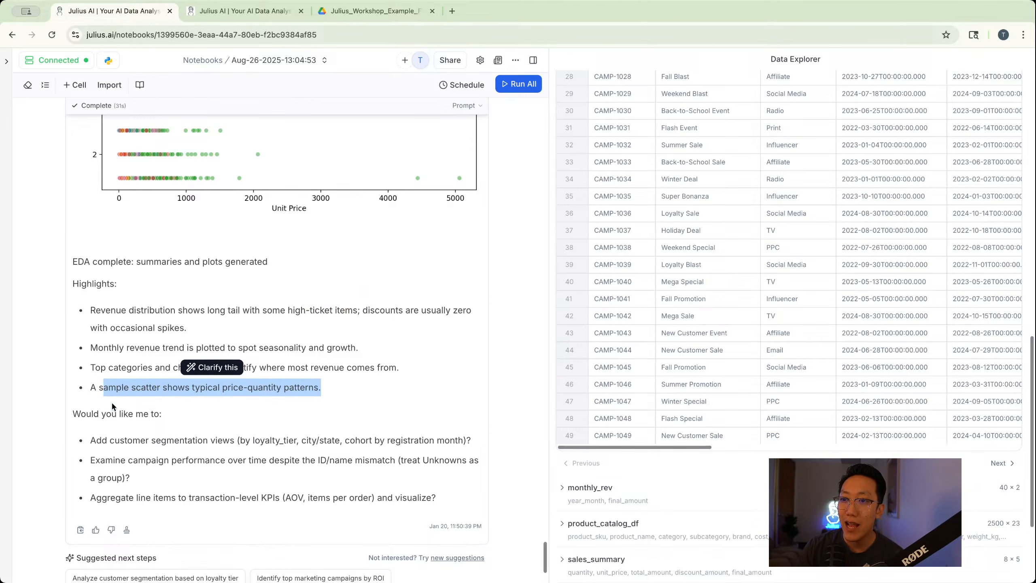
{"action": "left_click_drag", "start_coordinate": [163, 415], "coordinate": [85, 419]}
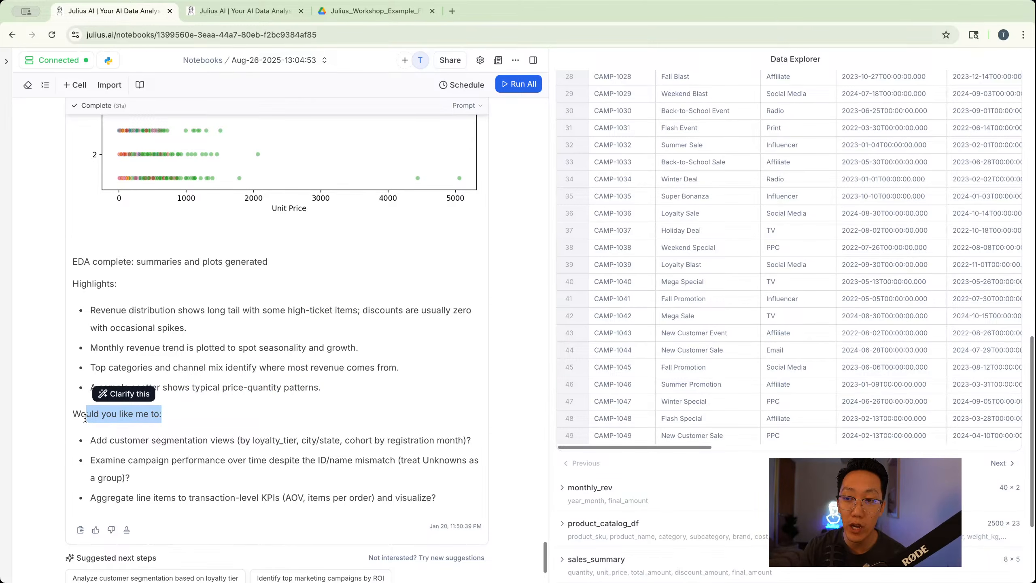
{"action": "scroll", "coordinate": [85, 418], "scroll_direction": "down", "scroll_amount": 3}
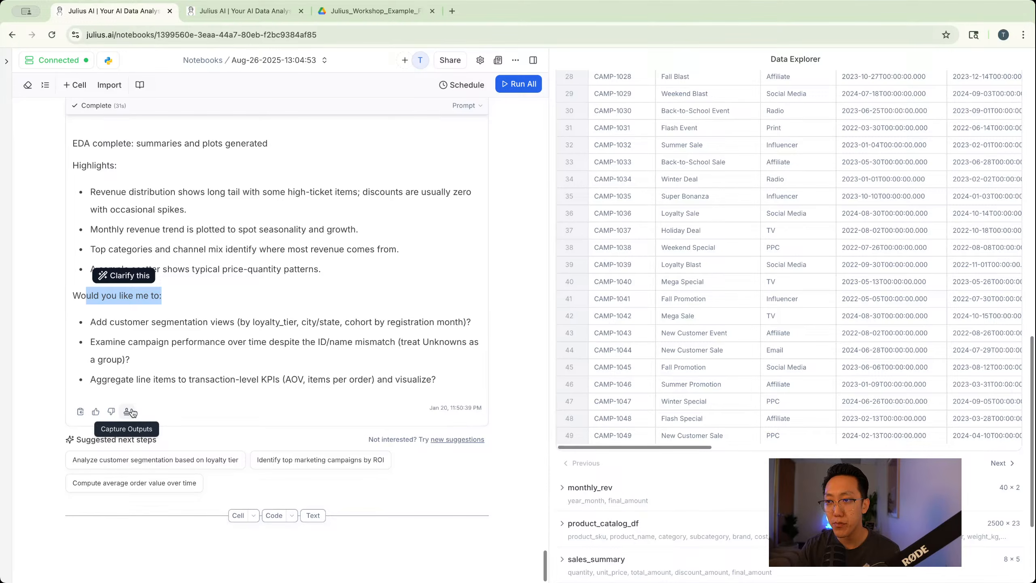
Add a prompt cell beginning "I am getting ready for my weekly operations / sales meeting. Let's dive into any ways that we can optimize sales,"
{"action": "left_click", "coordinate": [238, 516]}
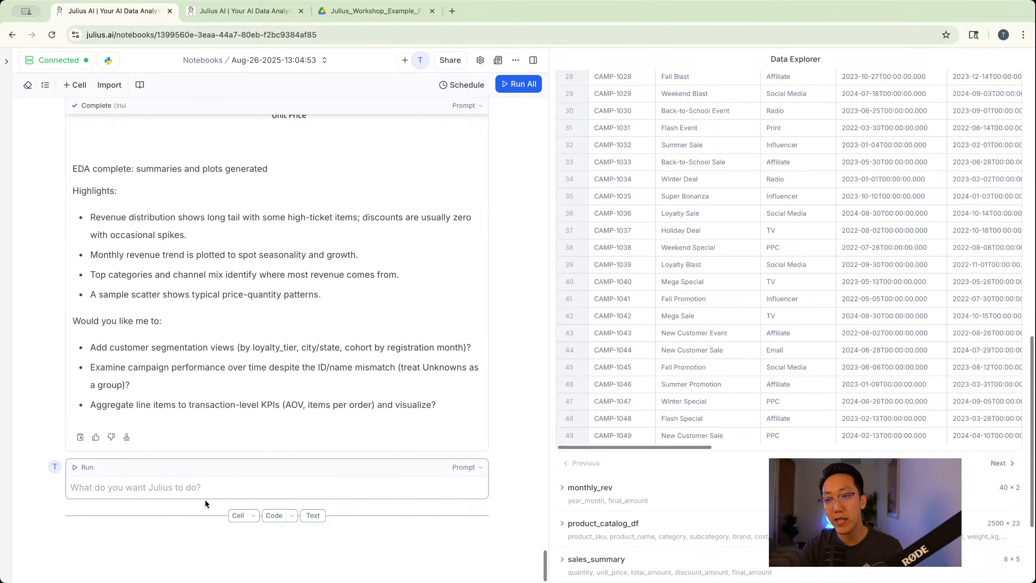
{"action": "type", "text": "I am ge"}
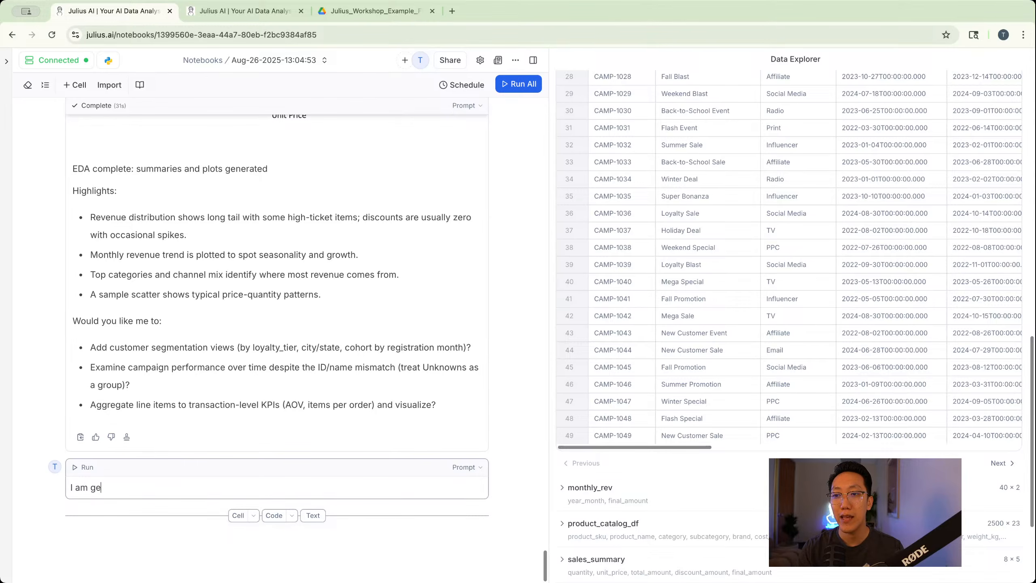
{"action": "type", "text": "ting"}
{"action": "key", "text": "BackSpace"}
{"action": "key", "text": "BackSpace"}
{"action": "key", "text": "BackSpace"}
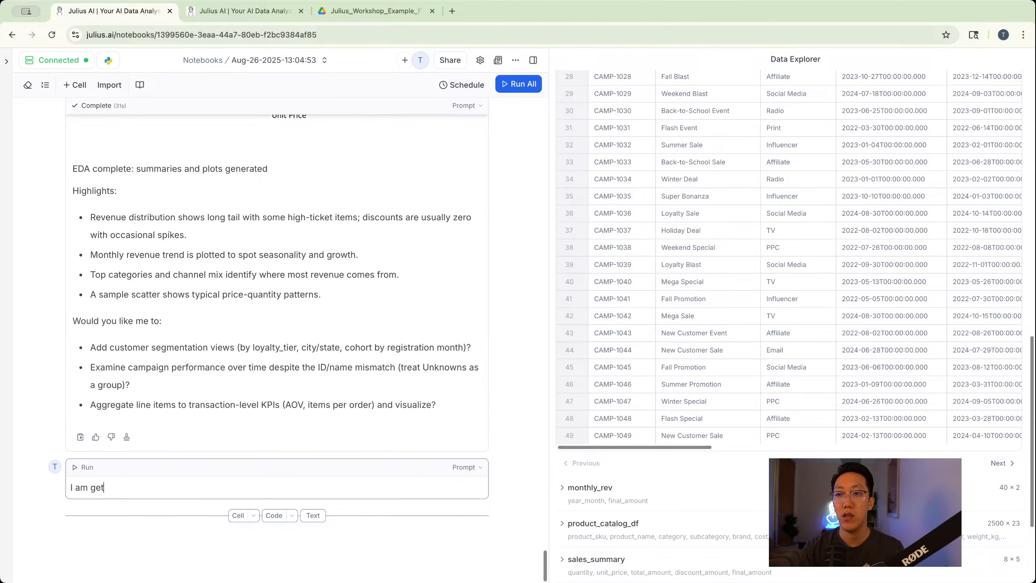
{"action": "type", "text": "ting ready for my weekly "}
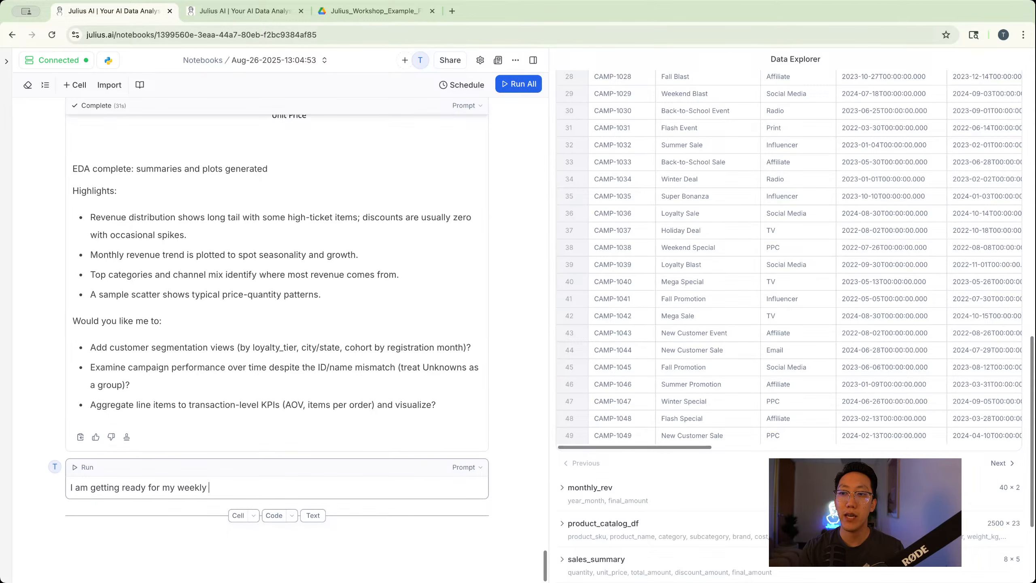
{"action": "type", "text": "operations / sales meeti"}
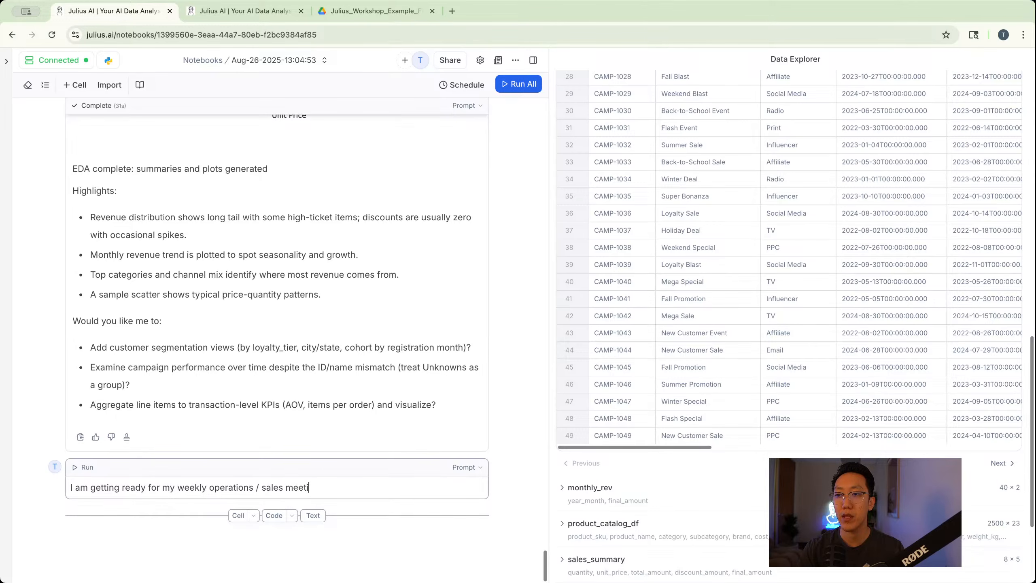
{"action": "type", "text": "ng. Let's dive into an"}
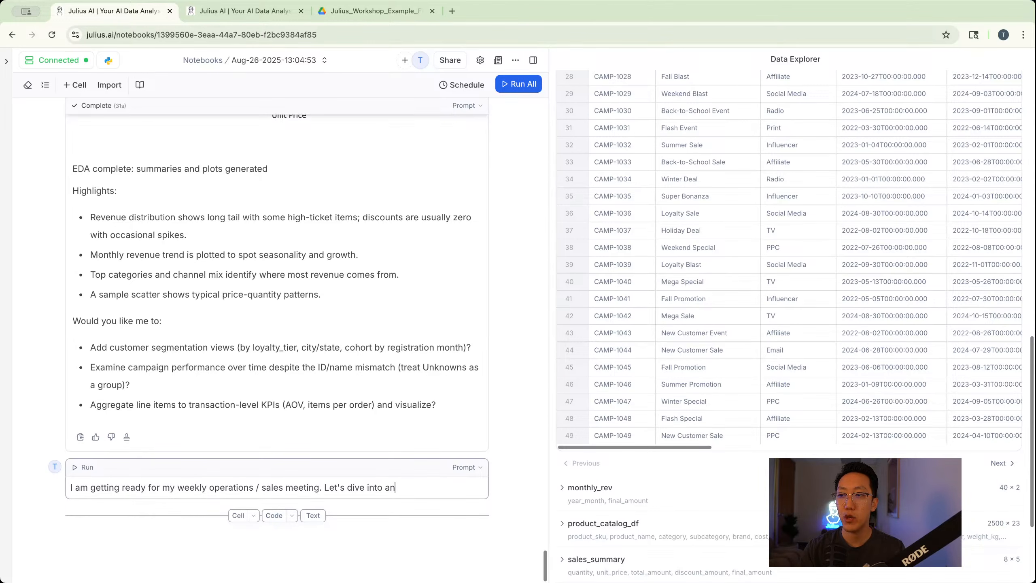
{"action": "type", "text": "y ways that we can op"}
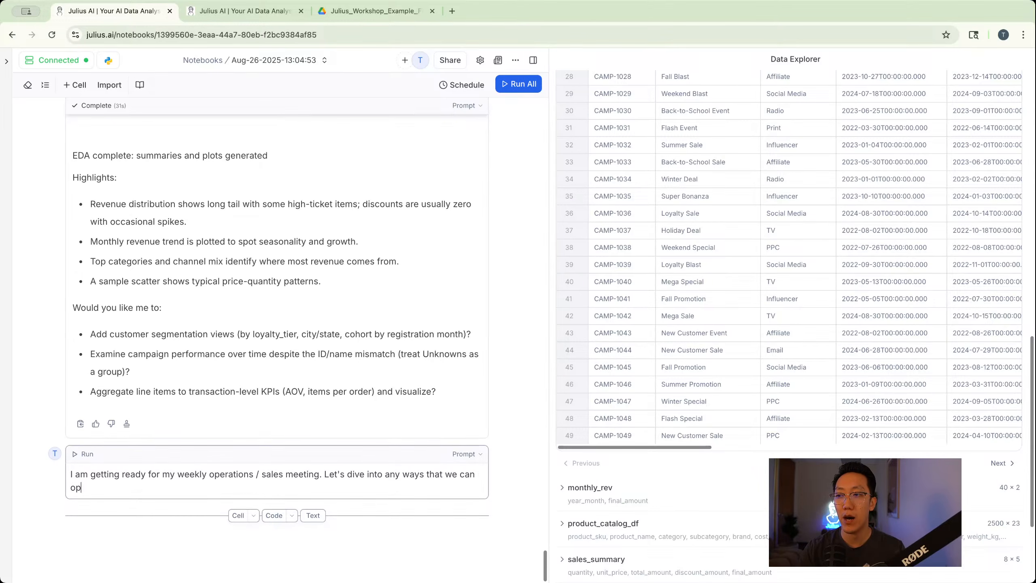
{"action": "type", "text": "timize sales,"}
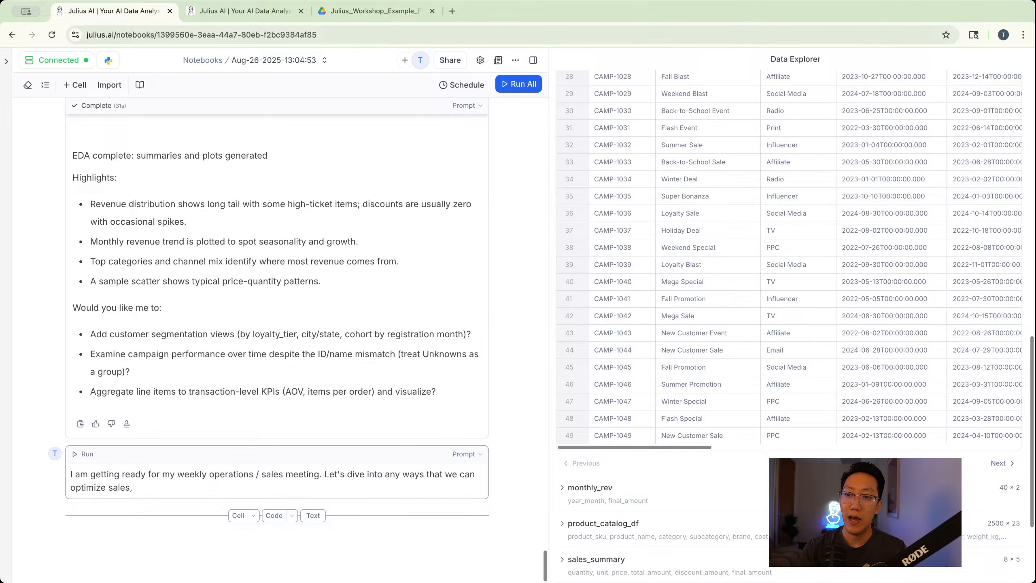
Complete the prompt with "if there are products to focus on, products to deprioritize, and marketing strategies we can use." and run it
{"action": "type", "text": " if there are products "}
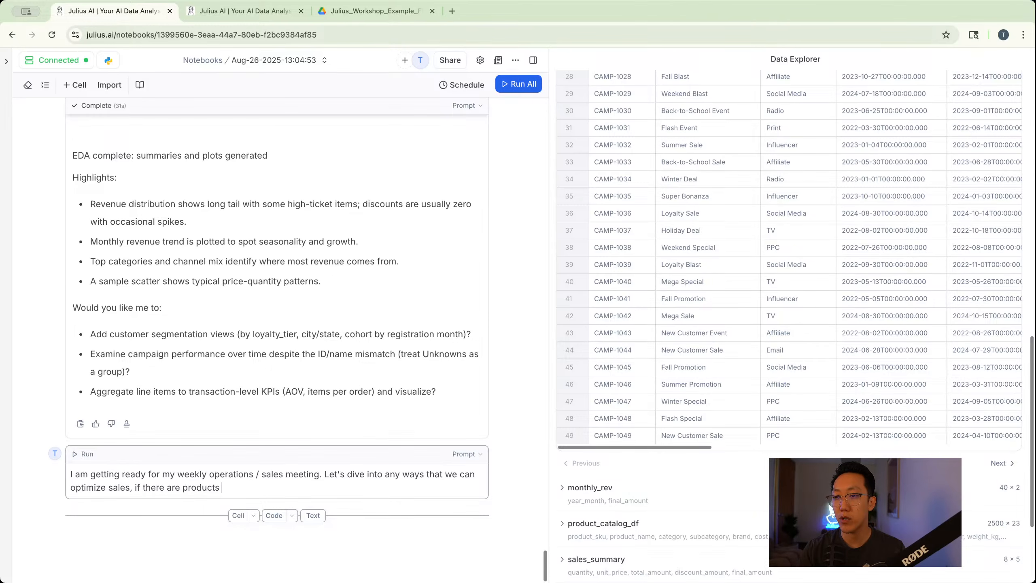
{"action": "type", "text": "to focus on, produc"}
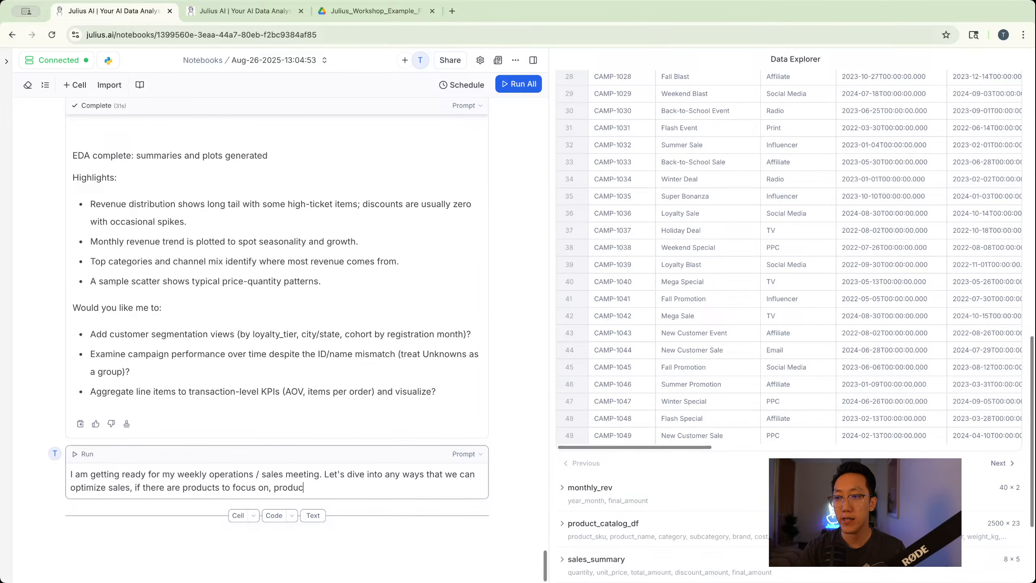
{"action": "type", "text": "ts to deprioritize"}
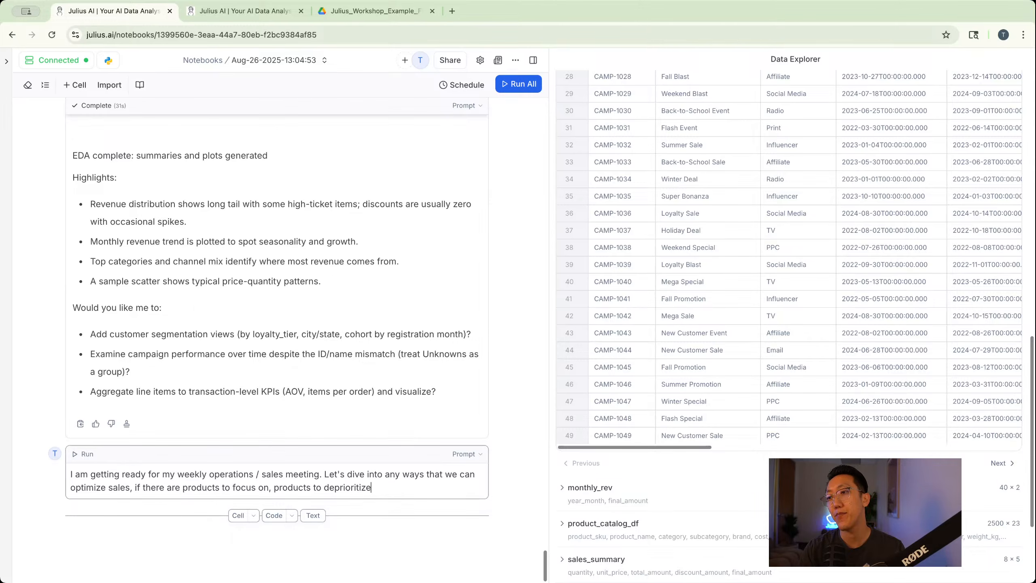
{"action": "type", "text": ", and marketing "}
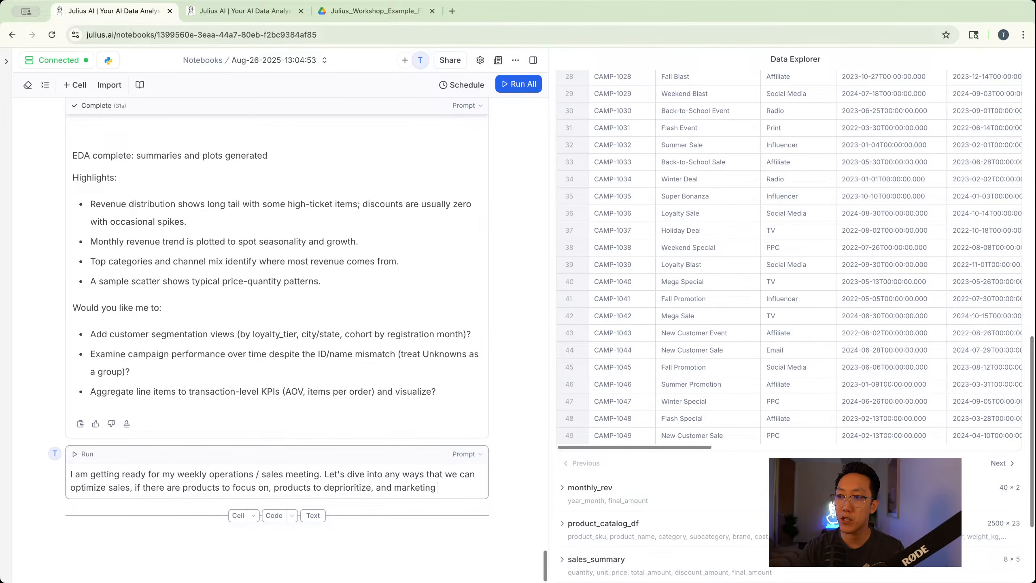
{"action": "type", "text": "strategies we can use."}
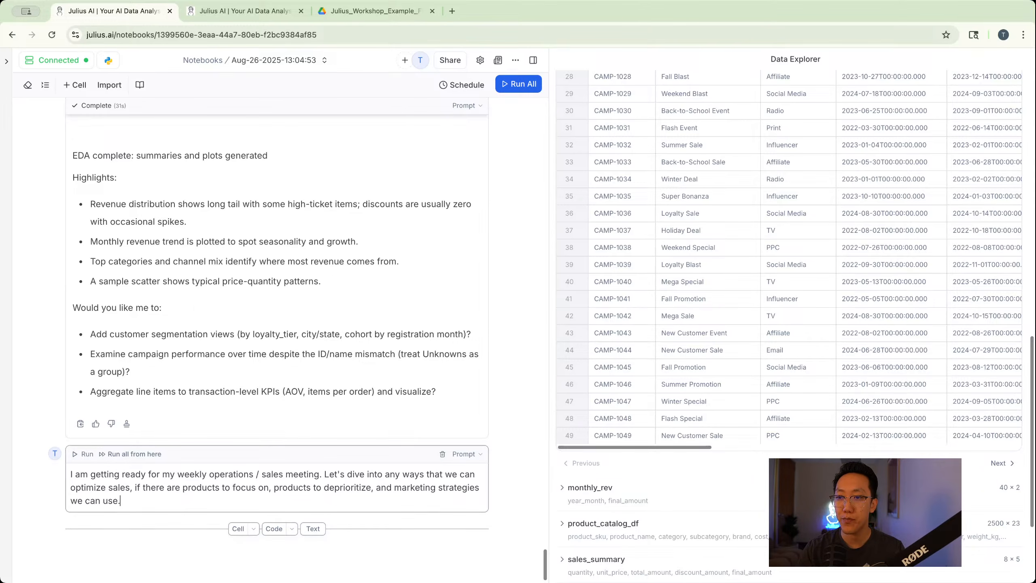
{"action": "key", "text": "shift+Return"}
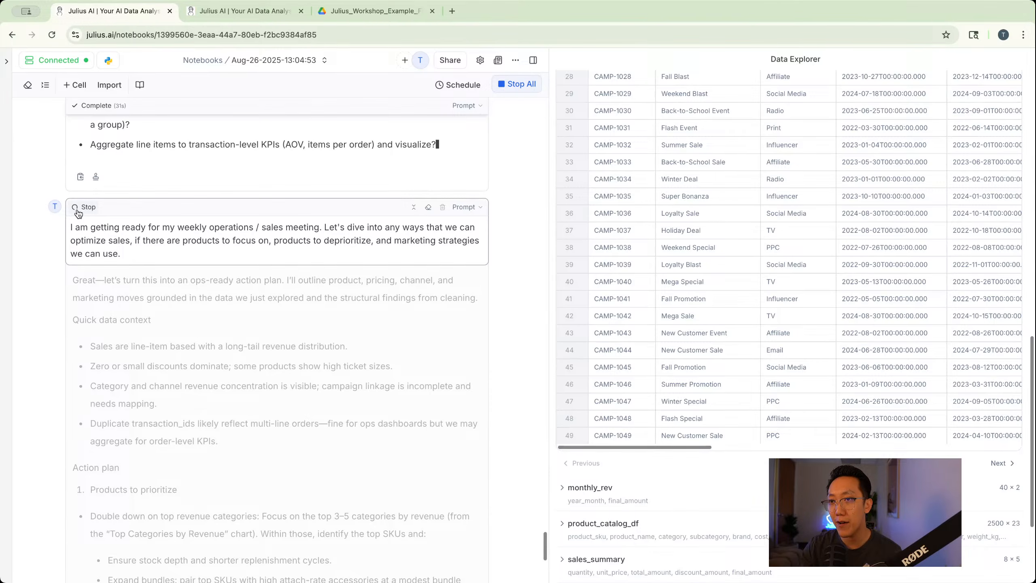
Review the generated sales meeting response, covering data context, products to prioritize or deprioritize, and pricing and promotions
{"action": "scroll", "coordinate": [120, 333], "scroll_direction": "down", "scroll_amount": 10}
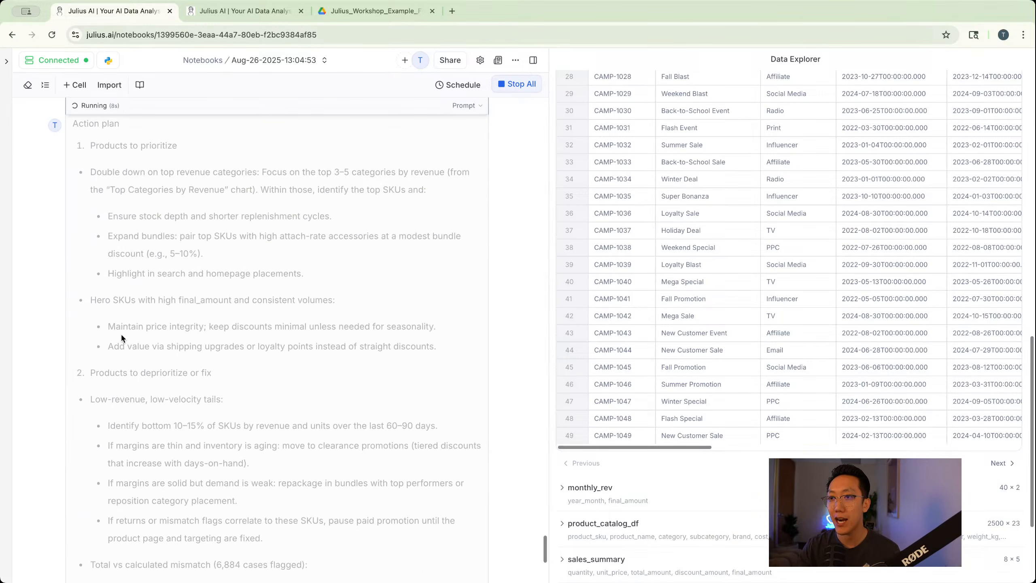
{"action": "scroll", "coordinate": [122, 334], "scroll_direction": "down", "scroll_amount": 4}
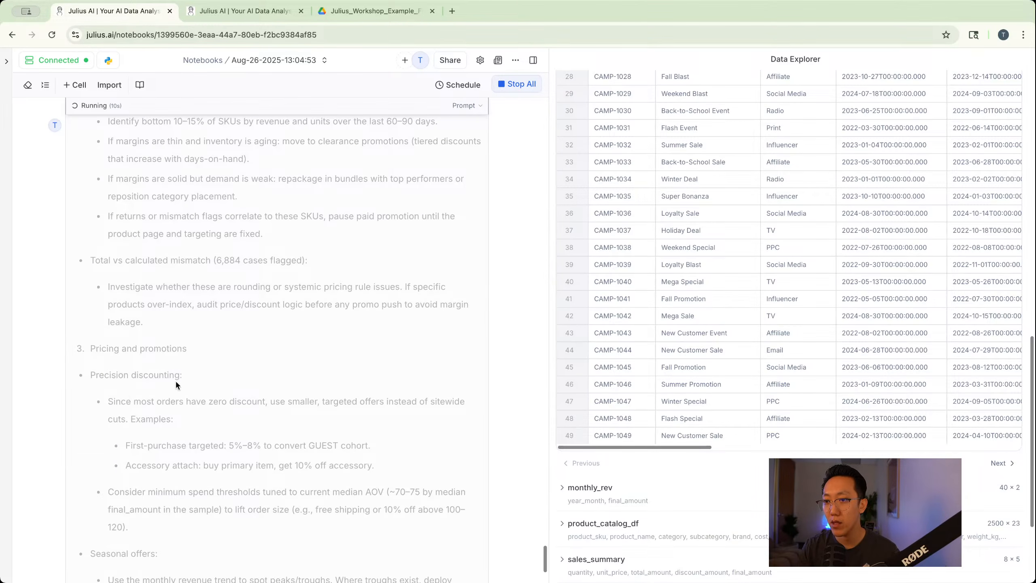
{"action": "scroll", "coordinate": [175, 381], "scroll_direction": "up", "scroll_amount": 7}
{"action": "scroll", "coordinate": [176, 380], "scroll_direction": "up", "scroll_amount": 10}
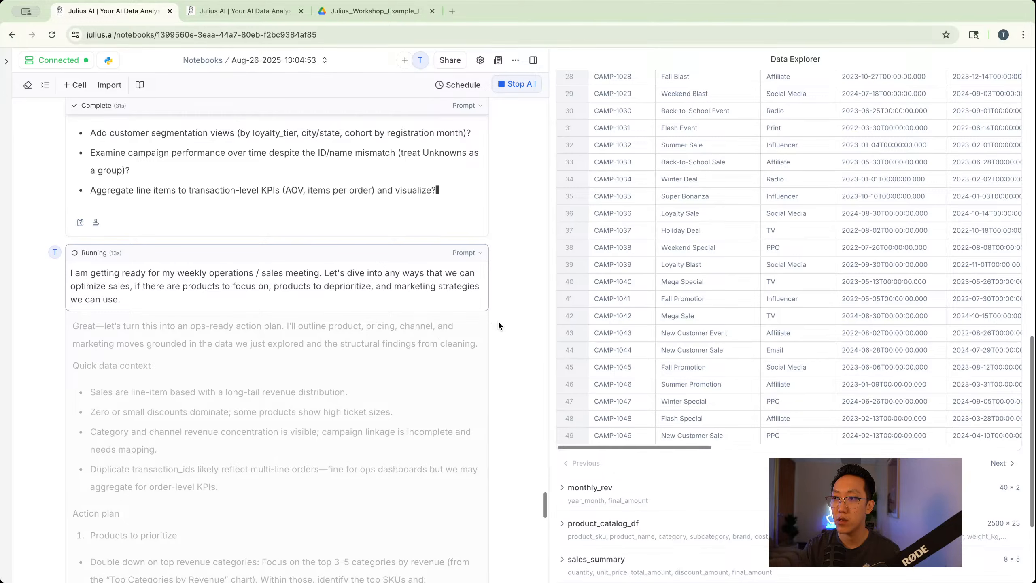
Skim the finished sales meeting response and read its introduction and quick data context
{"action": "scroll", "coordinate": [498, 358], "scroll_direction": "down", "scroll_amount": 20}
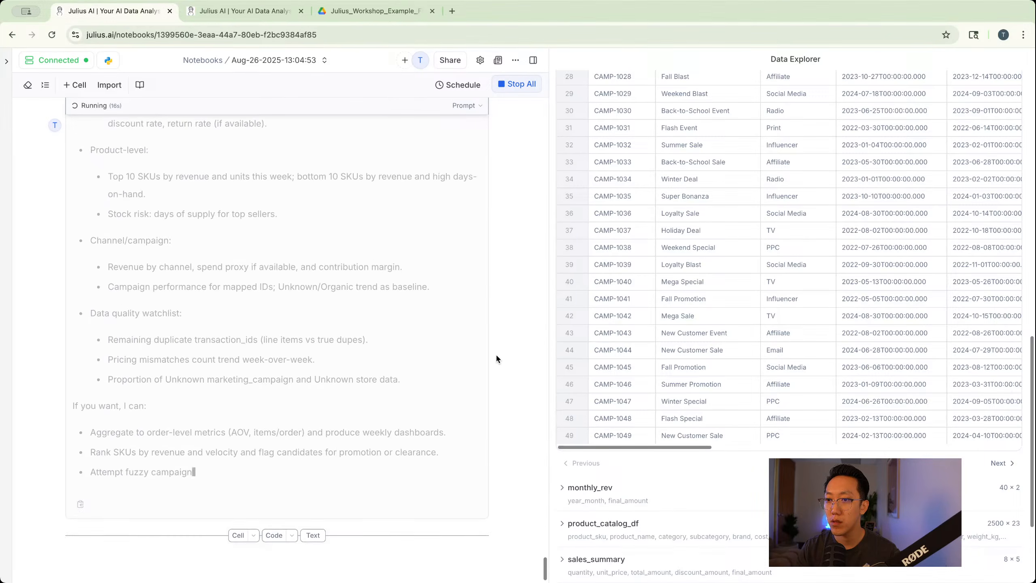
{"action": "scroll", "coordinate": [497, 358], "scroll_direction": "up", "scroll_amount": 15}
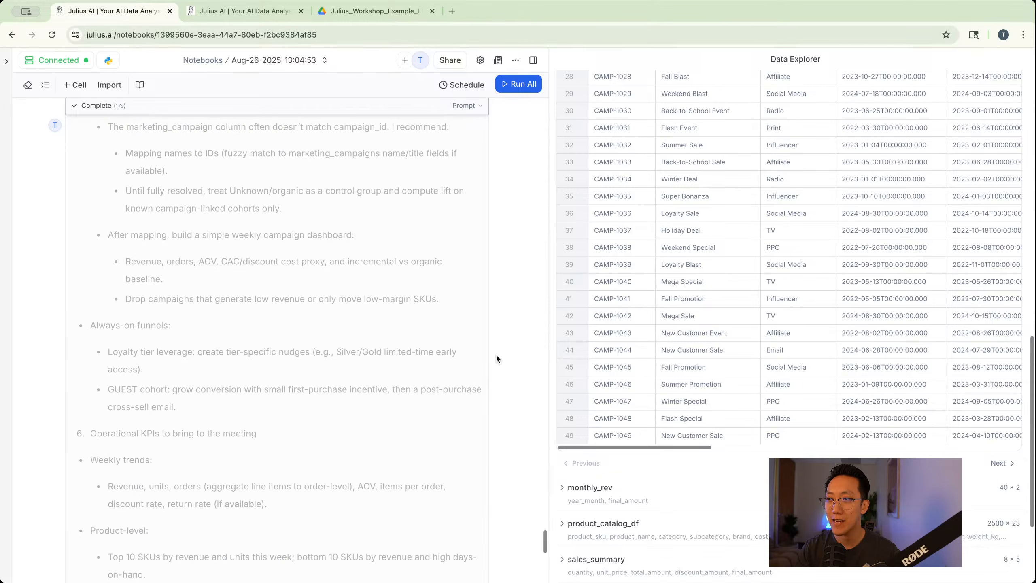
{"action": "scroll", "coordinate": [517, 328], "scroll_direction": "up", "scroll_amount": 15}
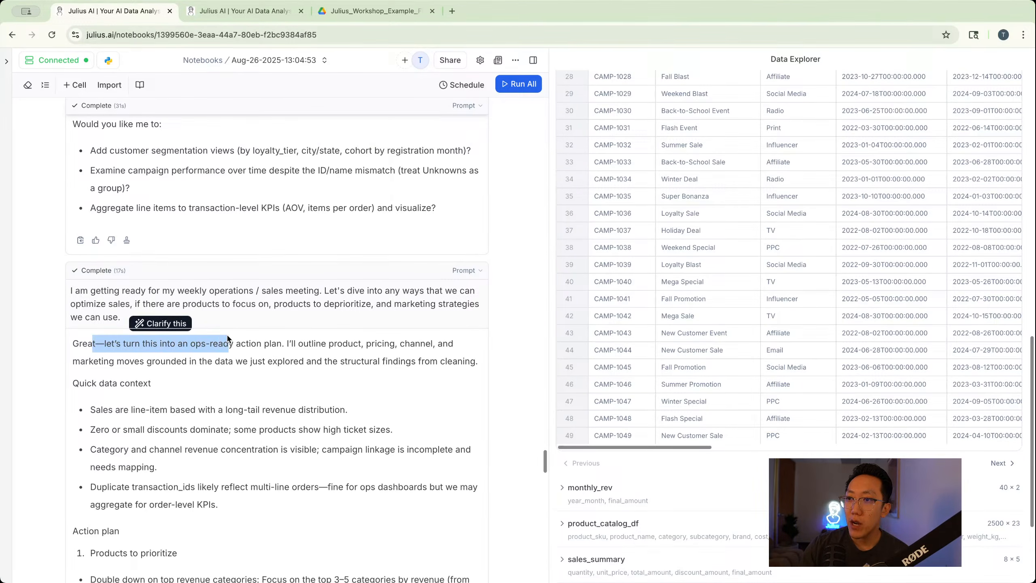
{"action": "scroll", "coordinate": [90, 359], "scroll_direction": "down", "scroll_amount": 4}
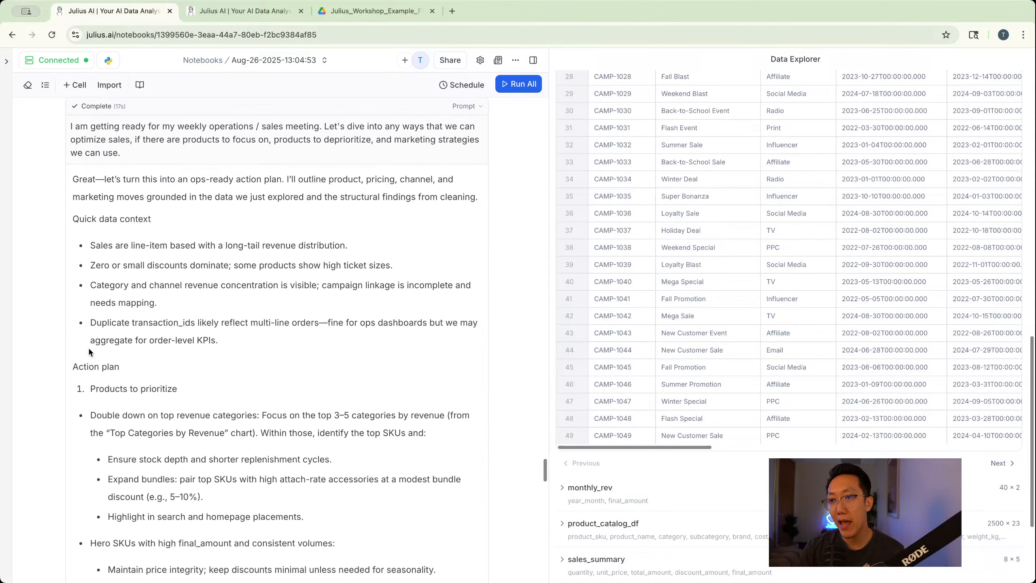
{"action": "scroll", "coordinate": [92, 338], "scroll_direction": "down", "scroll_amount": 7}
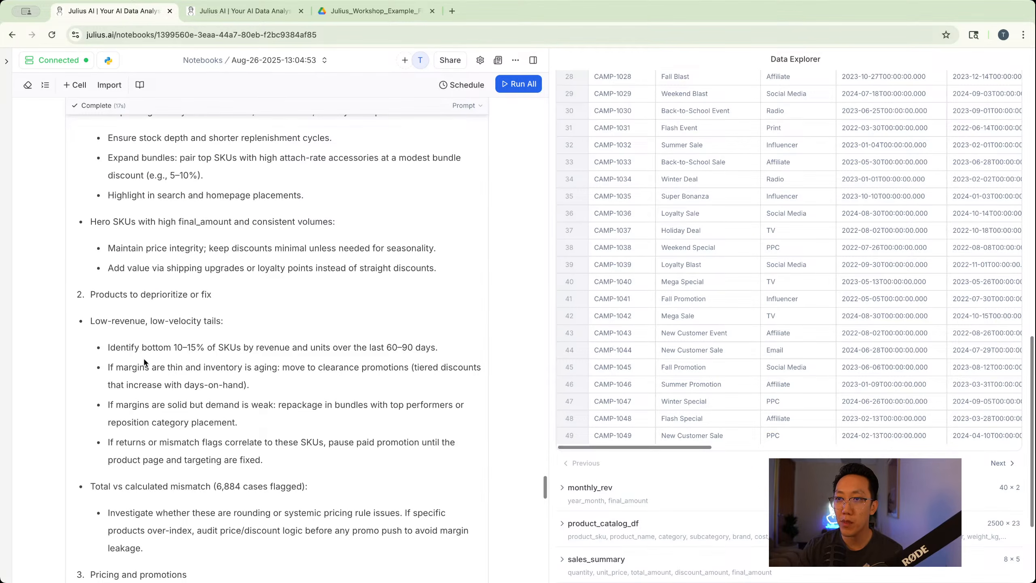
{"action": "scroll", "coordinate": [144, 362], "scroll_direction": "up", "scroll_amount": 7}
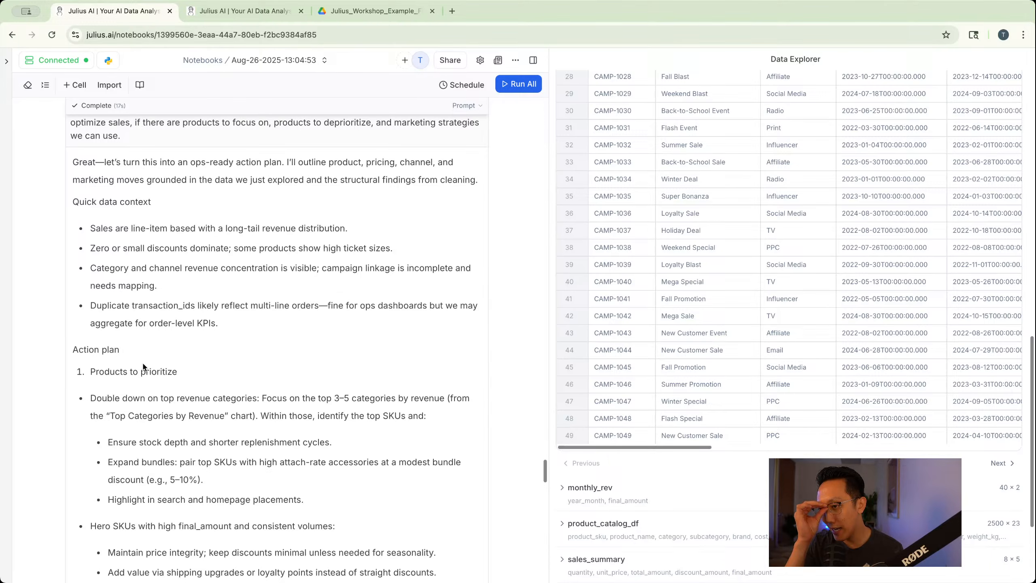
{"action": "scroll", "coordinate": [130, 339], "scroll_direction": "up", "scroll_amount": 3}
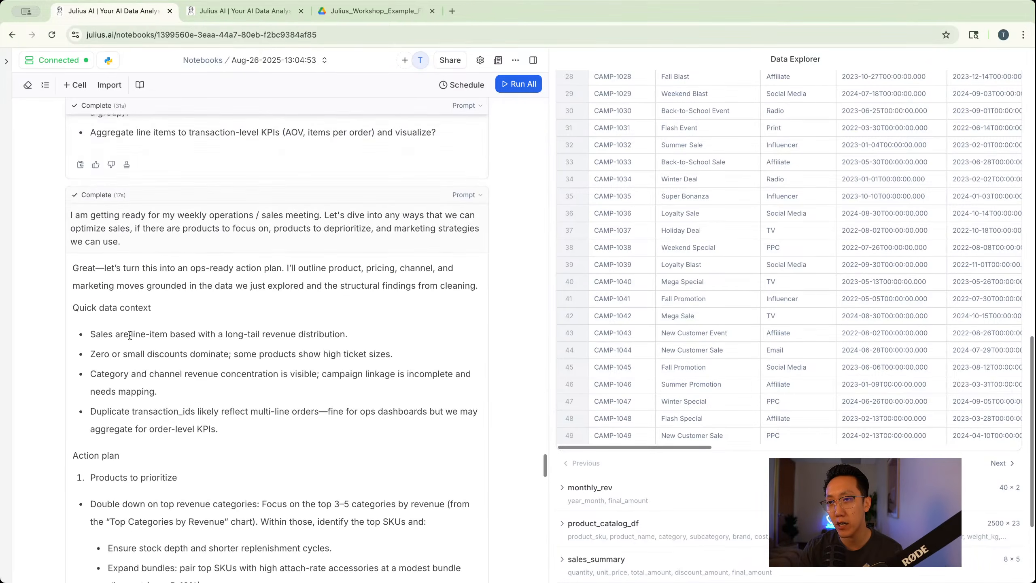
{"action": "left_click_drag", "start_coordinate": [75, 263], "coordinate": [115, 286]}
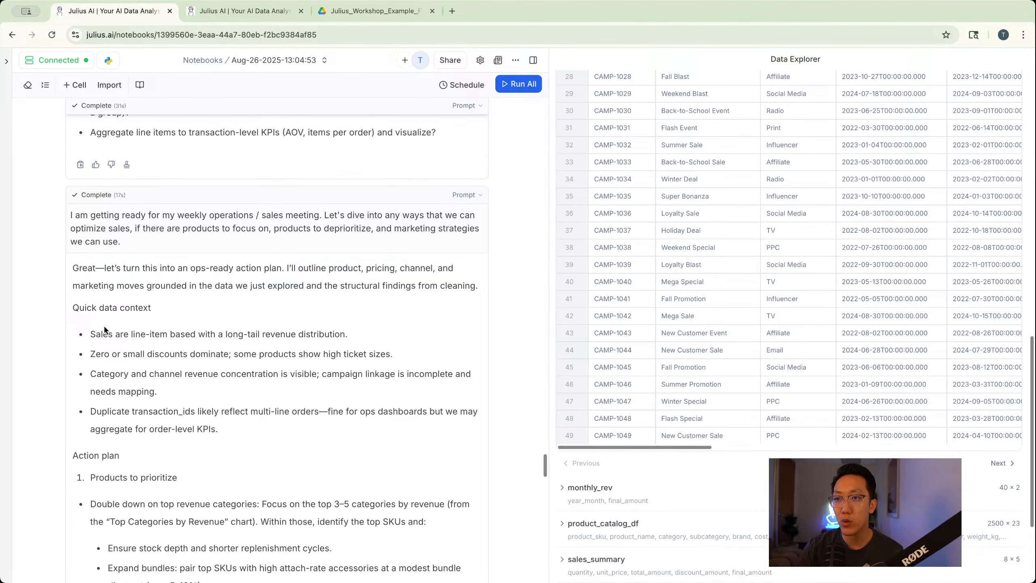
{"action": "left_click_drag", "start_coordinate": [96, 333], "coordinate": [274, 429]}
{"action": "left_click", "coordinate": [274, 429]}
Read the action plan's recommendations on products to prioritize, including top revenue categories and hero SKUs
{"action": "scroll", "coordinate": [274, 427], "scroll_direction": "down", "scroll_amount": 6}
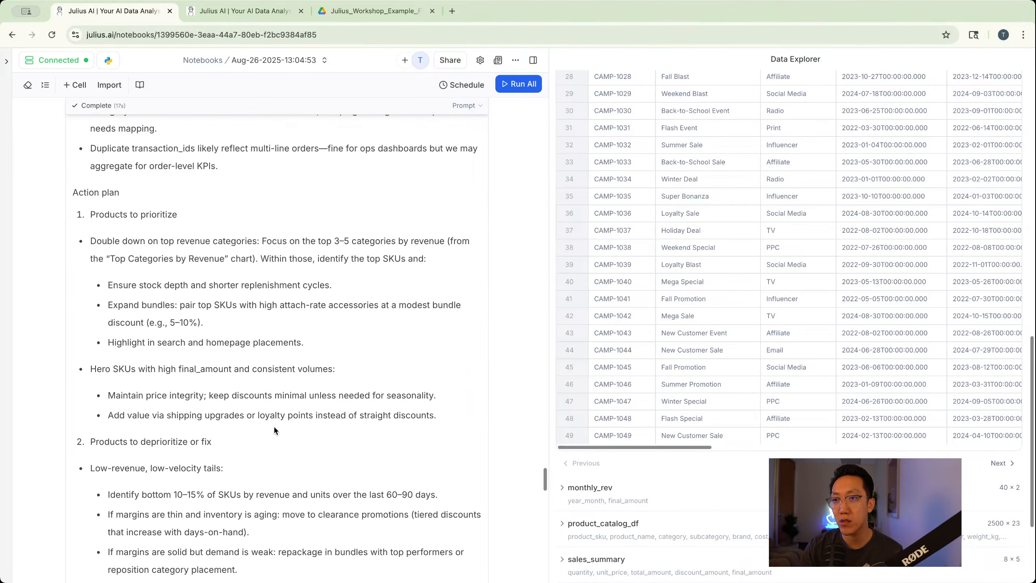
{"action": "left_click_drag", "start_coordinate": [78, 189], "coordinate": [145, 247]}
{"action": "left_click_drag", "start_coordinate": [180, 216], "coordinate": [227, 238]}
{"action": "left_click", "coordinate": [199, 227]}
{"action": "double_click", "coordinate": [200, 226]}
{"action": "left_click", "coordinate": [147, 206]}
{"action": "left_click", "coordinate": [243, 238]}
{"action": "scroll", "coordinate": [244, 241], "scroll_direction": "down", "scroll_amount": 3}
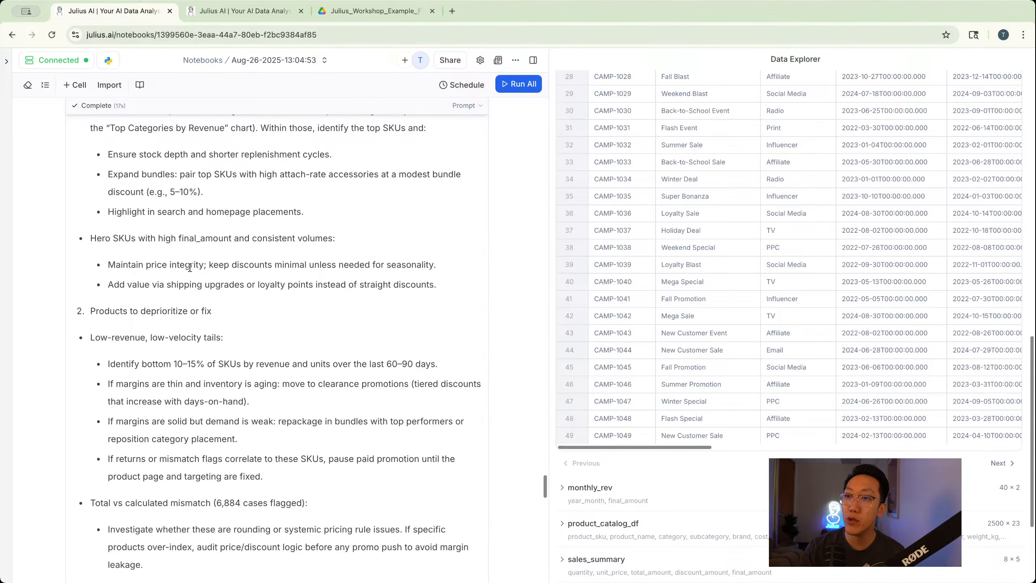
{"action": "left_click_drag", "start_coordinate": [163, 238], "coordinate": [247, 239]}
{"action": "double_click", "coordinate": [245, 238]}
{"action": "scroll", "coordinate": [246, 232], "scroll_direction": "down", "scroll_amount": 4}
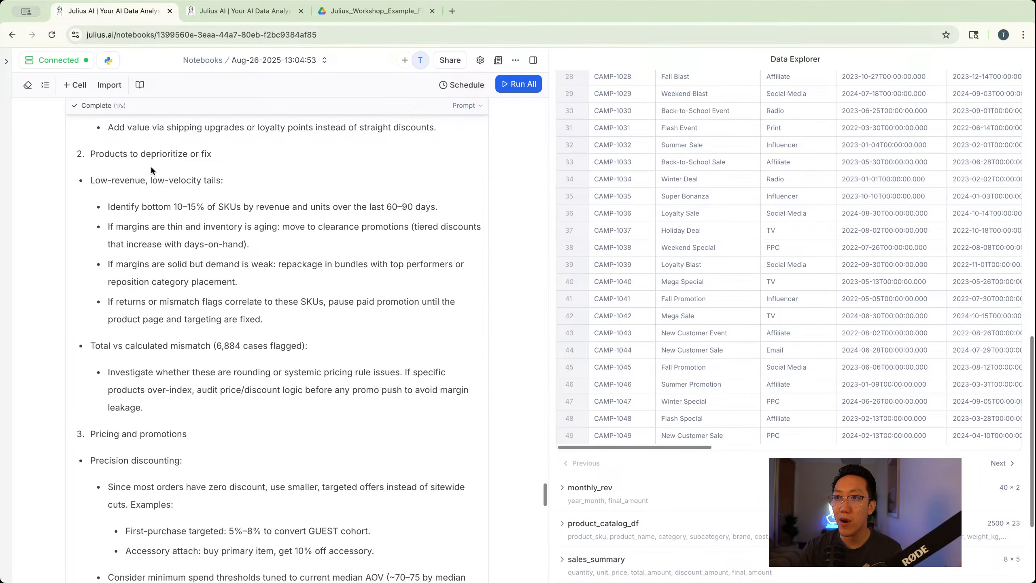
Read the recommendations on products to deprioritize or fix, including the total versus calculated mismatch
{"action": "left_click_drag", "start_coordinate": [286, 283], "coordinate": [109, 206]}
{"action": "double_click", "coordinate": [123, 206]}
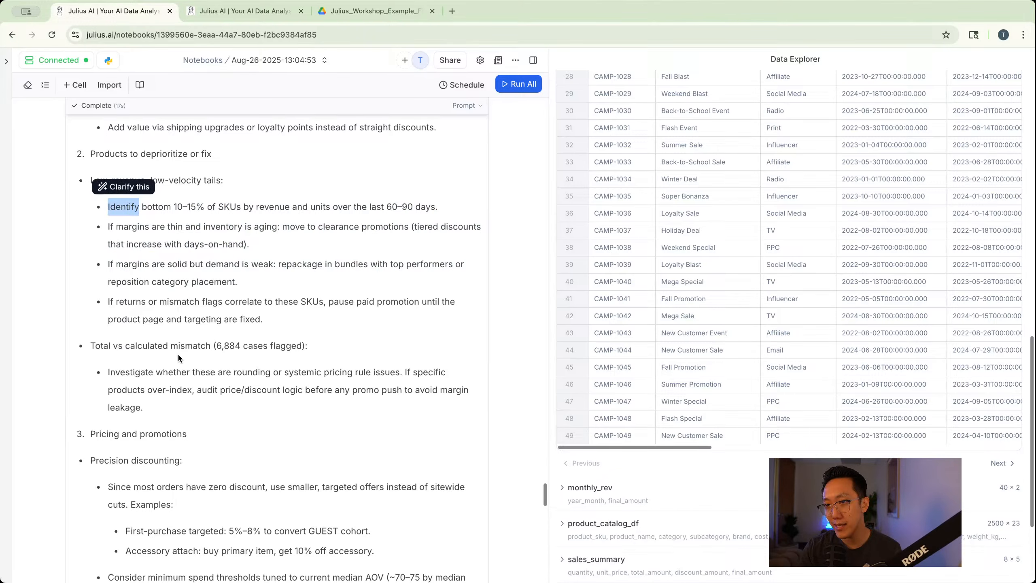
{"action": "left_click_drag", "start_coordinate": [177, 353], "coordinate": [200, 379]}
{"action": "left_click", "coordinate": [200, 379]}
{"action": "scroll", "coordinate": [200, 380], "scroll_direction": "down", "scroll_amount": 4}
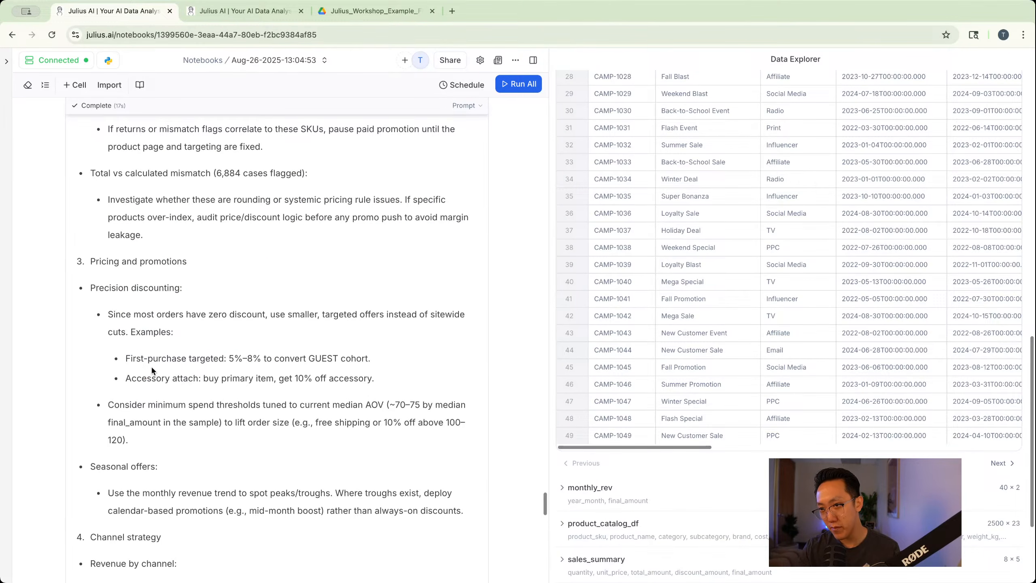
Read the pricing, channel strategy, marketing campaign and operational KPI sections, plus the follow-up offers ending the response
{"action": "scroll", "coordinate": [151, 370], "scroll_direction": "down", "scroll_amount": 5}
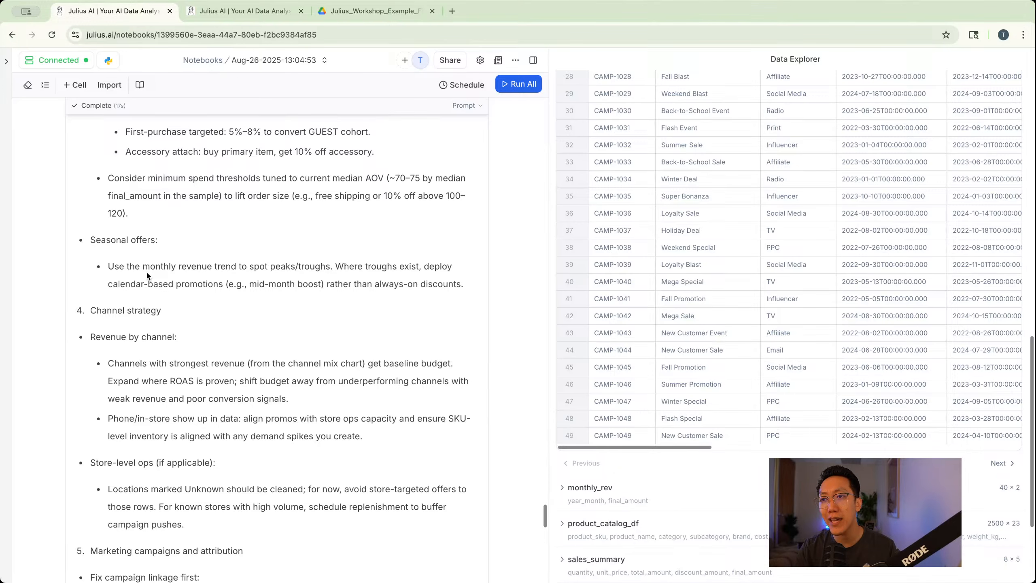
{"action": "scroll", "coordinate": [148, 271], "scroll_direction": "down", "scroll_amount": 5}
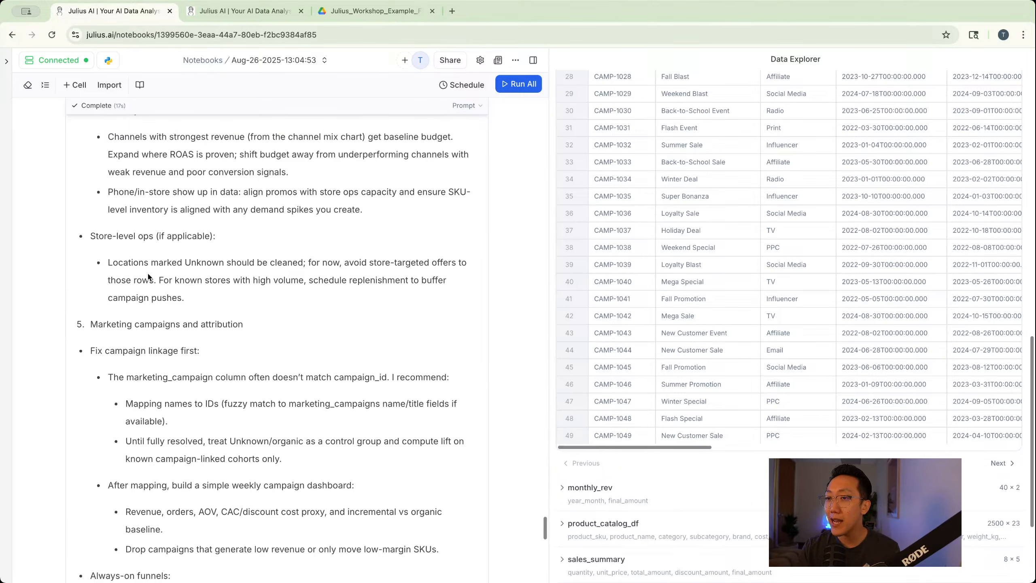
{"action": "scroll", "coordinate": [148, 277], "scroll_direction": "down", "scroll_amount": 5}
{"action": "scroll", "coordinate": [149, 275], "scroll_direction": "up", "scroll_amount": 11}
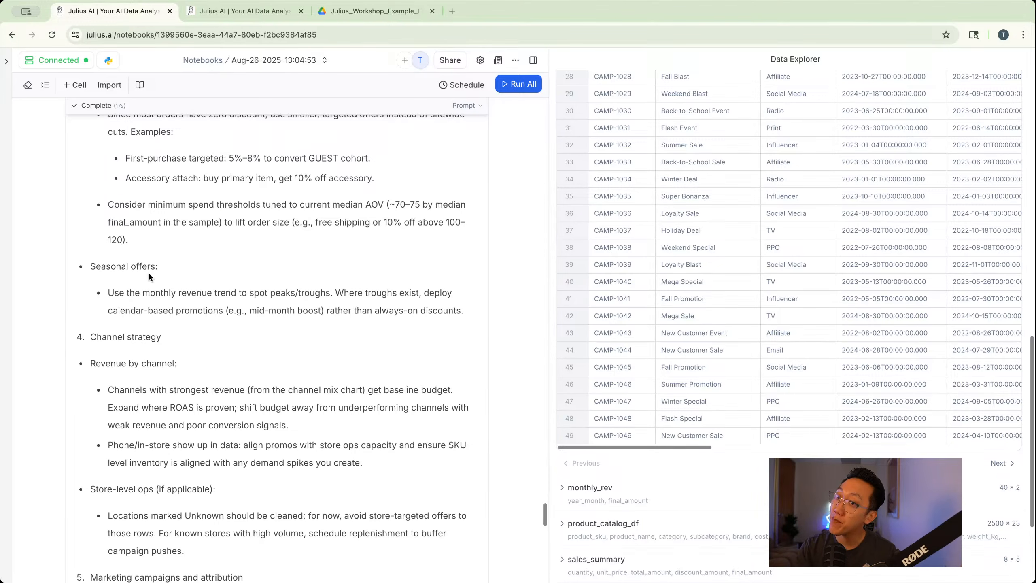
{"action": "scroll", "coordinate": [148, 276], "scroll_direction": "down", "scroll_amount": 12}
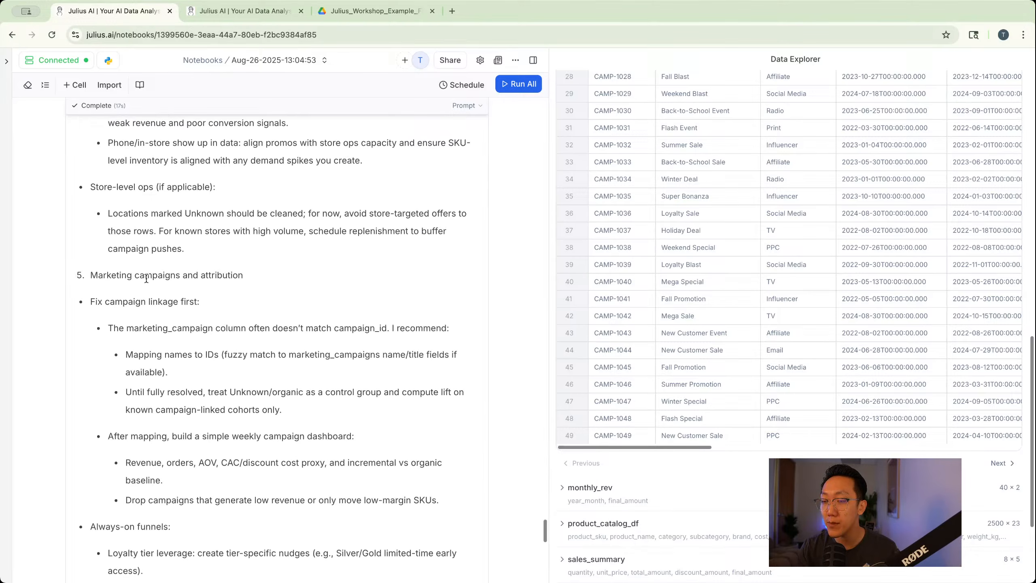
{"action": "scroll", "coordinate": [146, 279], "scroll_direction": "down", "scroll_amount": 7}
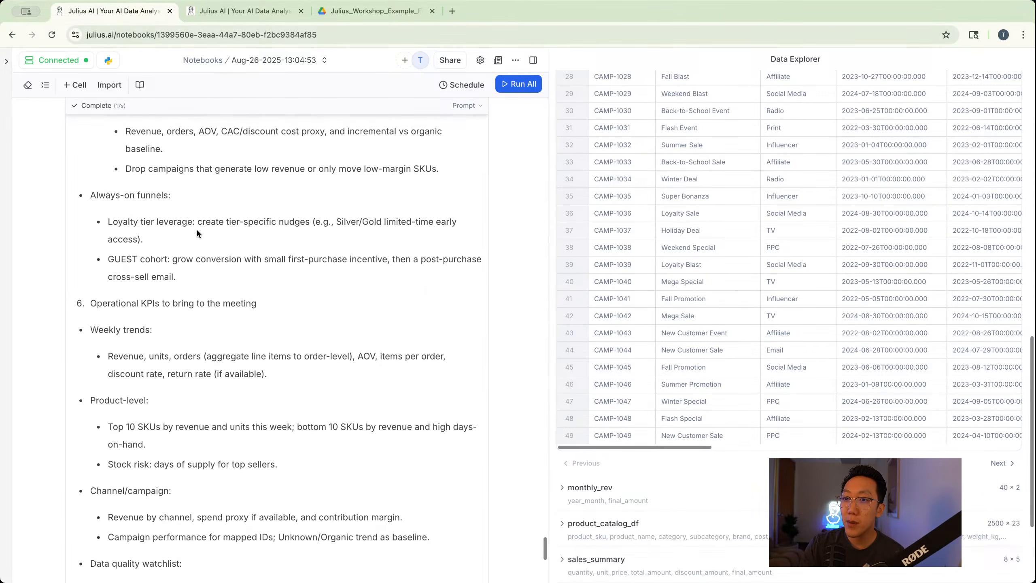
{"action": "left_click_drag", "start_coordinate": [91, 176], "coordinate": [213, 280]}
{"action": "double_click", "coordinate": [213, 280]}
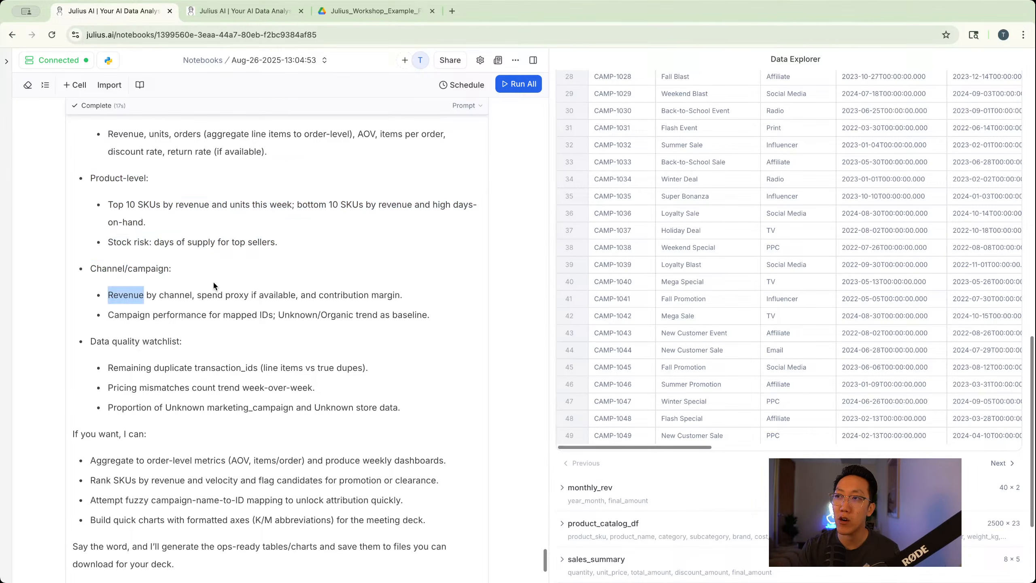
{"action": "scroll", "coordinate": [213, 280], "scroll_direction": "down", "scroll_amount": 4}
{"action": "left_click", "coordinate": [214, 283]}
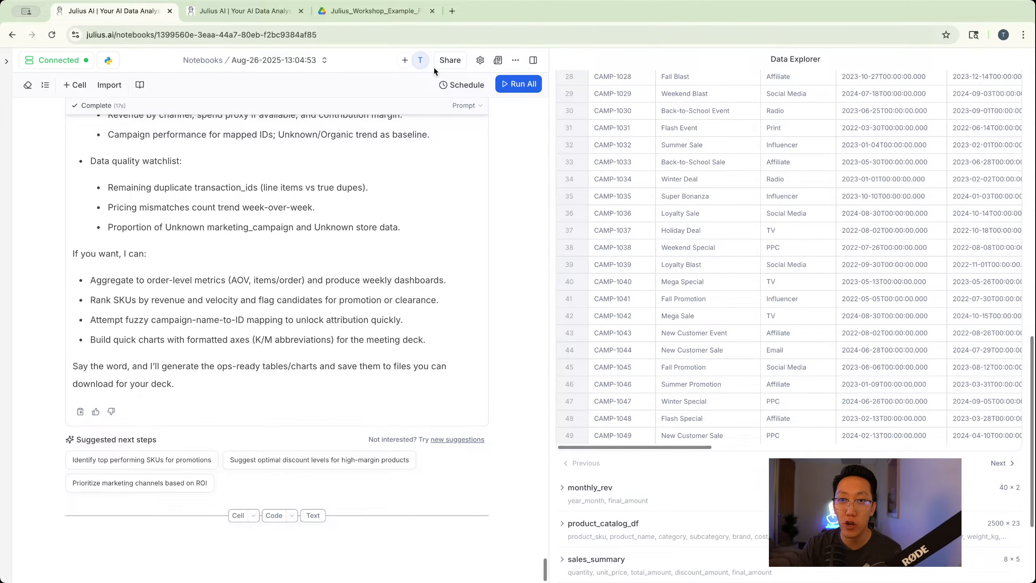
Generate a report from the notebook and open it
{"action": "left_click", "coordinate": [499, 60]}
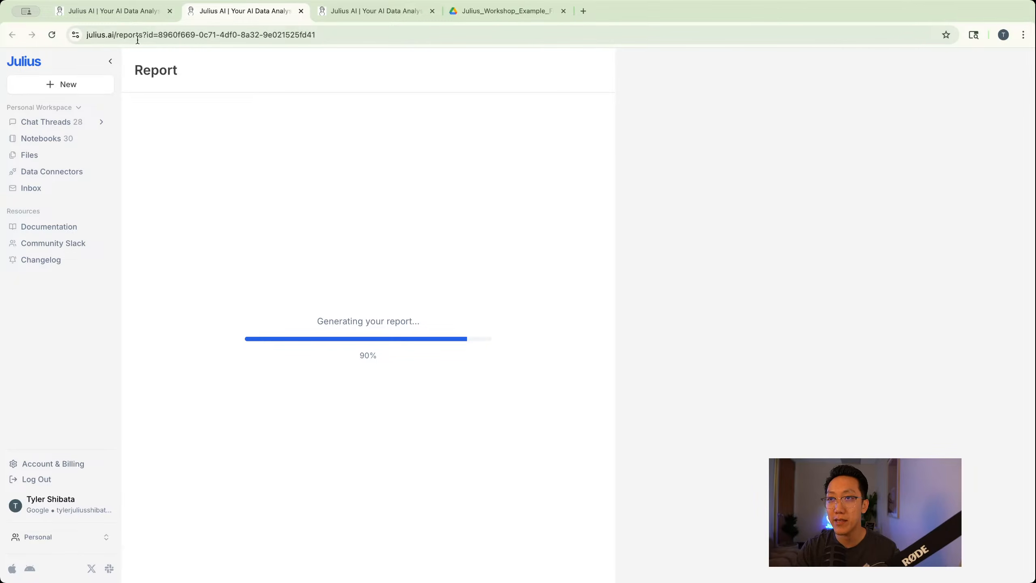
{"action": "left_click", "coordinate": [138, 11]}
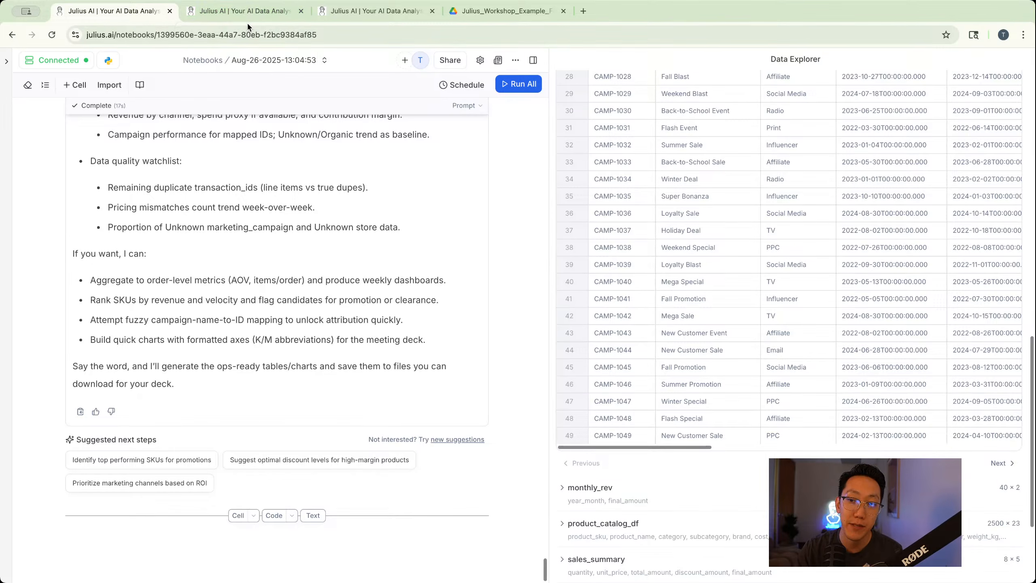
{"action": "left_click", "coordinate": [274, 6]}
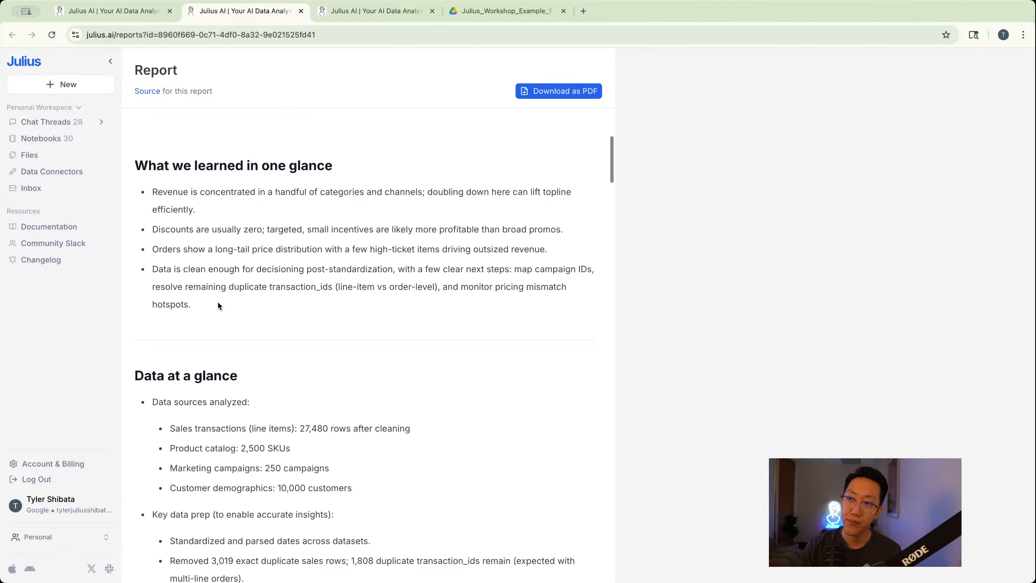
Review the report's key learnings, data overview and category, channel and price charts, and return to the notebook
{"action": "scroll", "coordinate": [209, 193], "scroll_direction": "down", "scroll_amount": 5}
{"action": "scroll", "coordinate": [224, 187], "scroll_direction": "up", "scroll_amount": 2}
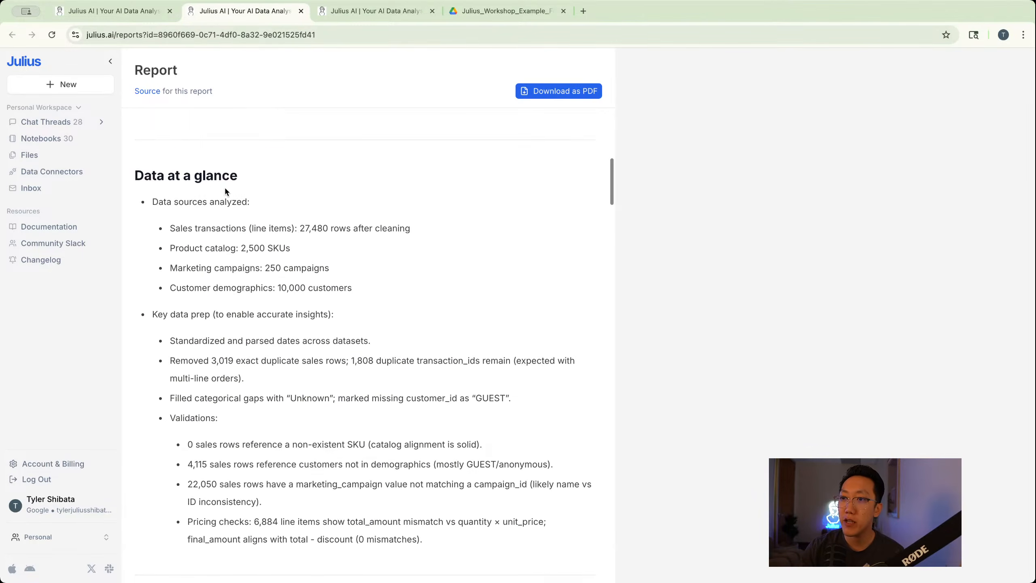
{"action": "scroll", "coordinate": [224, 186], "scroll_direction": "up", "scroll_amount": 3}
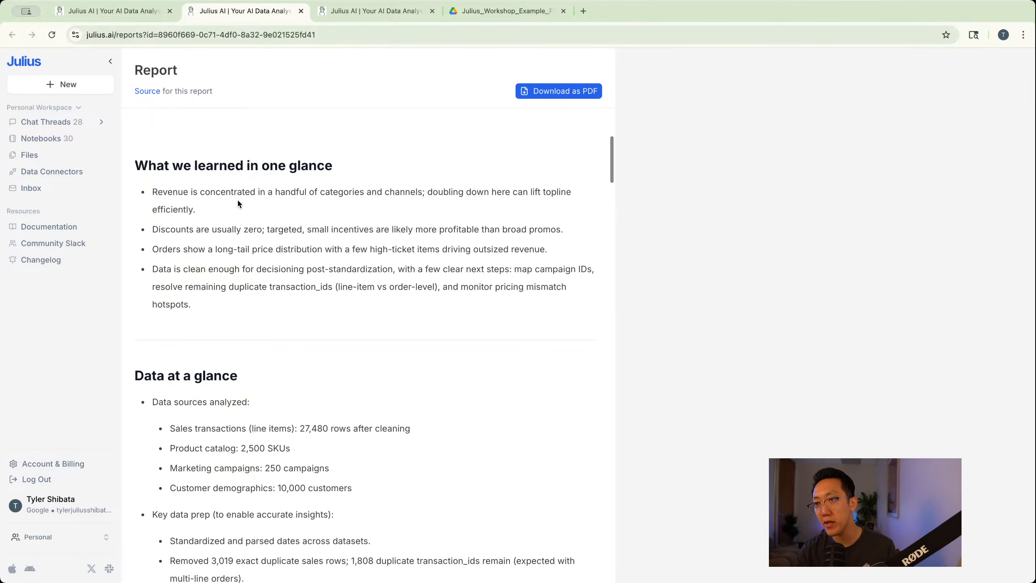
{"action": "scroll", "coordinate": [237, 198], "scroll_direction": "down", "scroll_amount": 10}
{"action": "scroll", "coordinate": [237, 199], "scroll_direction": "down", "scroll_amount": 15}
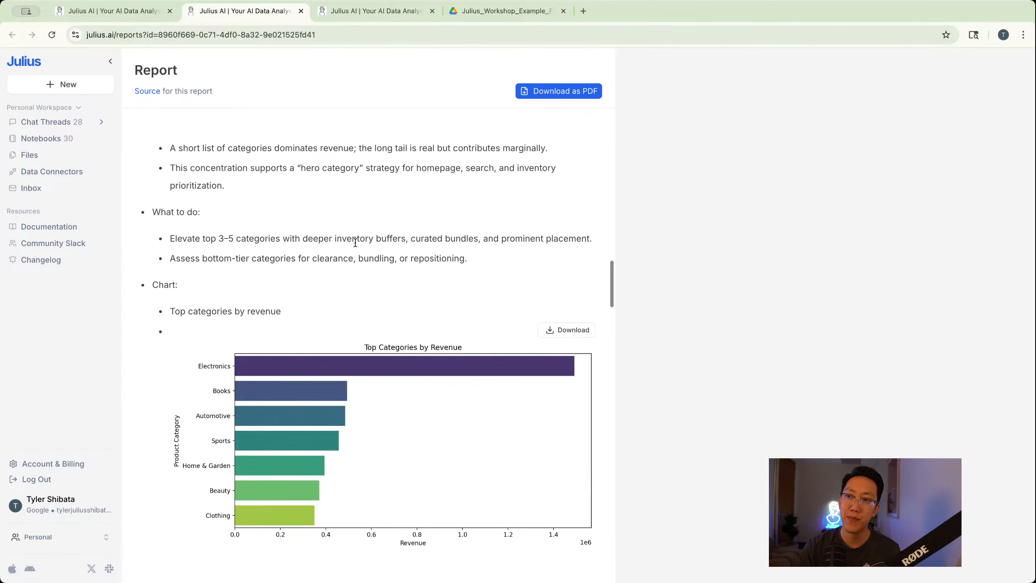
{"action": "scroll", "coordinate": [355, 243], "scroll_direction": "down", "scroll_amount": 20}
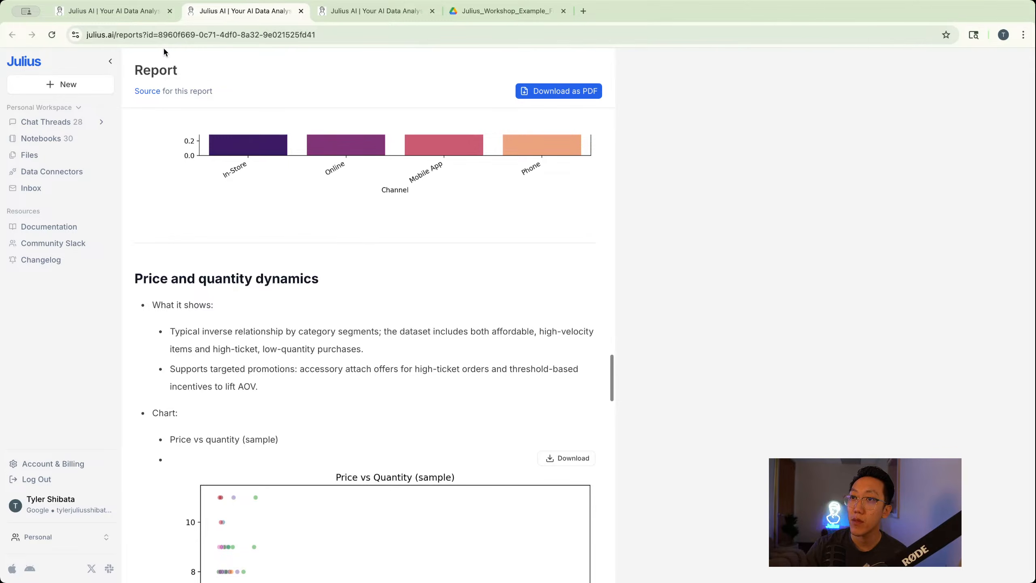
{"action": "left_click", "coordinate": [110, 10]}
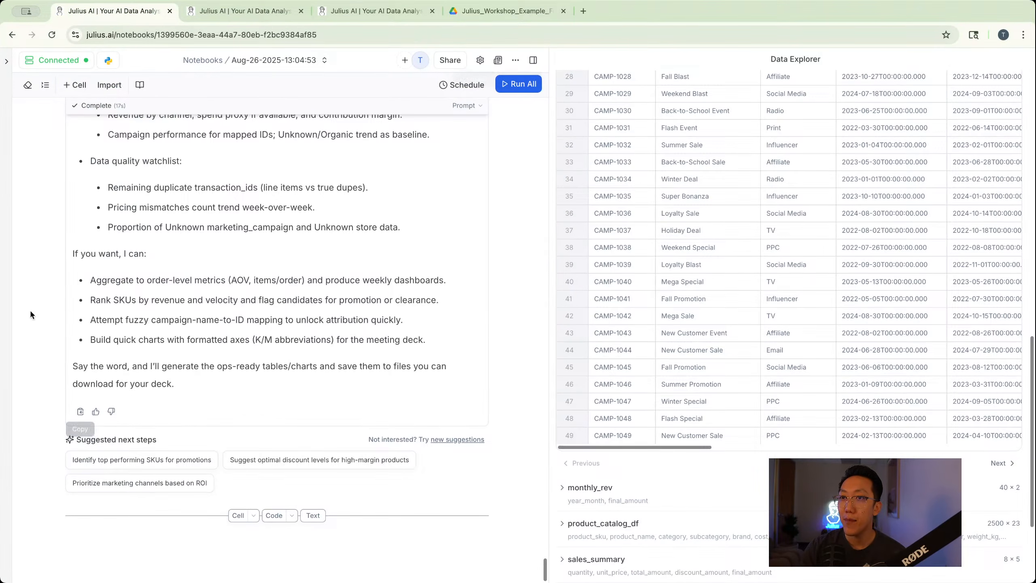
Switch the workspace to Demo Team and back to Personal
{"action": "mouse_move", "coordinate": [5, 68]}
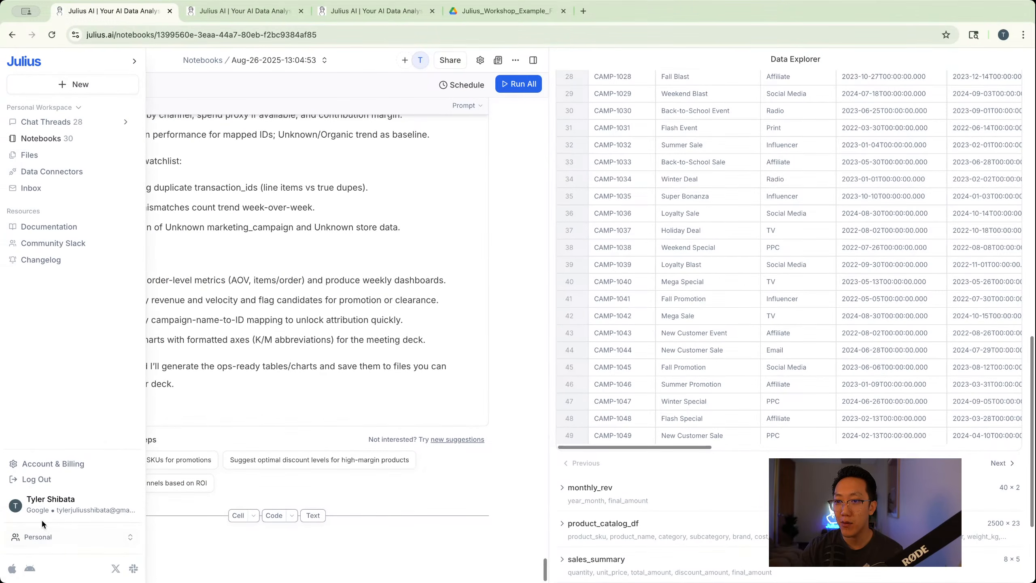
{"action": "left_click", "coordinate": [41, 537]}
{"action": "left_click", "coordinate": [46, 508]}
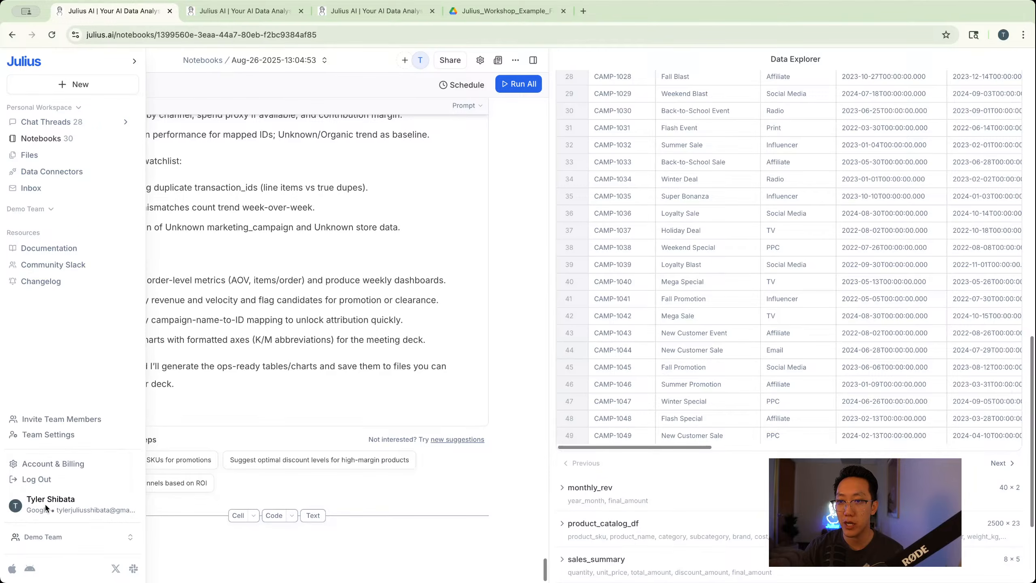
{"action": "left_click", "coordinate": [40, 536]}
{"action": "left_click", "coordinate": [46, 485]}
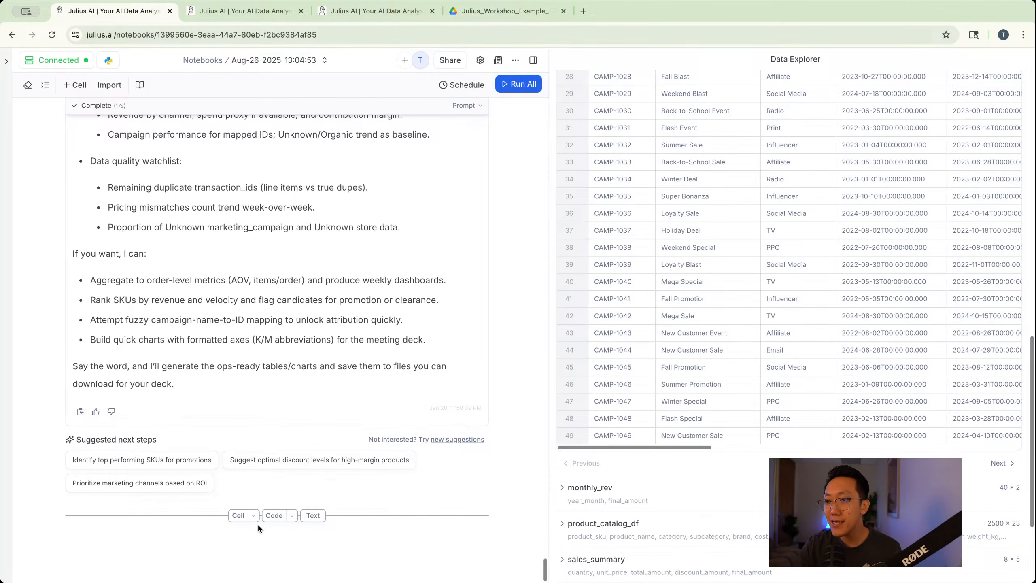
Add a prompt cell beginning "Let's forecast what sales would look like if we ran with your suggestions."
{"action": "left_click", "coordinate": [239, 516]}
{"action": "type", "text": "Le"}
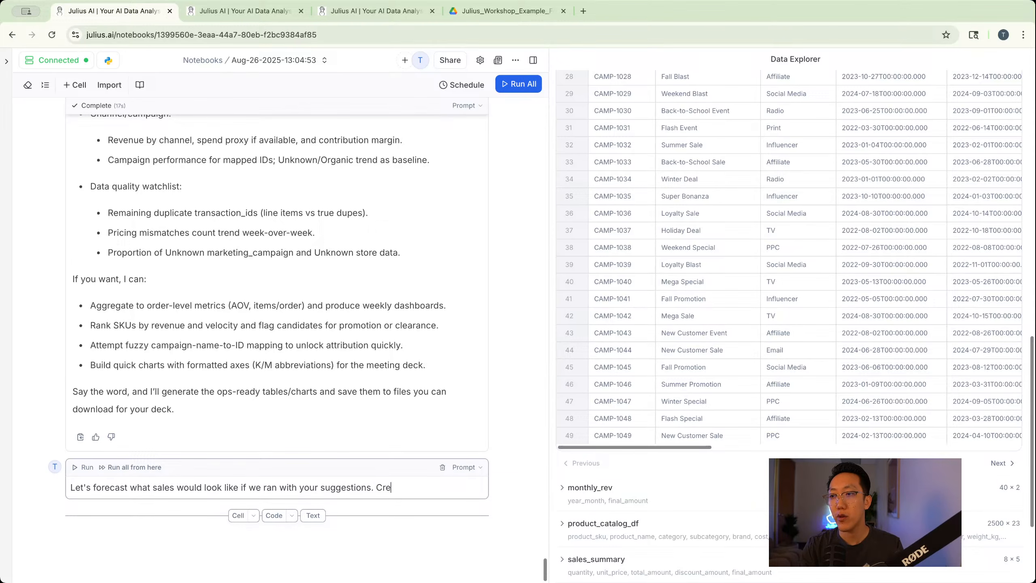
Complete the prompt with "Create any visualizations that could convey this to my team (both a mix of sales, operations, and marketers)" and run it
{"action": "type", "text": "that ca"}
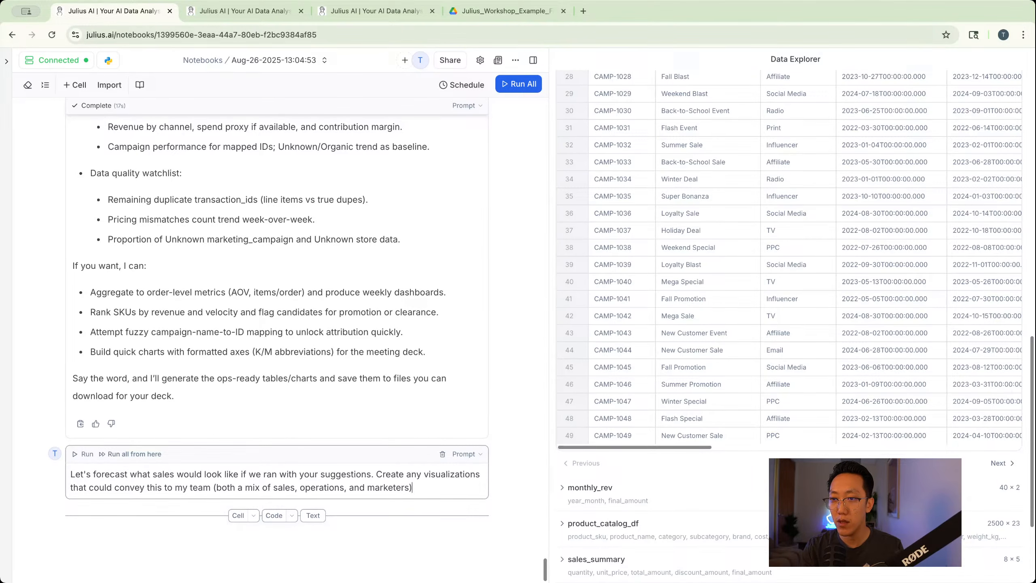
{"action": "key", "text": "Return"}
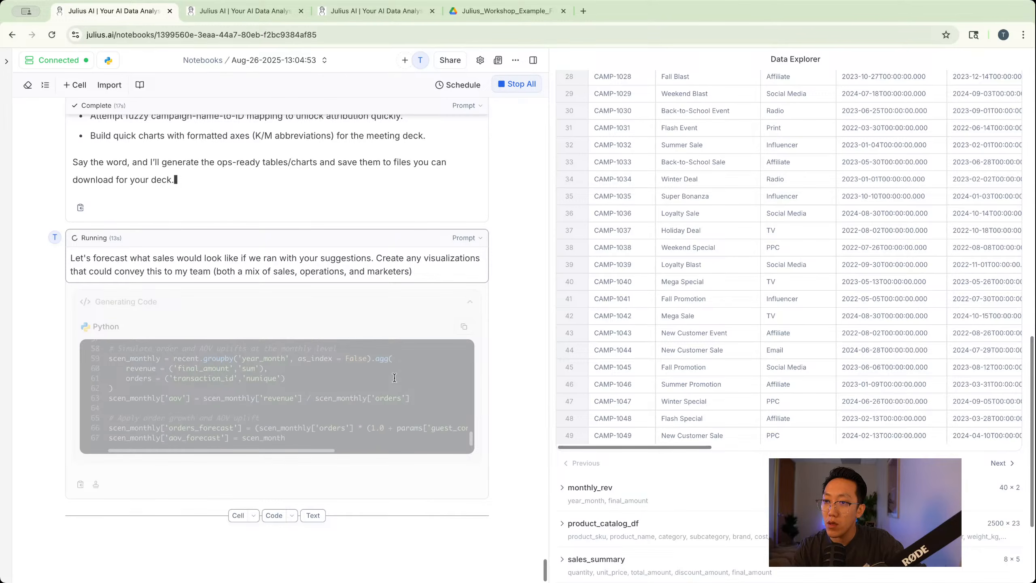
{"action": "scroll", "coordinate": [556, 319], "scroll_direction": "down", "scroll_amount": 4}
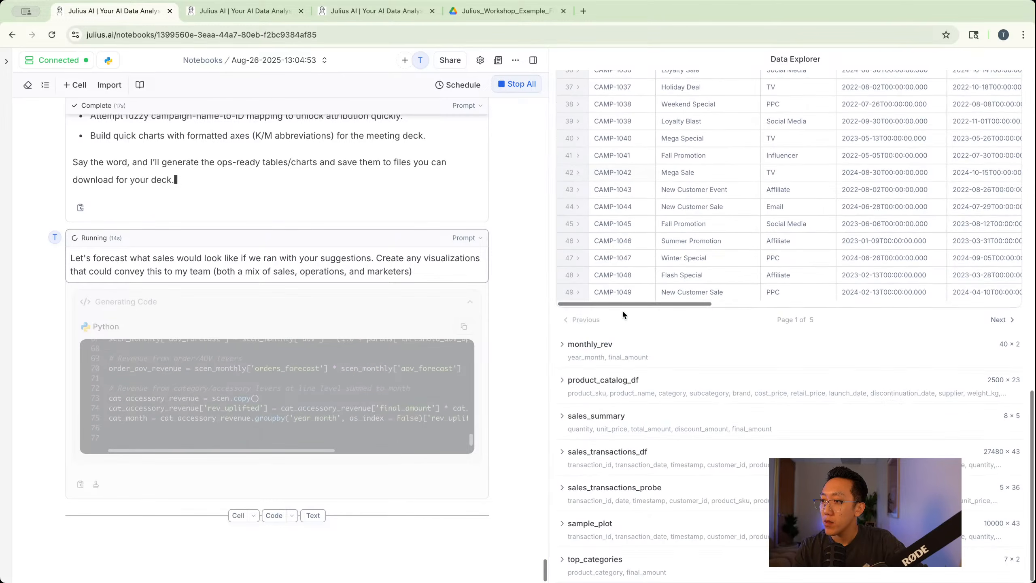
Look over the operational KPI recommendations and expand sales_transactions_df in the Data Explorer to examine its rows
{"action": "scroll", "coordinate": [492, 282], "scroll_direction": "up", "scroll_amount": 2}
{"action": "scroll", "coordinate": [492, 281], "scroll_direction": "up", "scroll_amount": 12}
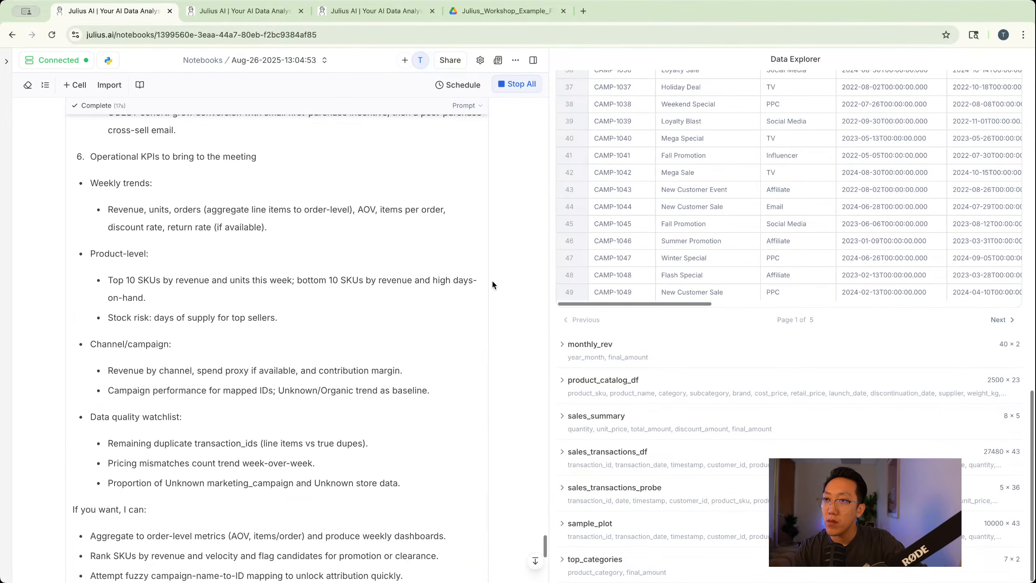
{"action": "scroll", "coordinate": [491, 281], "scroll_direction": "down", "scroll_amount": 11}
{"action": "scroll", "coordinate": [491, 282], "scroll_direction": "down", "scroll_amount": 3}
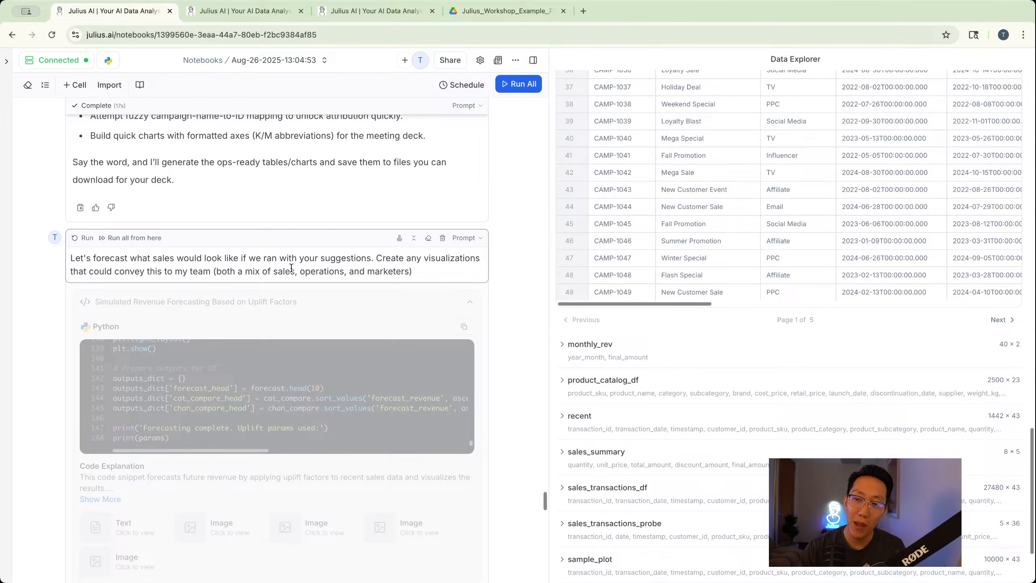
{"action": "scroll", "coordinate": [734, 406], "scroll_direction": "down", "scroll_amount": 3}
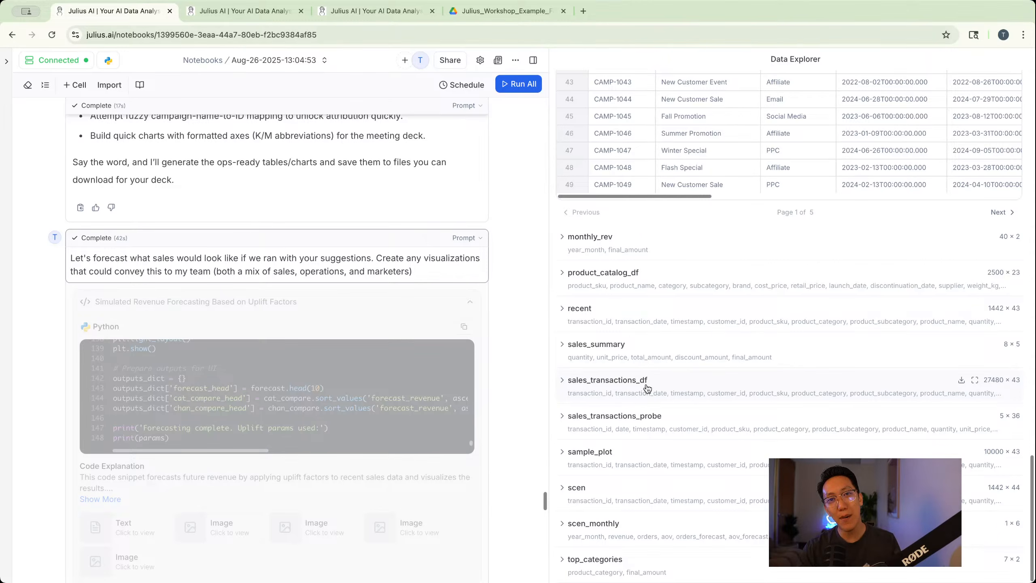
{"action": "left_click", "coordinate": [647, 388]}
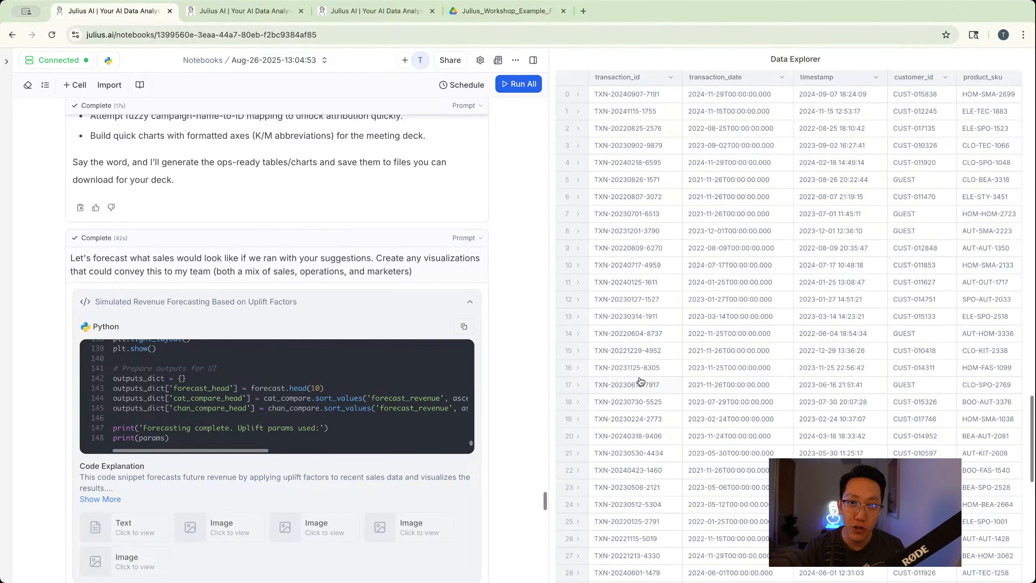
{"action": "scroll", "coordinate": [639, 381], "scroll_direction": "down", "scroll_amount": 10}
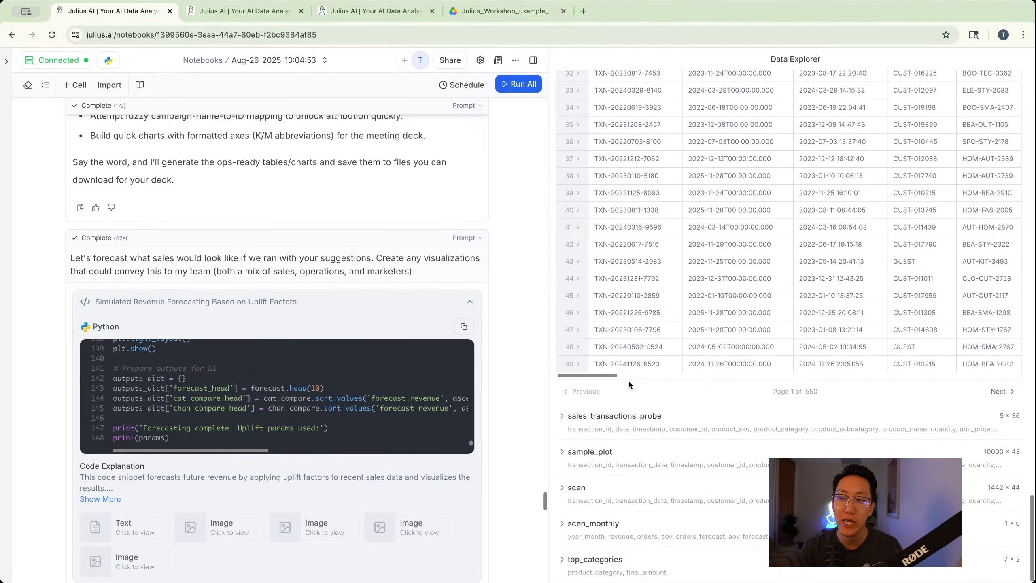
{"action": "scroll", "coordinate": [521, 393], "scroll_direction": "down", "scroll_amount": 3}
Review the forecast's monthly revenue, uplift, category and channel charts together with the listed assumptions
{"action": "scroll", "coordinate": [520, 394], "scroll_direction": "down", "scroll_amount": 20}
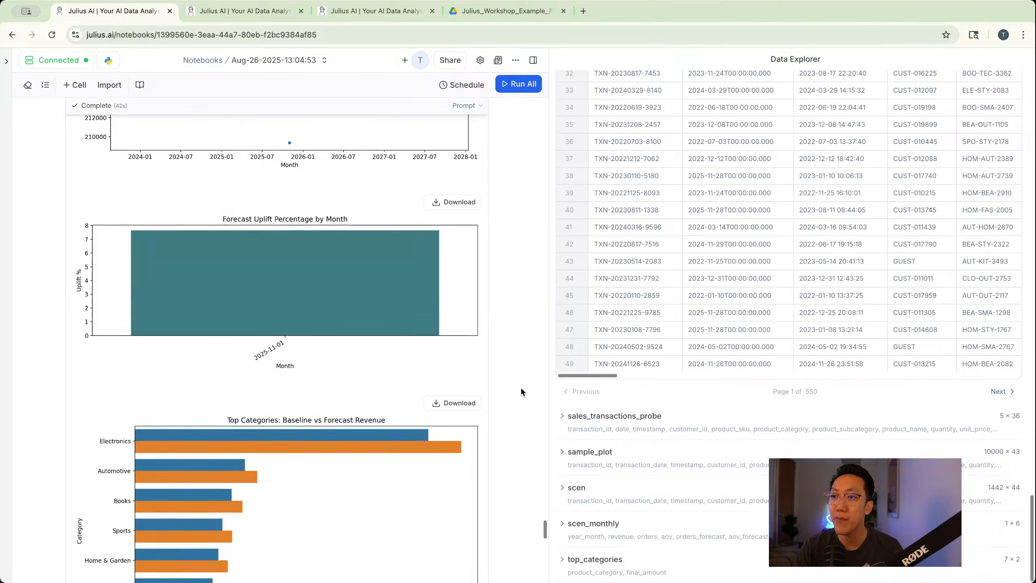
{"action": "scroll", "coordinate": [520, 386], "scroll_direction": "down", "scroll_amount": 15}
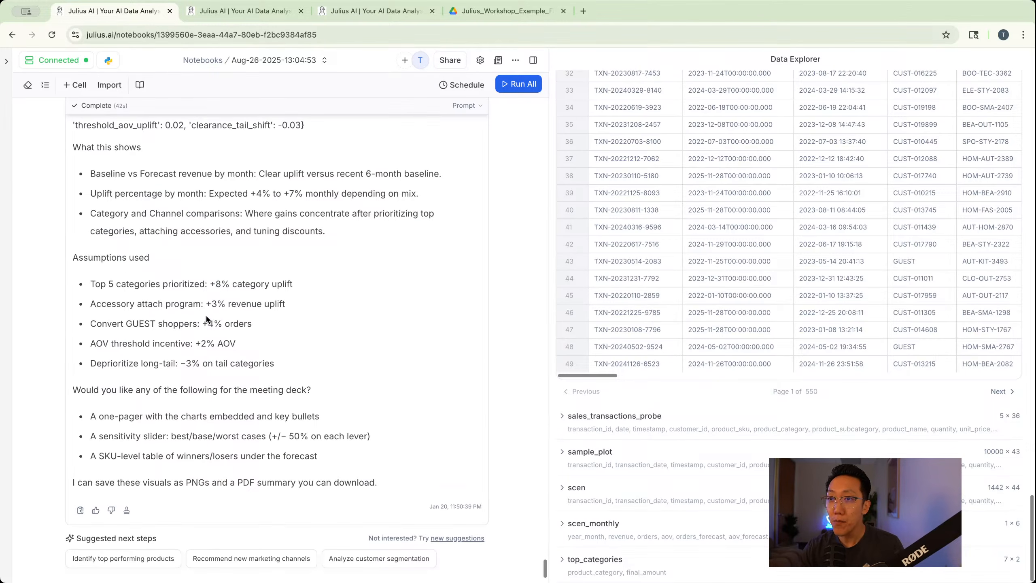
{"action": "scroll", "coordinate": [155, 313], "scroll_direction": "up", "scroll_amount": 8}
{"action": "scroll", "coordinate": [156, 313], "scroll_direction": "up", "scroll_amount": 12}
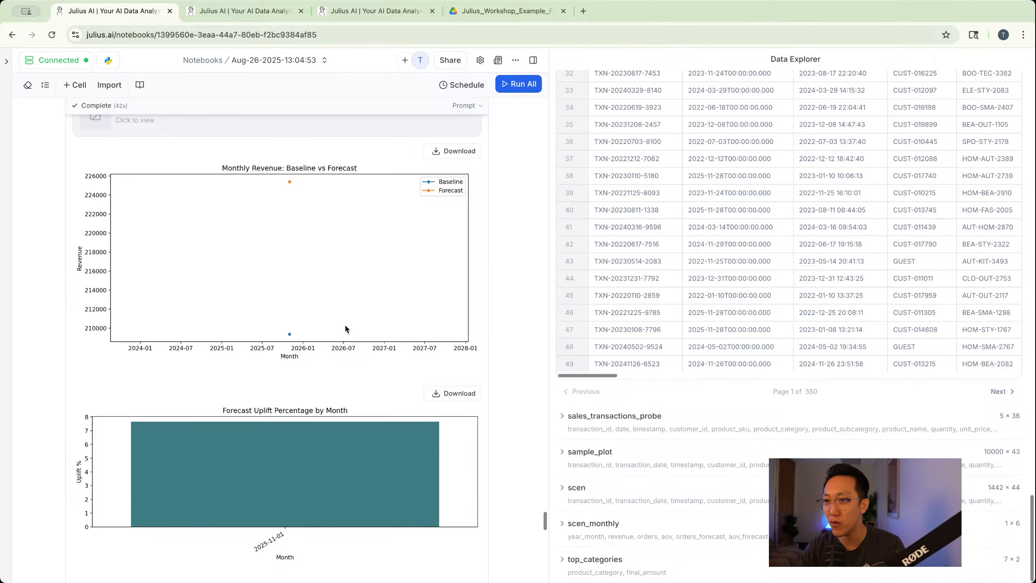
{"action": "scroll", "coordinate": [347, 269], "scroll_direction": "down", "scroll_amount": 5}
{"action": "scroll", "coordinate": [318, 326], "scroll_direction": "up", "scroll_amount": 4}
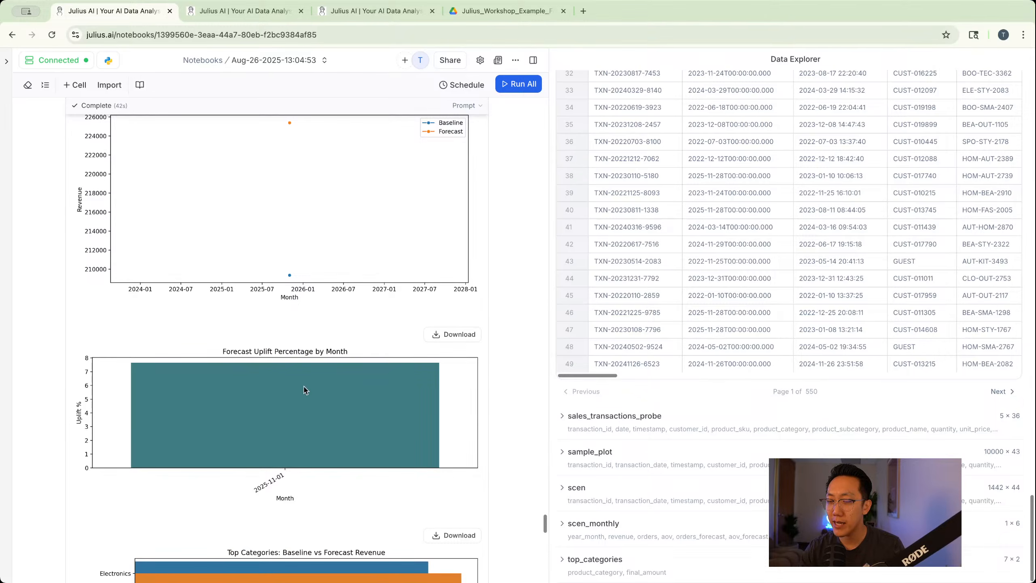
{"action": "scroll", "coordinate": [262, 399], "scroll_direction": "down", "scroll_amount": 3}
{"action": "scroll", "coordinate": [257, 332], "scroll_direction": "down", "scroll_amount": 20}
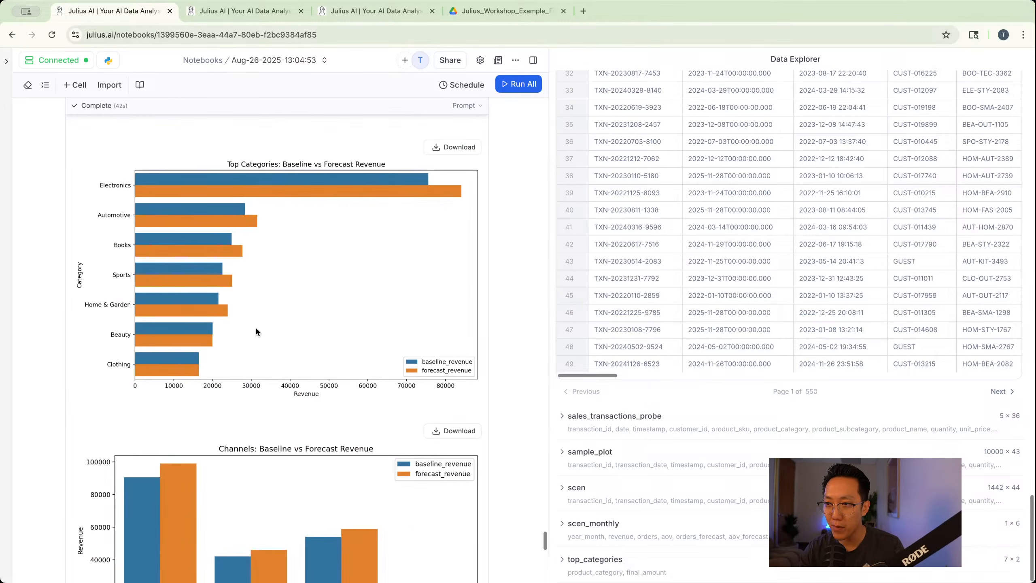
Reword the opening of the forecast prompt to "Let's do a forecast for the next 6 weeks"
{"action": "scroll", "coordinate": [252, 474], "scroll_direction": "up", "scroll_amount": 20}
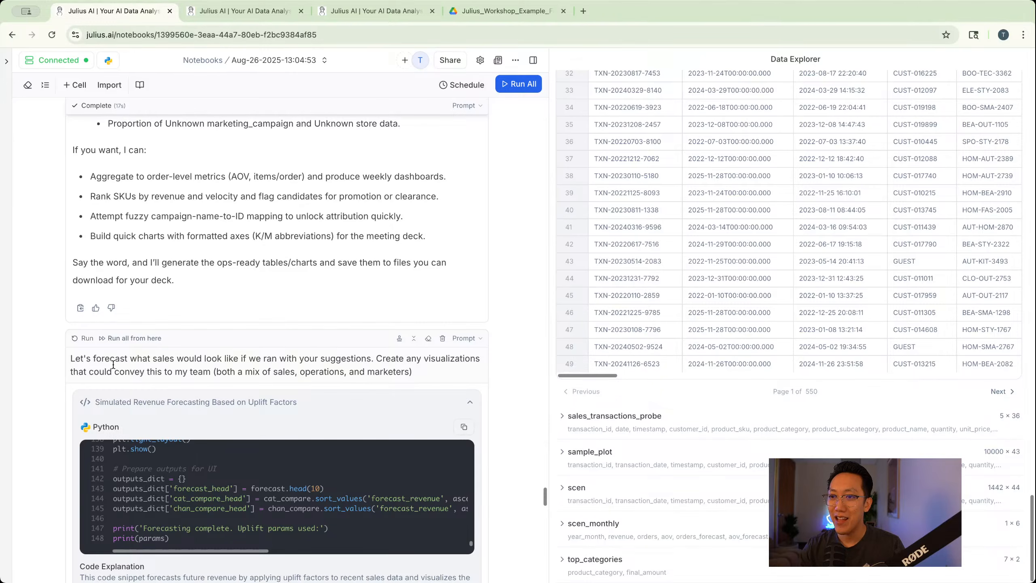
{"action": "left_click", "coordinate": [90, 358]}
{"action": "type", "text": "do a foreca"}
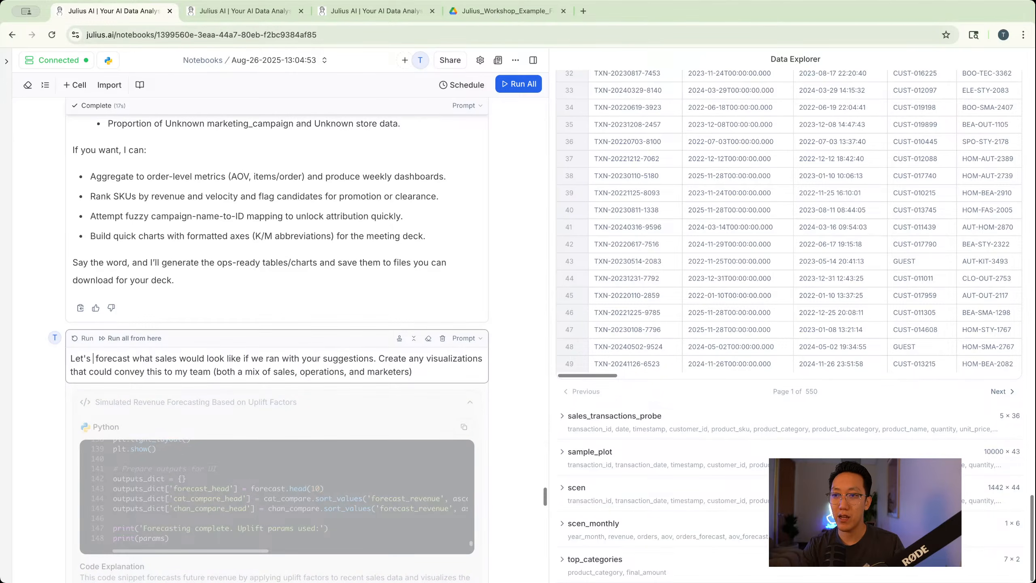
{"action": "key", "text": "BackSpace"}
{"action": "key", "text": "BackSpace"}
{"action": "key", "text": "BackSpace"}
{"action": "key", "text": "BackSpace"}
{"action": "key", "text": "BackSpace"}
{"action": "key", "text": "BackSpace"}
{"action": "key", "text": "BackSpace"}
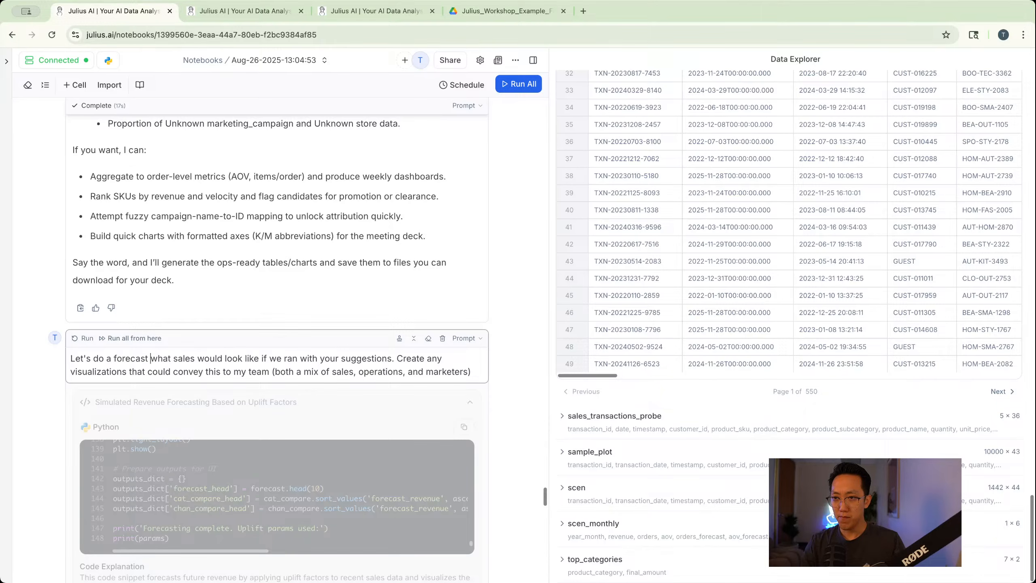
{"action": "type", "text": "for the "}
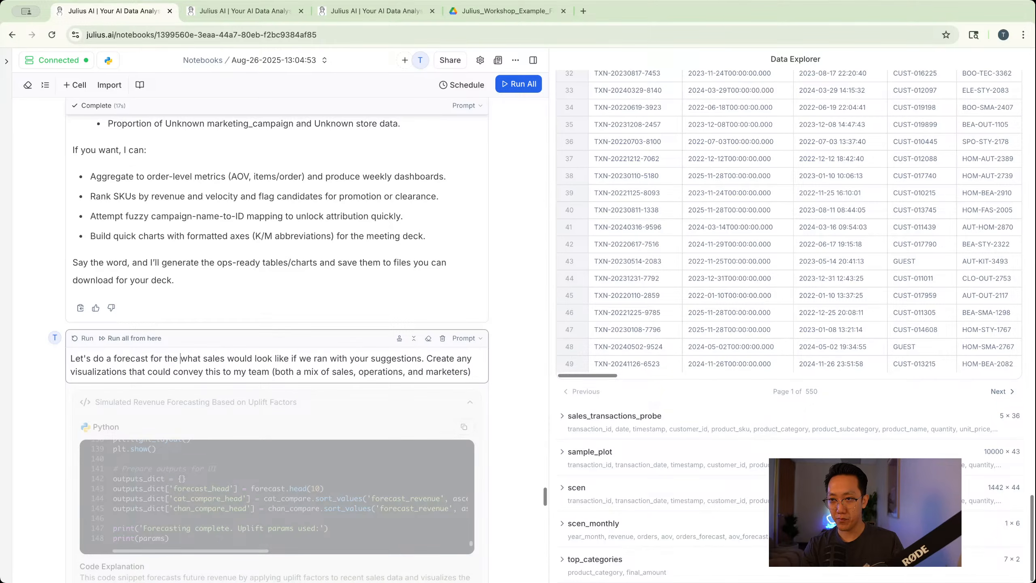
{"action": "type", "text": "ne"}
{"action": "type", "text": "xt"}
{"action": "key", "text": "BackSpace"}
{"action": "key", "text": "BackSpace"}
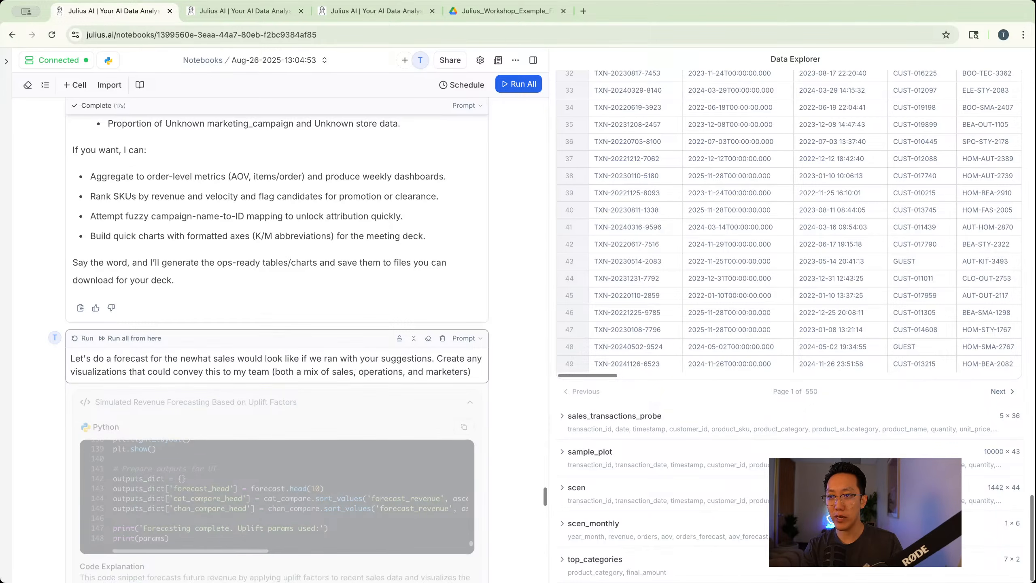
{"action": "type", "text": "xt"}
{"action": "key", "text": "BackSpace"}
{"action": "key", "text": "BackSpace"}
{"action": "type", "text": "xt 6 weeks"}
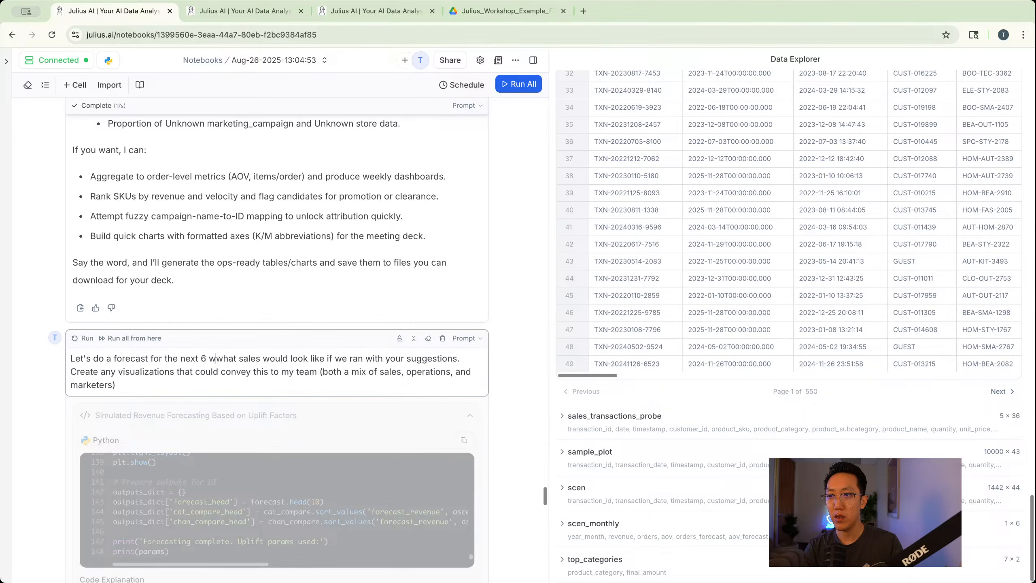
Make the prompt ask for a "weekly forecast for the next 6 weeks for what sales would look like" and rerun it
{"action": "left_click", "coordinate": [114, 359]}
{"action": "type", "text": "weekly "}
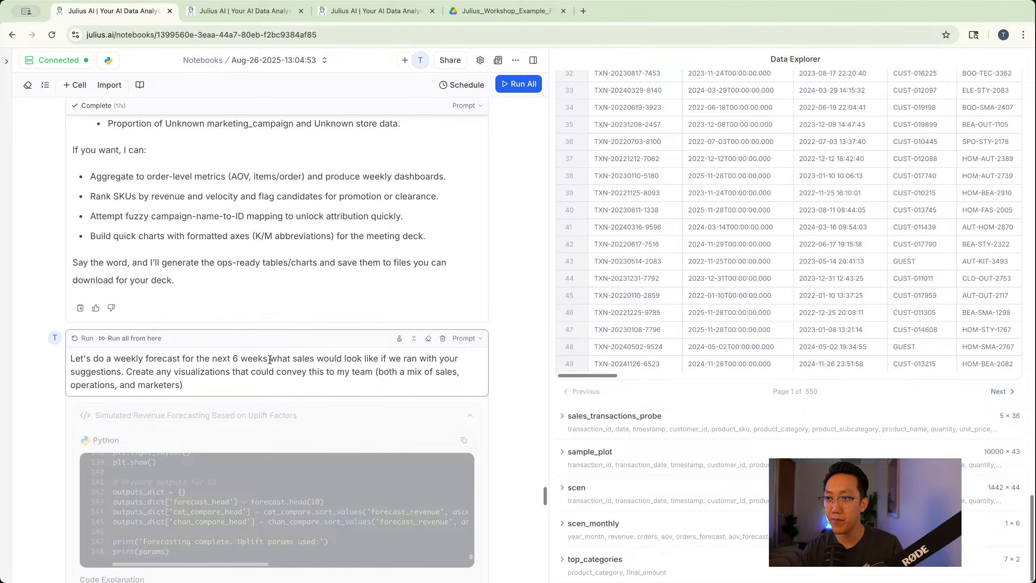
{"action": "type", "text": "forecast"}
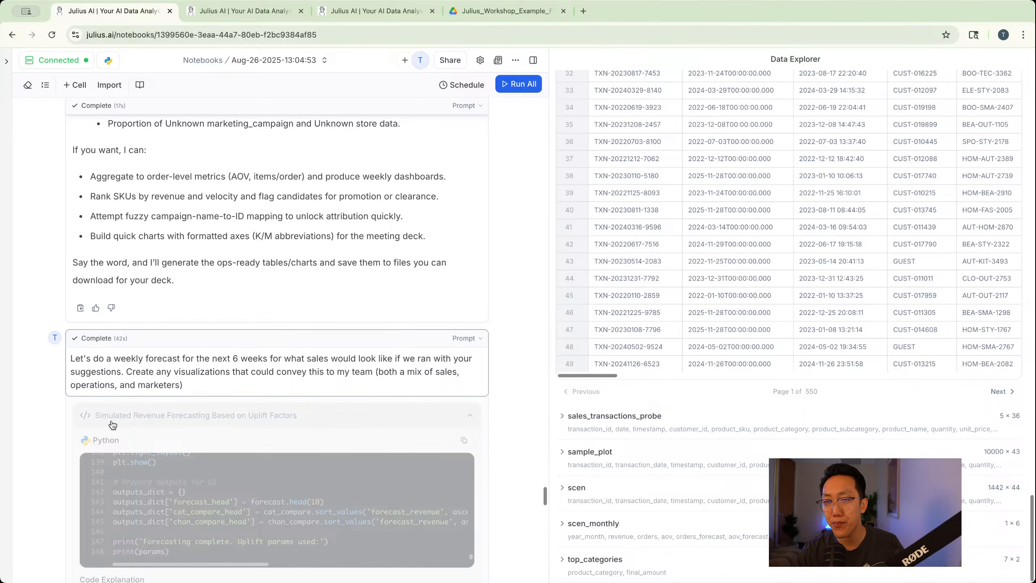
{"action": "left_click", "coordinate": [84, 340]}
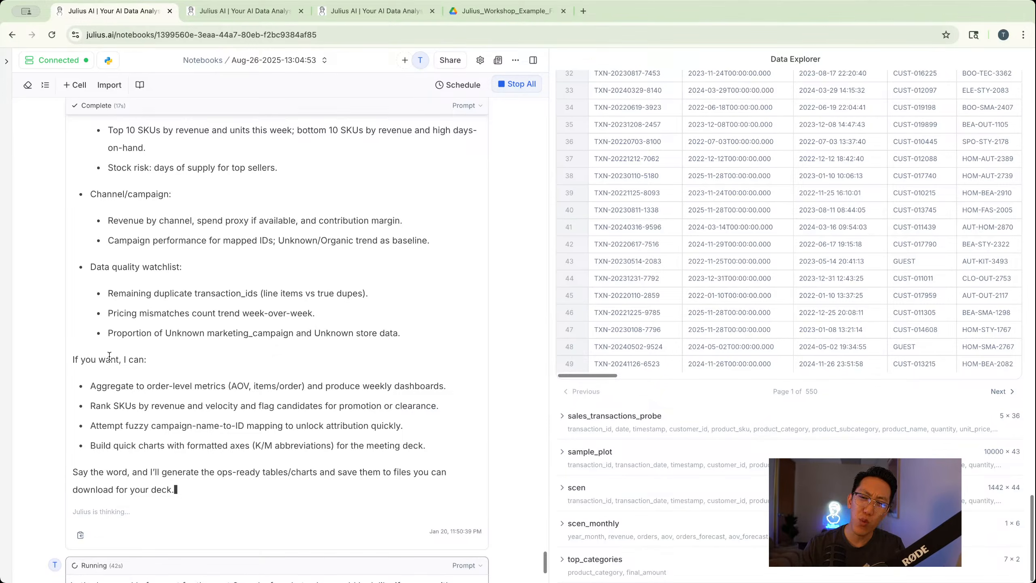
{"action": "scroll", "coordinate": [163, 366], "scroll_direction": "down", "scroll_amount": 4}
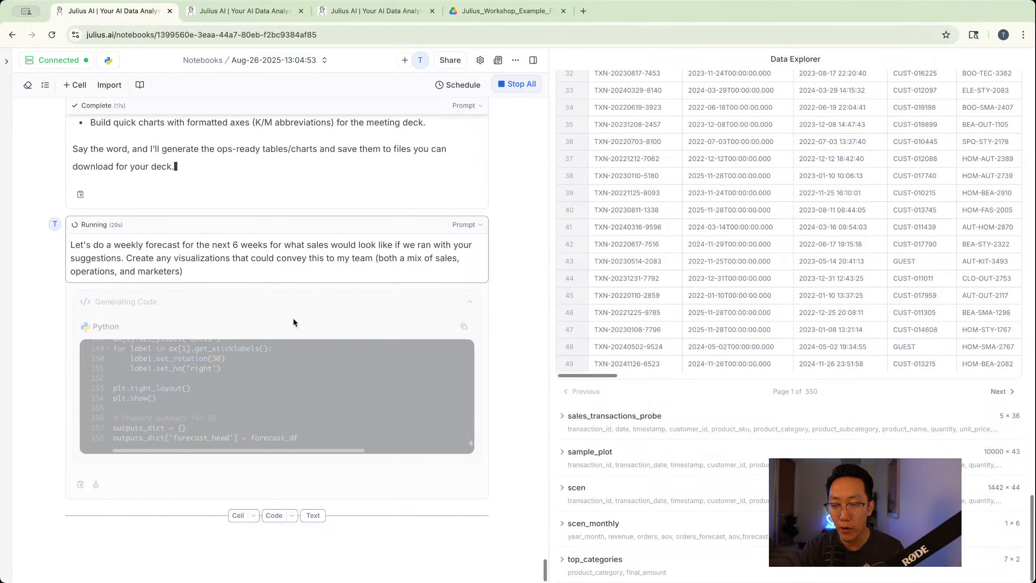
{"action": "left_click", "coordinate": [278, 290]}
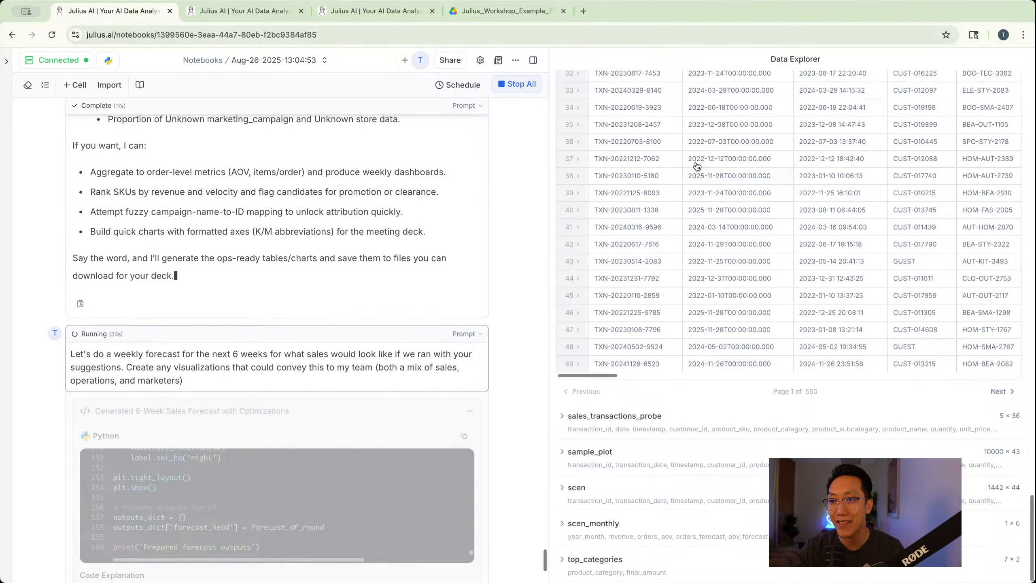
Examine the weekly revenue, orders and units forecast charts, compare them with the sales_transactions_df rows, and read the assumptions used
{"action": "scroll", "coordinate": [359, 362], "scroll_direction": "down", "scroll_amount": 5}
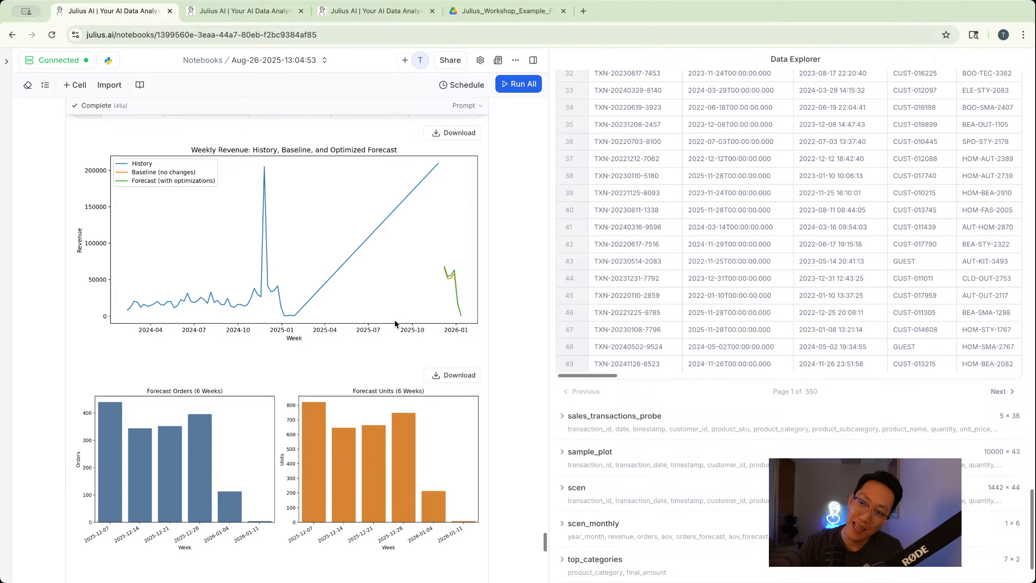
{"action": "scroll", "coordinate": [979, 277], "scroll_direction": "up", "scroll_amount": 8}
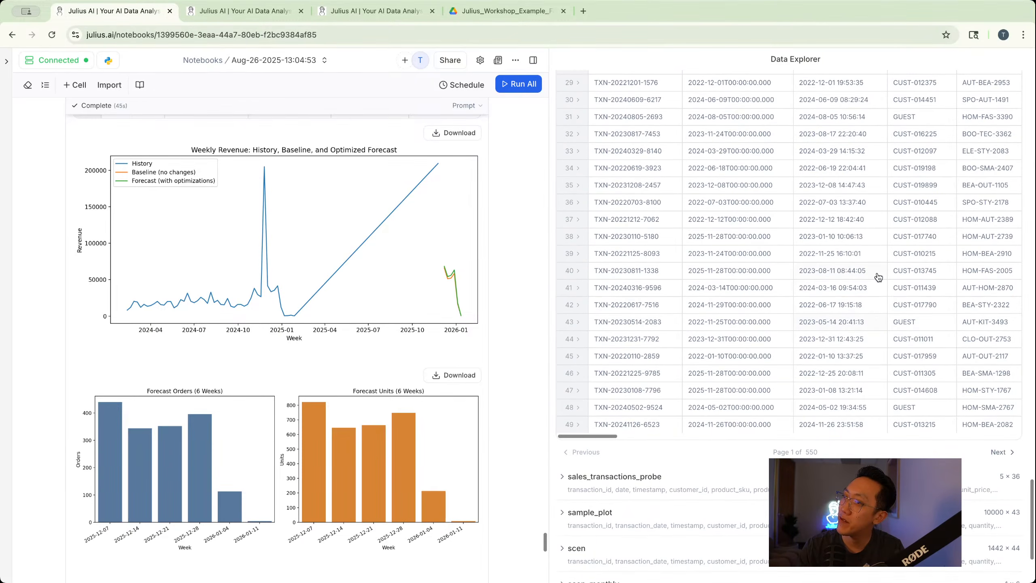
{"action": "scroll", "coordinate": [864, 279], "scroll_direction": "up", "scroll_amount": 5}
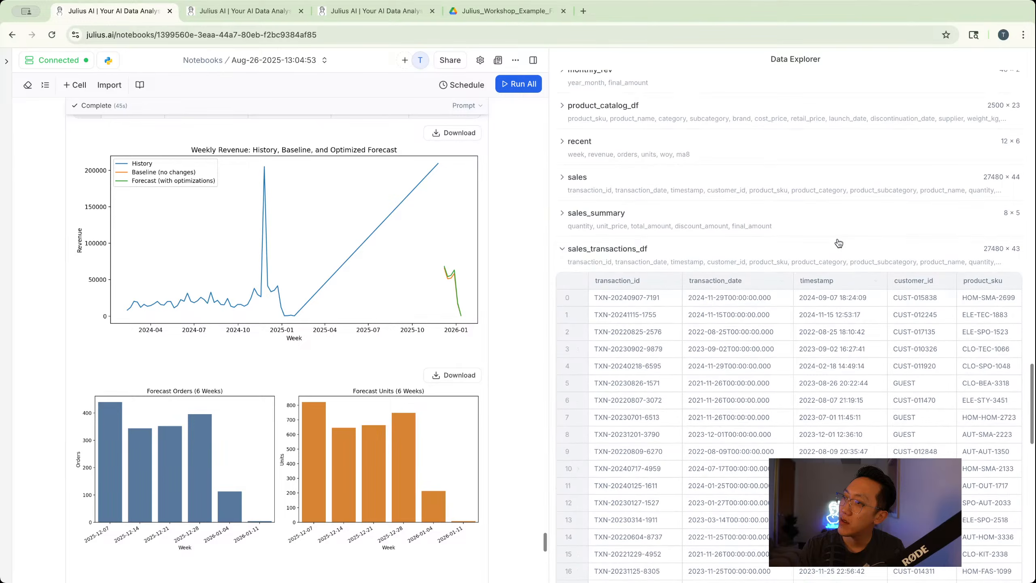
{"action": "scroll", "coordinate": [724, 307], "scroll_direction": "down", "scroll_amount": 10}
{"action": "scroll", "coordinate": [751, 222], "scroll_direction": "up", "scroll_amount": 6}
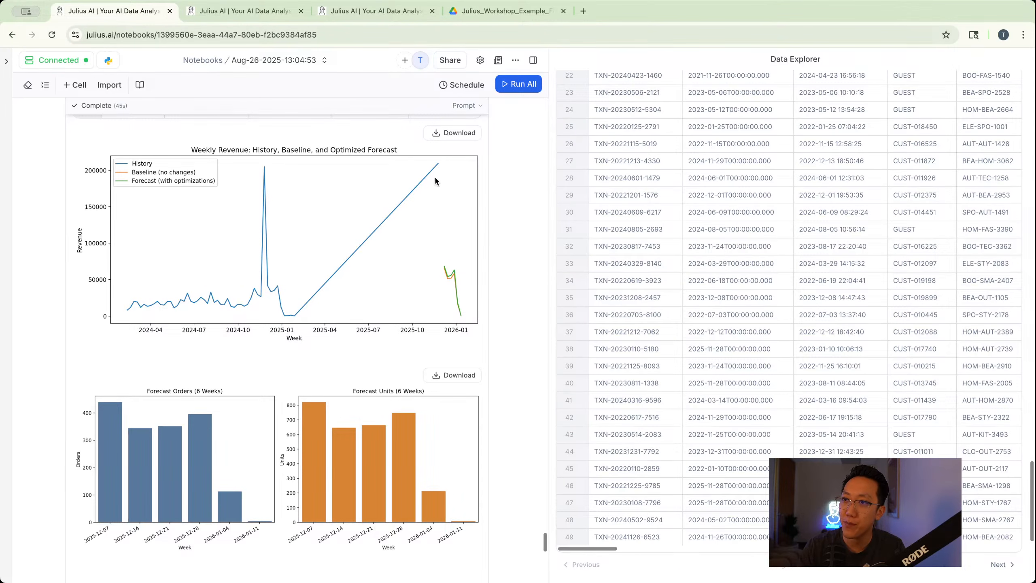
{"action": "scroll", "coordinate": [411, 200], "scroll_direction": "down", "scroll_amount": 1}
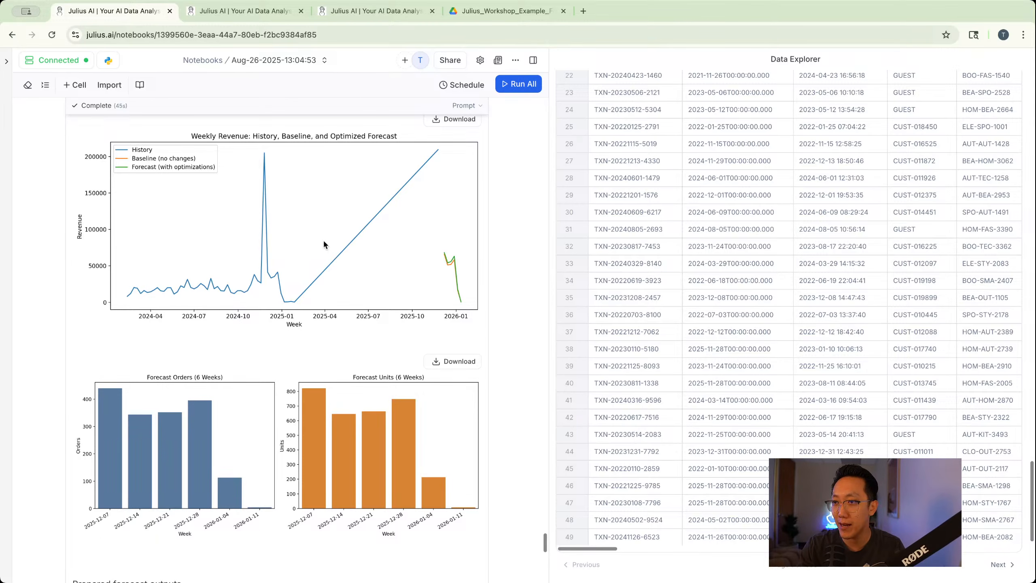
{"action": "scroll", "coordinate": [441, 287], "scroll_direction": "down", "scroll_amount": 10}
{"action": "scroll", "coordinate": [441, 287], "scroll_direction": "up", "scroll_amount": 6}
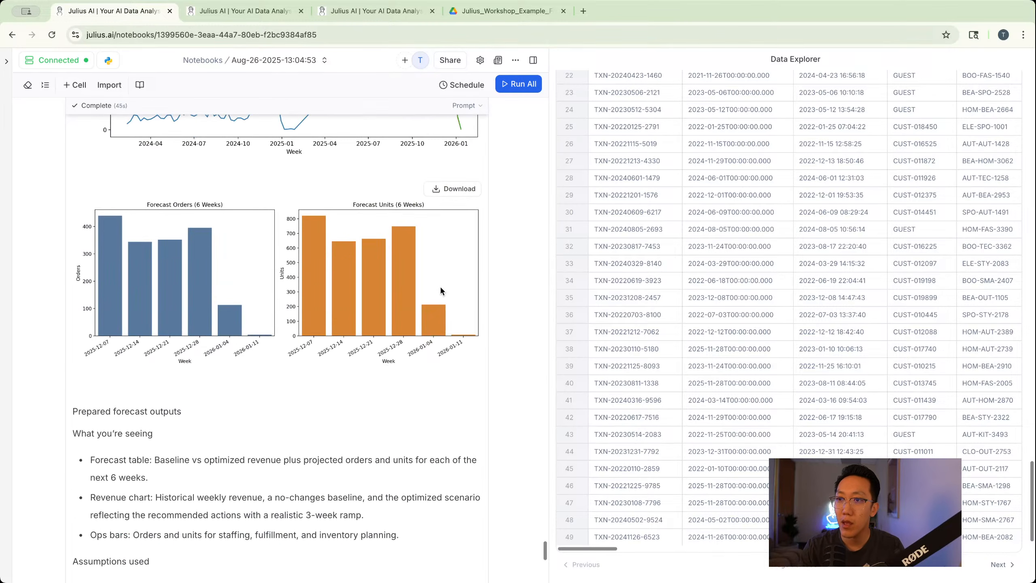
{"action": "scroll", "coordinate": [324, 286], "scroll_direction": "down", "scroll_amount": 10}
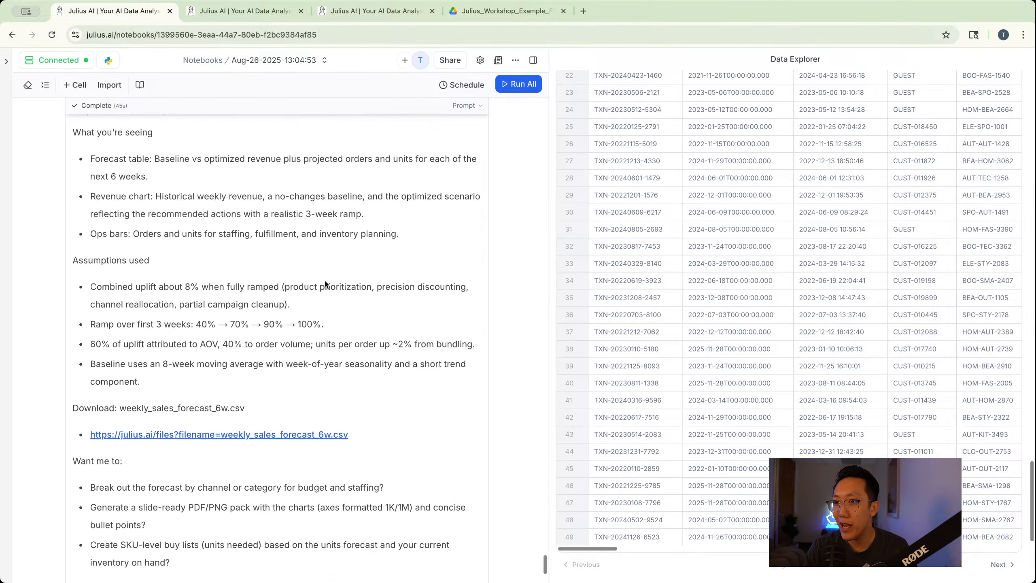
Add and run a prompt cell: "Let's package this all up together into a 1 page summary I can share with the broader team as a newsletter"
{"action": "left_click", "coordinate": [240, 520]}
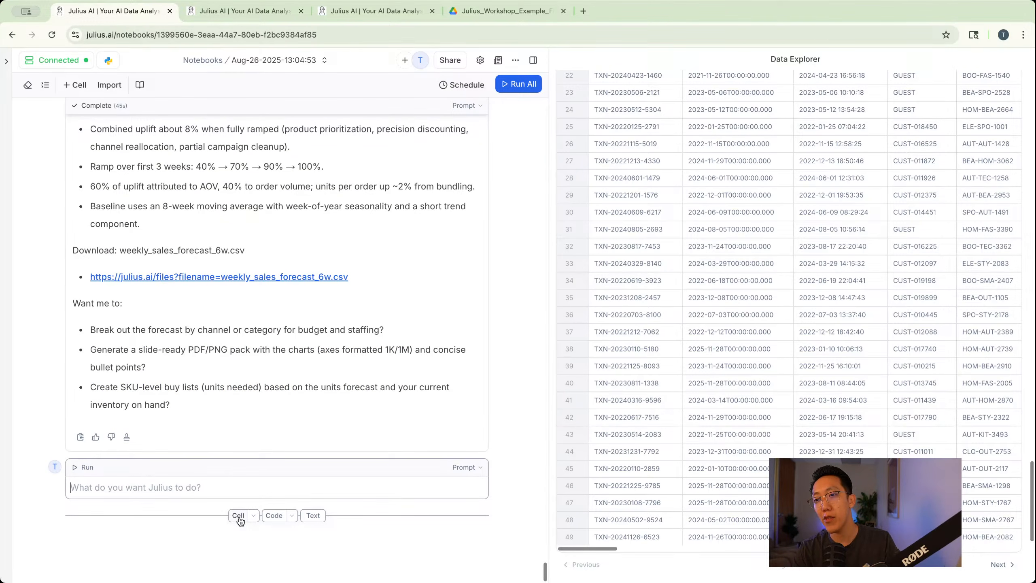
{"action": "type", "text": "Let's package this all up toge"}
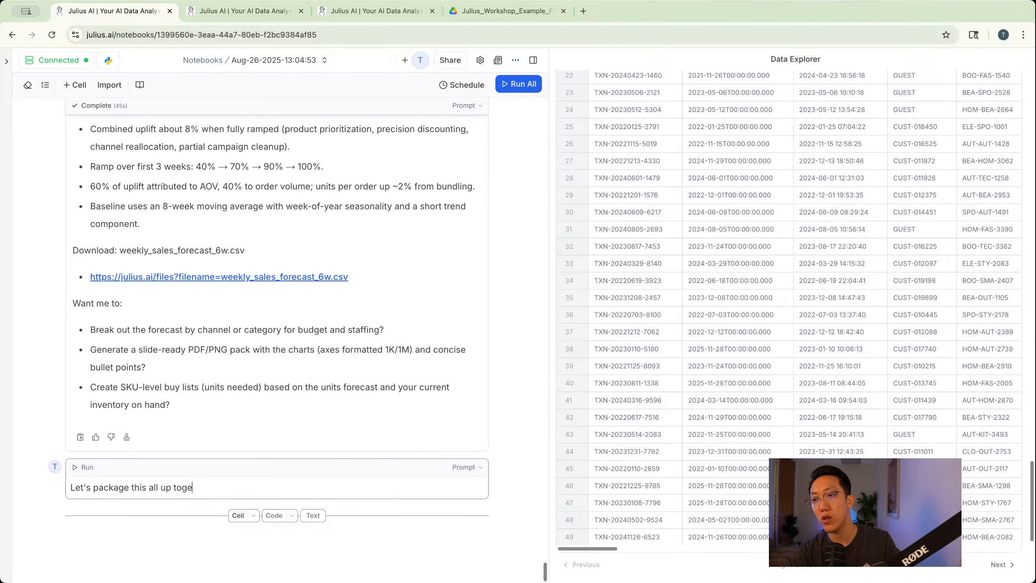
{"action": "type", "text": "hther into a 1 page summa"}
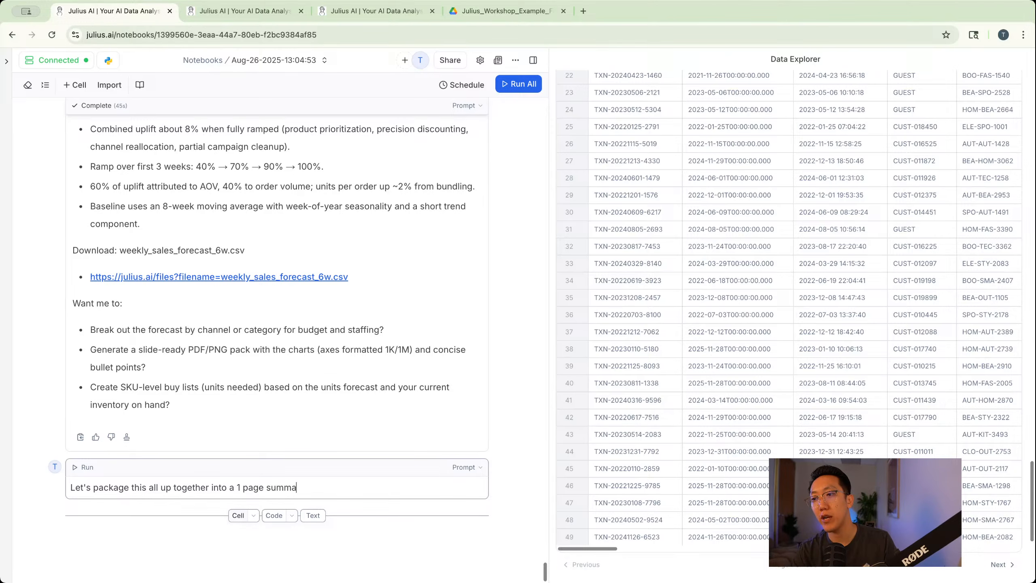
{"action": "type", "text": "ry I can share with the borader t"}
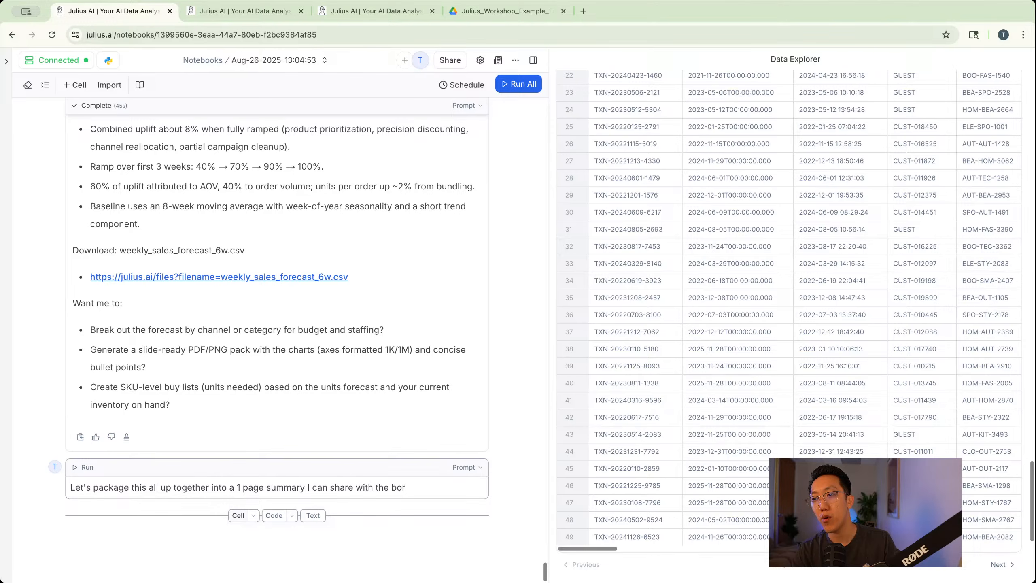
{"action": "key", "text": "BackSpace"}
{"action": "key", "text": "BackSpace"}
{"action": "type", "text": "roader team as a"}
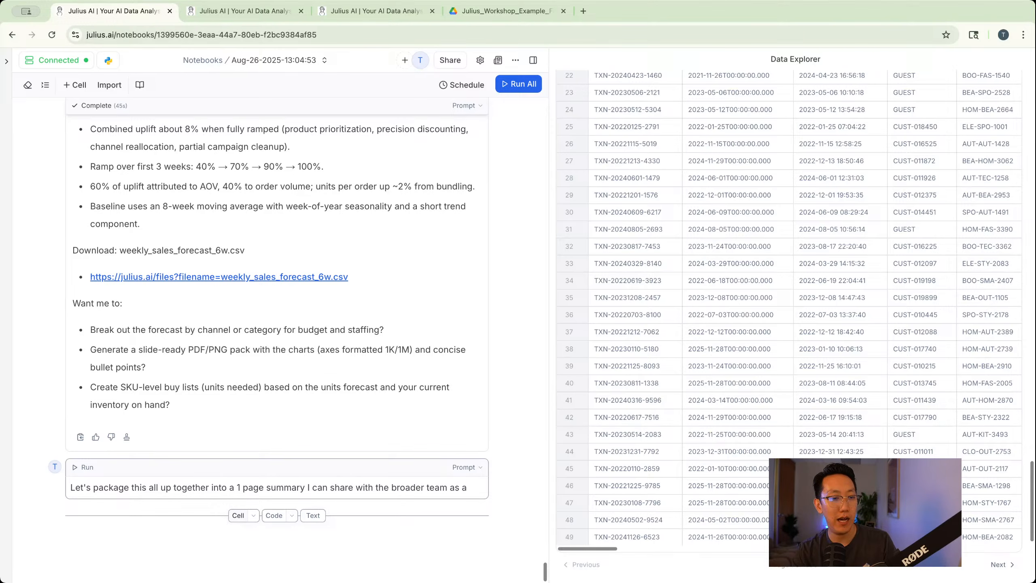
{"action": "type", "text": " newsletter"}
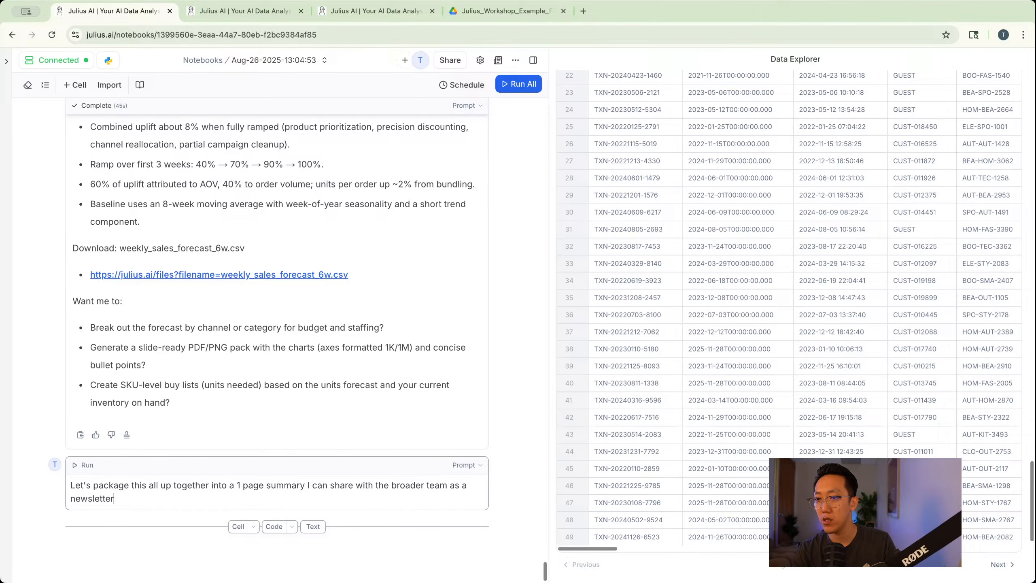
{"action": "key", "text": "Return"}
{"action": "scroll", "coordinate": [337, 421], "scroll_direction": "up", "scroll_amount": 10}
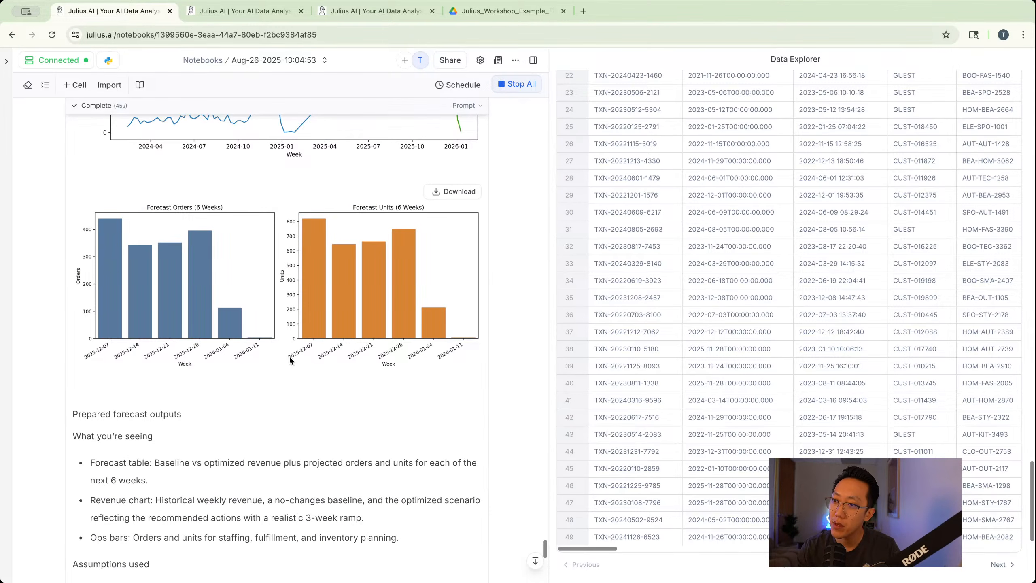
Examine the generated one-page newsletter draft, from the snapshot and priorities through the next steps by team and the PDF offer
{"action": "scroll", "coordinate": [388, 353], "scroll_direction": "down", "scroll_amount": 10}
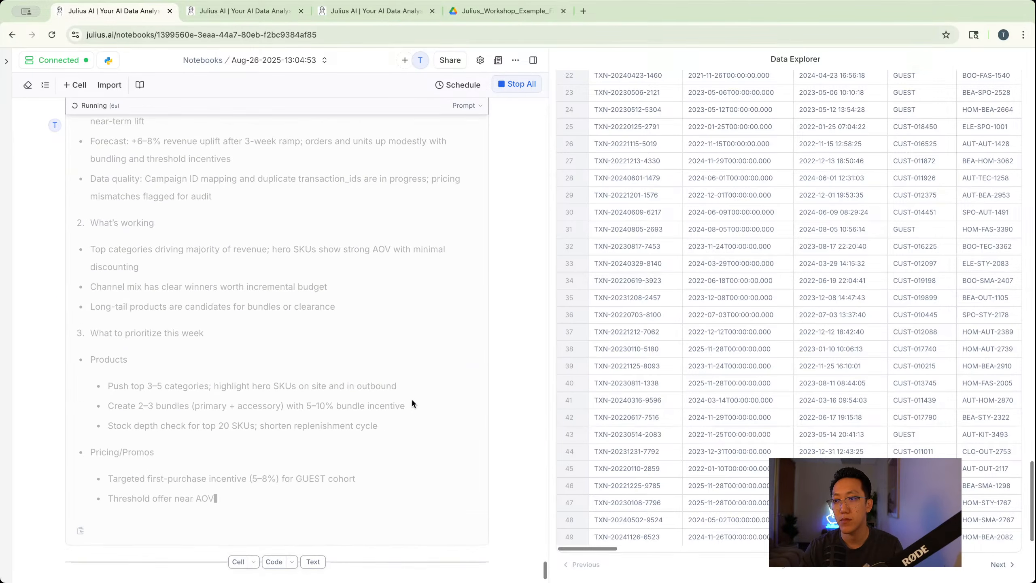
{"action": "scroll", "coordinate": [412, 400], "scroll_direction": "up", "scroll_amount": 10}
{"action": "scroll", "coordinate": [412, 400], "scroll_direction": "down", "scroll_amount": 5}
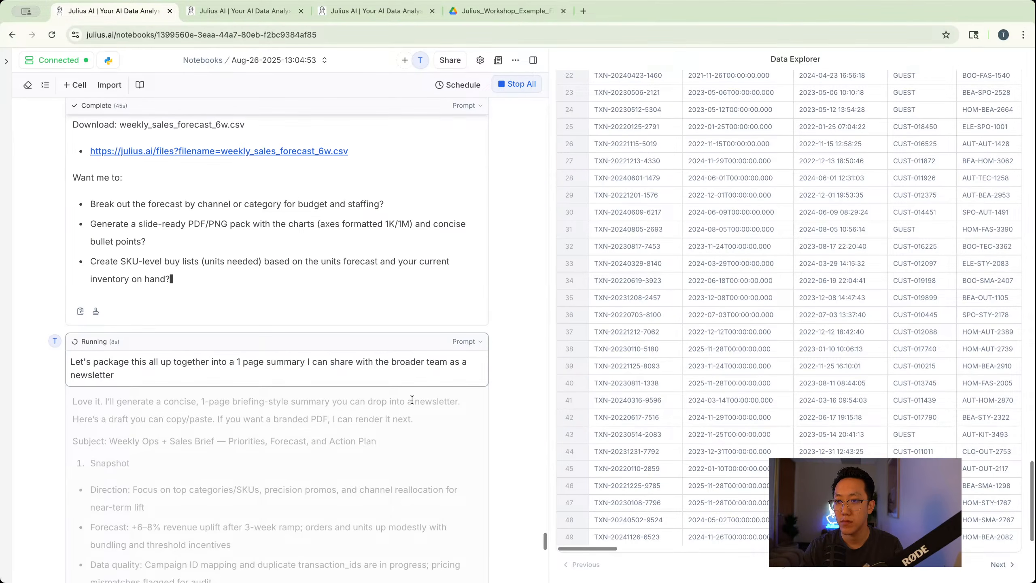
{"action": "scroll", "coordinate": [412, 400], "scroll_direction": "down", "scroll_amount": 8}
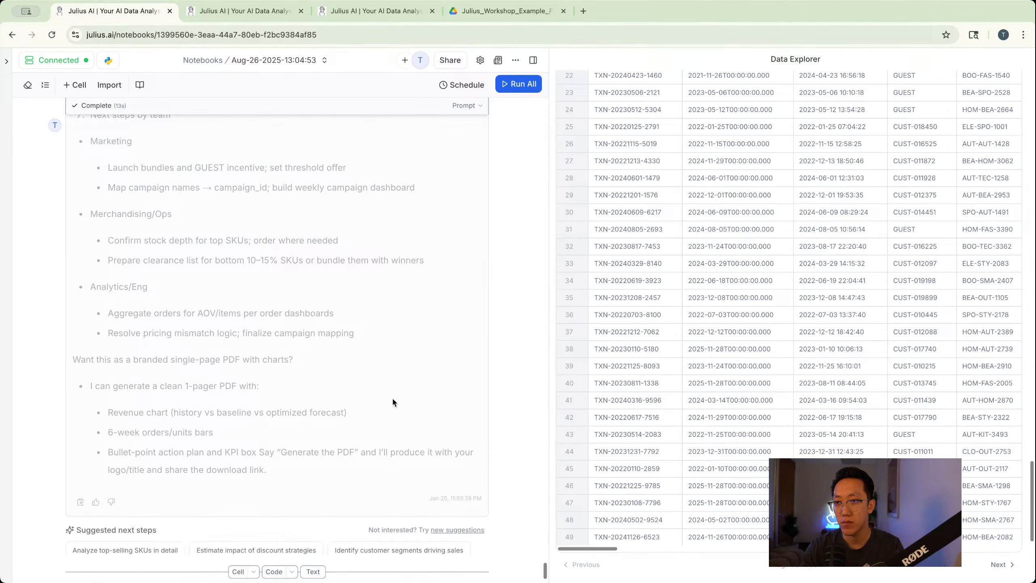
{"action": "scroll", "coordinate": [411, 376], "scroll_direction": "up", "scroll_amount": 20}
{"action": "scroll", "coordinate": [183, 216], "scroll_direction": "up", "scroll_amount": 4}
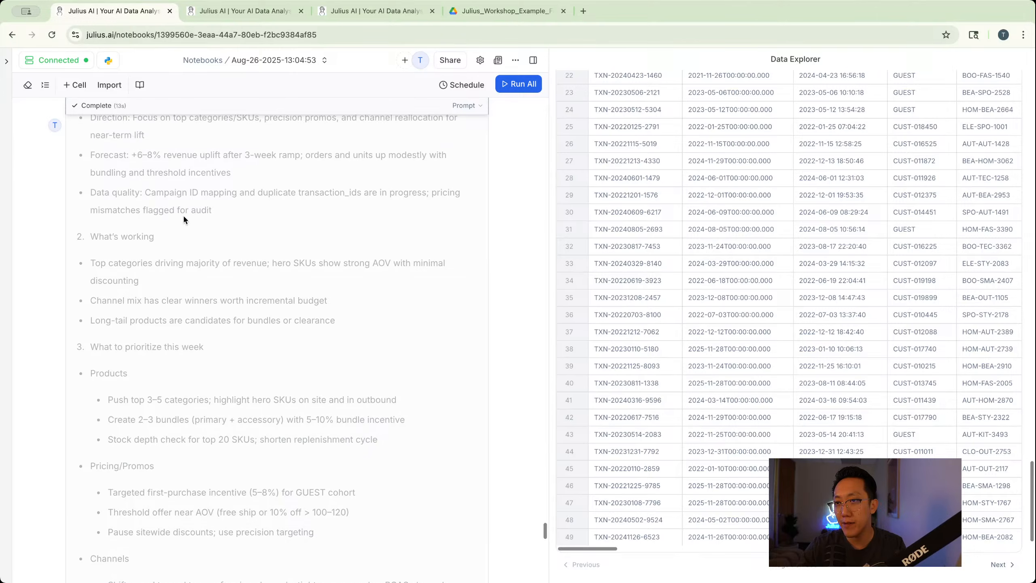
{"action": "scroll", "coordinate": [183, 219], "scroll_direction": "down", "scroll_amount": 6}
{"action": "scroll", "coordinate": [183, 219], "scroll_direction": "down", "scroll_amount": 20}
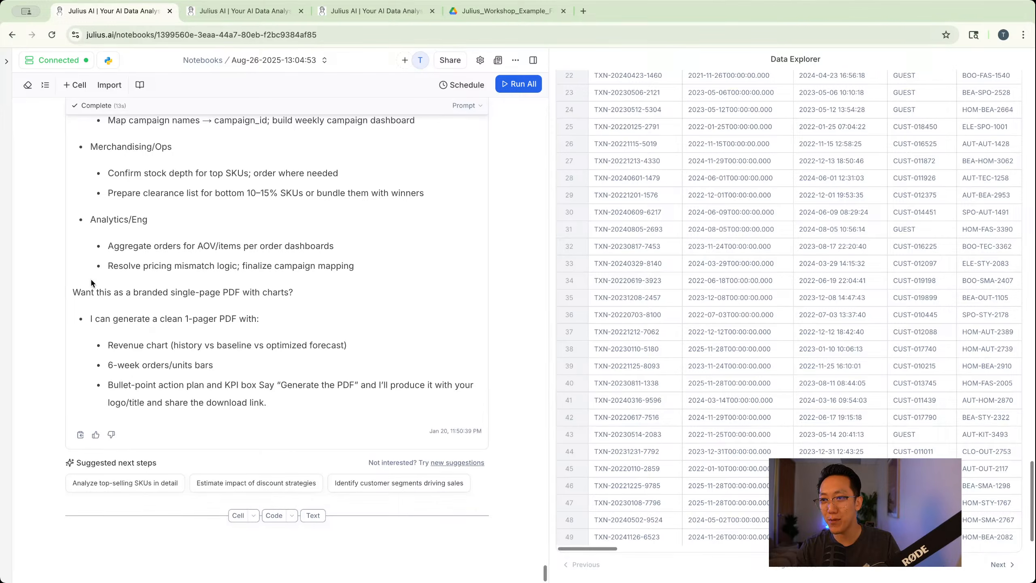
Add and run a prompt cell below the newsletter draft: "Let's just generate the PDF please"
{"action": "left_click", "coordinate": [240, 515]}
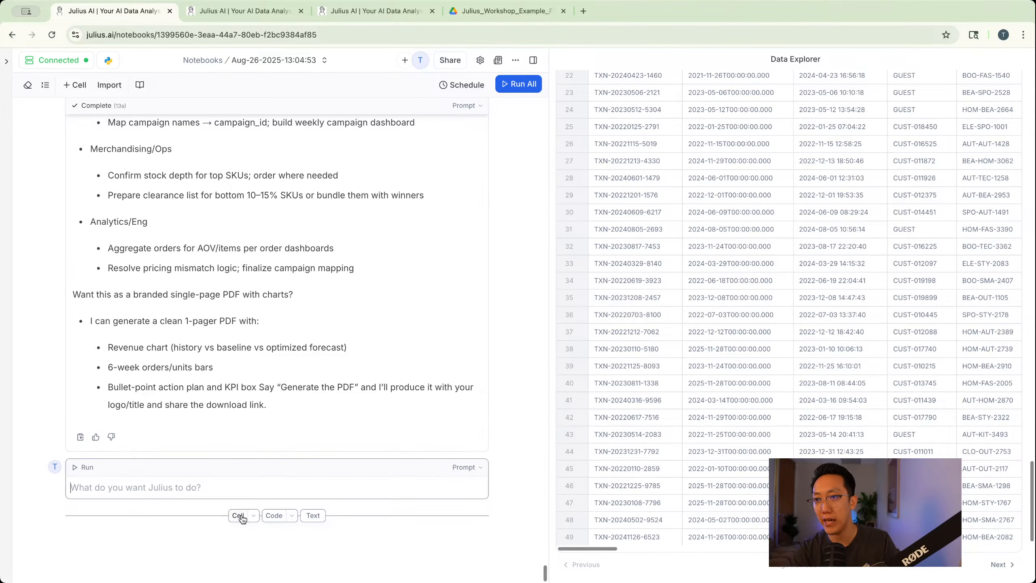
{"action": "type", "text": "Let's just gener"}
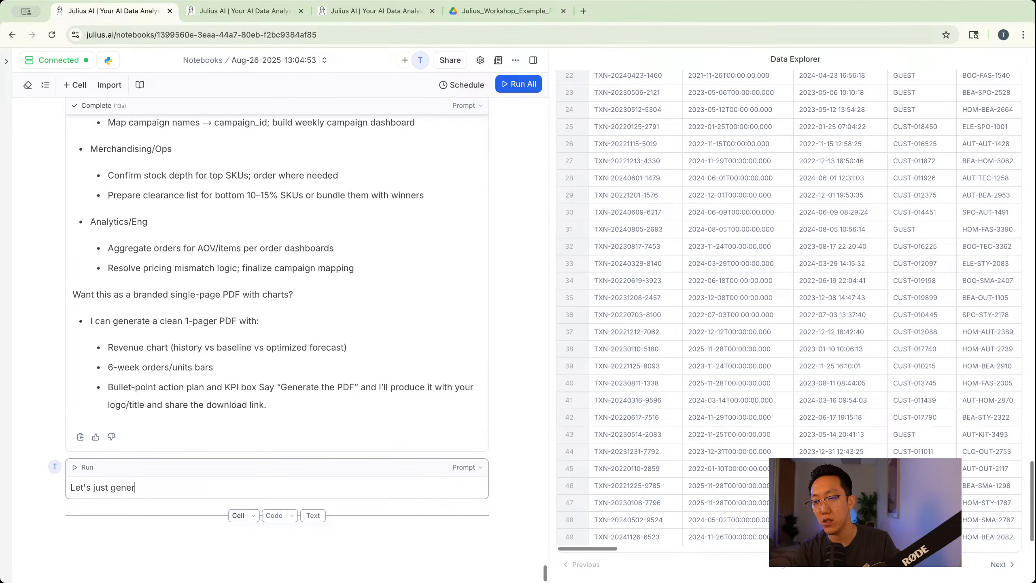
{"action": "type", "text": "ate the PDF please"}
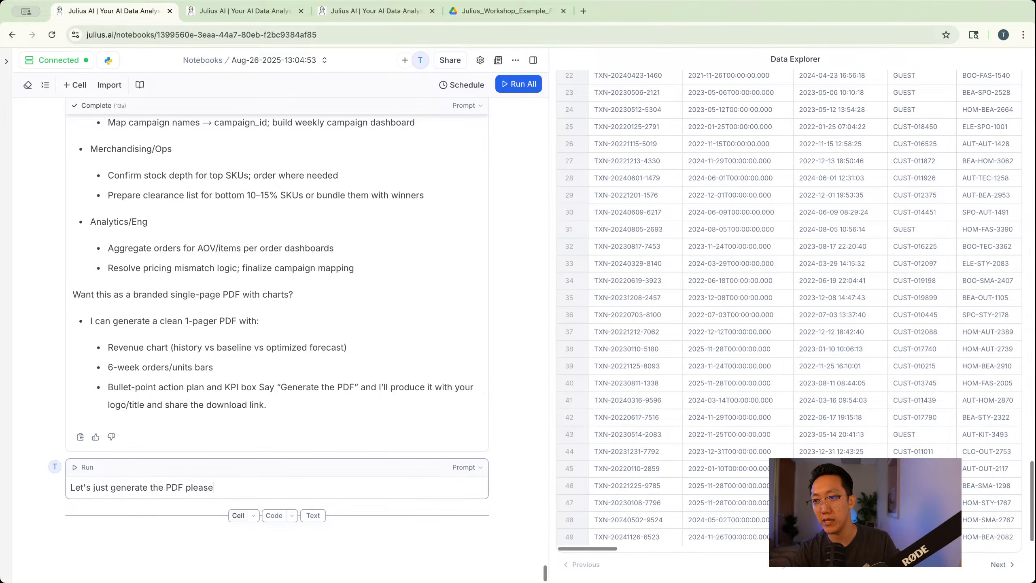
{"action": "key", "text": "Return"}
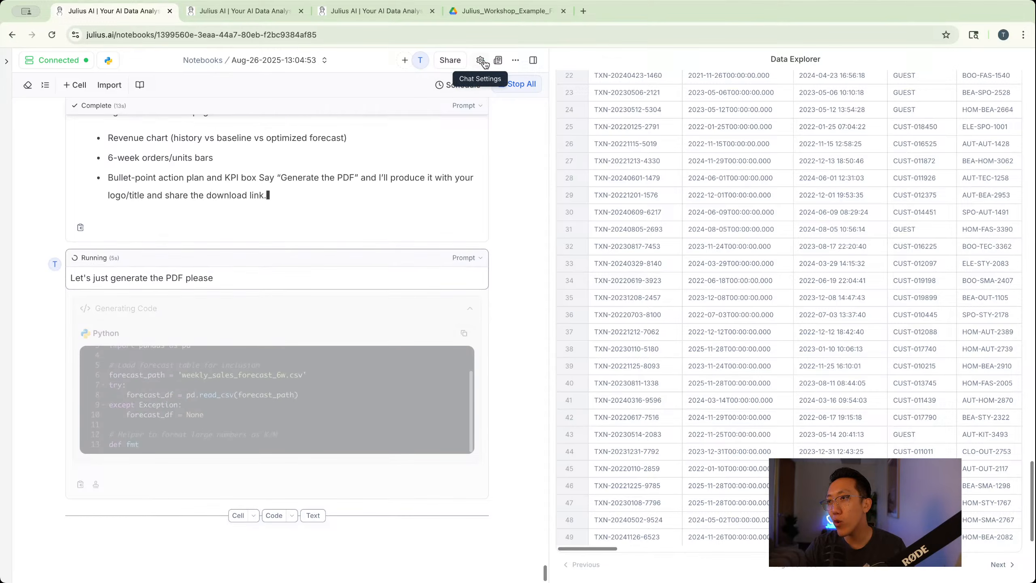
Look at the general options in the chat settings and close them without changing anything
{"action": "left_click", "coordinate": [481, 61]}
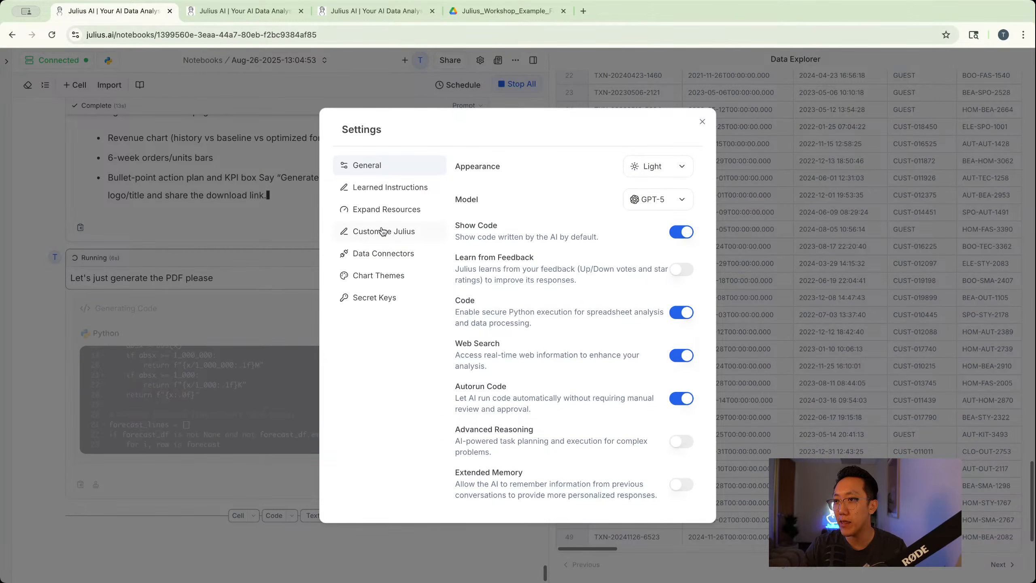
{"action": "left_click", "coordinate": [261, 185]}
{"action": "scroll", "coordinate": [286, 200], "scroll_direction": "up", "scroll_amount": 1}
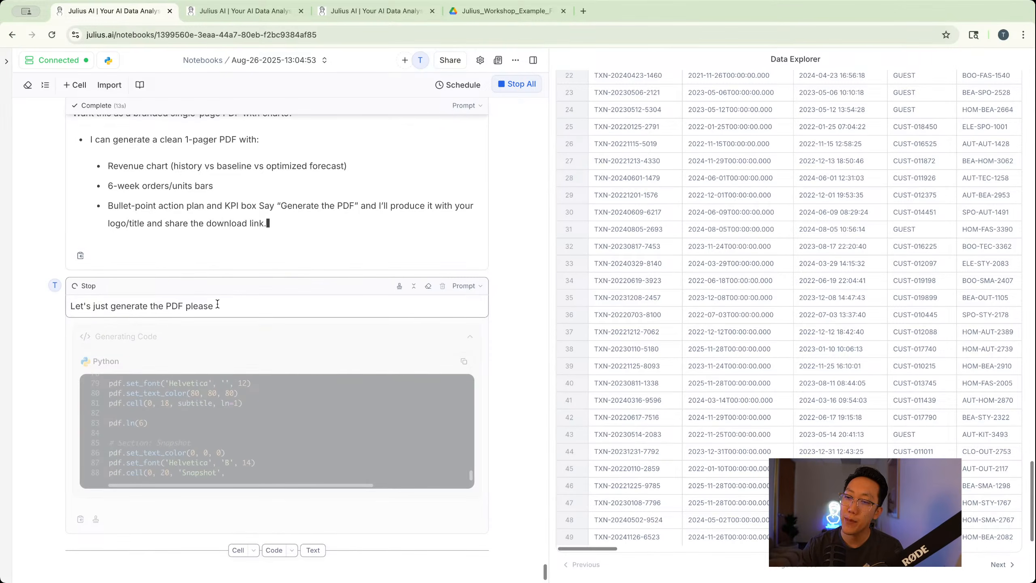
Follow the PDF generation to its end, download Weekly_Ops_Sales_Brief.pdf from the cell's output and open it
{"action": "scroll", "coordinate": [220, 308], "scroll_direction": "down", "scroll_amount": 1}
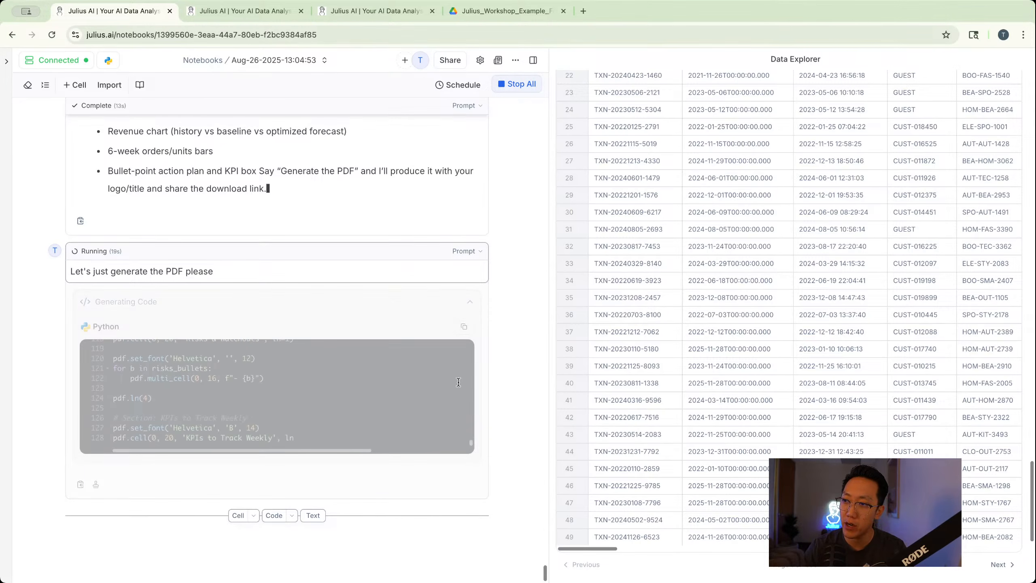
{"action": "left_click", "coordinate": [546, 382]}
{"action": "scroll", "coordinate": [543, 383], "scroll_direction": "down", "scroll_amount": 10}
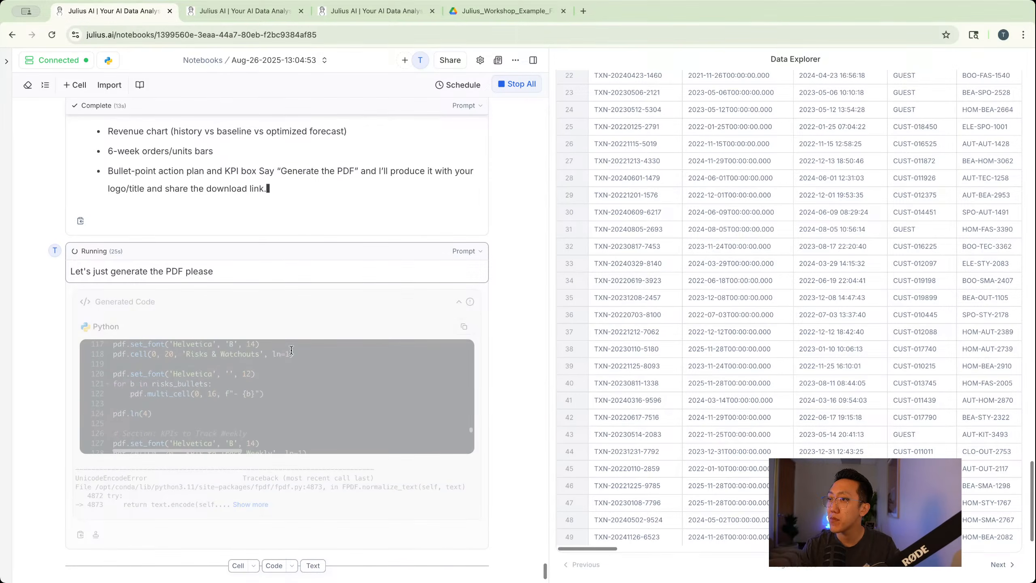
{"action": "scroll", "coordinate": [291, 355], "scroll_direction": "down", "scroll_amount": 4}
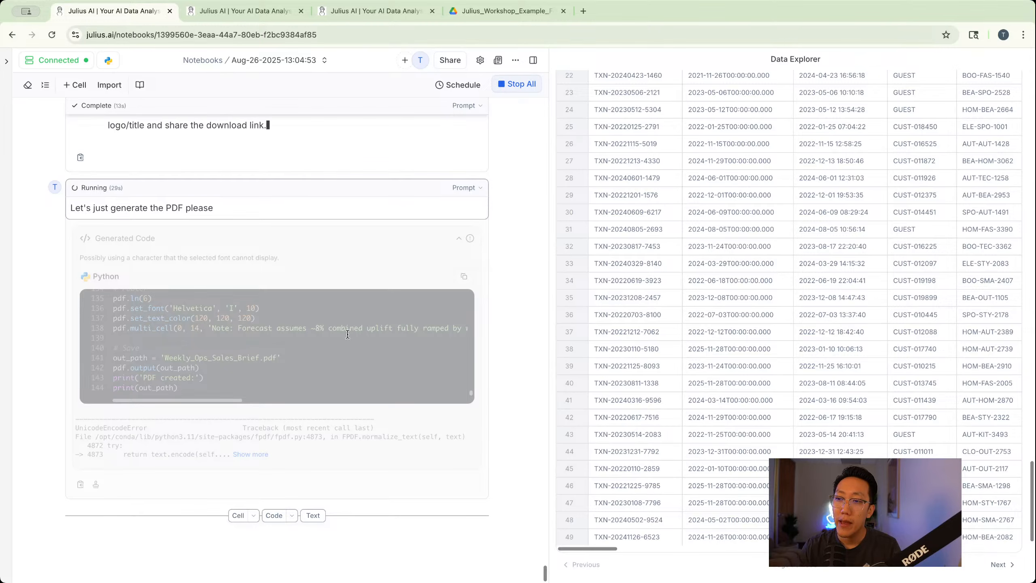
{"action": "scroll", "coordinate": [494, 348], "scroll_direction": "down", "scroll_amount": 3}
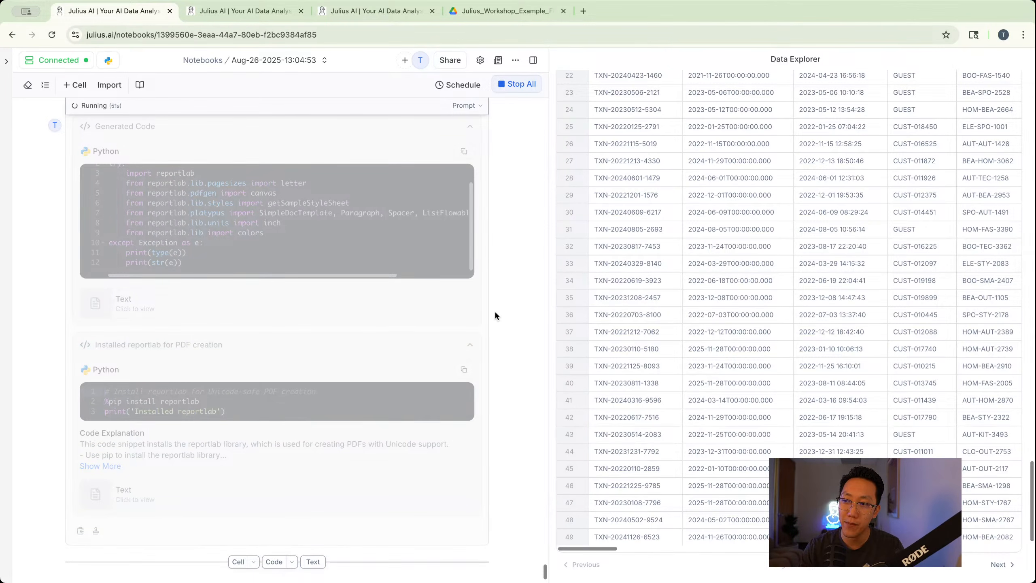
{"action": "scroll", "coordinate": [492, 314], "scroll_direction": "down", "scroll_amount": 1}
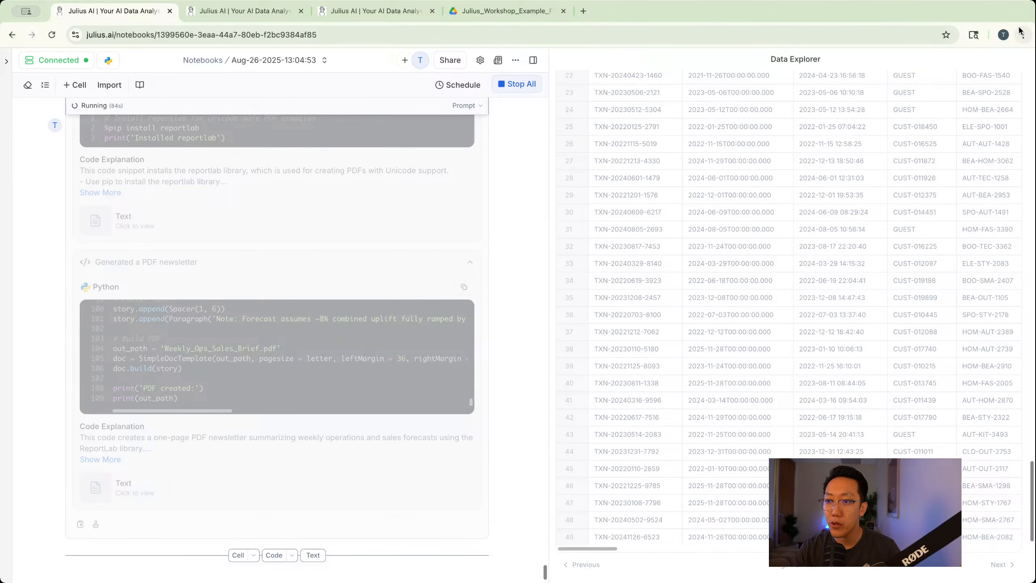
{"action": "scroll", "coordinate": [526, 358], "scroll_direction": "down", "scroll_amount": 2}
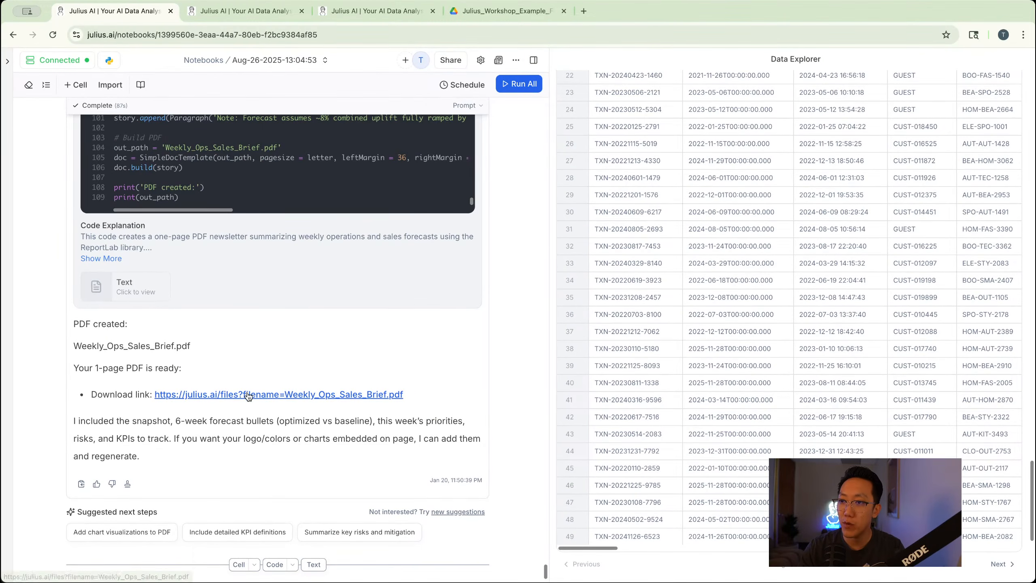
{"action": "left_click", "coordinate": [249, 394]}
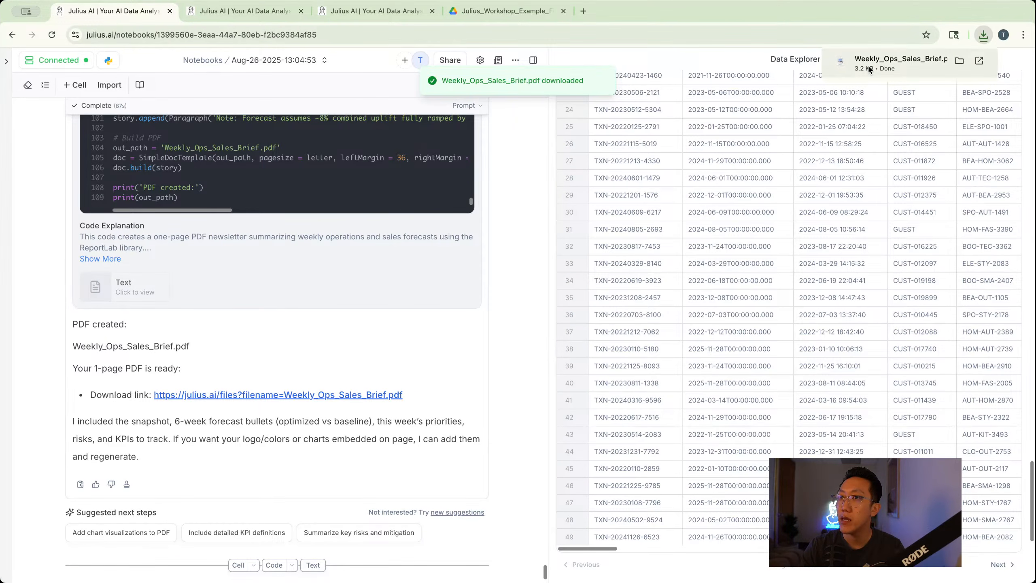
{"action": "left_click", "coordinate": [874, 70]}
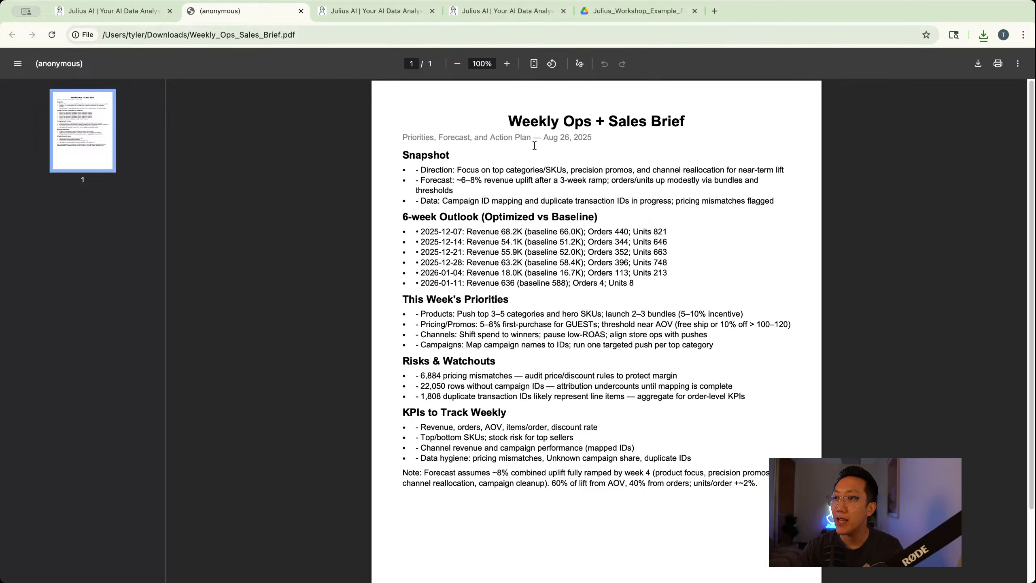
Read the Weekly Ops + Sales Brief PDF, checking its date line, This Week's Priorities and KPIs to Track Weekly
{"action": "left_click_drag", "start_coordinate": [403, 138], "coordinate": [592, 141]}
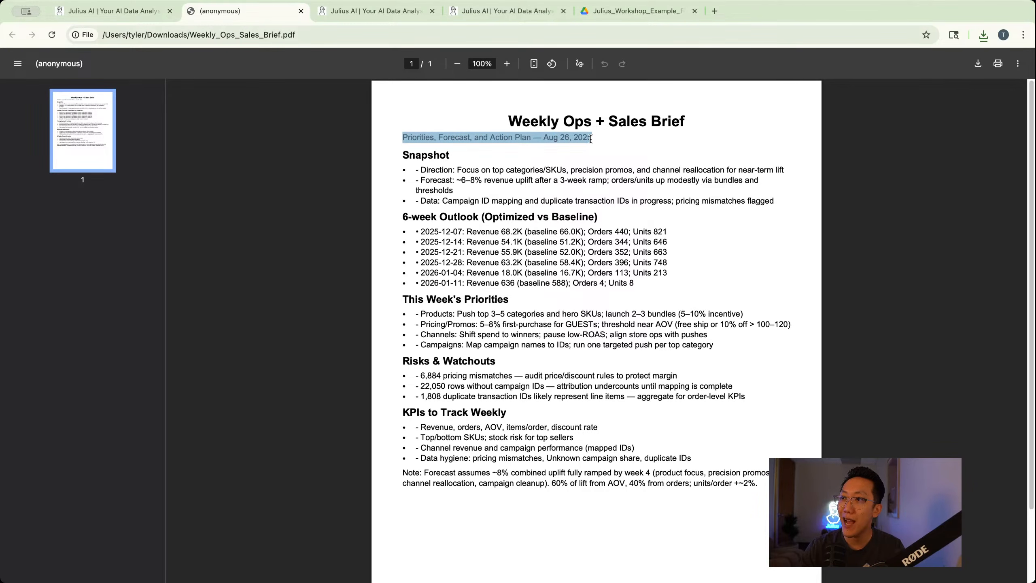
{"action": "left_click", "coordinate": [583, 145]}
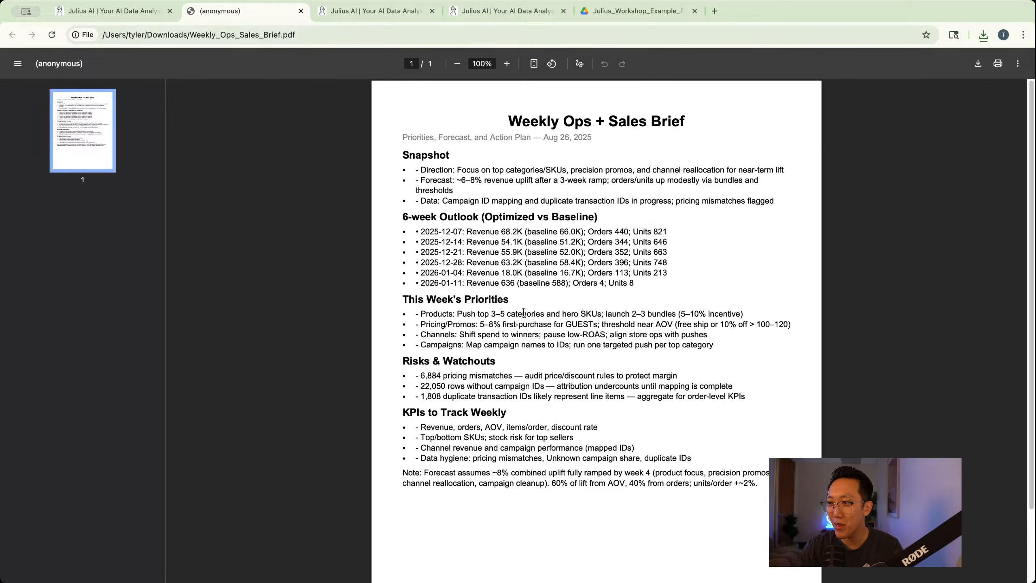
{"action": "left_click_drag", "start_coordinate": [418, 315], "coordinate": [675, 345]}
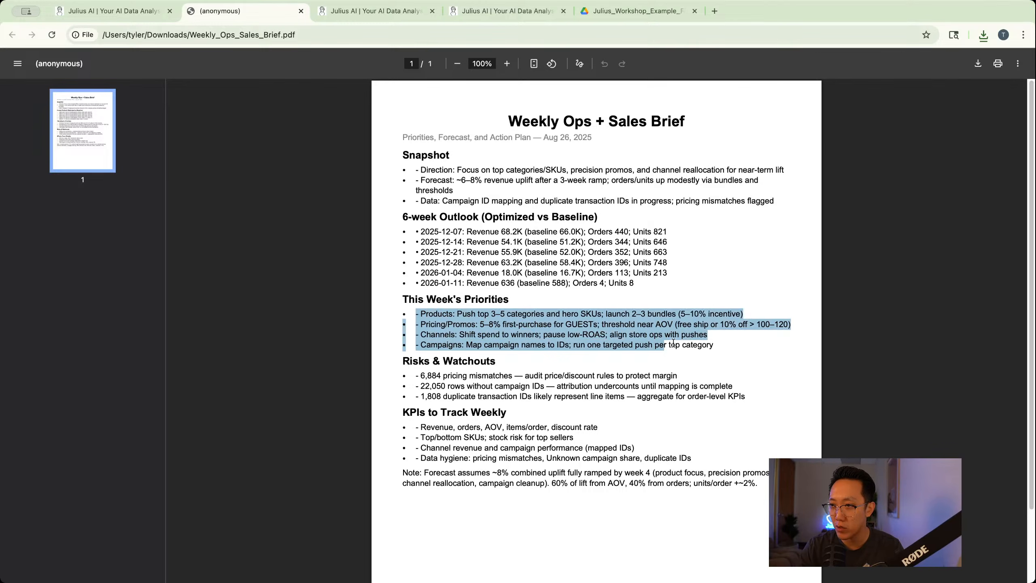
{"action": "left_click", "coordinate": [661, 343]}
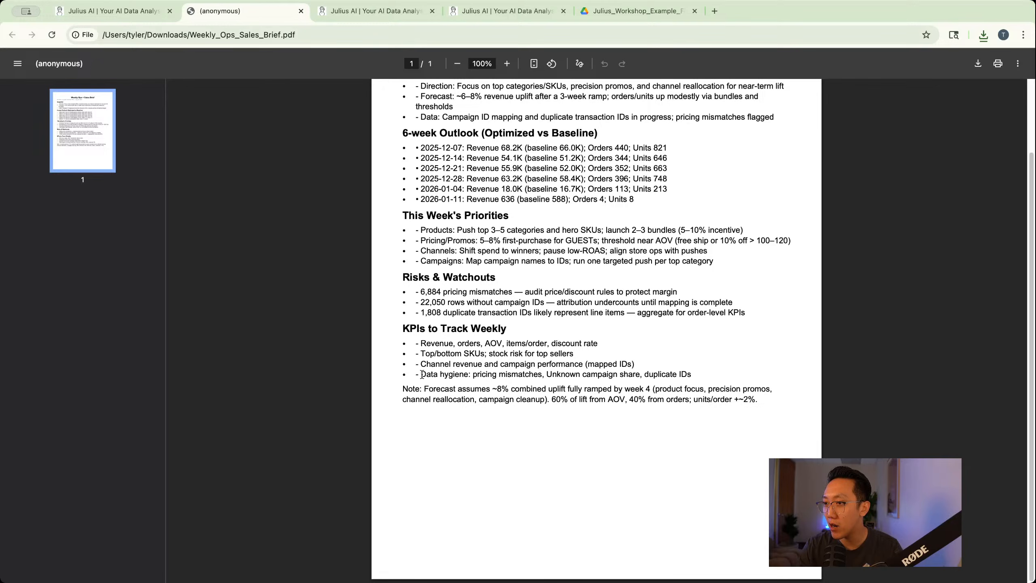
{"action": "left_click_drag", "start_coordinate": [416, 343], "coordinate": [679, 427]}
{"action": "left_click", "coordinate": [680, 428]}
{"action": "scroll", "coordinate": [685, 430], "scroll_direction": "up", "scroll_amount": 3}
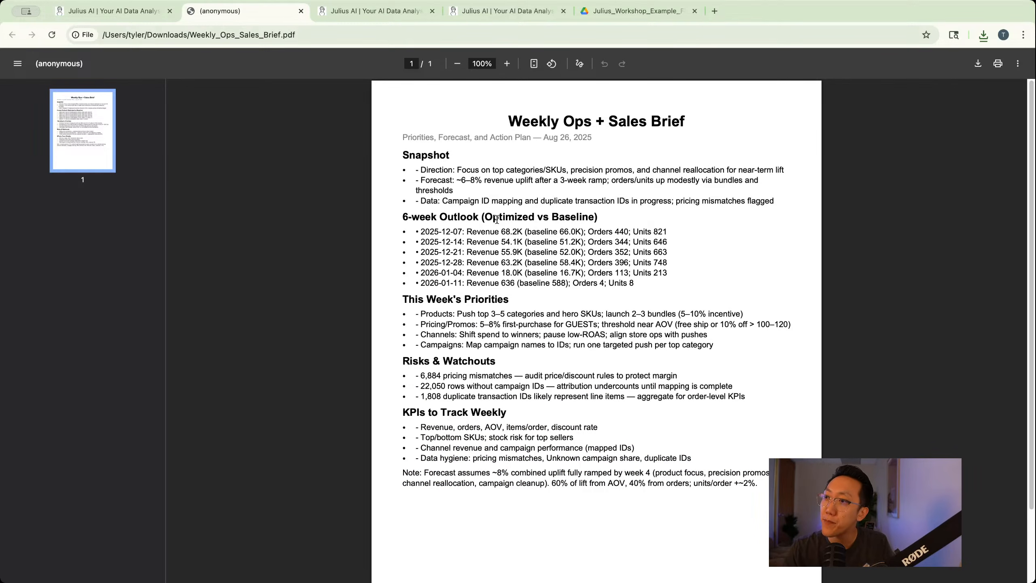
Return to the Julius notebook and rename it "Product Analysis for Weekly Sales Meeting"
{"action": "left_click", "coordinate": [118, 12]}
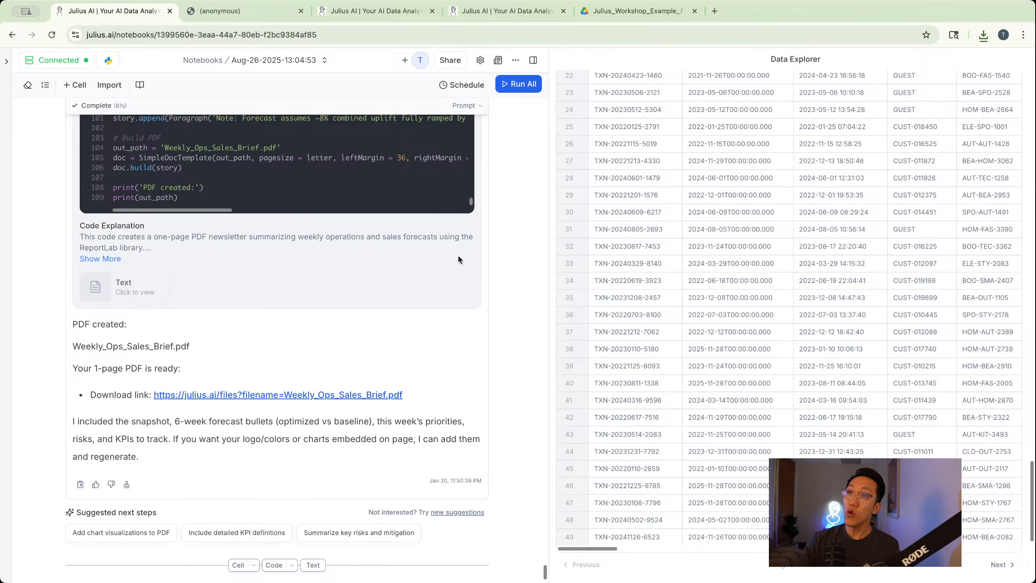
{"action": "scroll", "coordinate": [458, 259], "scroll_direction": "up", "scroll_amount": 3}
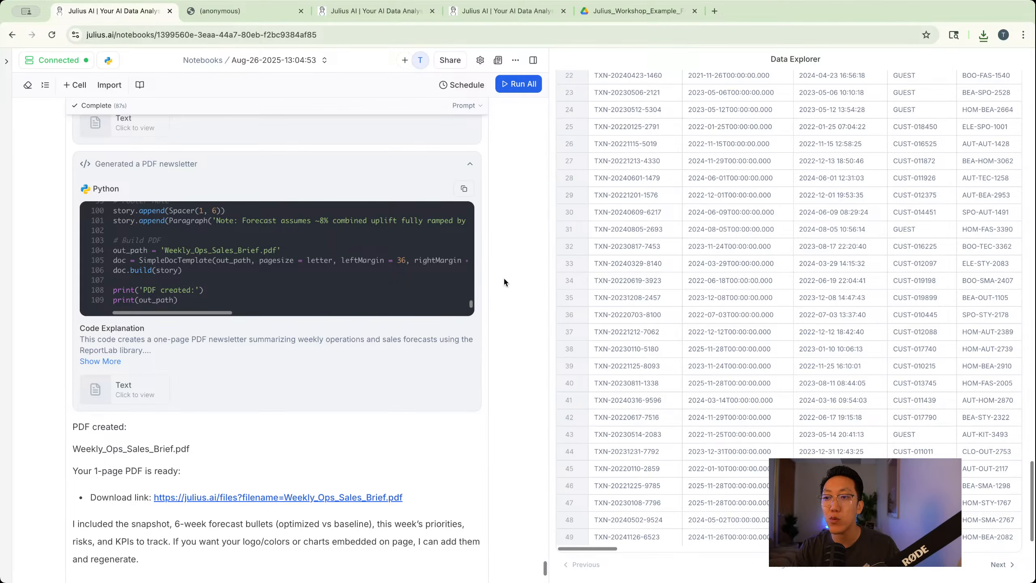
{"action": "scroll", "coordinate": [503, 278], "scroll_direction": "up", "scroll_amount": 10}
{"action": "scroll", "coordinate": [505, 282], "scroll_direction": "up", "scroll_amount": 15}
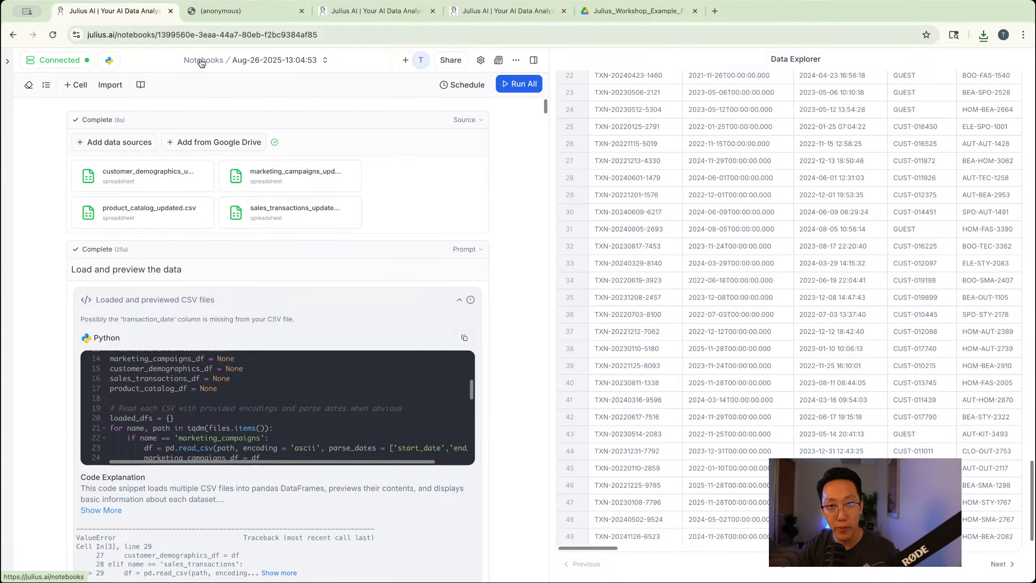
{"action": "left_click", "coordinate": [276, 60]}
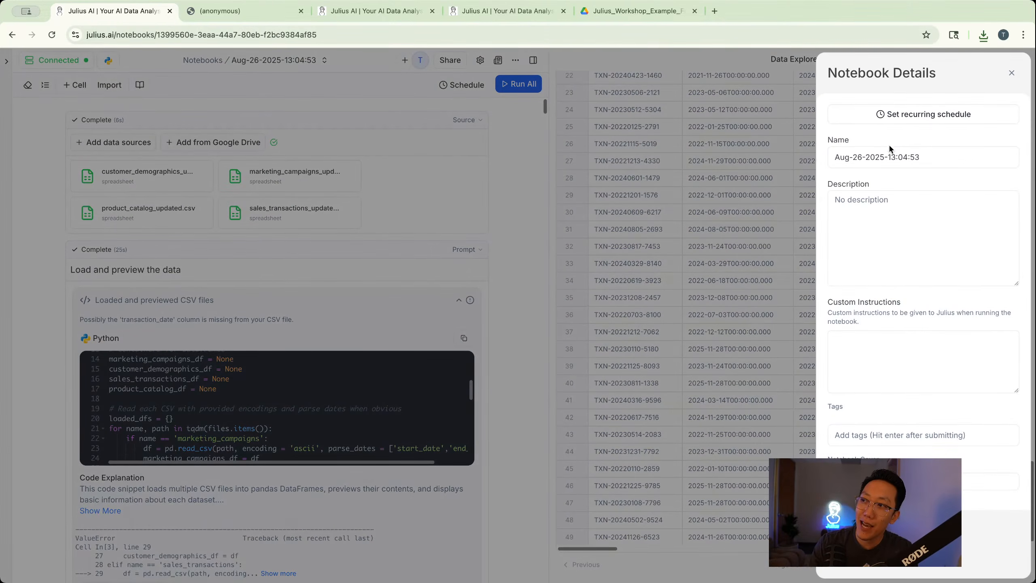
{"action": "left_click", "coordinate": [928, 160]}
{"action": "key", "text": "super+a"}
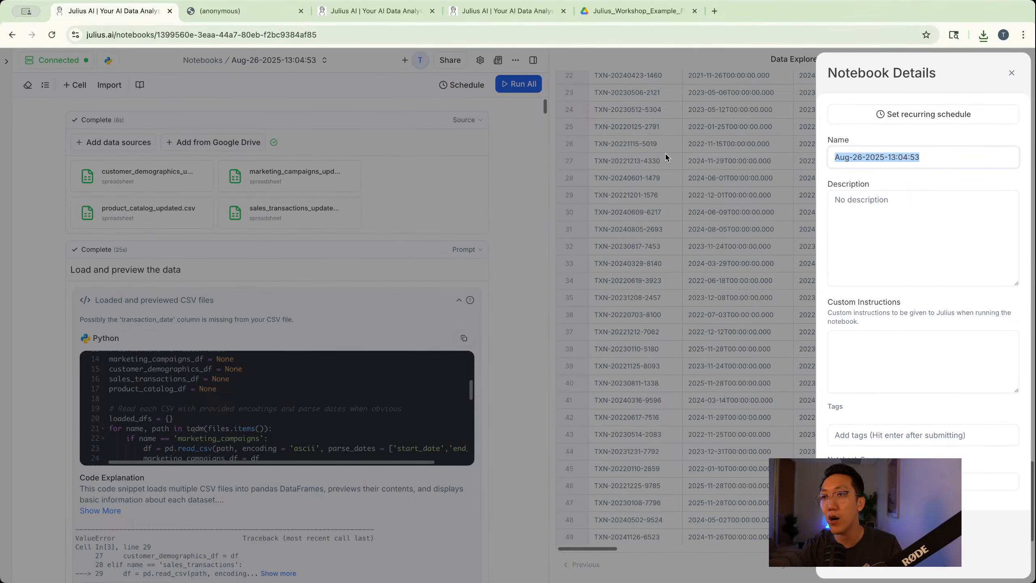
{"action": "type", "text": "Product A"}
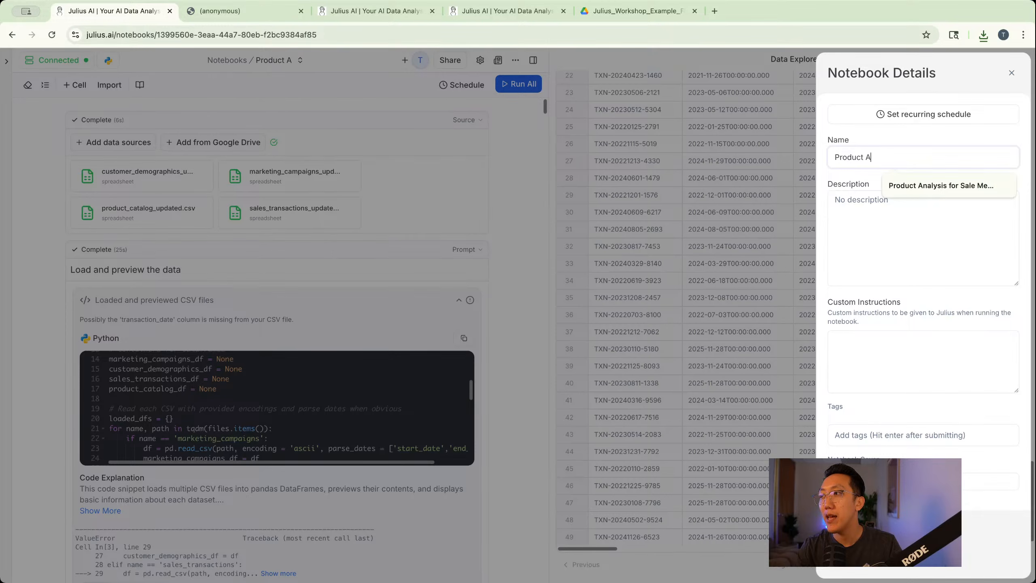
{"action": "type", "text": "nalysis for Weekly Sales Meeting"}
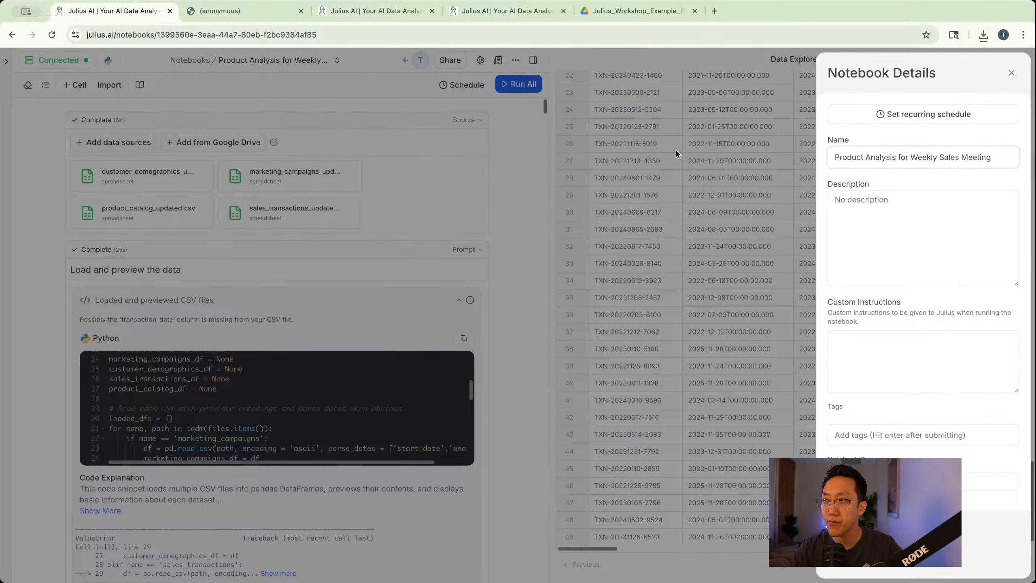
{"action": "left_click", "coordinate": [710, 153]}
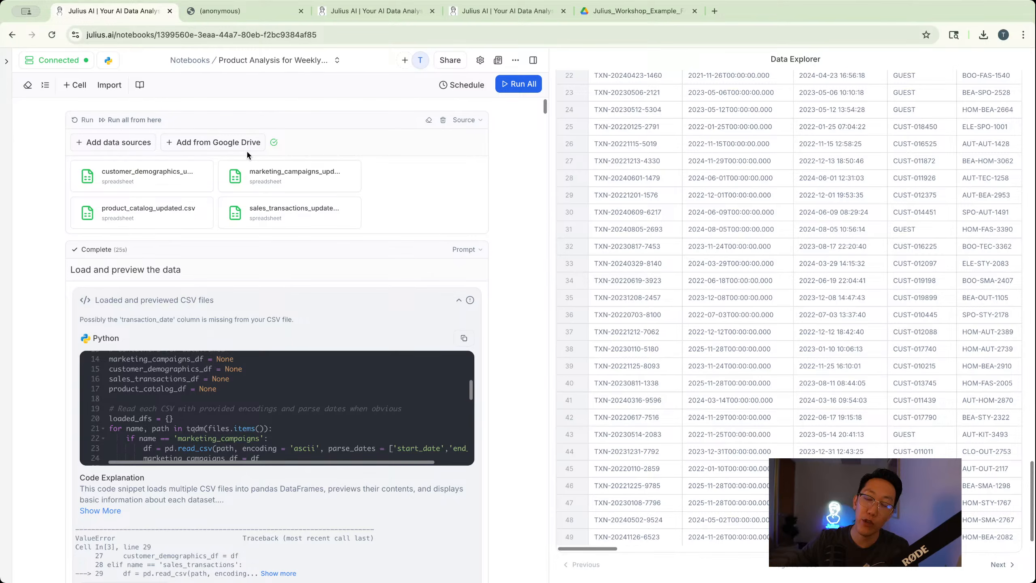
Create a new run of the "Product Analysis for Weekly Sales Meeting" notebook from the My Notebooks list
{"action": "left_click", "coordinate": [187, 62]}
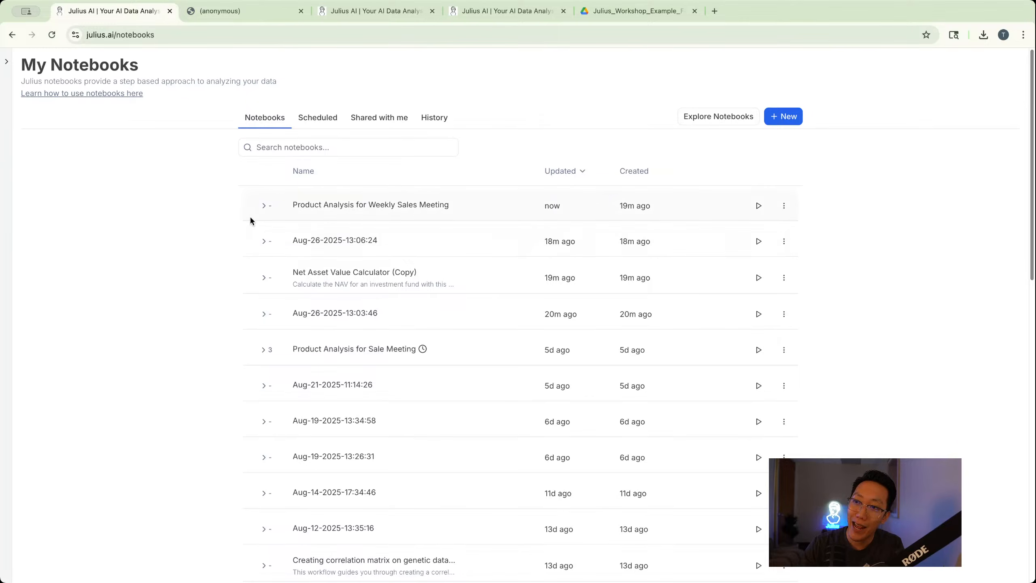
{"action": "left_click", "coordinate": [262, 206]}
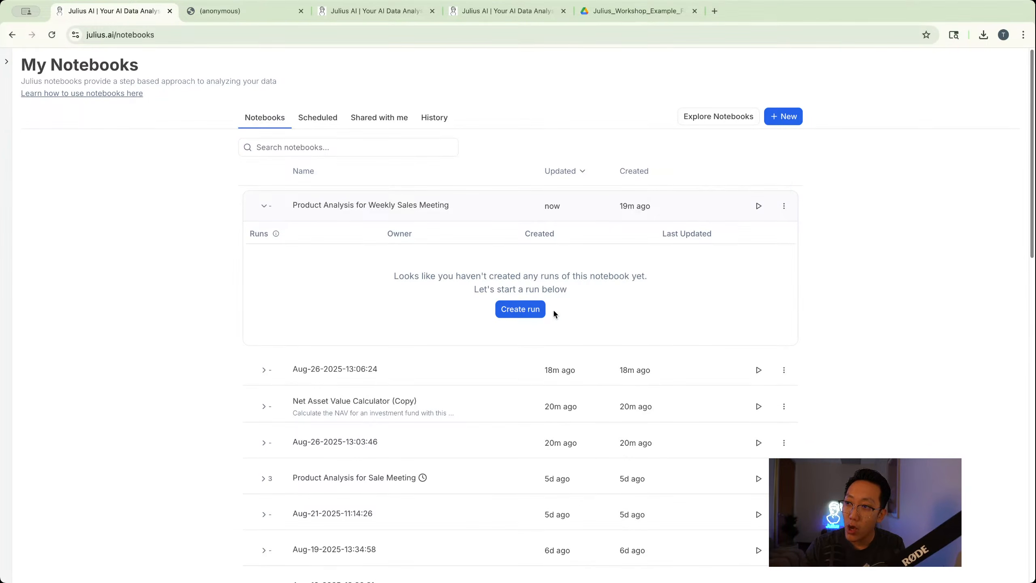
{"action": "left_click", "coordinate": [520, 309]}
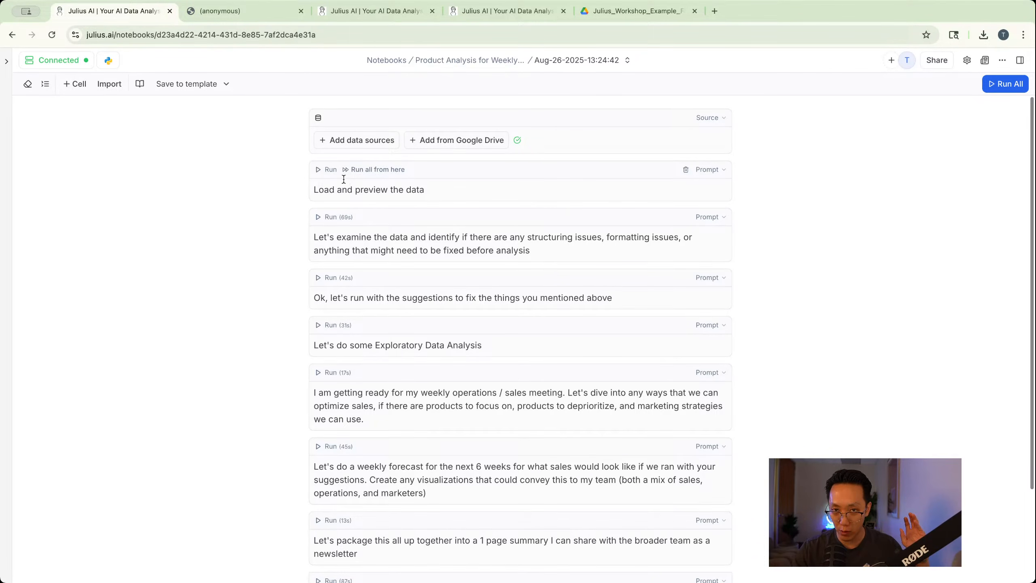
Add all four CSV files from the Google Drive folder Julius_Workshop_Example_Files as data sources of the new run
{"action": "scroll", "coordinate": [338, 182], "scroll_direction": "down", "scroll_amount": 3}
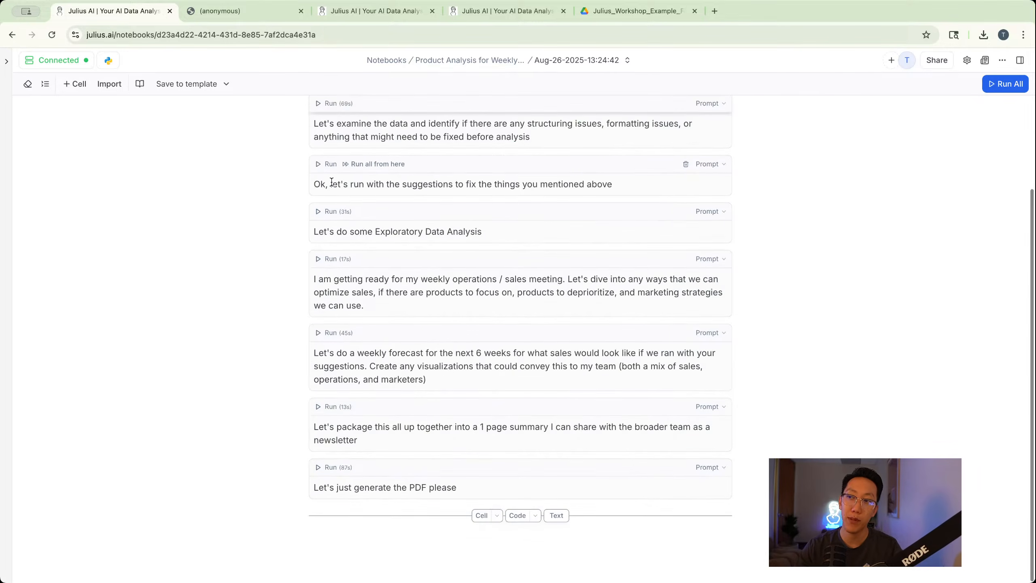
{"action": "scroll", "coordinate": [338, 182], "scroll_direction": "up", "scroll_amount": 3}
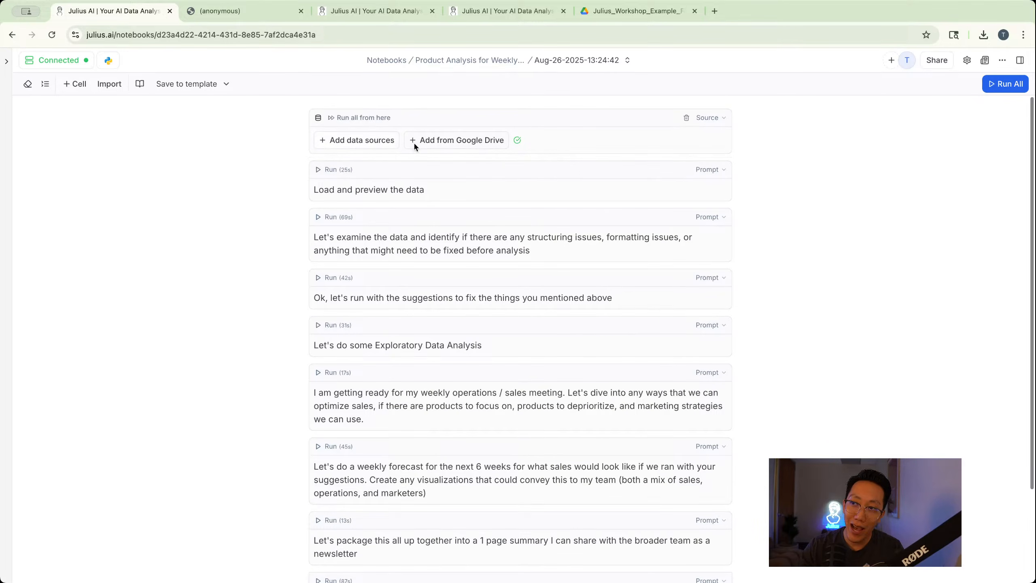
{"action": "left_click", "coordinate": [453, 140]}
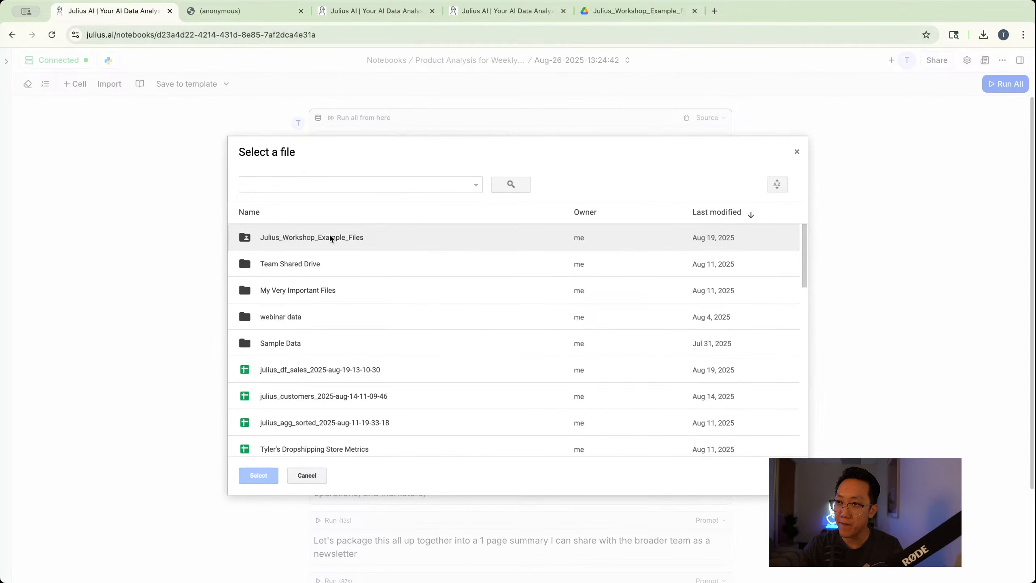
{"action": "double_click", "coordinate": [329, 234]}
{"action": "left_click", "coordinate": [306, 248]}
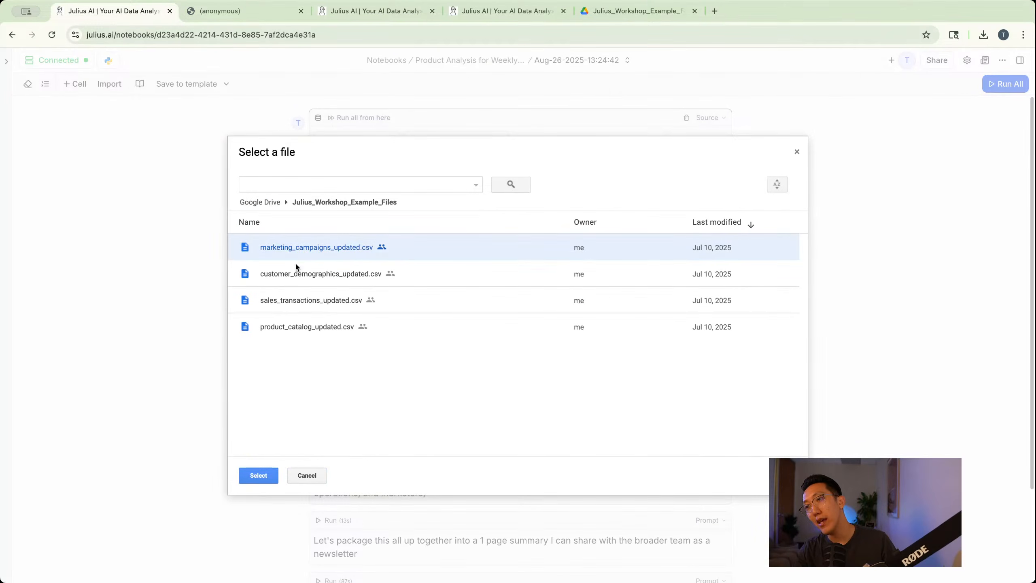
{"action": "left_click", "coordinate": [307, 330], "text": "shift"}
{"action": "left_click", "coordinate": [264, 475]}
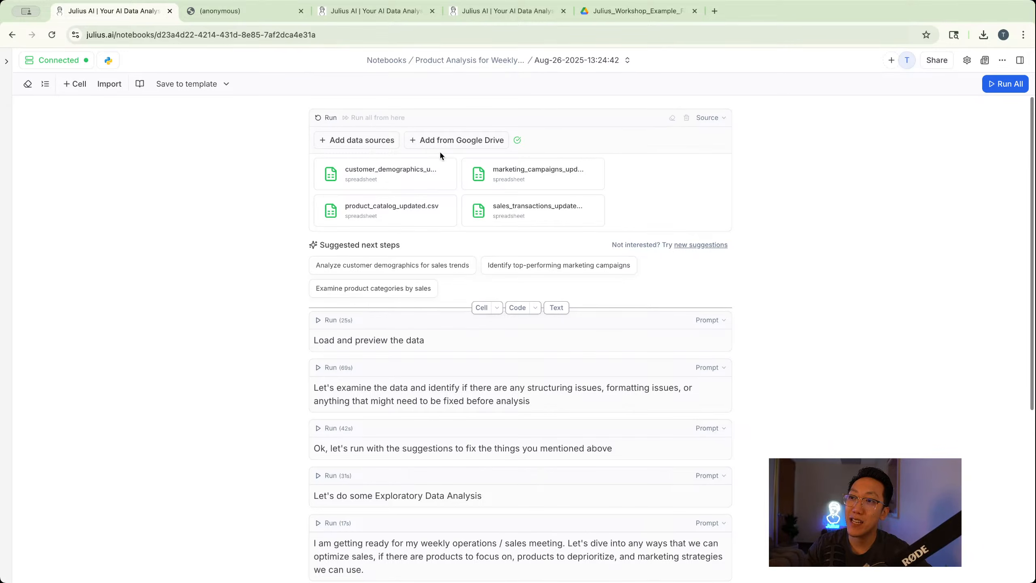
Open the Data Connectors page and look over the existing connections and the connectors that can be added
{"action": "mouse_move", "coordinate": [6, 63]}
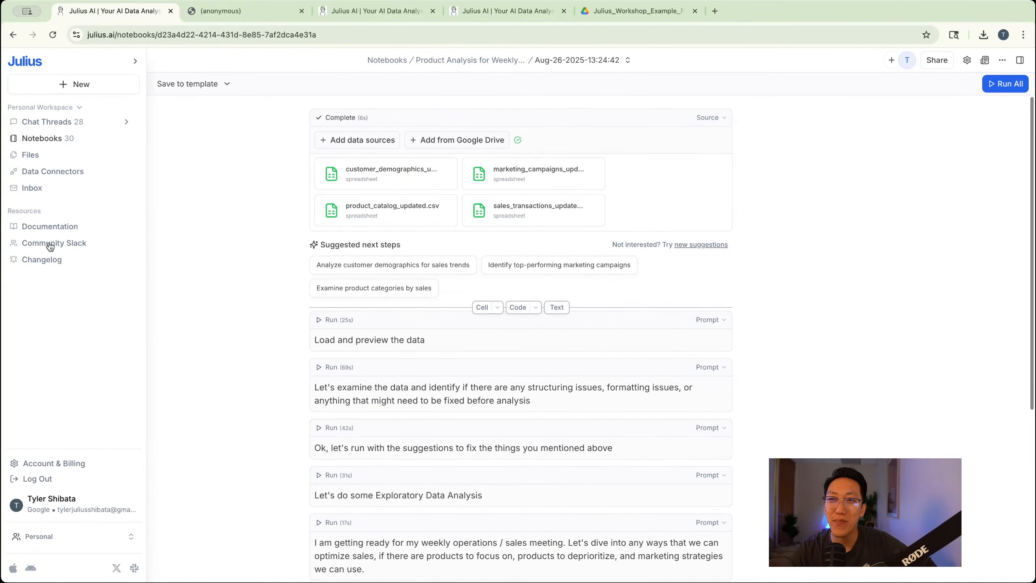
{"action": "left_click", "coordinate": [51, 172]}
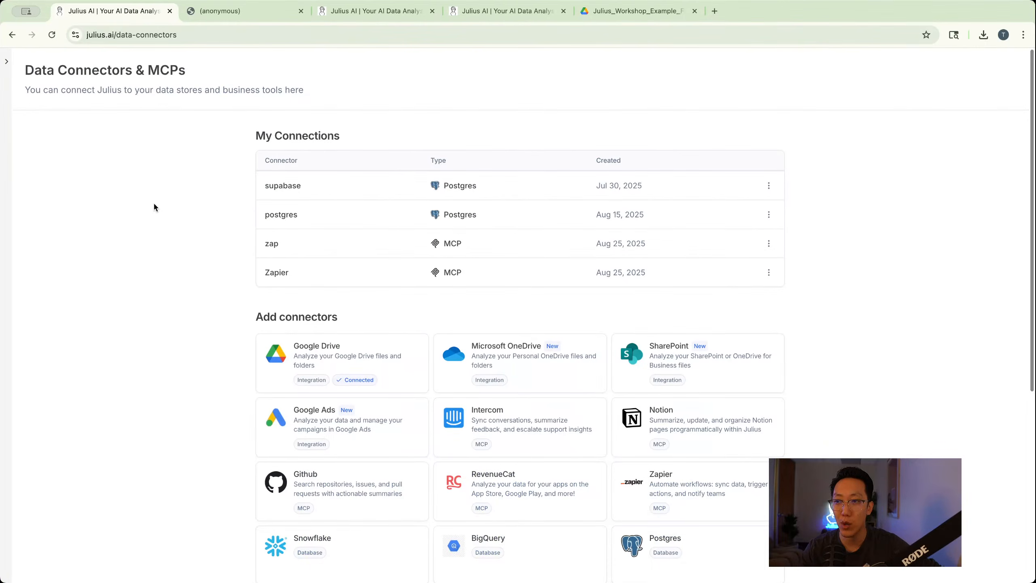
{"action": "scroll", "coordinate": [483, 130], "scroll_direction": "down", "scroll_amount": 6}
{"action": "scroll", "coordinate": [483, 130], "scroll_direction": "up", "scroll_amount": 2}
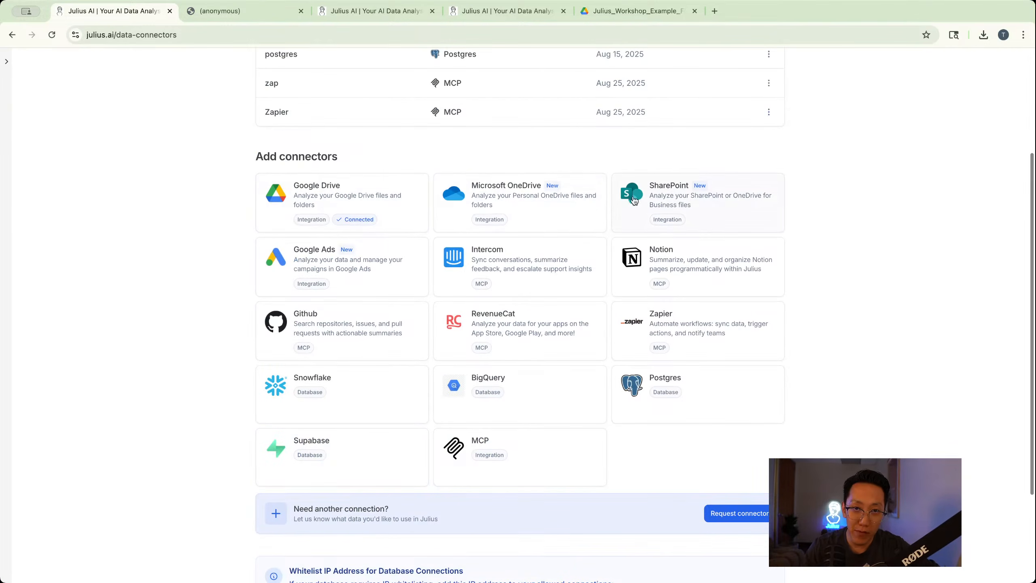
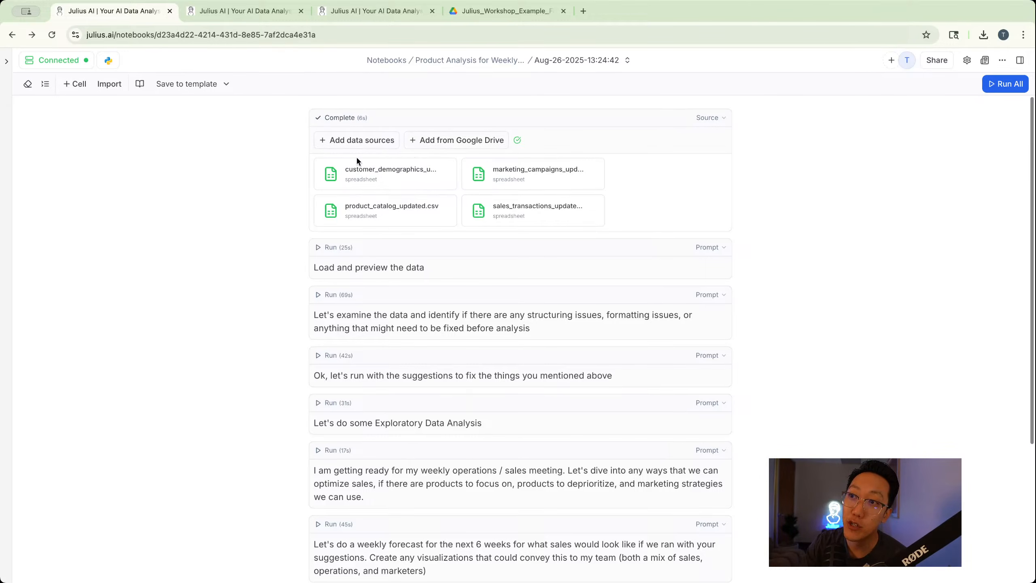
Back in the notebook run, view the connections and files offered as data sources without changing the selection
{"action": "left_click", "coordinate": [363, 142]}
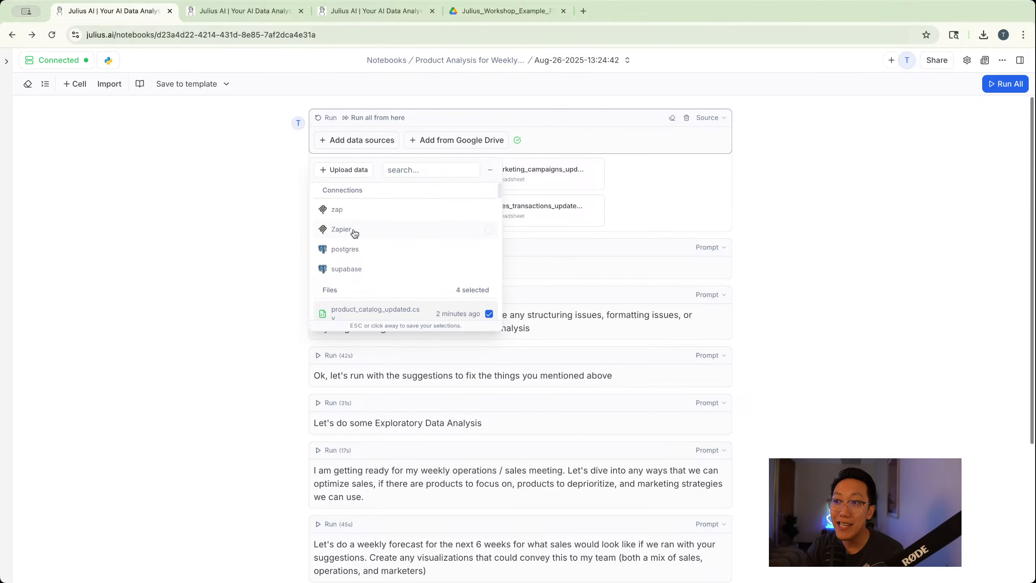
{"action": "scroll", "coordinate": [355, 233], "scroll_direction": "down", "scroll_amount": 2}
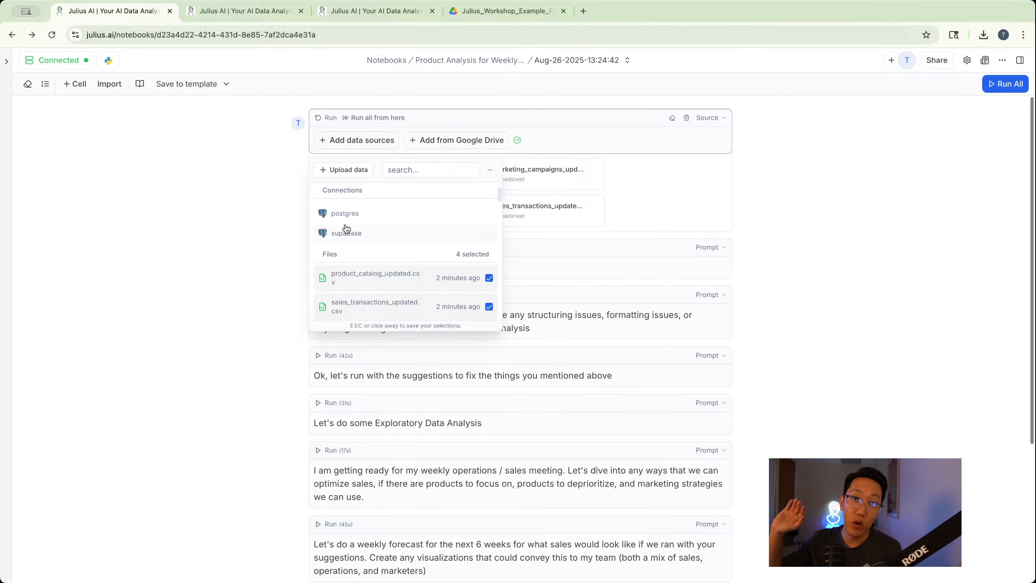
{"action": "left_click", "coordinate": [813, 198]}
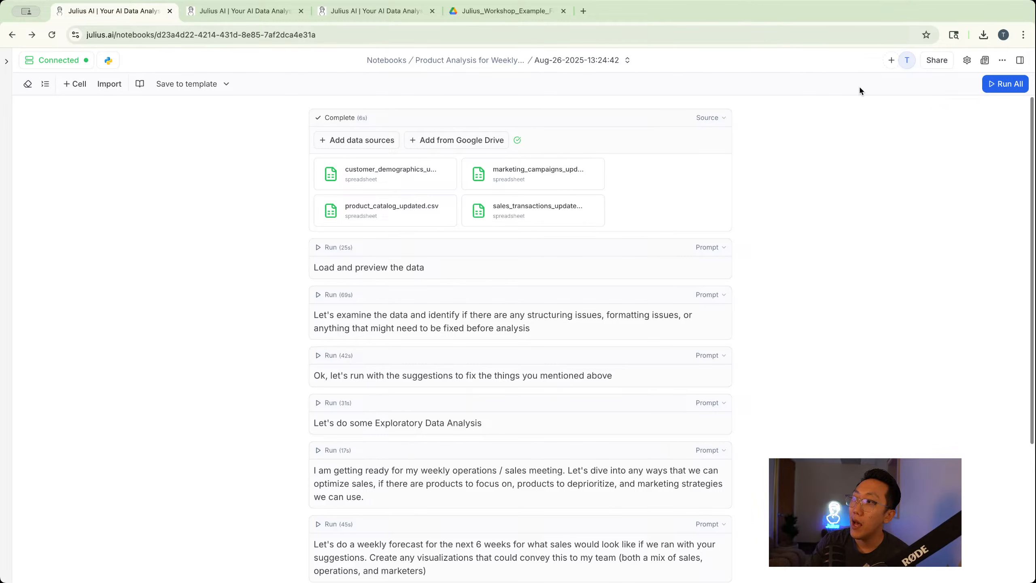
Go to the original "Product Analysis for Weekly Sales Meeting" notebook and enable a schedule for it
{"action": "left_click", "coordinate": [487, 67]}
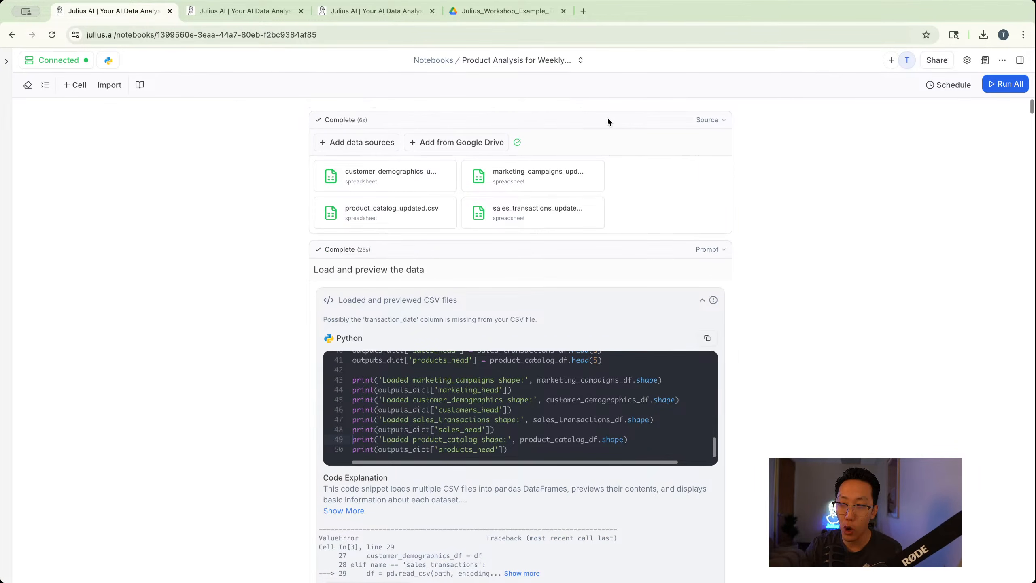
{"action": "left_click", "coordinate": [946, 88]}
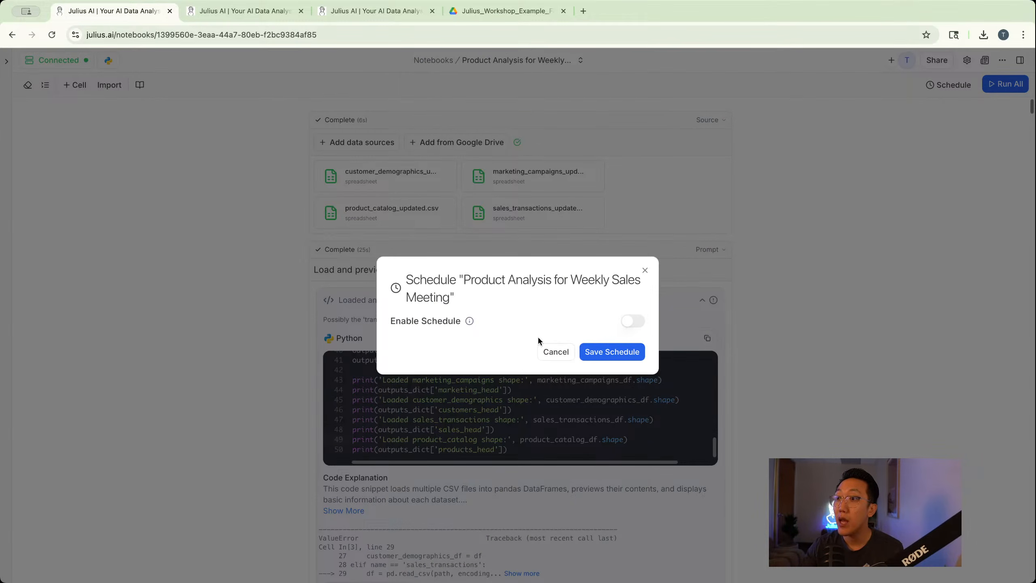
{"action": "mouse_move", "coordinate": [470, 321]}
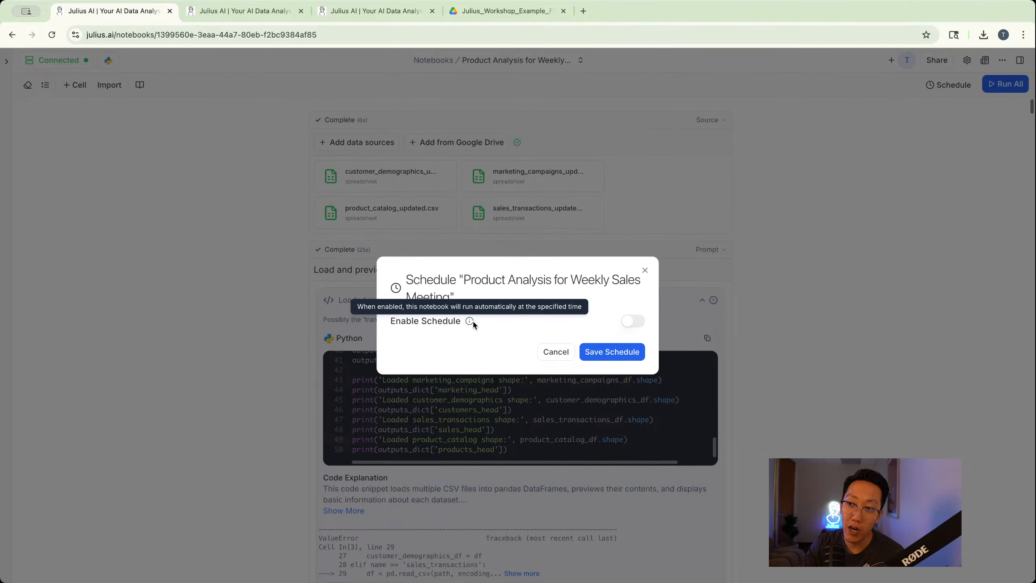
{"action": "left_click", "coordinate": [636, 321]}
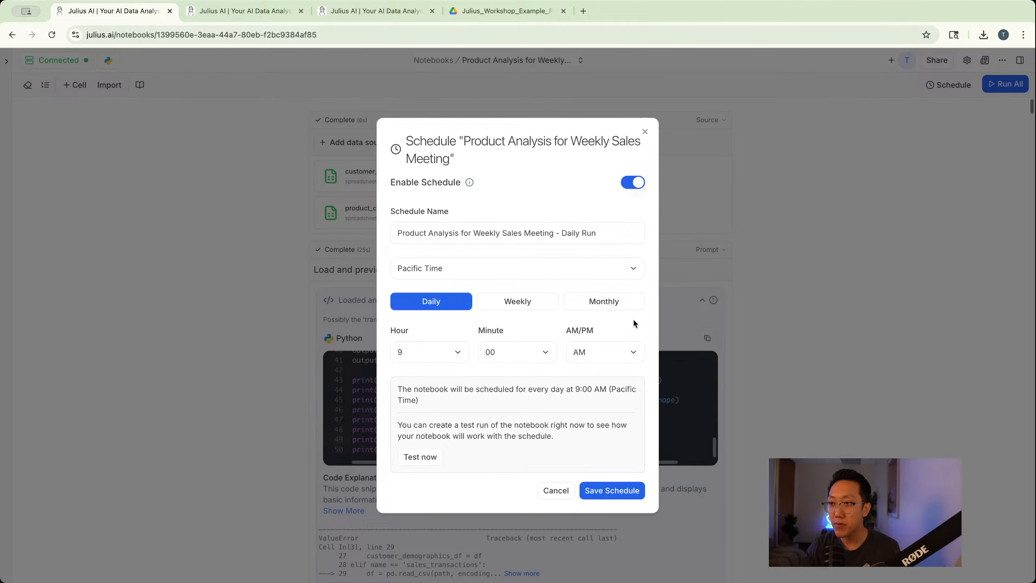
Inspect the schedule's name and its available US & Canada time zones, keeping both settings as they are
{"action": "left_click", "coordinate": [601, 229]}
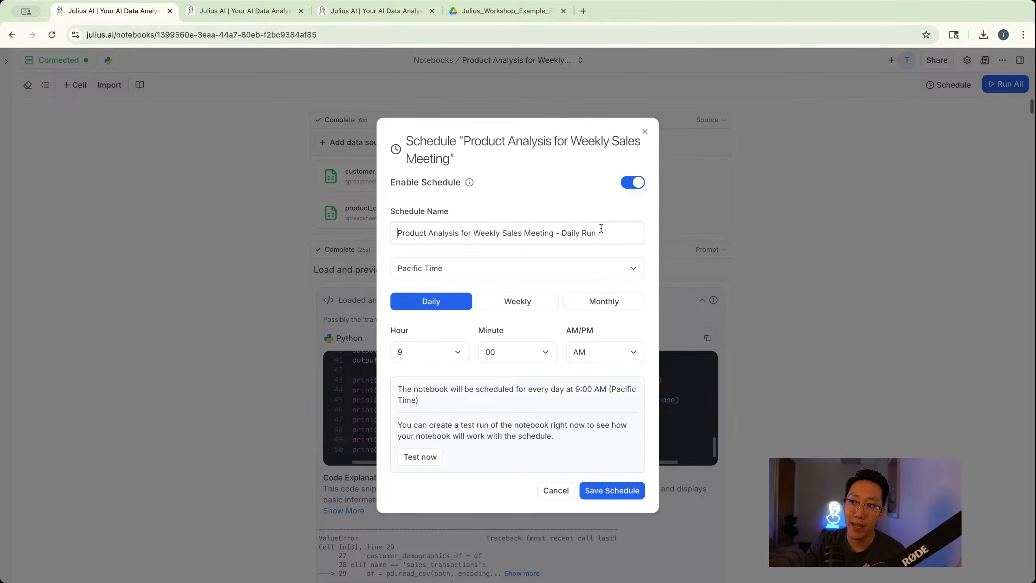
{"action": "left_click_drag", "start_coordinate": [602, 229], "coordinate": [420, 241]}
{"action": "double_click", "coordinate": [475, 242]}
{"action": "left_click", "coordinate": [468, 266]}
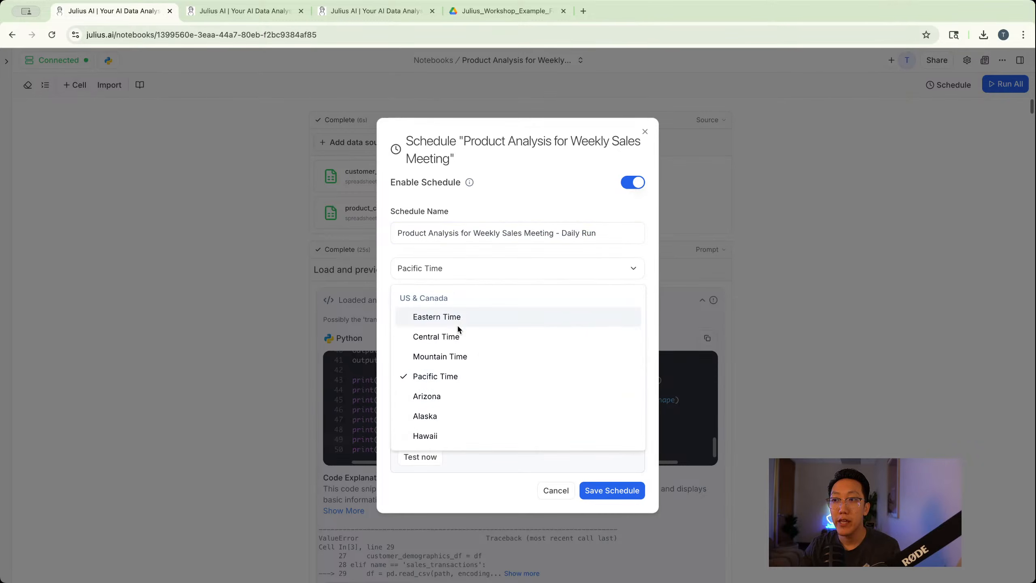
{"action": "left_click", "coordinate": [476, 208]}
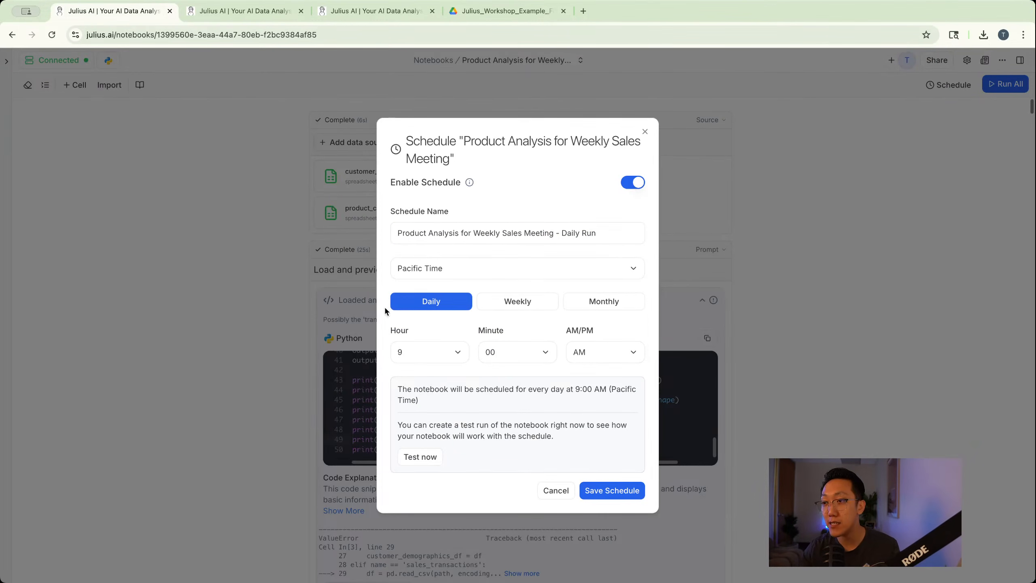
Set the notebook's schedule to run weekly on Tuesday at 2:00 PM
{"action": "left_click", "coordinate": [523, 305]}
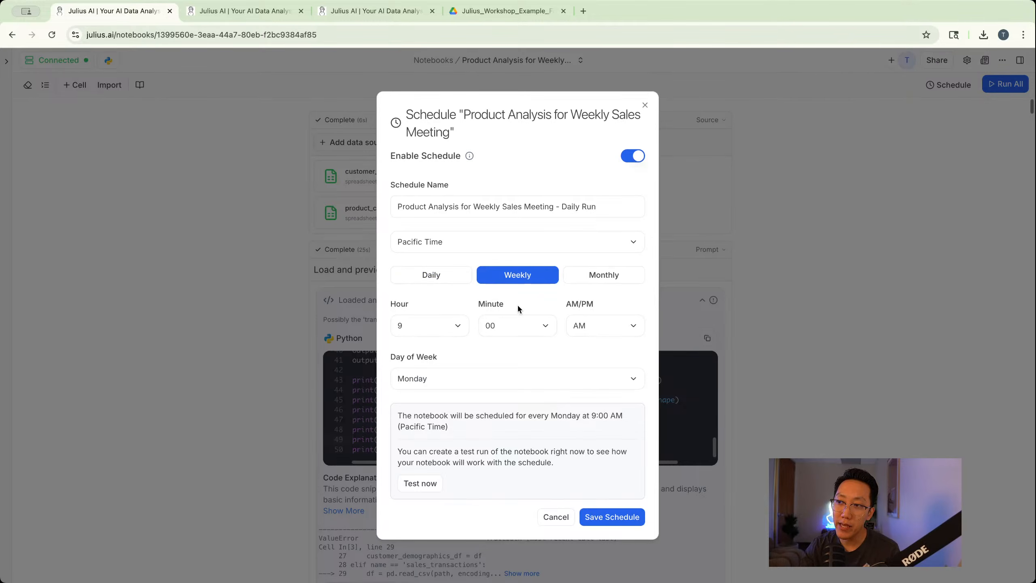
{"action": "left_click", "coordinate": [454, 328]}
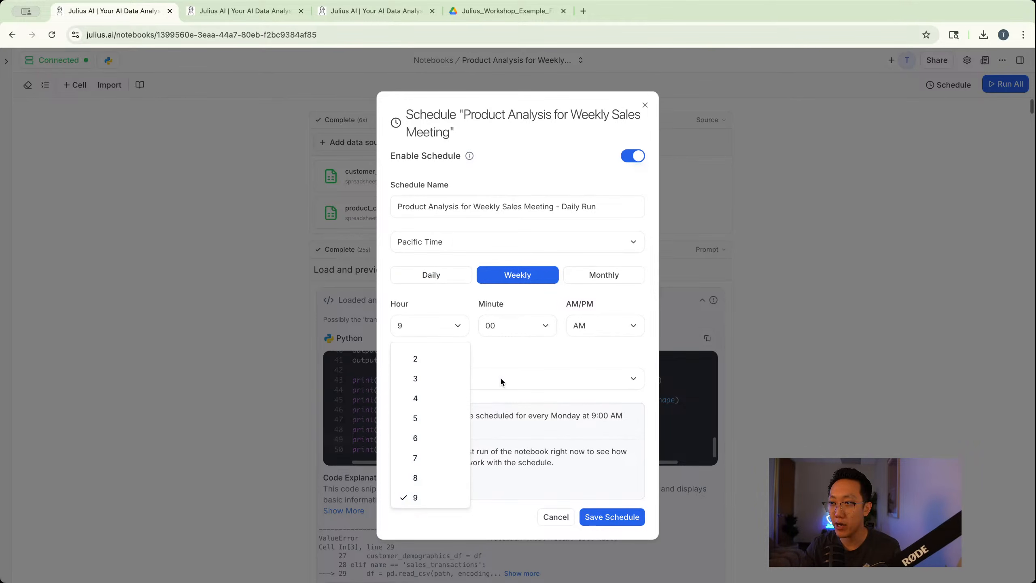
{"action": "left_click", "coordinate": [448, 330]}
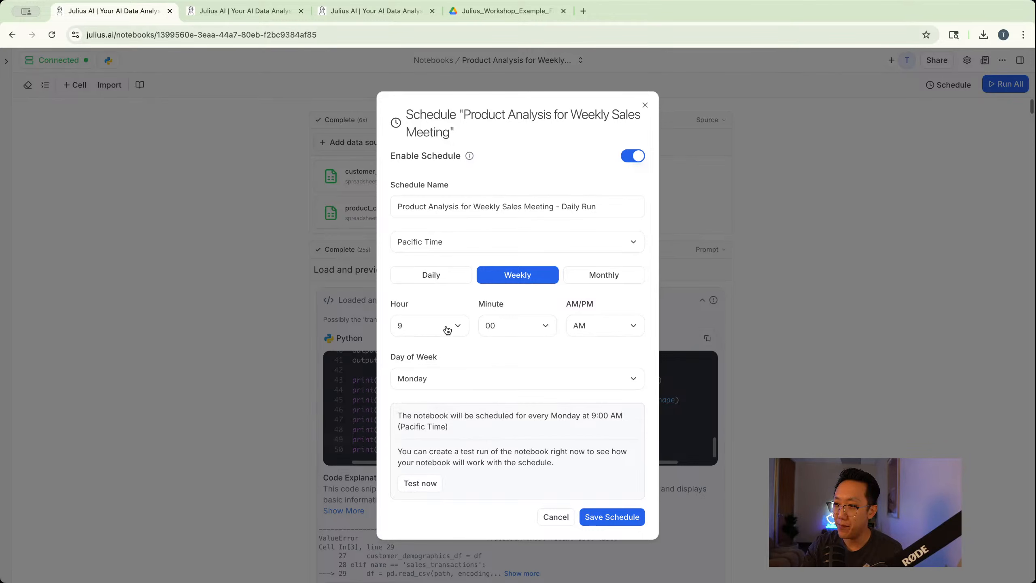
{"action": "left_click", "coordinate": [447, 330]}
{"action": "left_click", "coordinate": [428, 357]}
{"action": "left_click", "coordinate": [595, 321]}
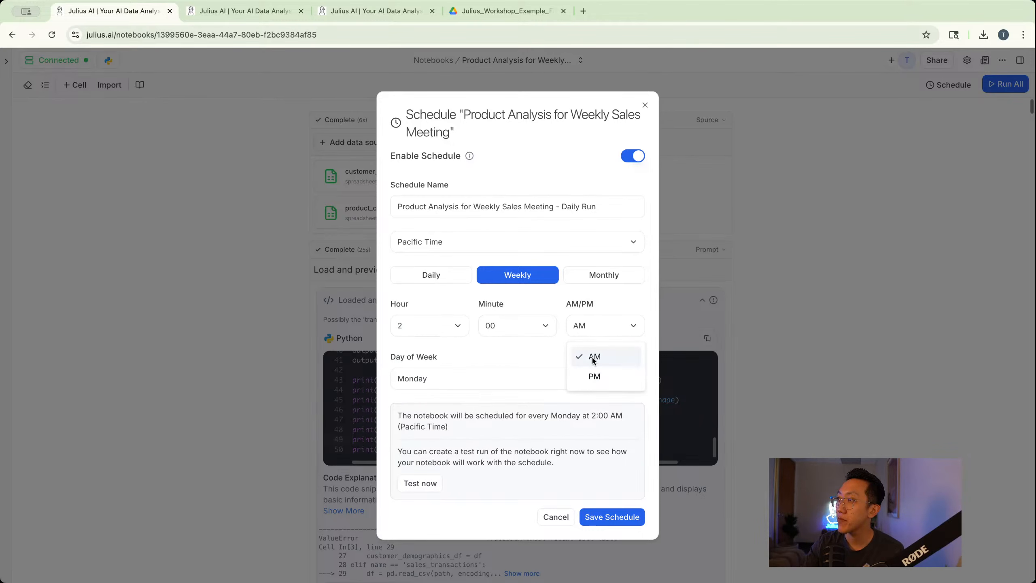
{"action": "left_click", "coordinate": [595, 376]}
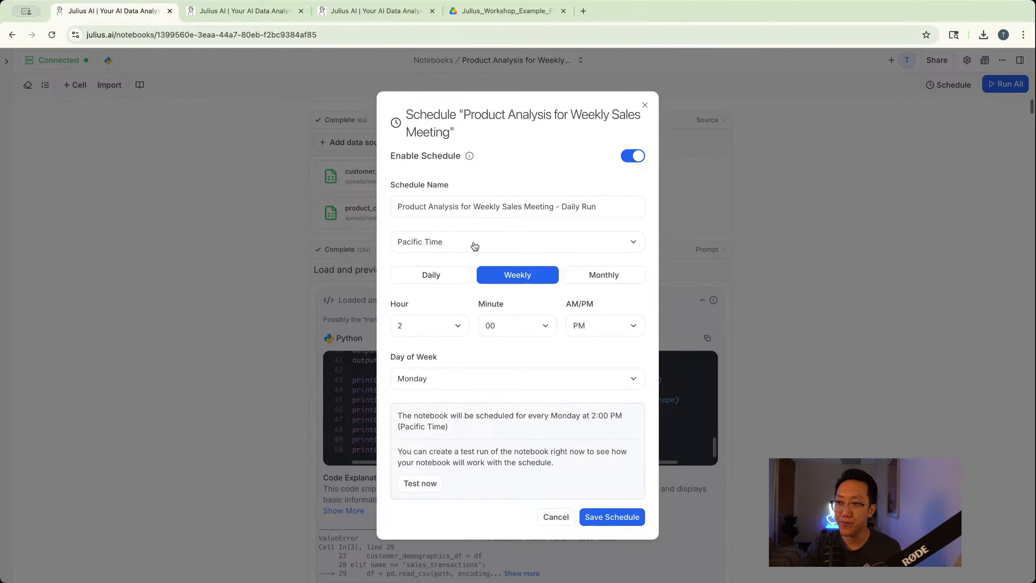
{"action": "left_click", "coordinate": [472, 380]}
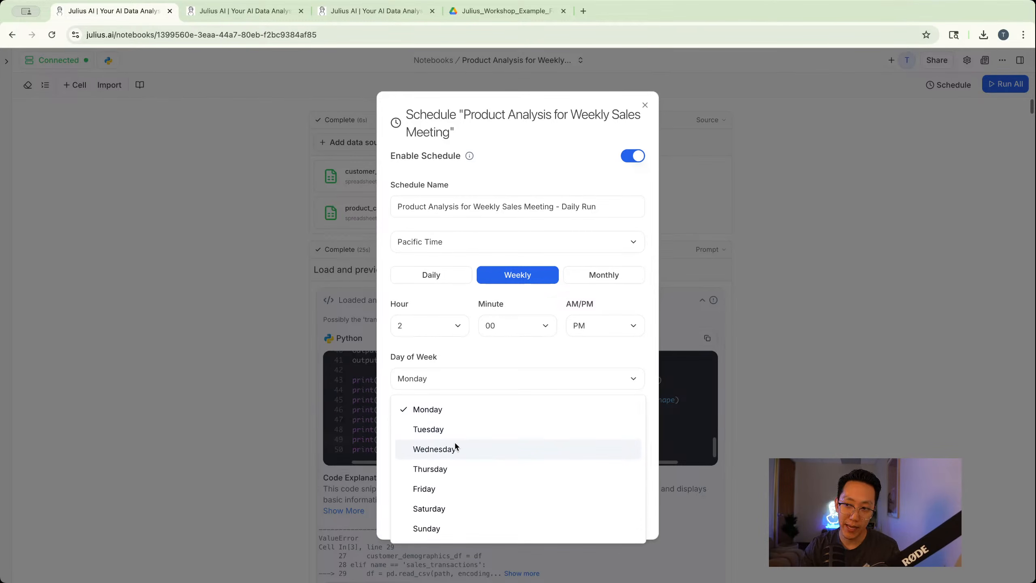
{"action": "left_click", "coordinate": [434, 429]}
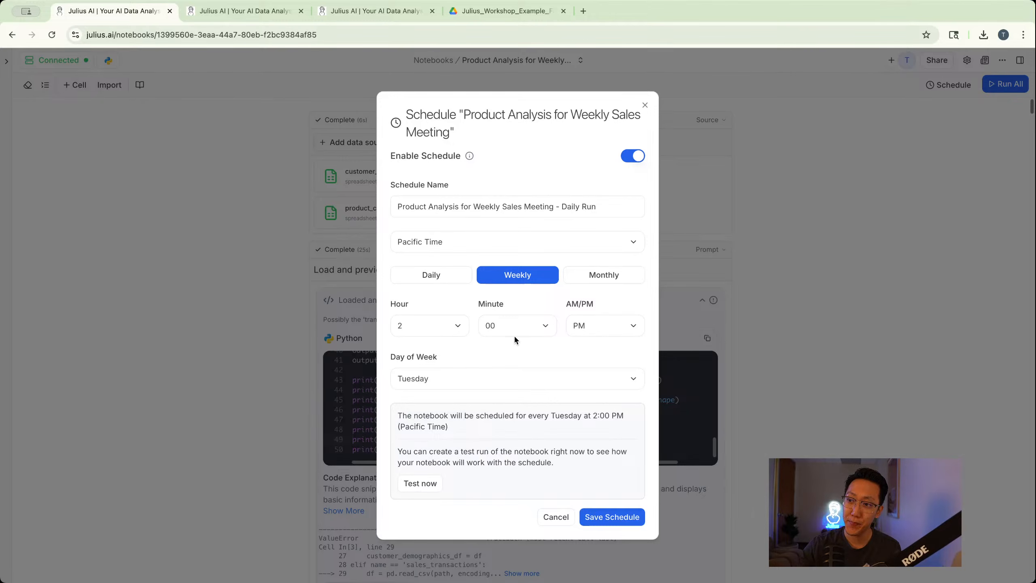
Start a test run of the scheduled notebook and check the responses in its prompt cells
{"action": "left_click", "coordinate": [420, 483]}
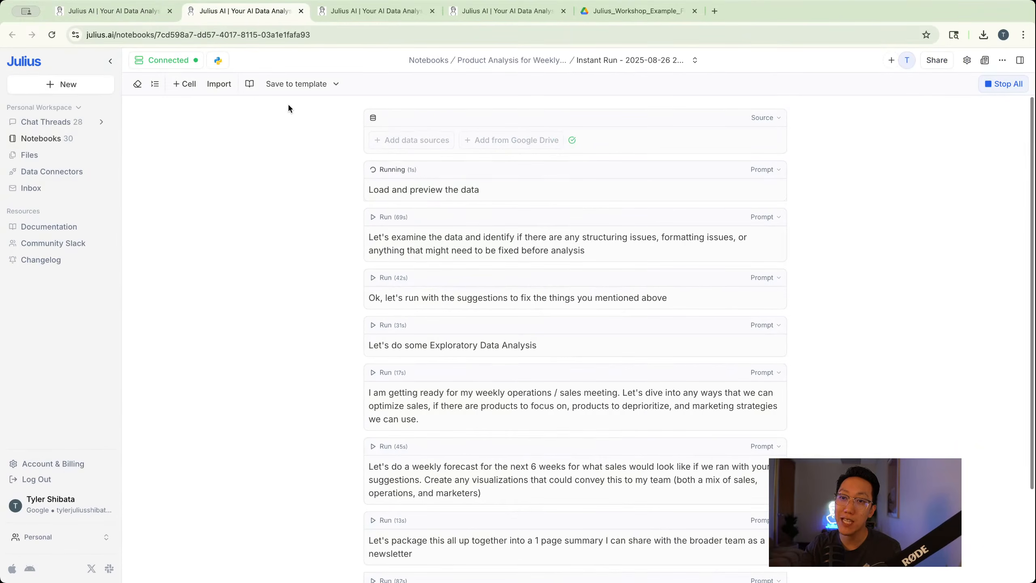
{"action": "left_click", "coordinate": [118, 11]}
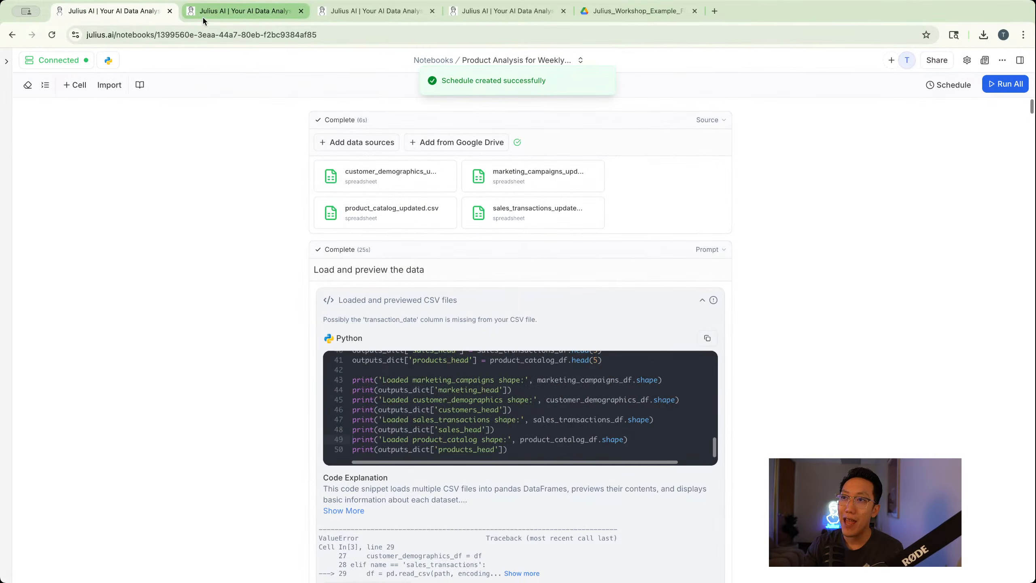
{"action": "left_click", "coordinate": [235, 11]}
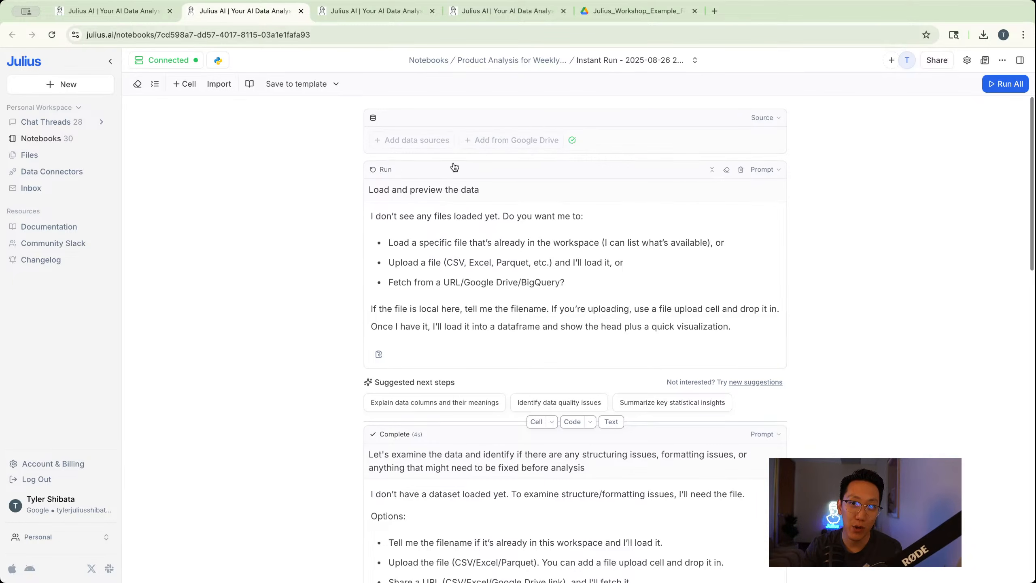
{"action": "scroll", "coordinate": [453, 162], "scroll_direction": "down", "scroll_amount": 15}
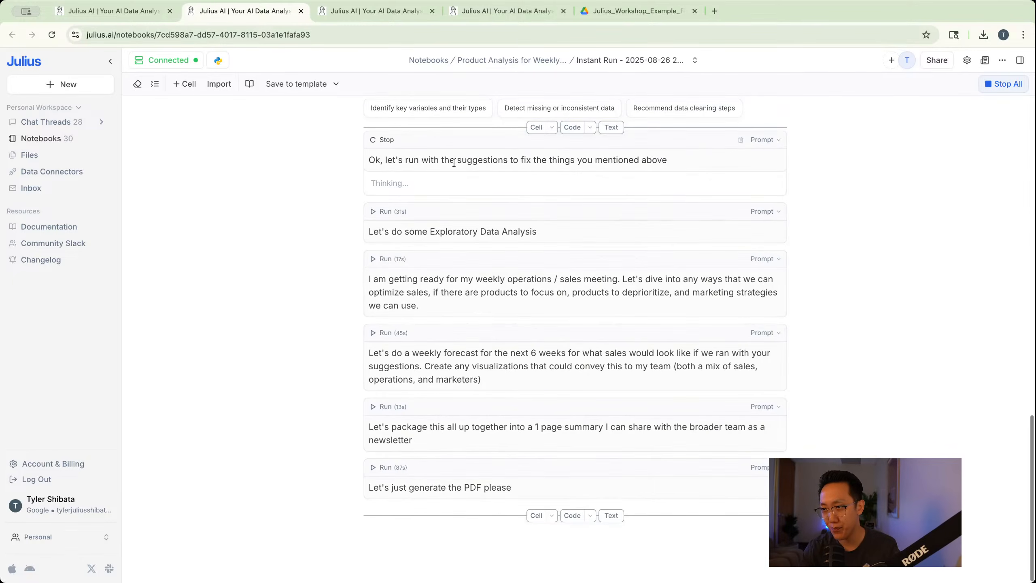
{"action": "scroll", "coordinate": [453, 162], "scroll_direction": "up", "scroll_amount": 15}
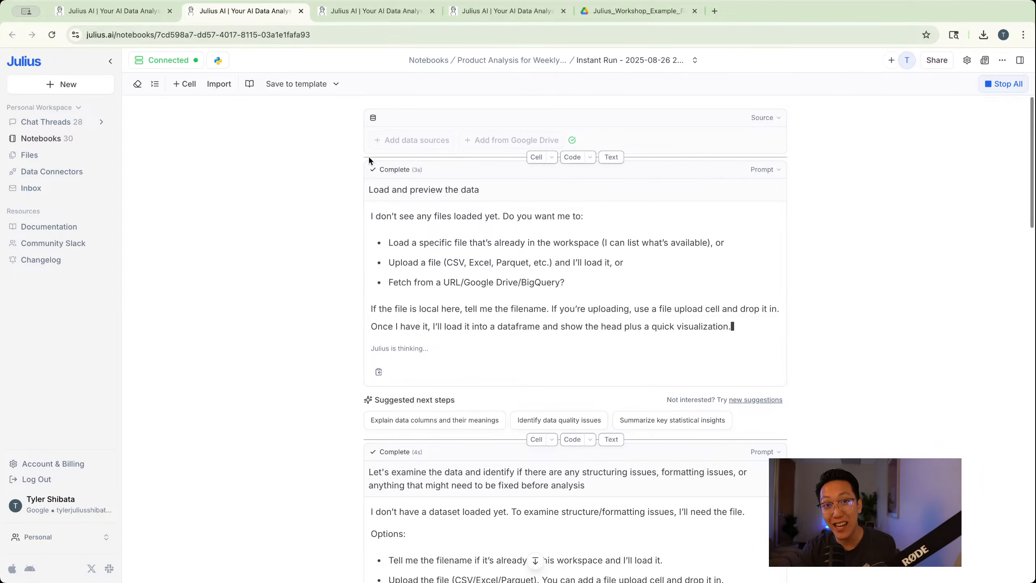
Return to the Data Connectors page and review the database and integration options, such as Snowflake, BigQuery, Postgres and MCP
{"action": "left_click", "coordinate": [85, 180]}
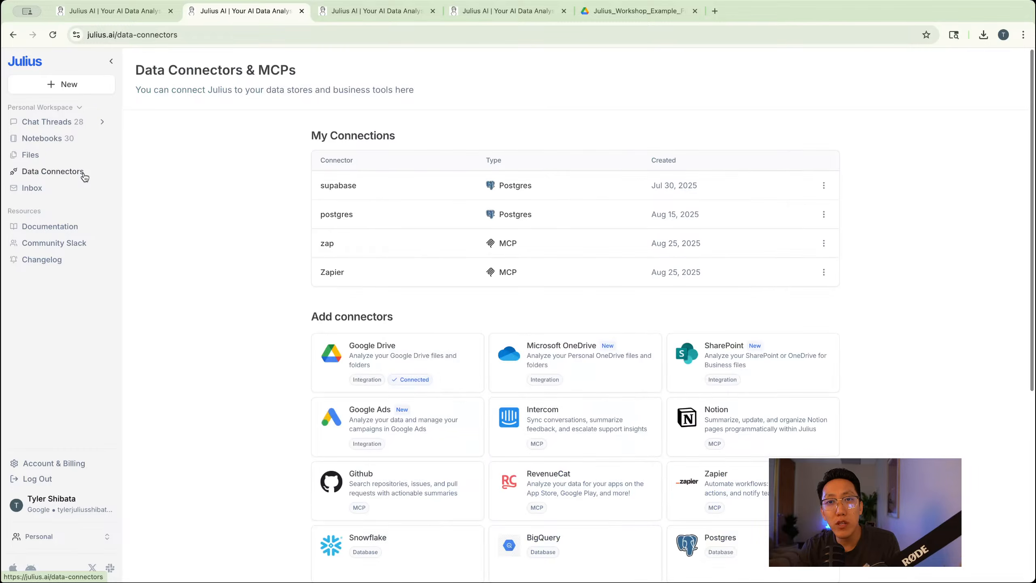
{"action": "scroll", "coordinate": [299, 217], "scroll_direction": "down", "scroll_amount": 7}
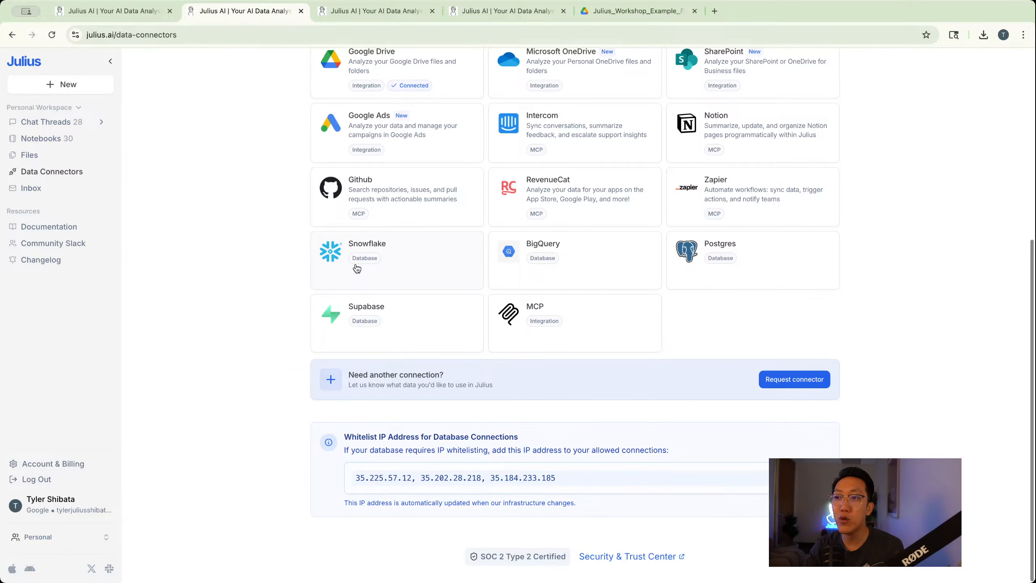
{"action": "scroll", "coordinate": [357, 267], "scroll_direction": "up", "scroll_amount": 7}
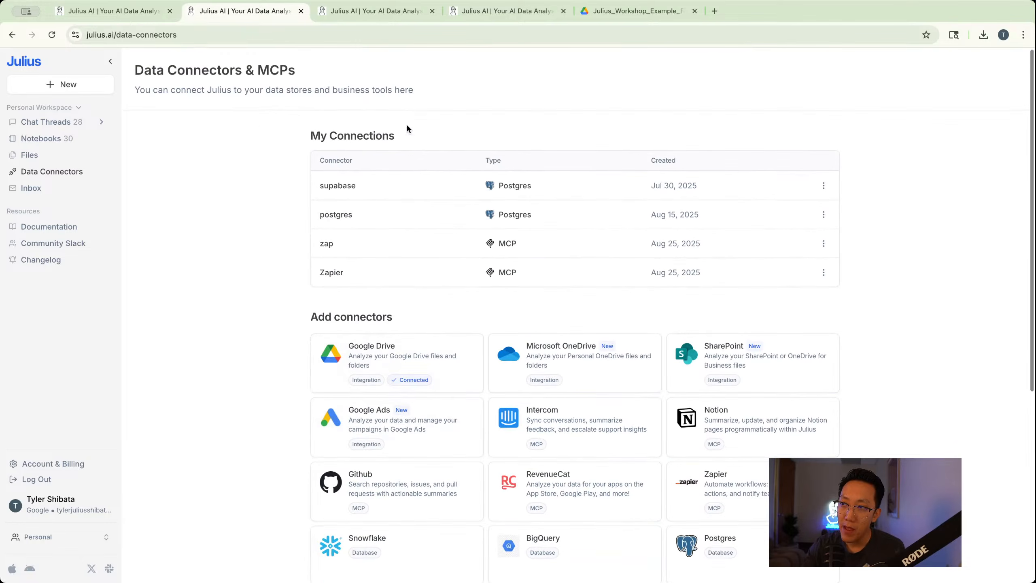
{"action": "scroll", "coordinate": [416, 445], "scroll_direction": "down", "scroll_amount": 7}
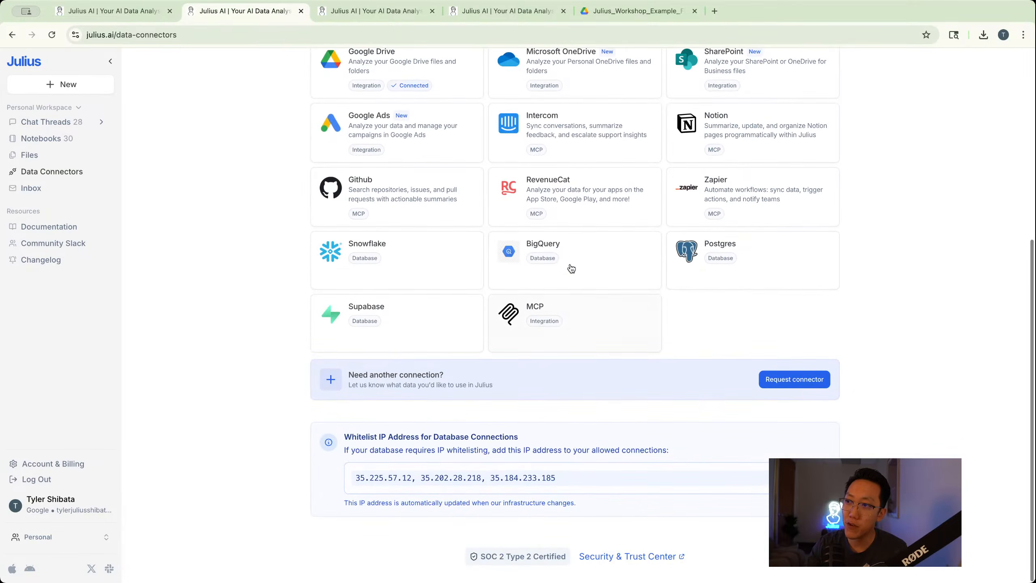
Open the documentation overview page for Data Connectors
{"action": "left_click", "coordinate": [561, 261]}
{"action": "left_click", "coordinate": [595, 349]}
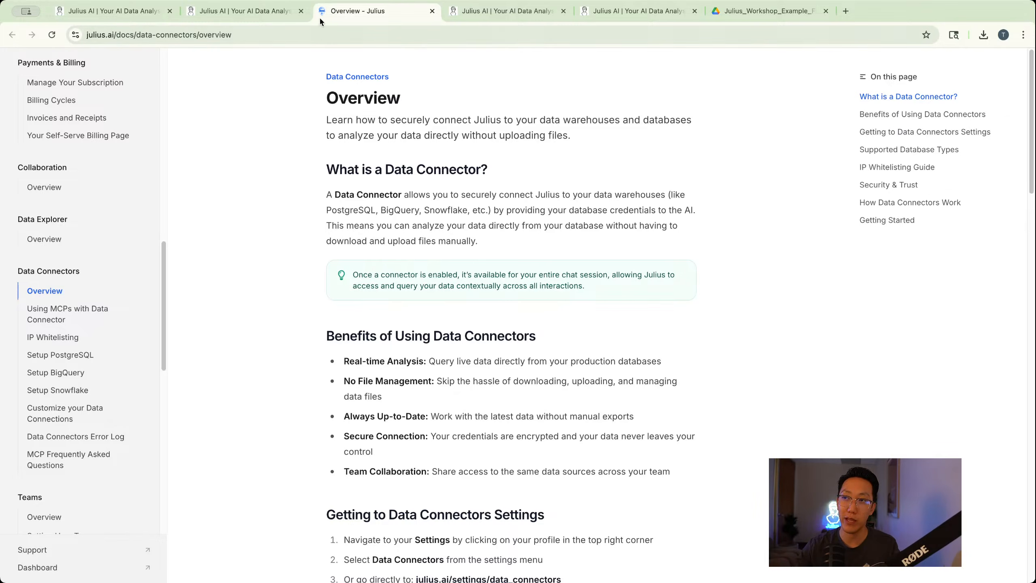
Return to the scheduled notebook's instant run and review the responses in its prompt cells from the data source cell down
{"action": "left_click", "coordinate": [126, 19]}
{"action": "left_click", "coordinate": [260, 16]}
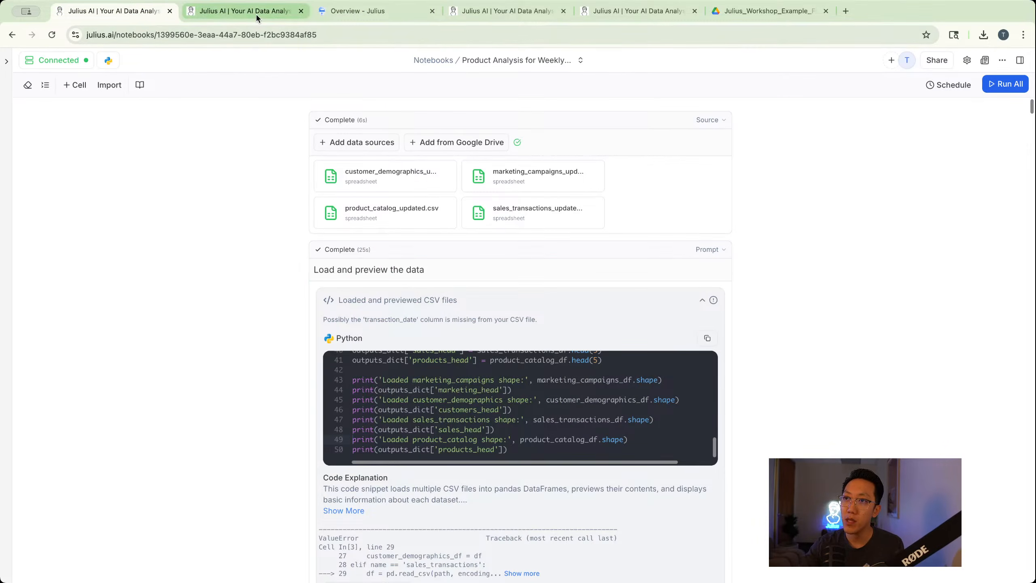
{"action": "left_click", "coordinate": [116, 12]}
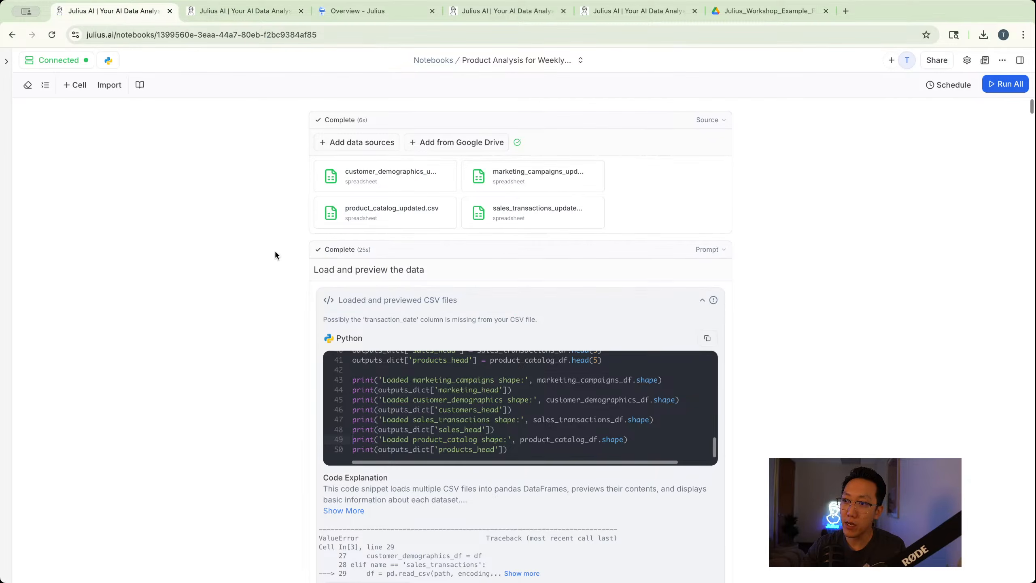
{"action": "left_click", "coordinate": [481, 13]}
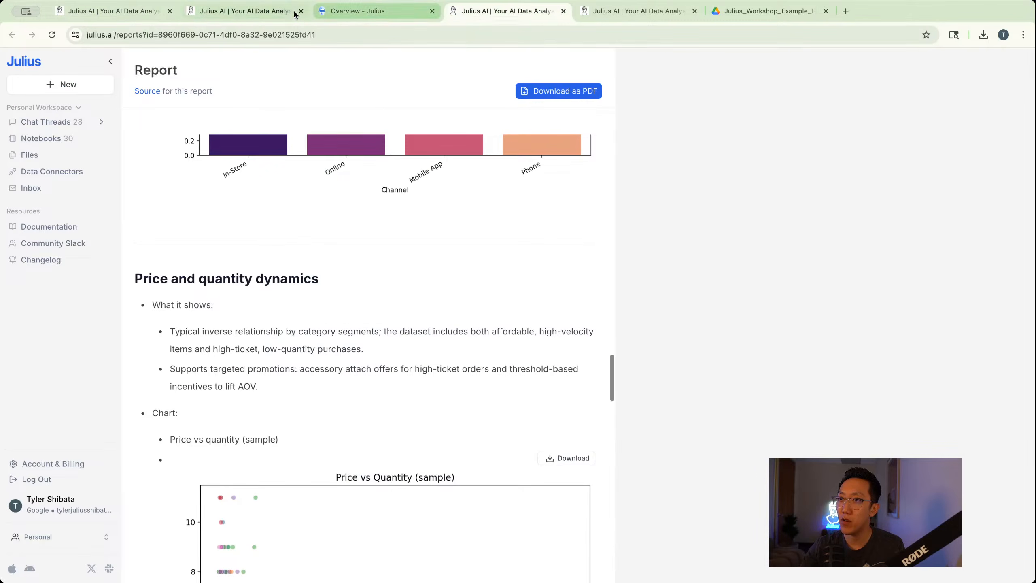
{"action": "left_click", "coordinate": [326, 12]}
{"action": "left_click", "coordinate": [116, 11]}
{"action": "left_click", "coordinate": [245, 10]}
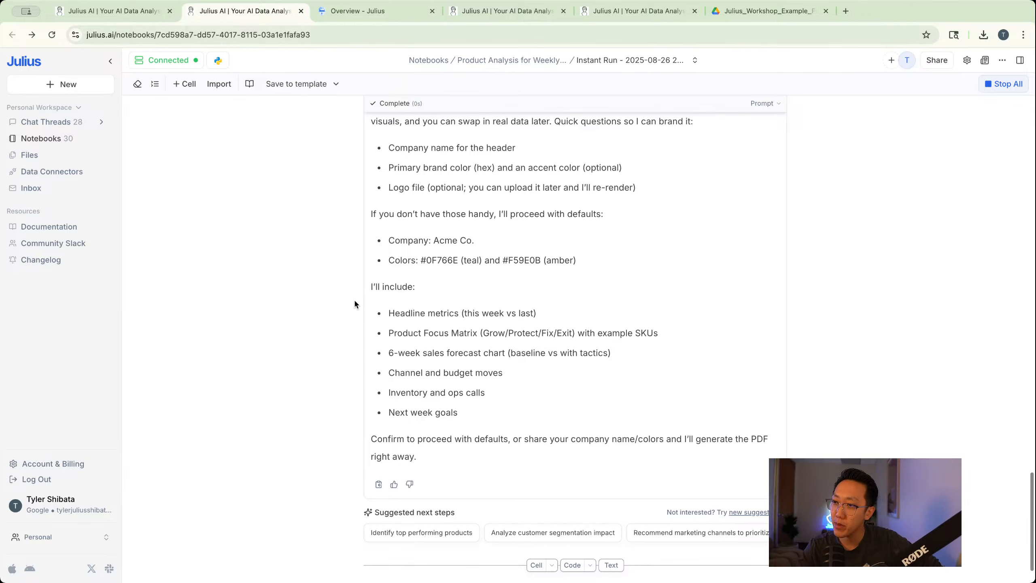
{"action": "scroll", "coordinate": [408, 341], "scroll_direction": "up", "scroll_amount": 20}
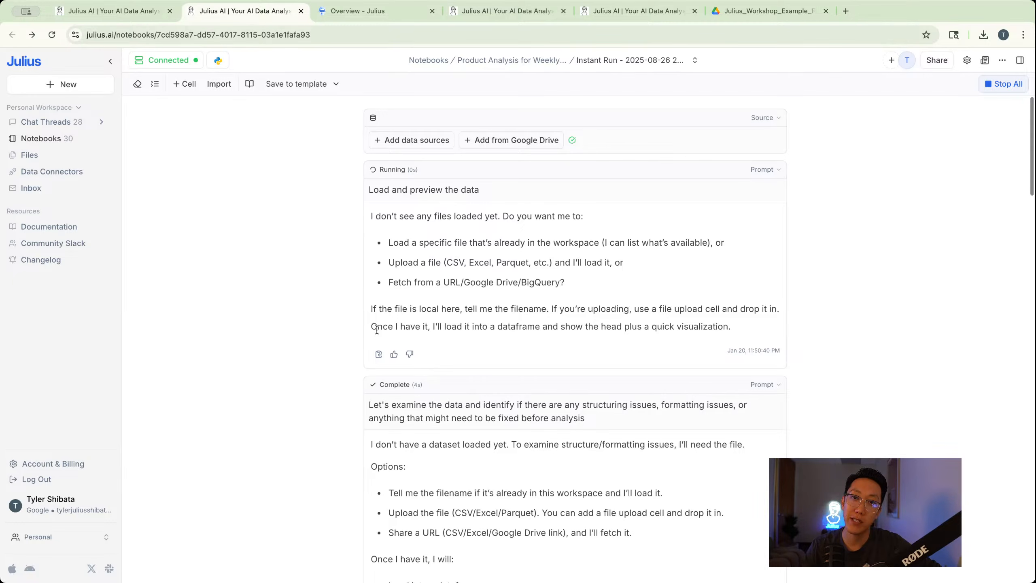
{"action": "scroll", "coordinate": [357, 280], "scroll_direction": "down", "scroll_amount": 6}
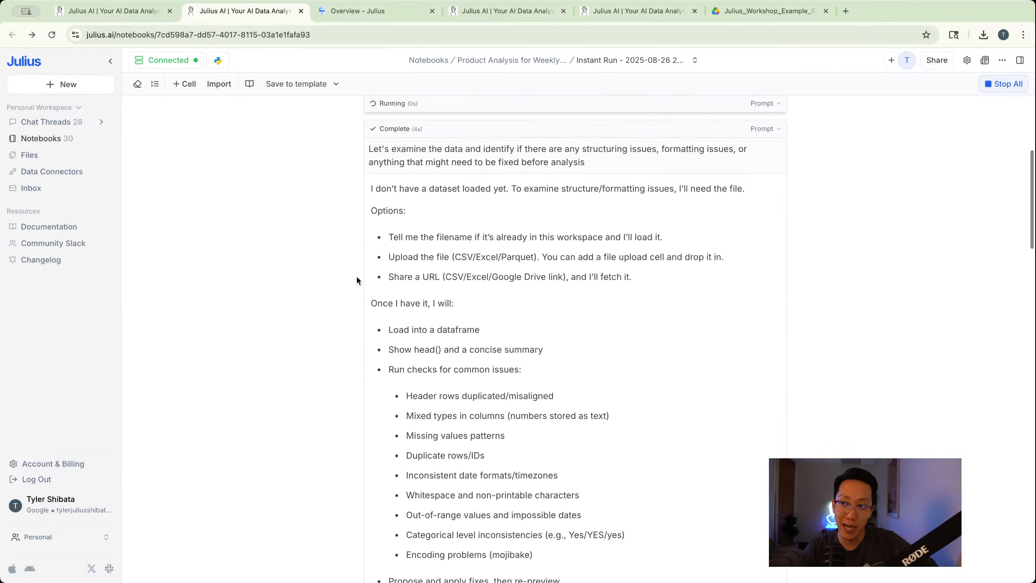
{"action": "scroll", "coordinate": [362, 275], "scroll_direction": "down", "scroll_amount": 8}
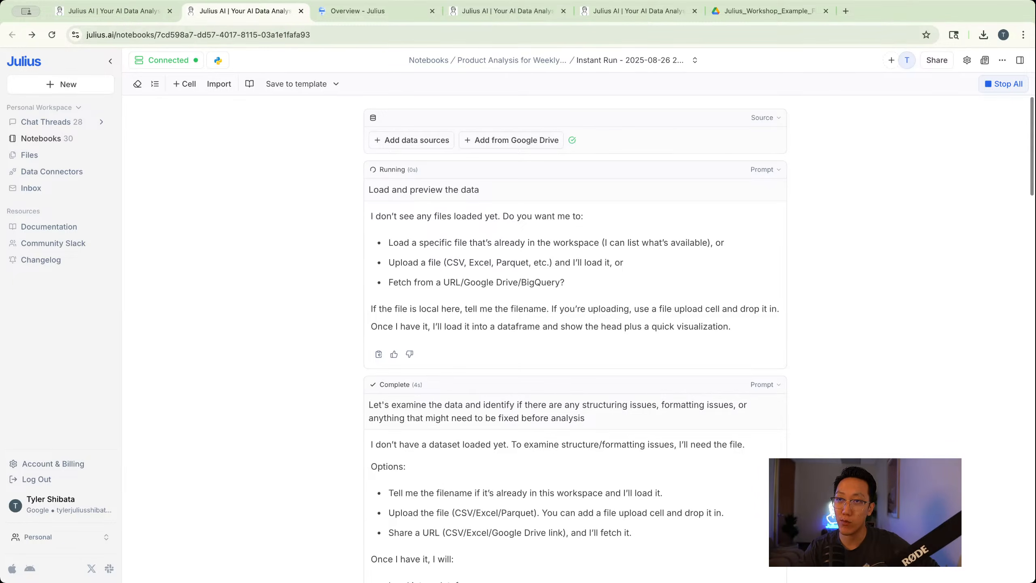
In the Product Analysis notebook, convert the "Load and preview the data" prompt into reproducible code cells, comparing both states and accepting the 3 changes
{"action": "left_click", "coordinate": [130, 12]}
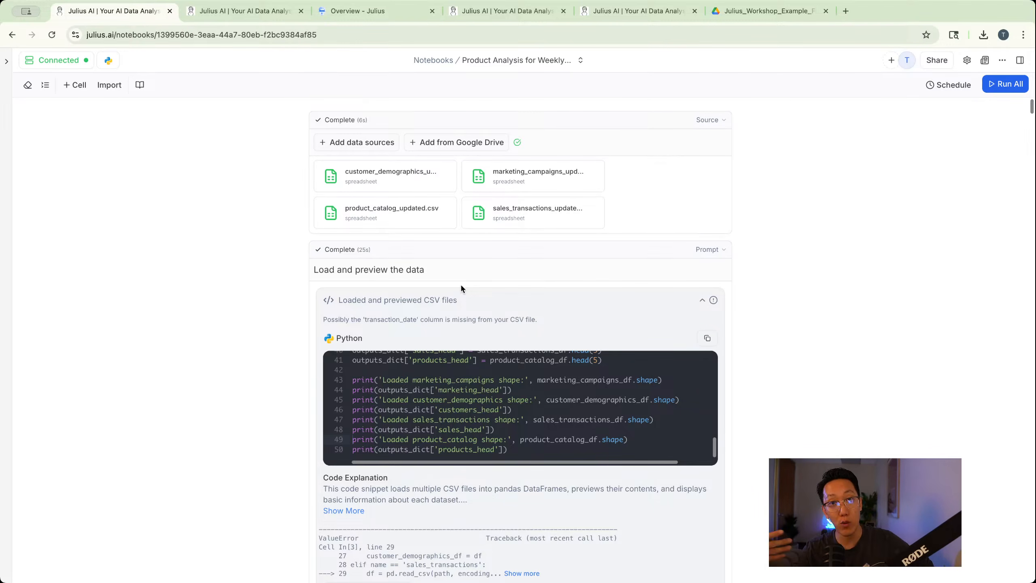
{"action": "scroll", "coordinate": [463, 347], "scroll_direction": "down", "scroll_amount": 10}
{"action": "scroll", "coordinate": [466, 392], "scroll_direction": "up", "scroll_amount": 8}
{"action": "scroll", "coordinate": [467, 392], "scroll_direction": "up", "scroll_amount": 3}
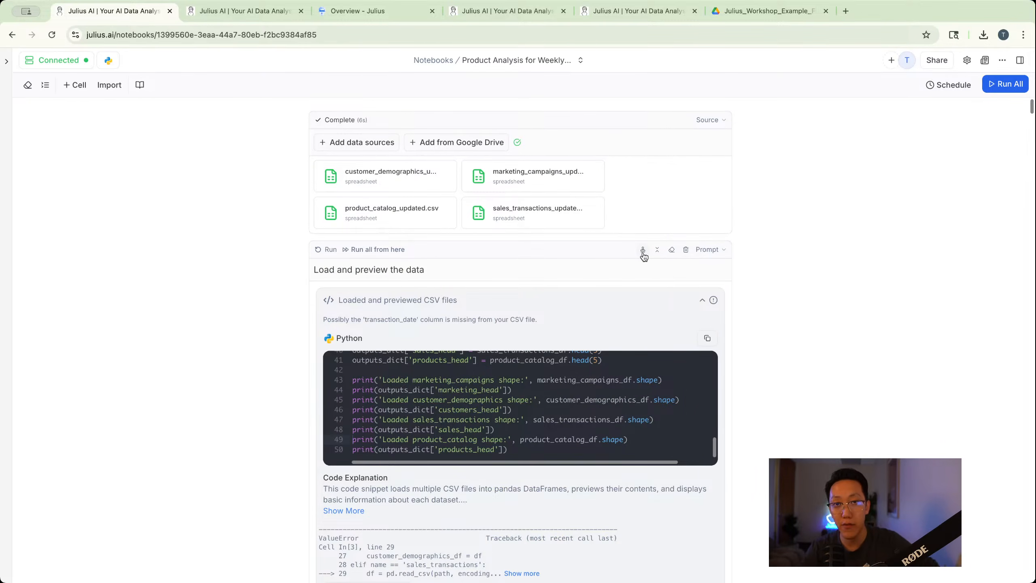
{"action": "left_click", "coordinate": [643, 250]}
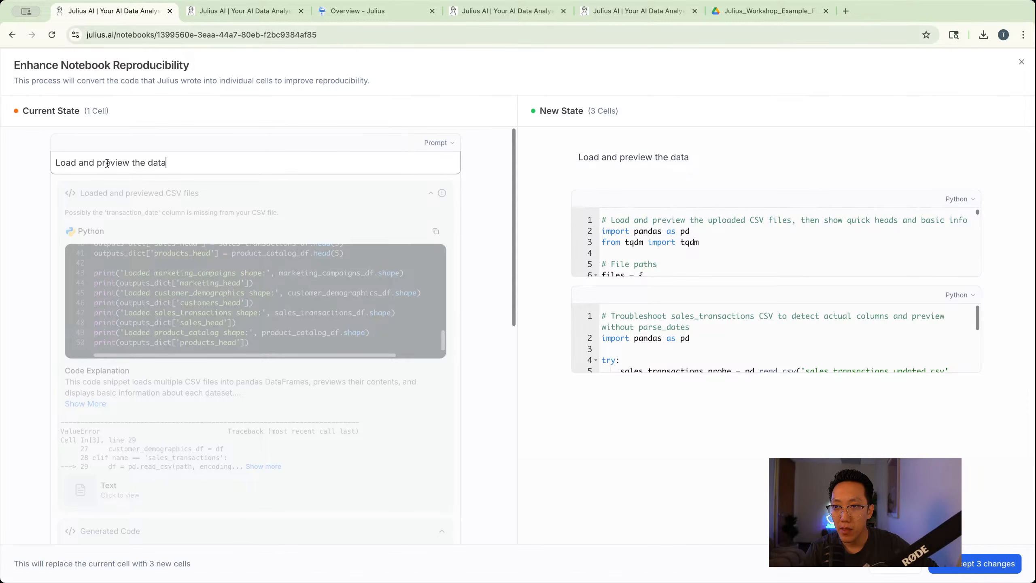
{"action": "scroll", "coordinate": [156, 261], "scroll_direction": "up", "scroll_amount": 10}
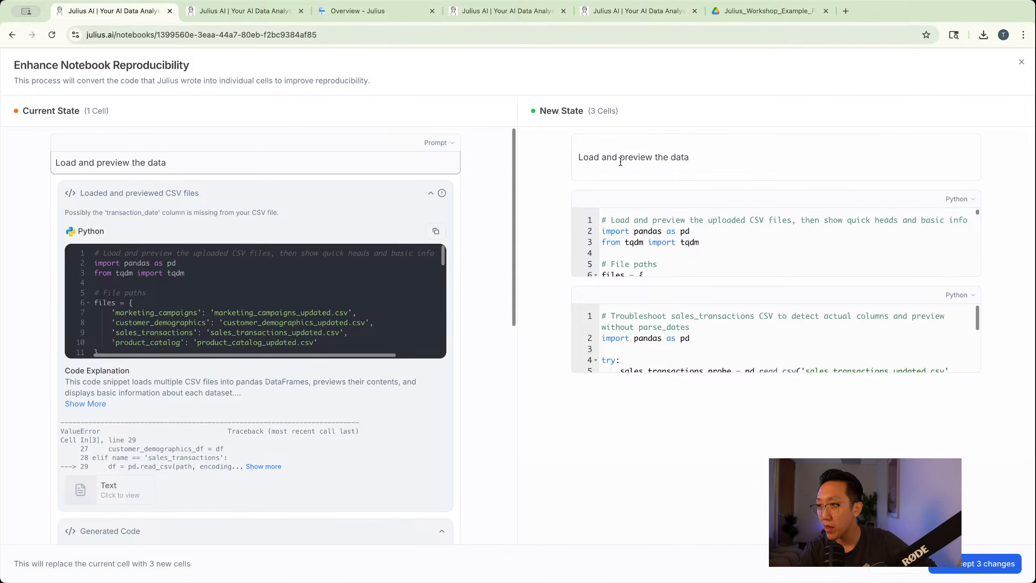
{"action": "scroll", "coordinate": [417, 310], "scroll_direction": "down", "scroll_amount": 10}
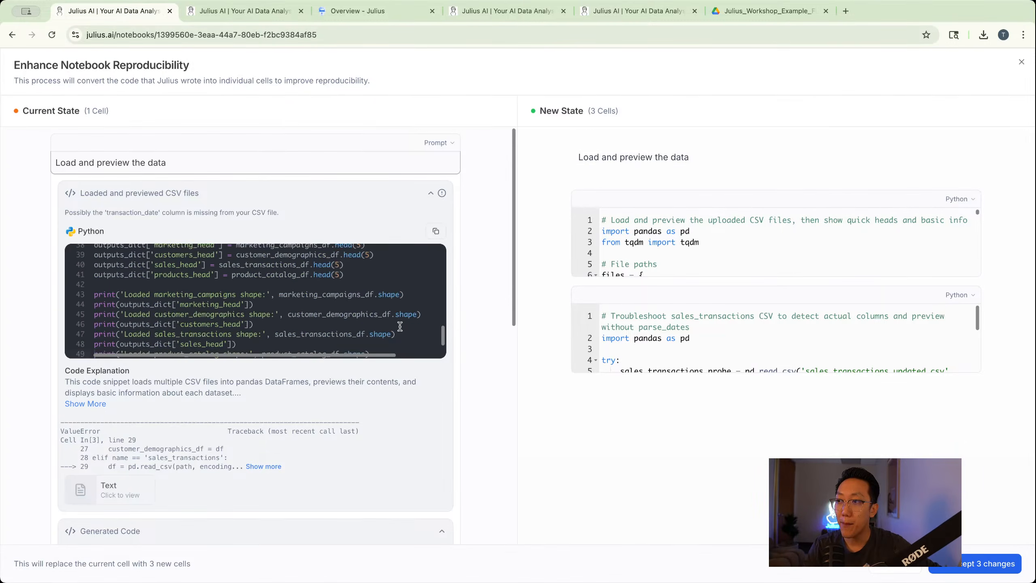
{"action": "scroll", "coordinate": [416, 399], "scroll_direction": "down", "scroll_amount": 5}
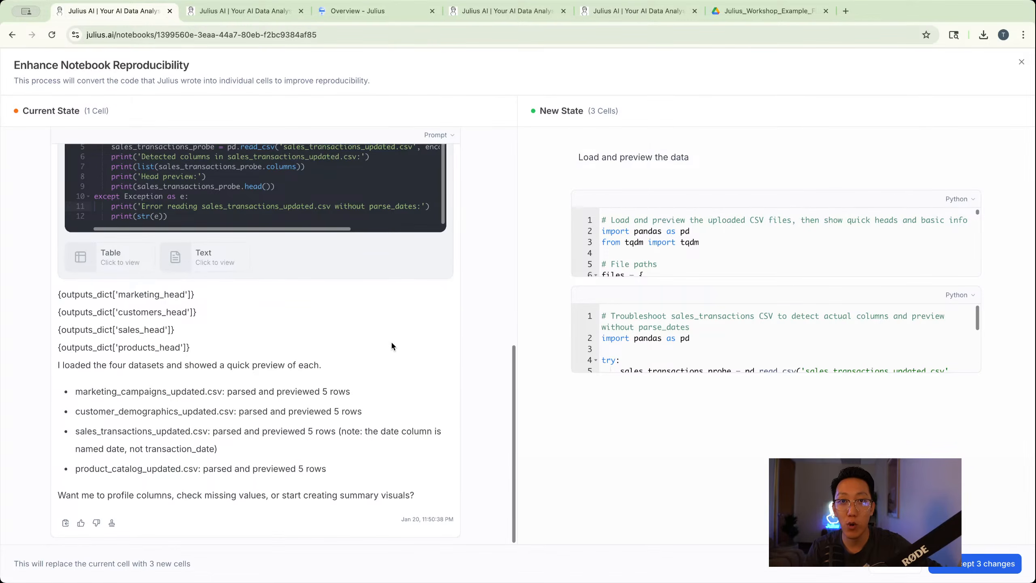
{"action": "scroll", "coordinate": [812, 253], "scroll_direction": "down", "scroll_amount": 5}
{"action": "scroll", "coordinate": [775, 338], "scroll_direction": "down", "scroll_amount": 3}
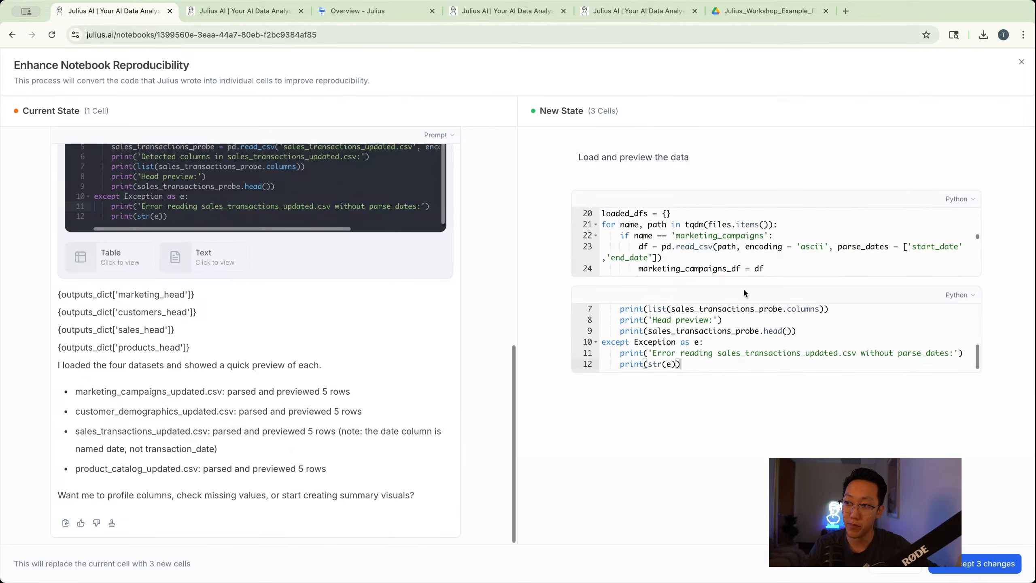
{"action": "left_click", "coordinate": [979, 565]}
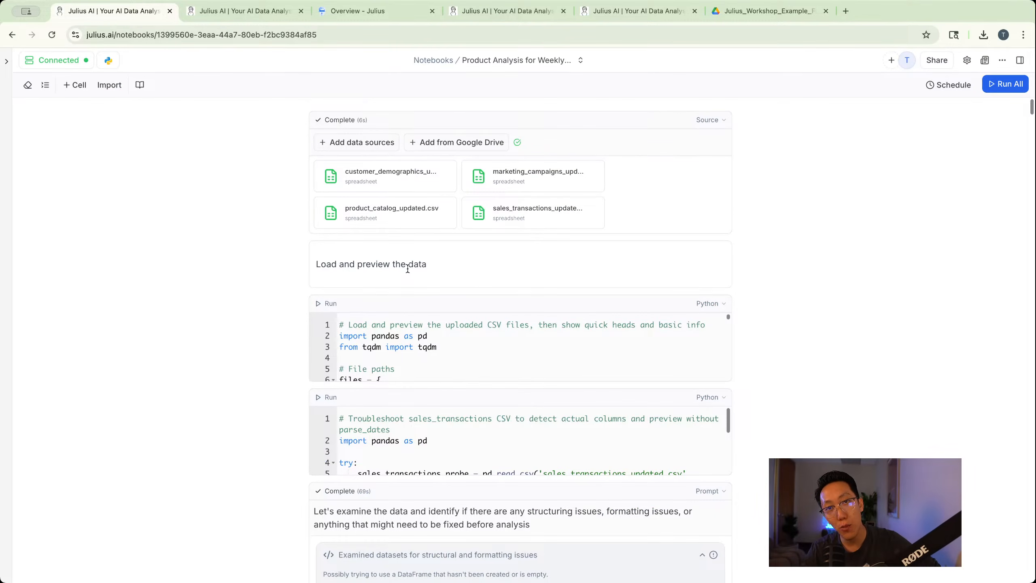
Run both new Python cells under "Load and preview the data" and check their outputs, including the sales_transactions head preview
{"action": "scroll", "coordinate": [407, 268], "scroll_direction": "down", "scroll_amount": 5}
{"action": "scroll", "coordinate": [408, 269], "scroll_direction": "up", "scroll_amount": 5}
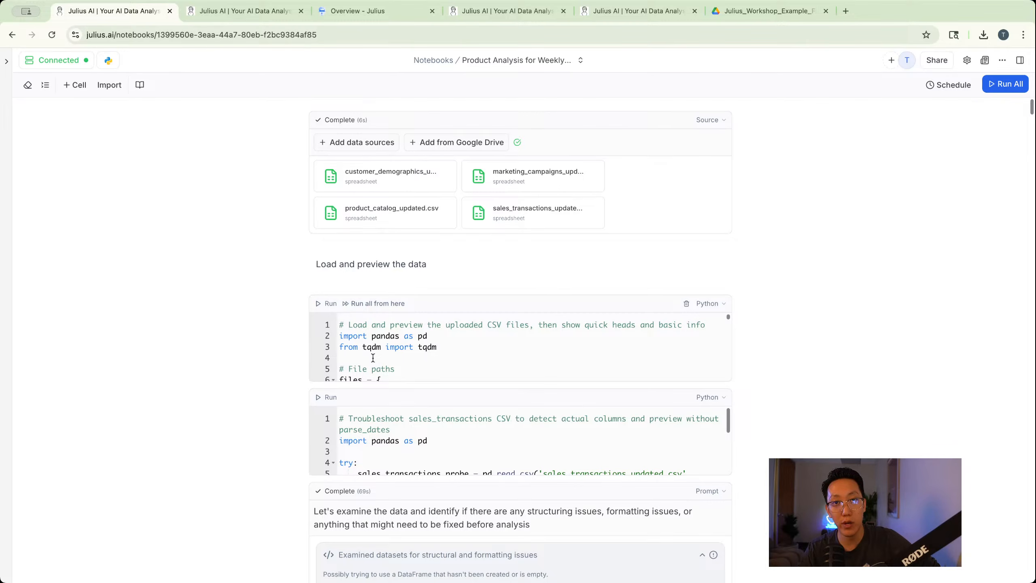
{"action": "left_click", "coordinate": [321, 306]}
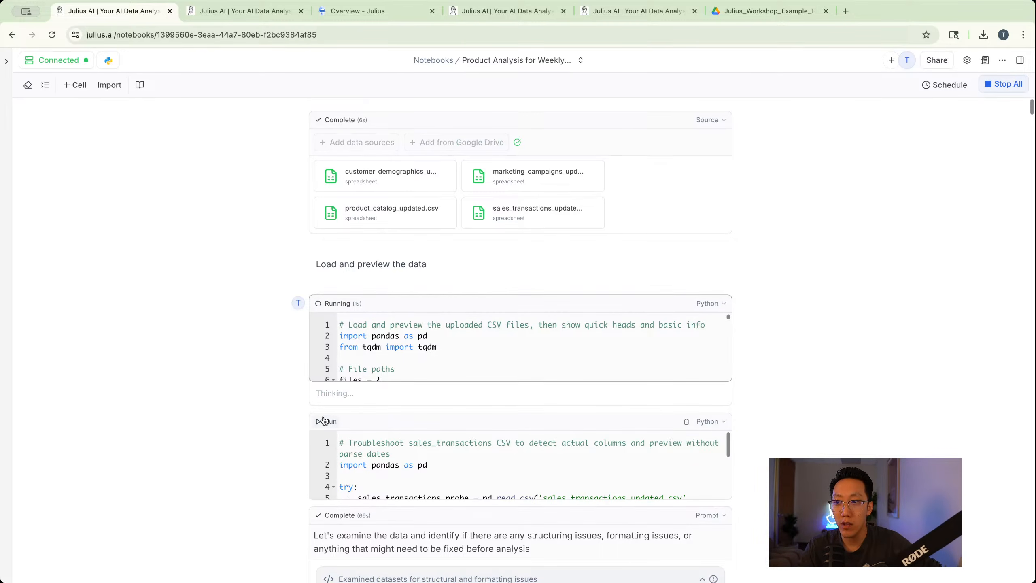
{"action": "left_click", "coordinate": [323, 421]}
{"action": "scroll", "coordinate": [351, 355], "scroll_direction": "down", "scroll_amount": 4}
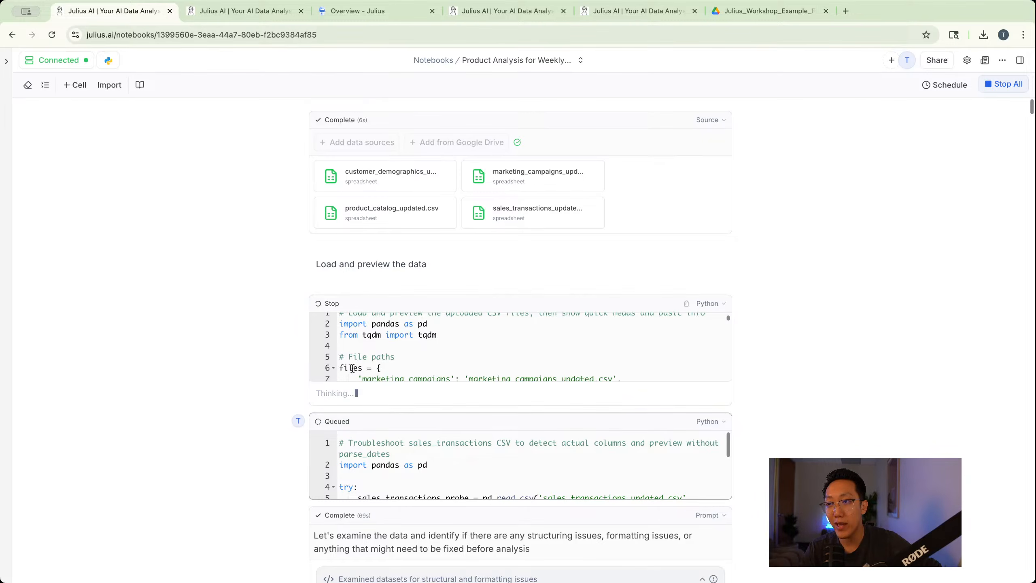
{"action": "scroll", "coordinate": [351, 369], "scroll_direction": "down", "scroll_amount": 10}
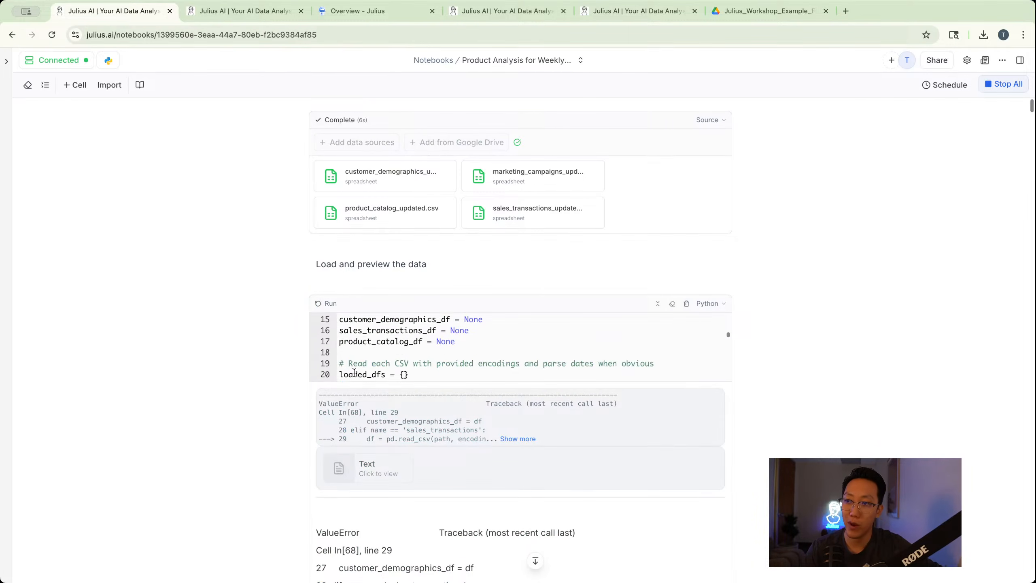
{"action": "scroll", "coordinate": [412, 339], "scroll_direction": "down", "scroll_amount": 5}
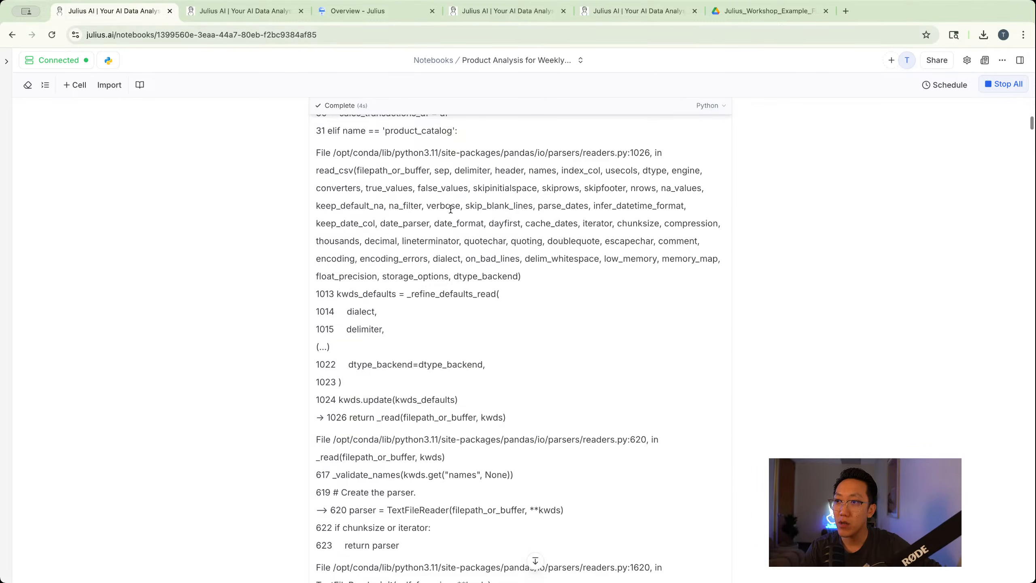
{"action": "scroll", "coordinate": [450, 209], "scroll_direction": "down", "scroll_amount": 20}
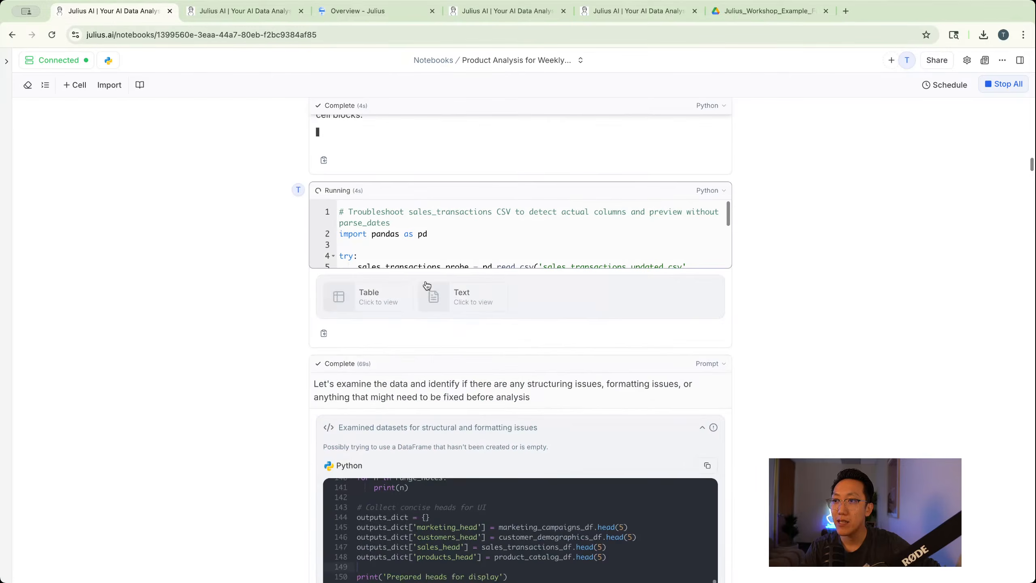
{"action": "scroll", "coordinate": [372, 301], "scroll_direction": "down", "scroll_amount": 4}
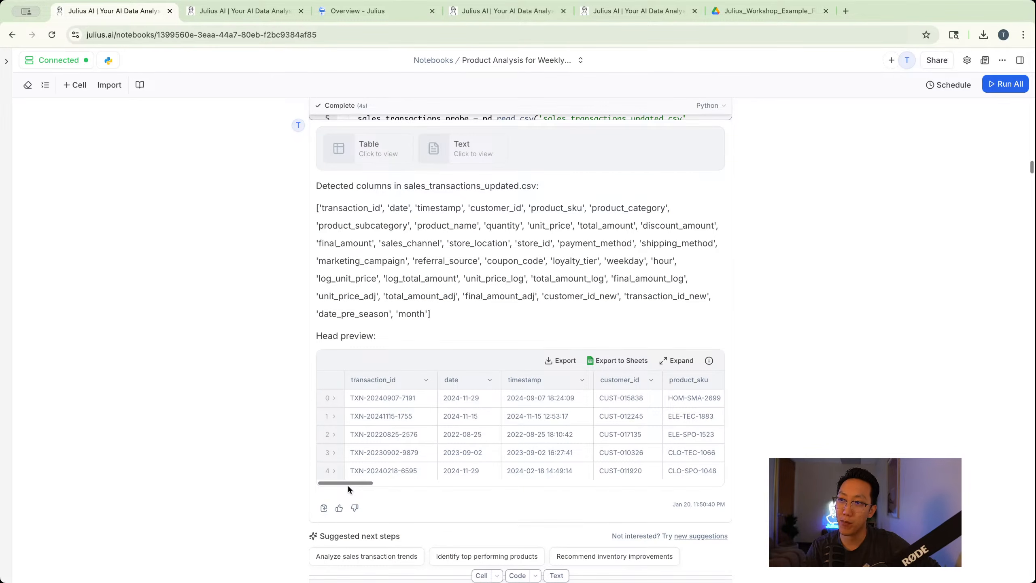
{"action": "scroll", "coordinate": [347, 485], "scroll_direction": "up", "scroll_amount": 3}
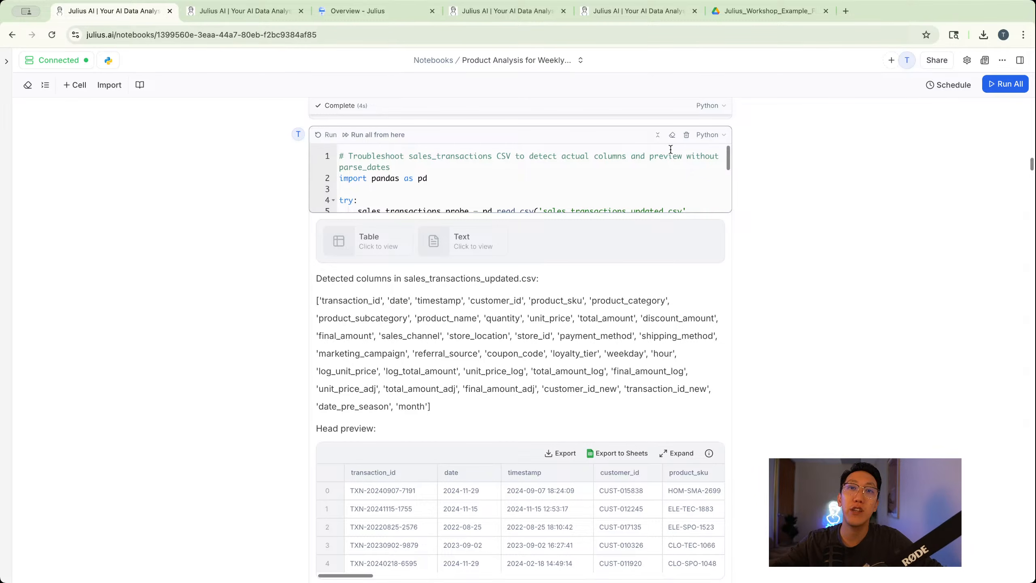
Convert the "Let's do some Exploratory Data Analysis" prompt into reproducible code cells and accept the 2 changes
{"action": "scroll", "coordinate": [670, 150], "scroll_direction": "down", "scroll_amount": 20}
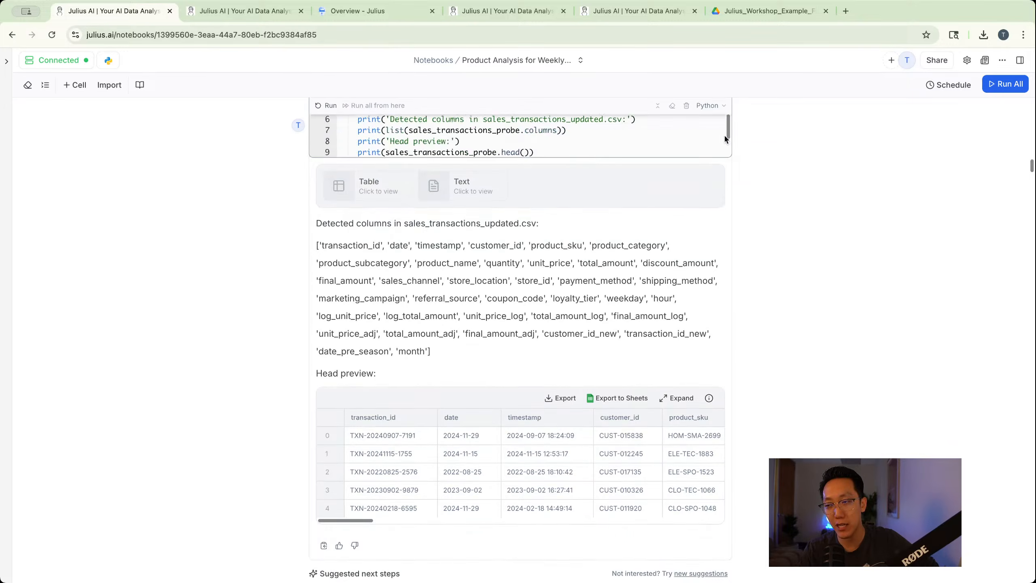
{"action": "scroll", "coordinate": [657, 263], "scroll_direction": "up", "scroll_amount": 20}
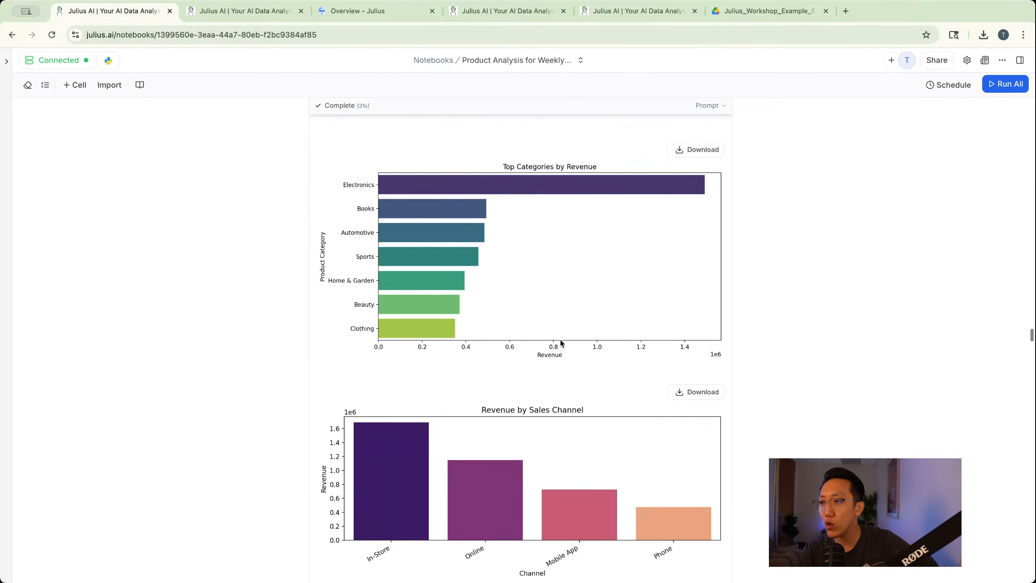
{"action": "scroll", "coordinate": [286, 277], "scroll_direction": "up", "scroll_amount": 2}
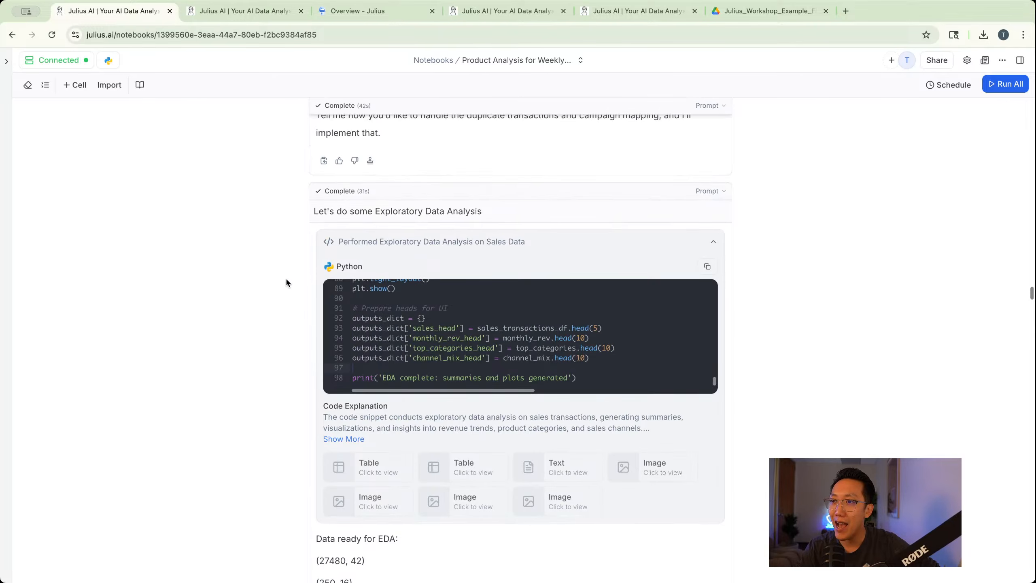
{"action": "scroll", "coordinate": [606, 268], "scroll_direction": "down", "scroll_amount": 10}
{"action": "scroll", "coordinate": [535, 363], "scroll_direction": "down", "scroll_amount": 15}
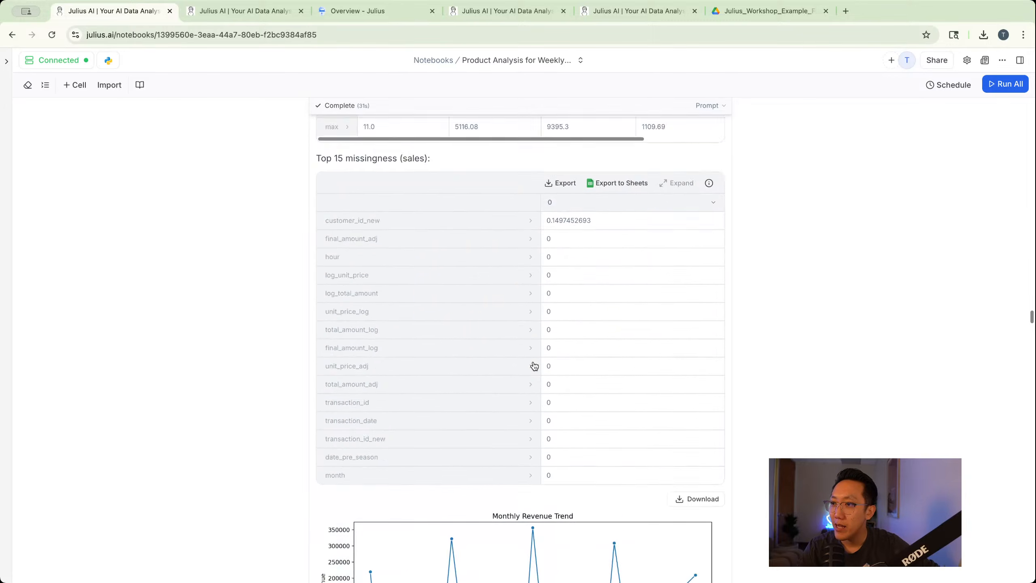
{"action": "scroll", "coordinate": [532, 359], "scroll_direction": "up", "scroll_amount": 12}
{"action": "scroll", "coordinate": [518, 346], "scroll_direction": "up", "scroll_amount": 15}
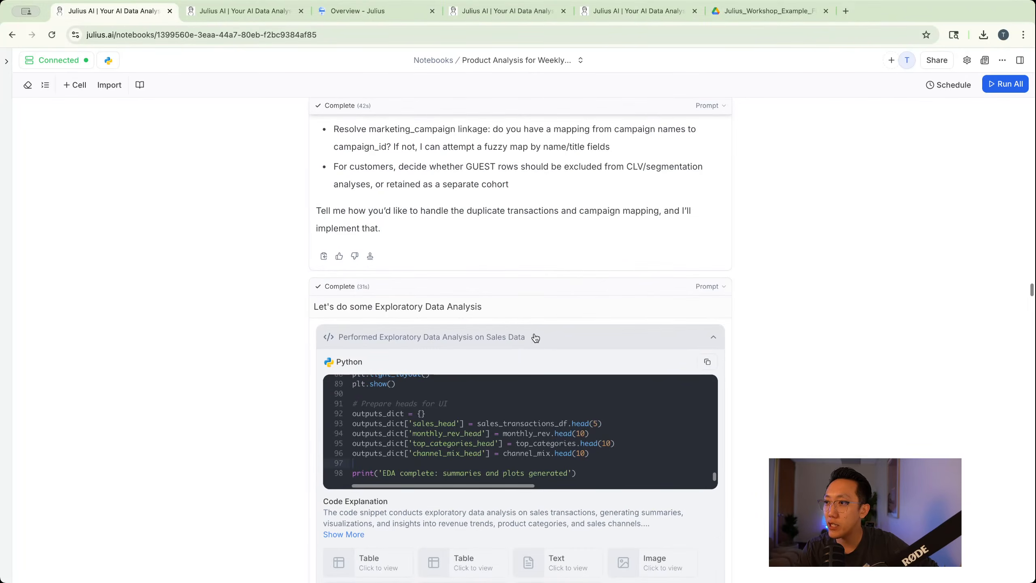
{"action": "scroll", "coordinate": [536, 338], "scroll_direction": "down", "scroll_amount": 5}
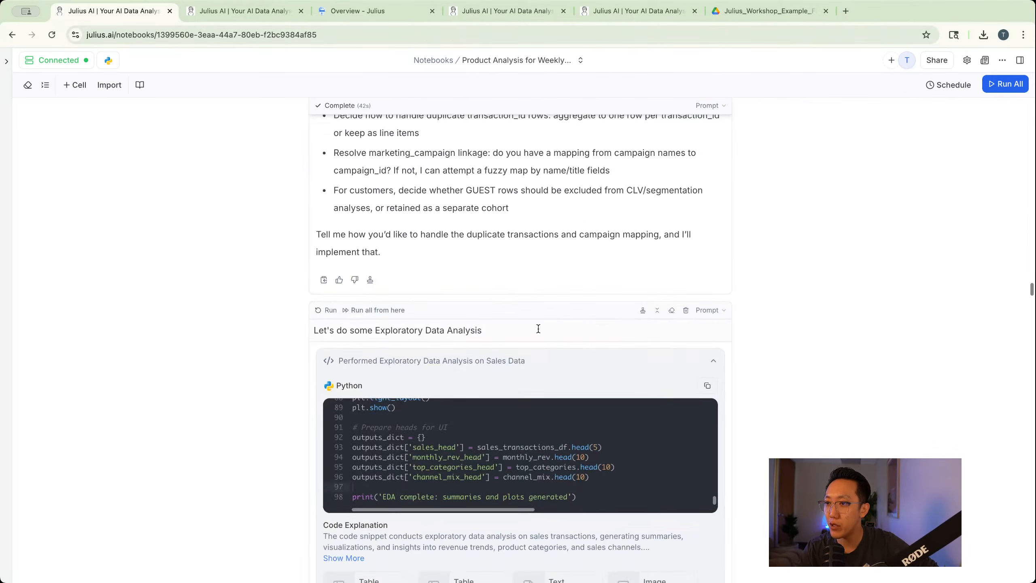
{"action": "left_click", "coordinate": [642, 311]}
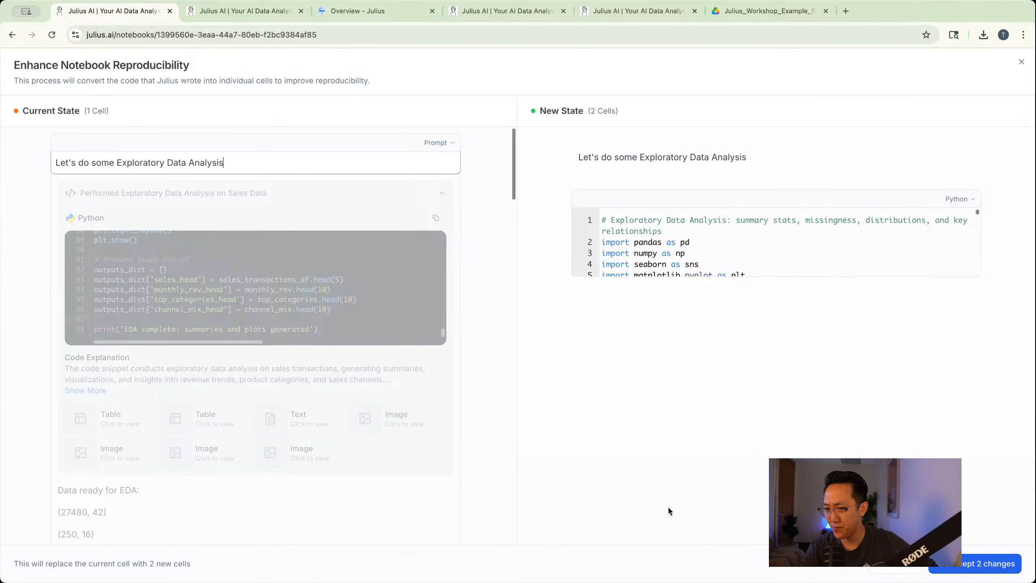
{"action": "left_click", "coordinate": [995, 563]}
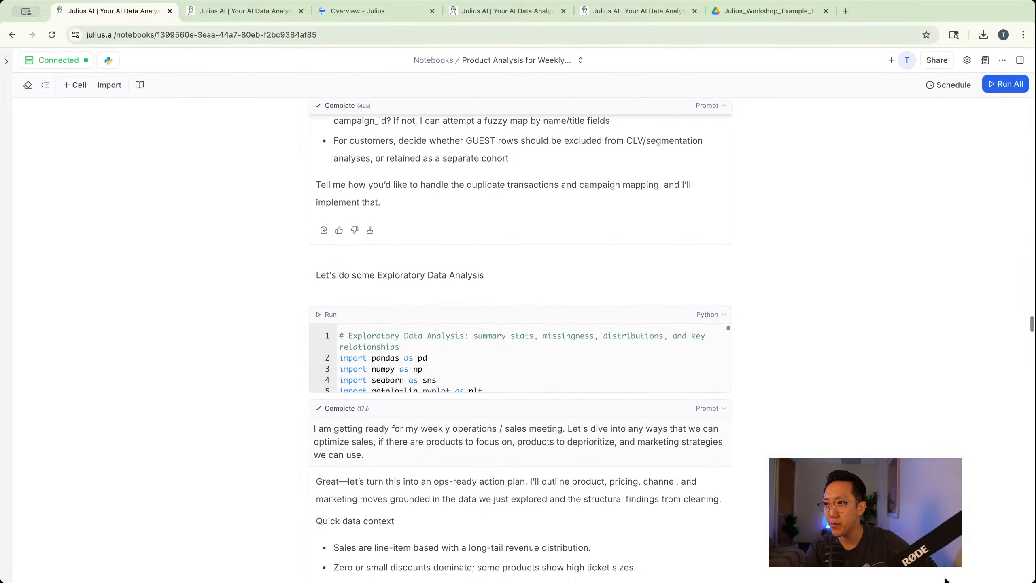
Run the new Exploratory Data Analysis Python cell and check its output
{"action": "scroll", "coordinate": [581, 389], "scroll_direction": "down", "scroll_amount": 1}
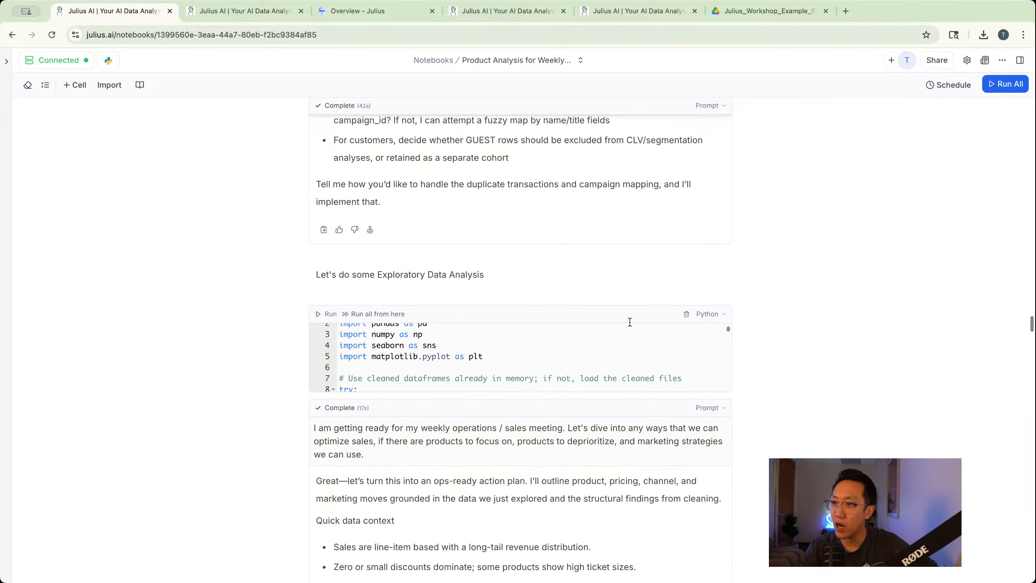
{"action": "left_click", "coordinate": [325, 322]}
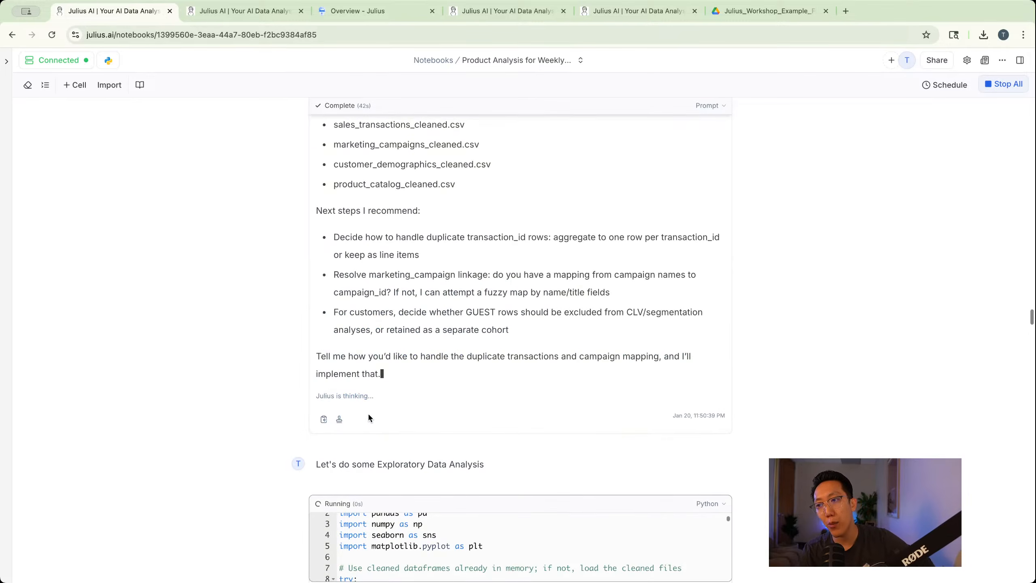
{"action": "scroll", "coordinate": [369, 415], "scroll_direction": "down", "scroll_amount": 3}
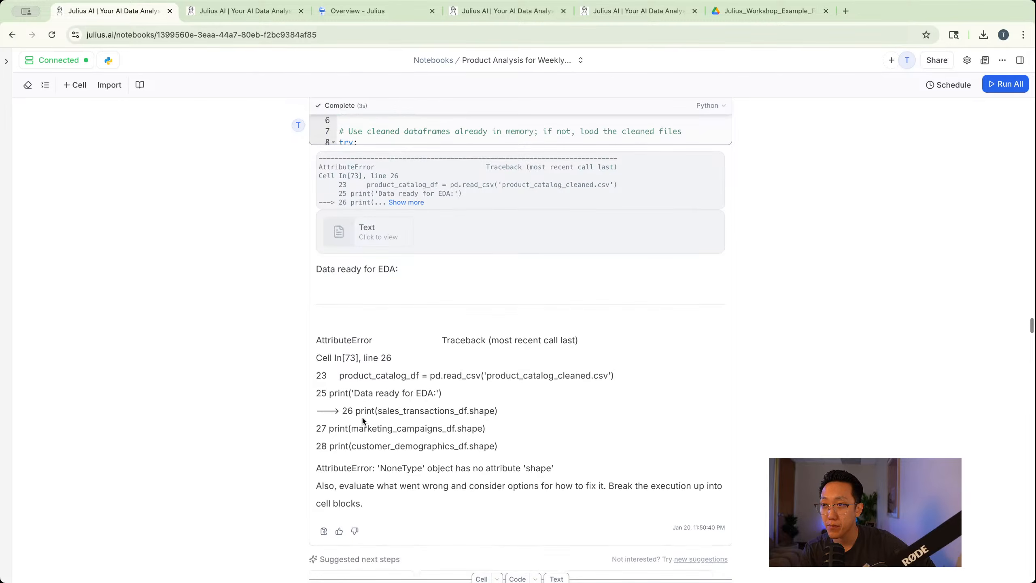
Examine the code and the error output of the Python cell under "Let's do some Exploratory Data Analysis"
{"action": "scroll", "coordinate": [362, 417], "scroll_direction": "down", "scroll_amount": 5}
{"action": "scroll", "coordinate": [362, 417], "scroll_direction": "up", "scroll_amount": 8}
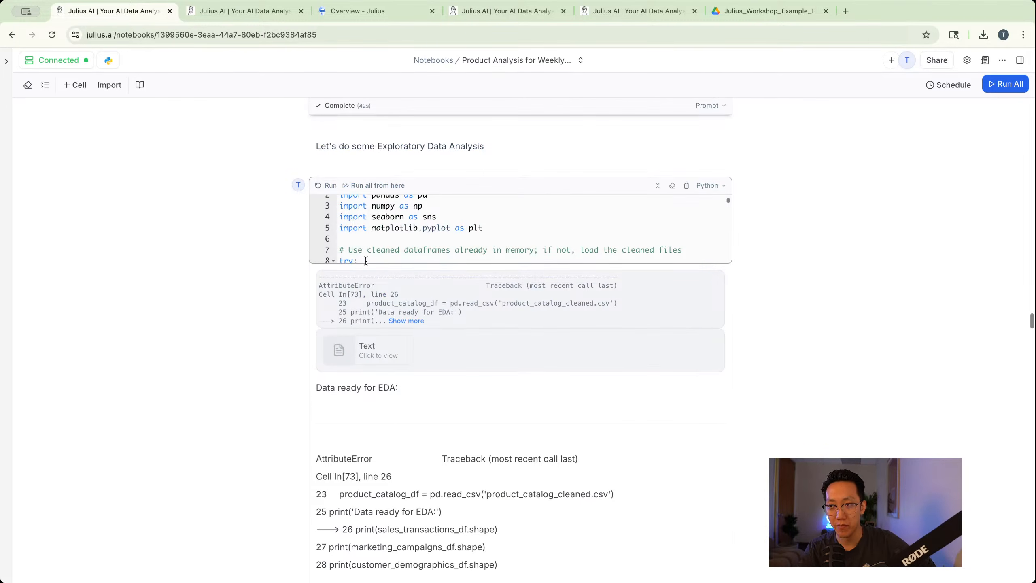
{"action": "scroll", "coordinate": [369, 247], "scroll_direction": "down", "scroll_amount": 3}
{"action": "scroll", "coordinate": [361, 294], "scroll_direction": "down", "scroll_amount": 2}
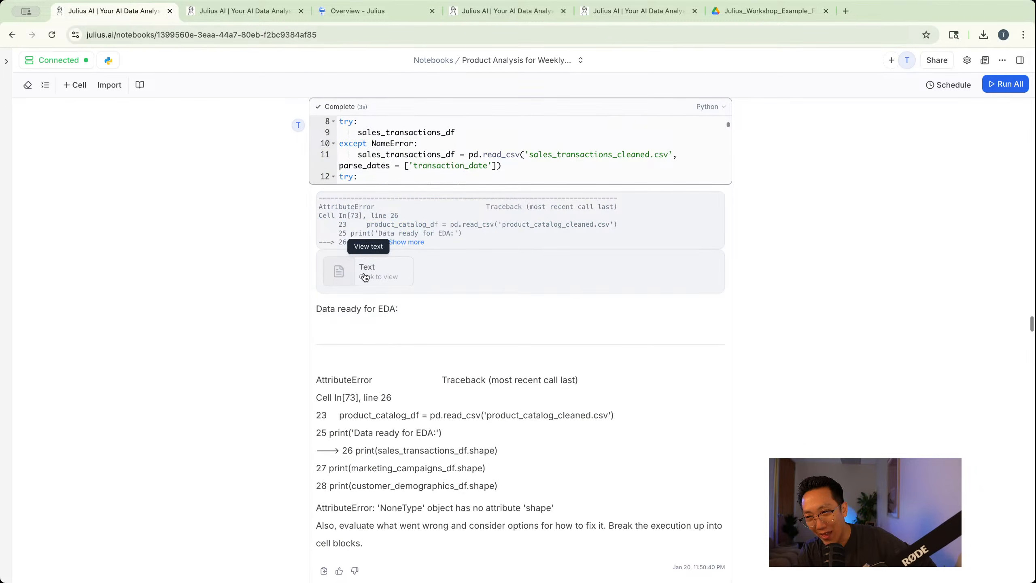
{"action": "scroll", "coordinate": [361, 277], "scroll_direction": "up", "scroll_amount": 9}
{"action": "scroll", "coordinate": [383, 225], "scroll_direction": "down", "scroll_amount": 10}
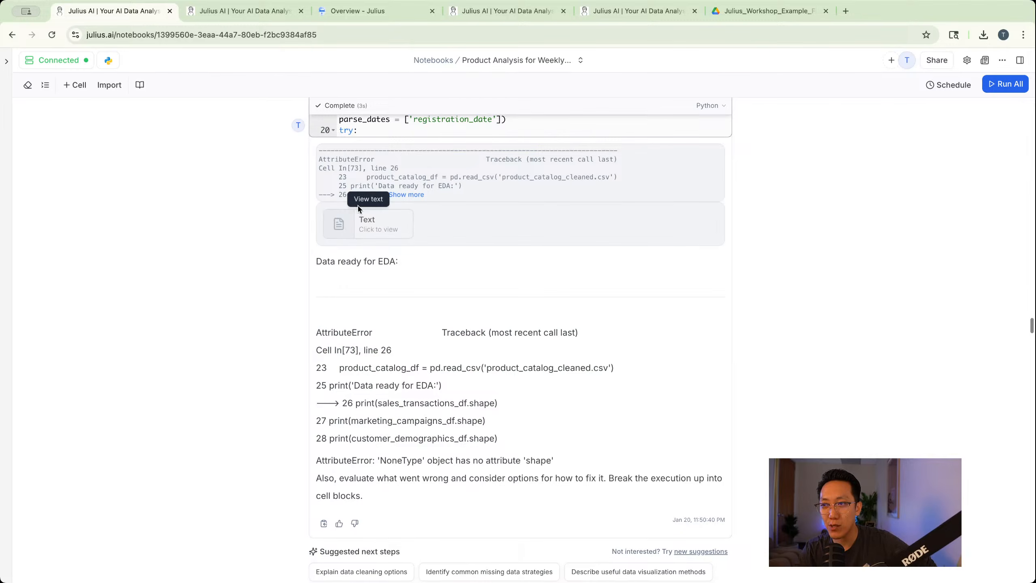
Review the Cleaned and Standardized Datasets code, checking the lines that read the updated CSV files, especially marketing_campaigns_updated.csv
{"action": "scroll", "coordinate": [388, 241], "scroll_direction": "down", "scroll_amount": 10}
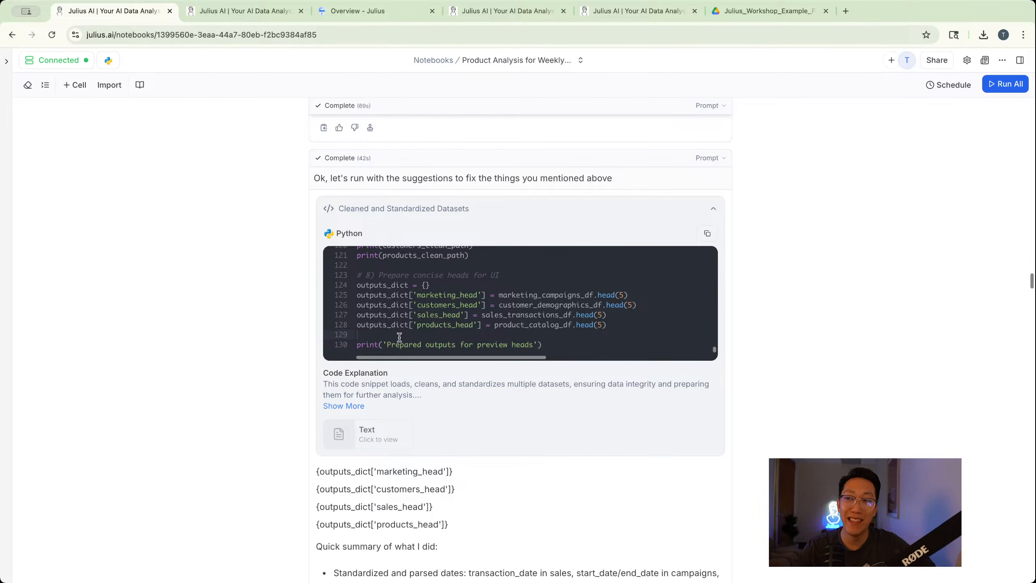
{"action": "scroll", "coordinate": [568, 330], "scroll_direction": "up", "scroll_amount": 15}
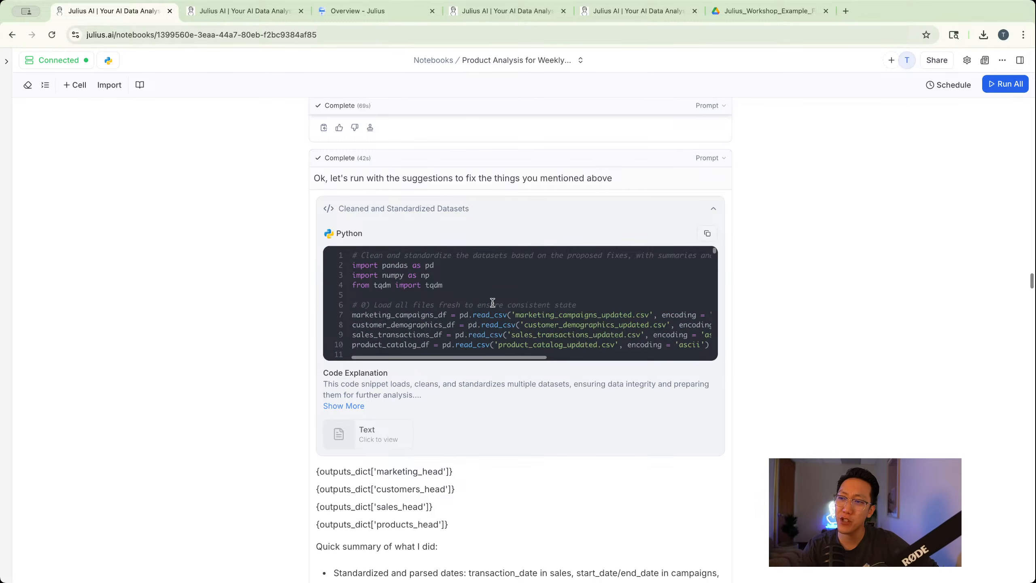
{"action": "scroll", "coordinate": [552, 313], "scroll_direction": "up", "scroll_amount": 3}
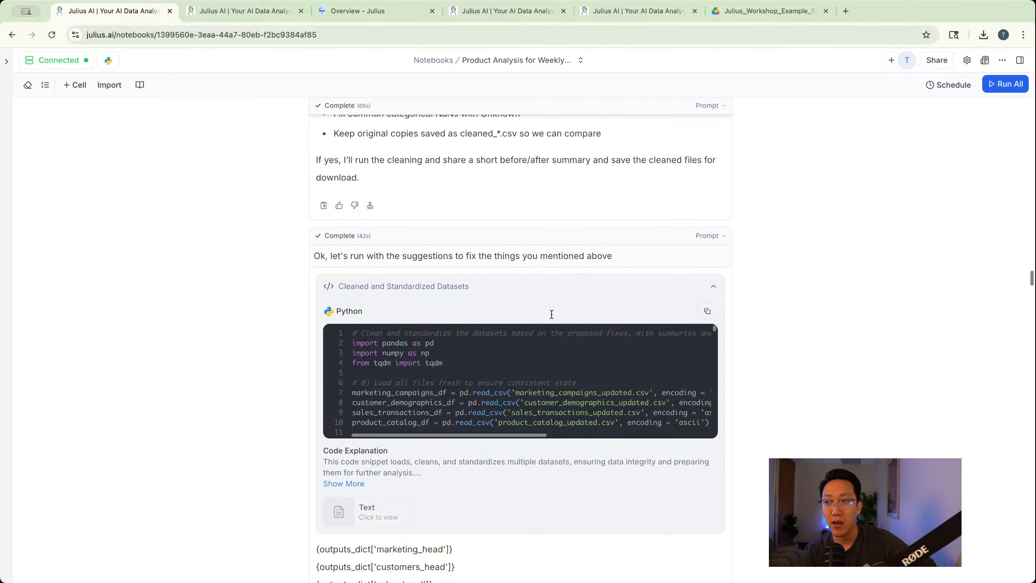
{"action": "scroll", "coordinate": [542, 309], "scroll_direction": "down", "scroll_amount": 3}
{"action": "double_click", "coordinate": [543, 302]}
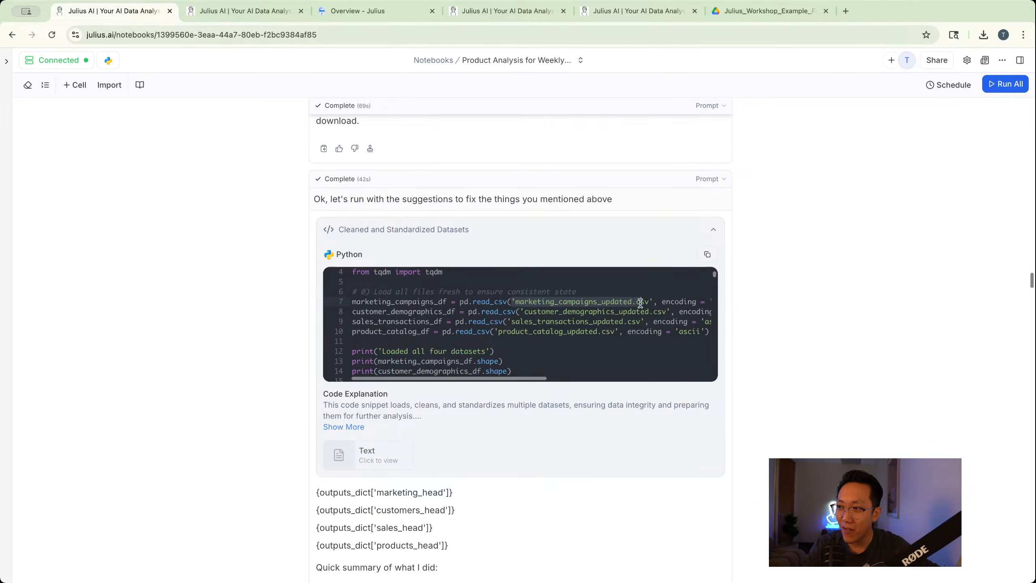
{"action": "double_click", "coordinate": [547, 299]}
{"action": "triple_click", "coordinate": [601, 302]}
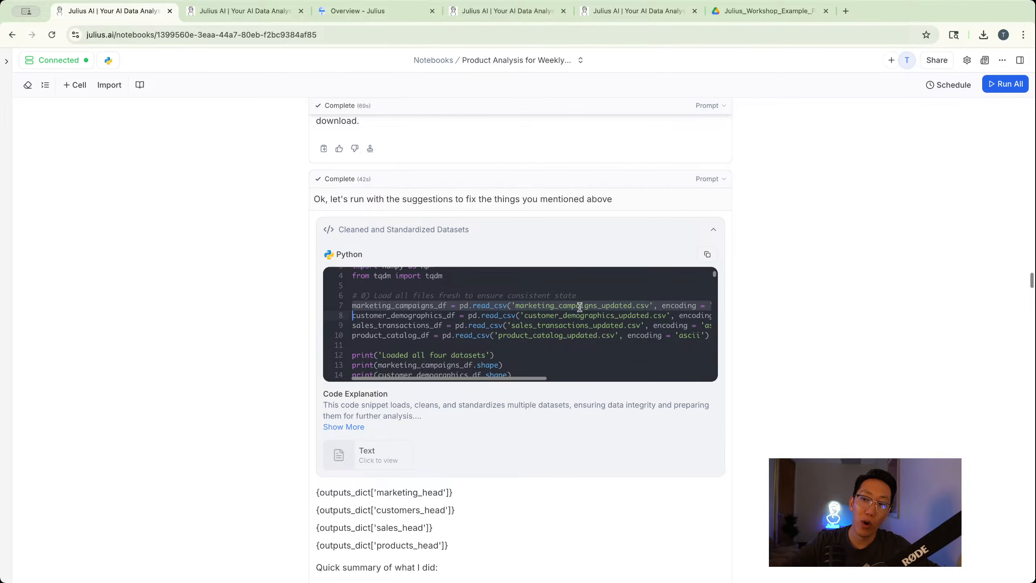
Compare the CSV files in the source cell with the "Load and preview the data" code and the sales_transactions head preview
{"action": "scroll", "coordinate": [262, 279], "scroll_direction": "up", "scroll_amount": 20}
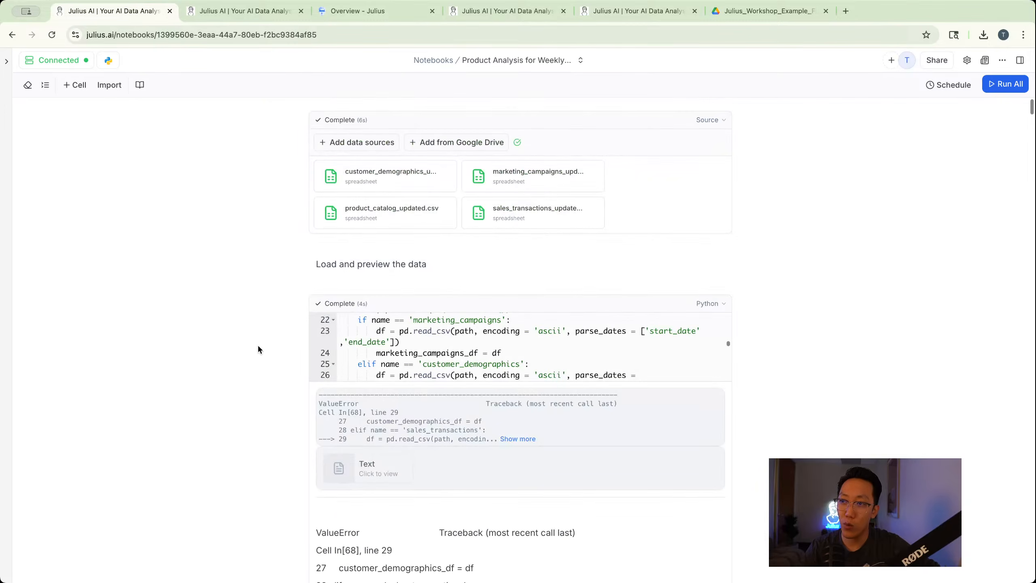
{"action": "scroll", "coordinate": [300, 340], "scroll_direction": "down", "scroll_amount": 5}
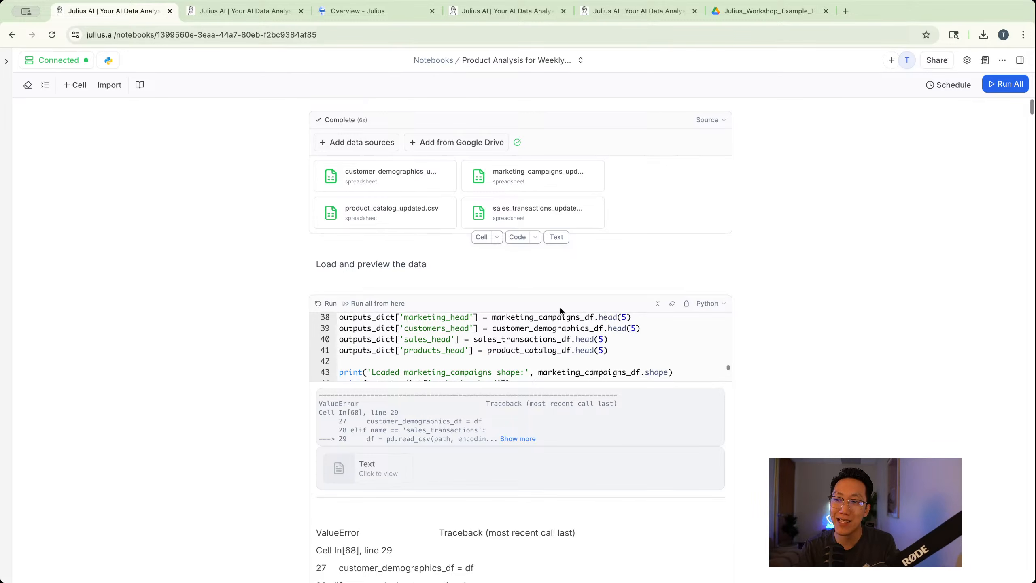
{"action": "scroll", "coordinate": [404, 265], "scroll_direction": "down", "scroll_amount": 5}
{"action": "scroll", "coordinate": [407, 245], "scroll_direction": "down", "scroll_amount": 15}
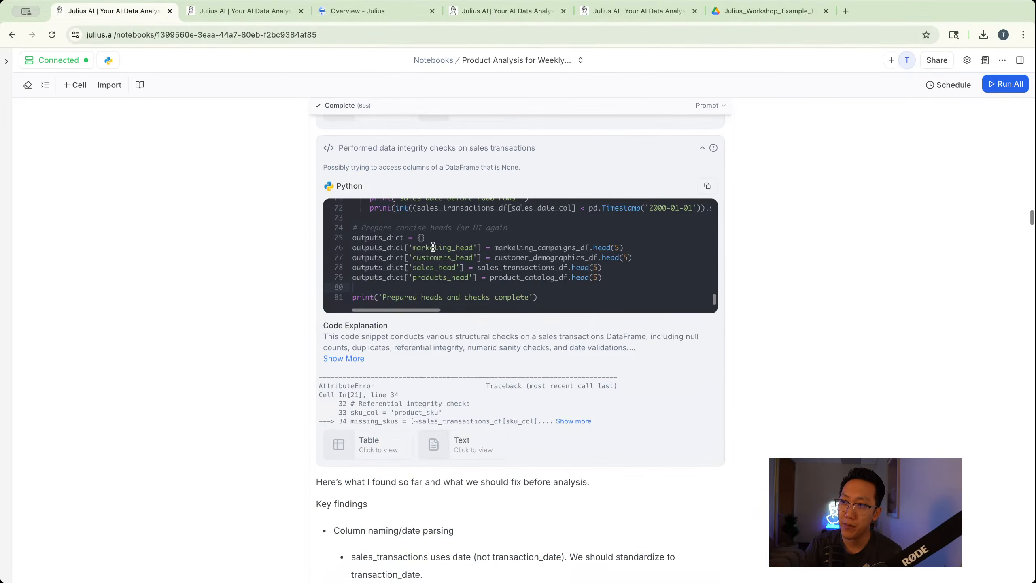
{"action": "scroll", "coordinate": [430, 244], "scroll_direction": "up", "scroll_amount": 5}
{"action": "scroll", "coordinate": [730, 354], "scroll_direction": "up", "scroll_amount": 20}
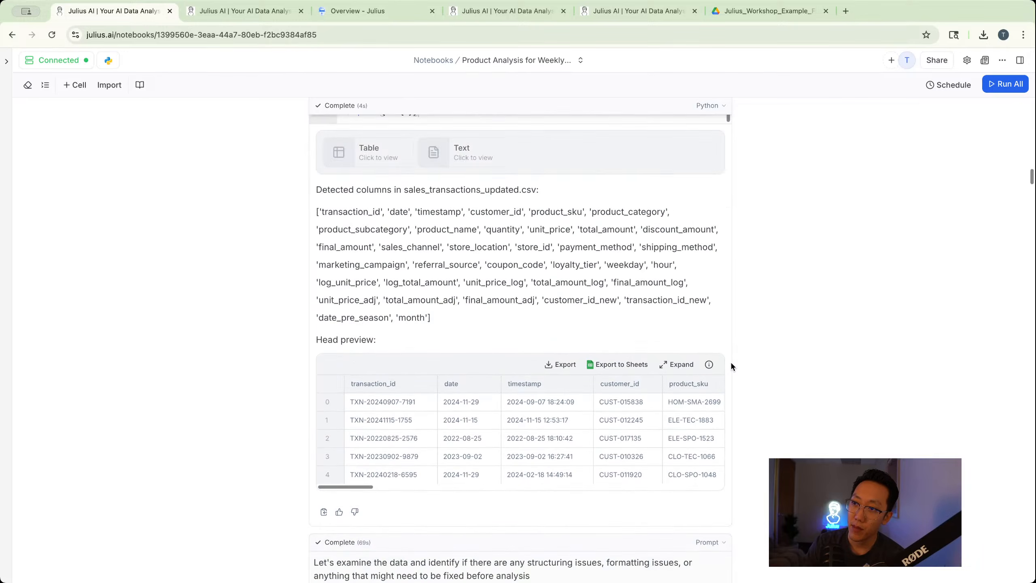
{"action": "scroll", "coordinate": [693, 355], "scroll_direction": "up", "scroll_amount": 10}
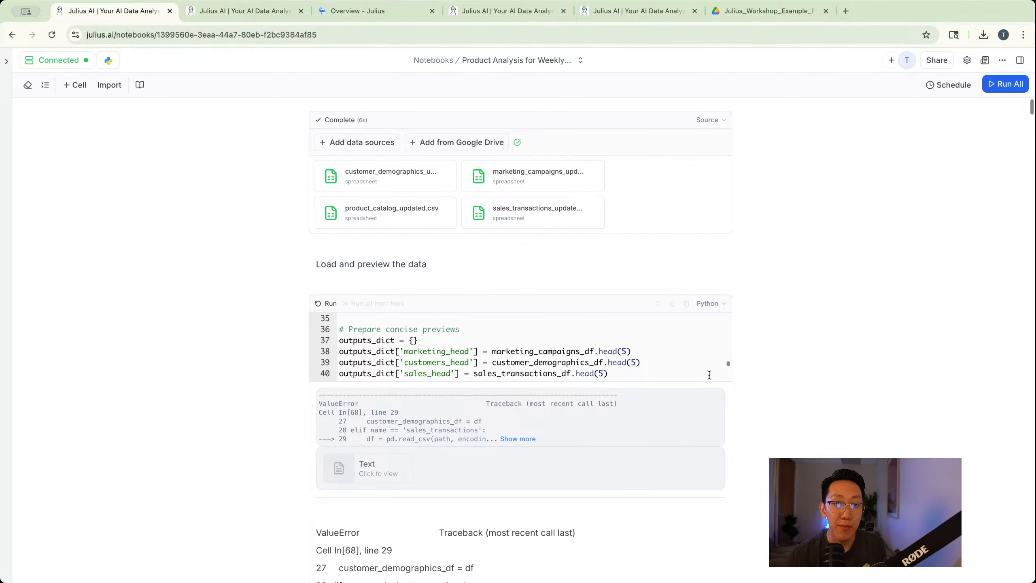
{"action": "scroll", "coordinate": [685, 365], "scroll_direction": "down", "scroll_amount": 2}
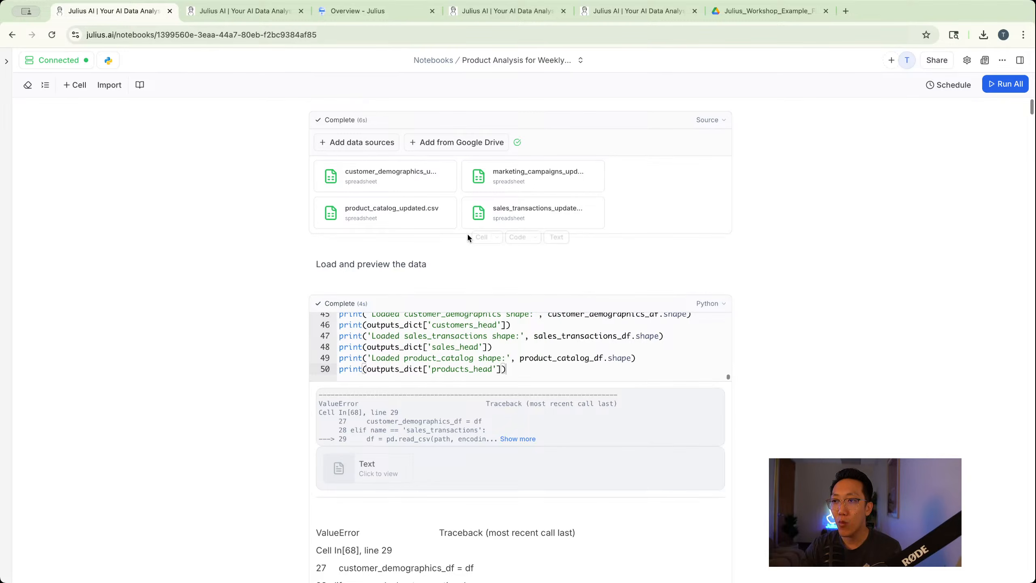
{"action": "scroll", "coordinate": [467, 234], "scroll_direction": "down", "scroll_amount": 8}
{"action": "scroll", "coordinate": [513, 252], "scroll_direction": "up", "scroll_amount": 8}
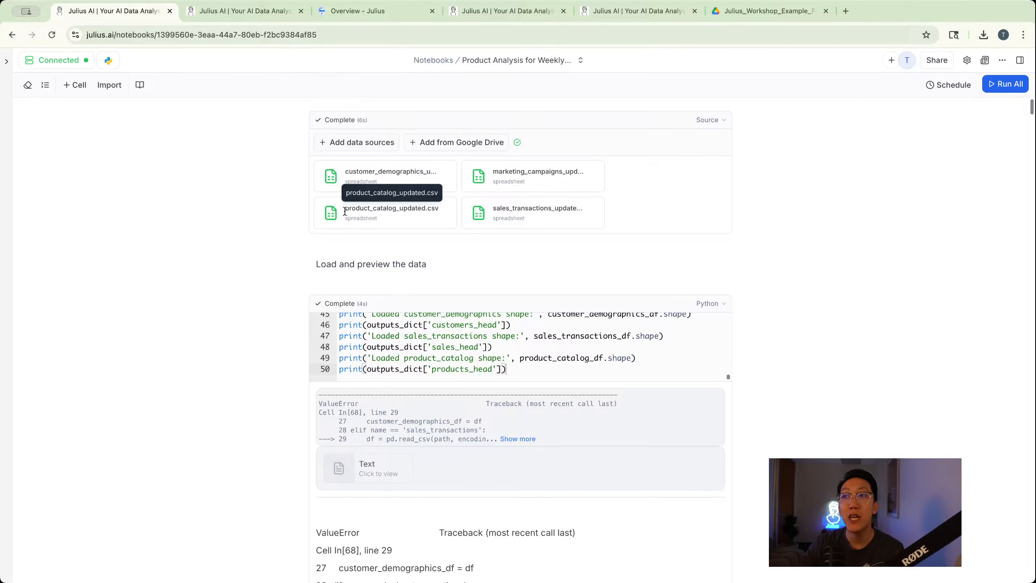
{"action": "left_click_drag", "start_coordinate": [346, 209], "coordinate": [422, 211]}
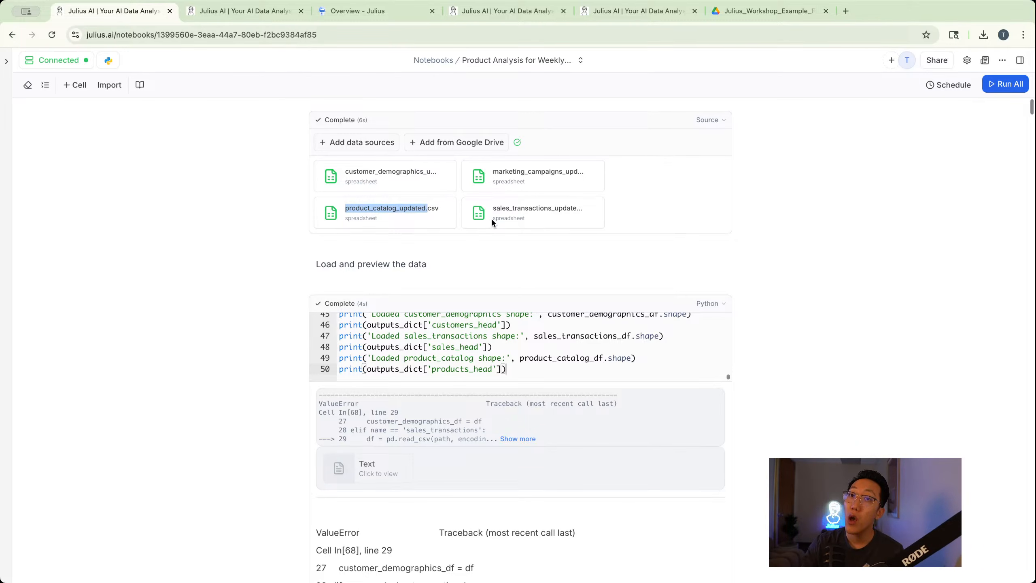
{"action": "left_click", "coordinate": [501, 288]}
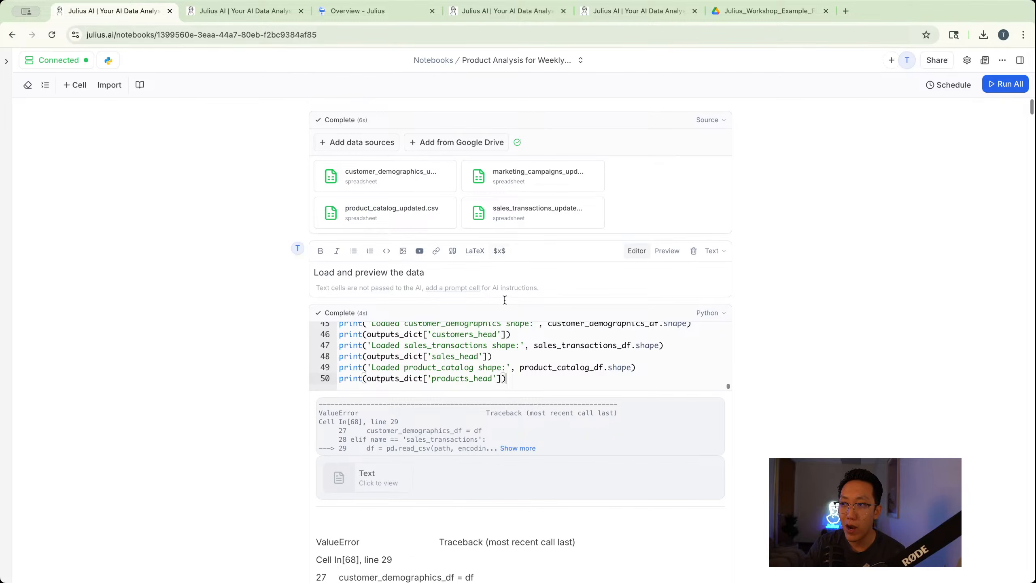
Insert a prompt cell directly below the source files with the text "Let's all the files xyz"
{"action": "left_click", "coordinate": [481, 237]}
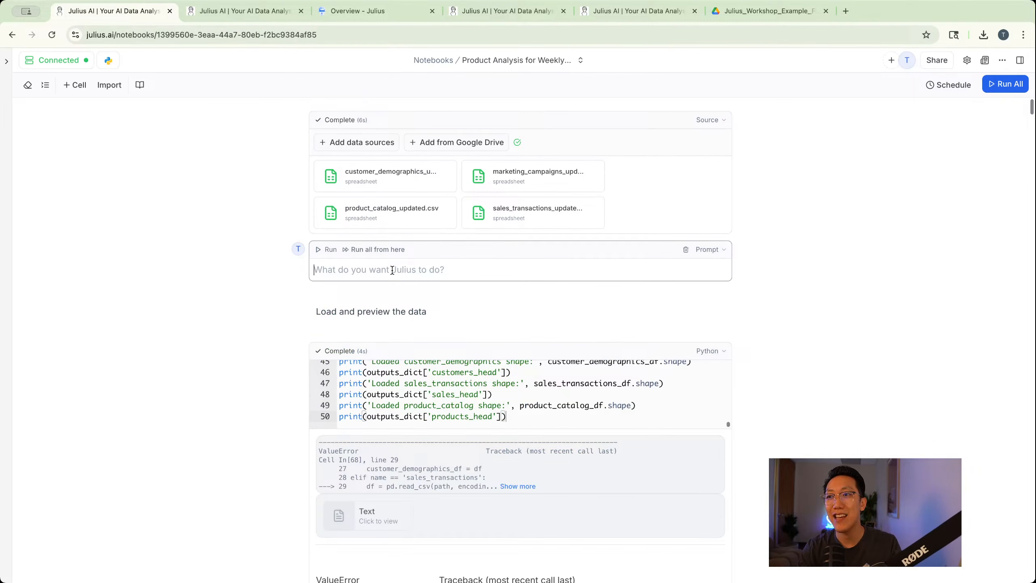
{"action": "type", "text": "Let's all the"}
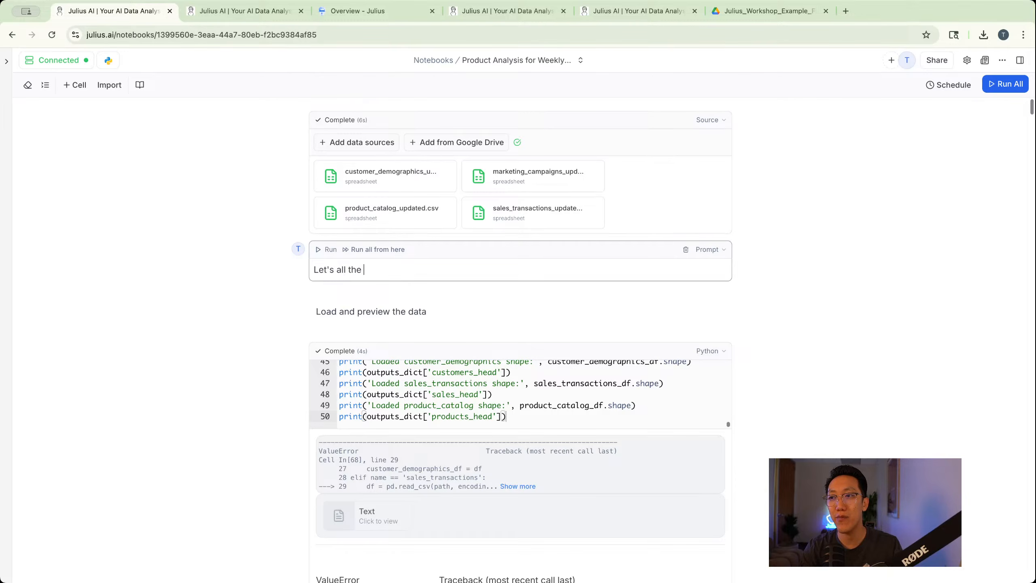
{"action": "type", "text": " files x7z"}
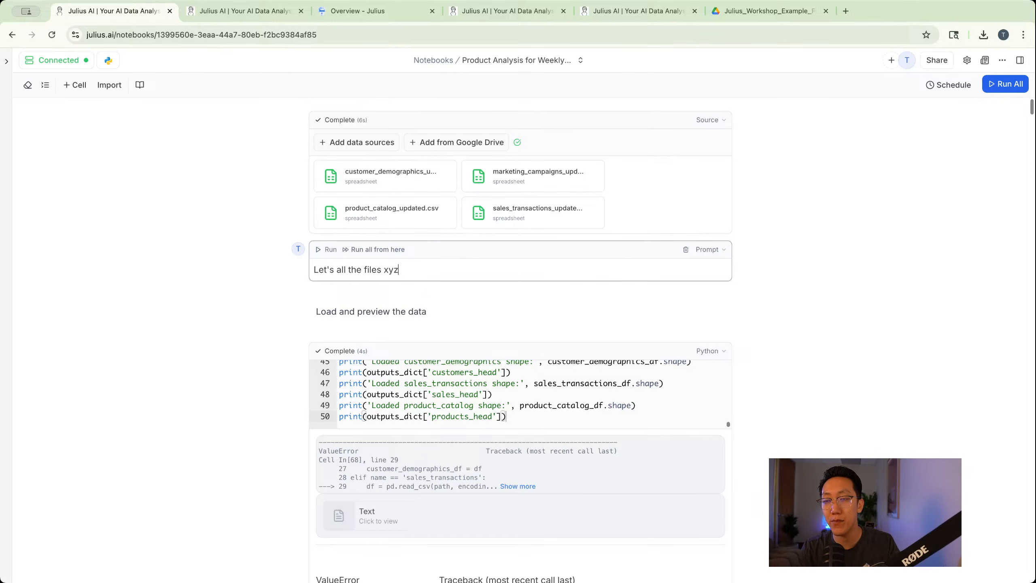
{"action": "left_click", "coordinate": [950, 228]}
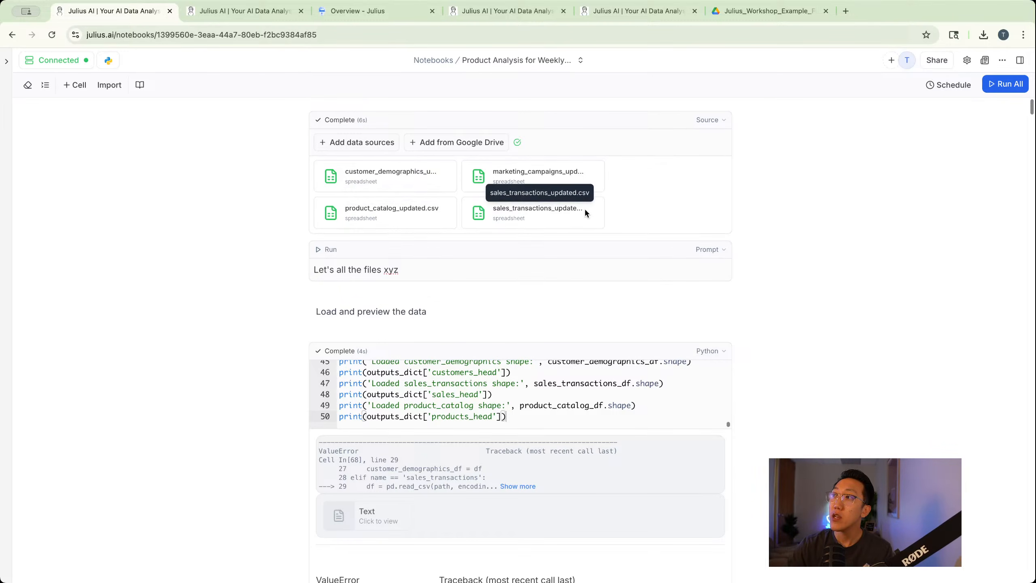
Review the custom instructions on number formatting and overlapping labels in the Customize Julius settings
{"action": "scroll", "coordinate": [573, 250], "scroll_direction": "down", "scroll_amount": 20}
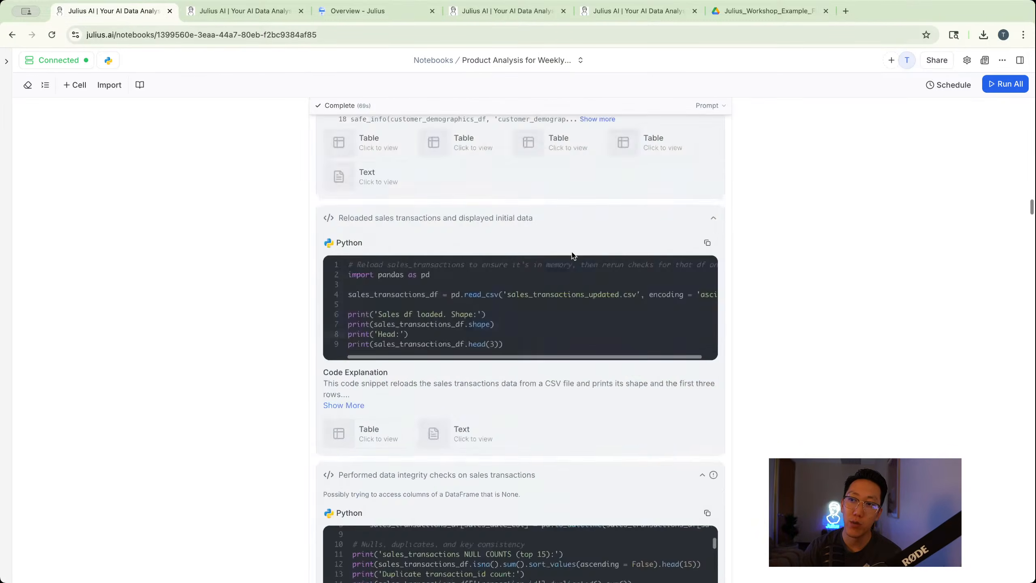
{"action": "scroll", "coordinate": [575, 259], "scroll_direction": "down", "scroll_amount": 20}
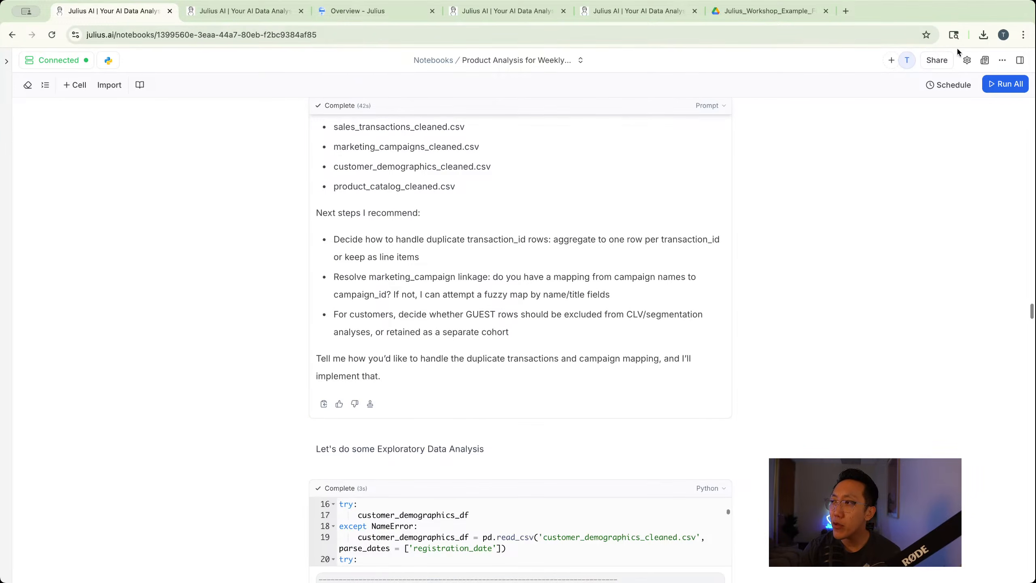
{"action": "left_click", "coordinate": [966, 60]}
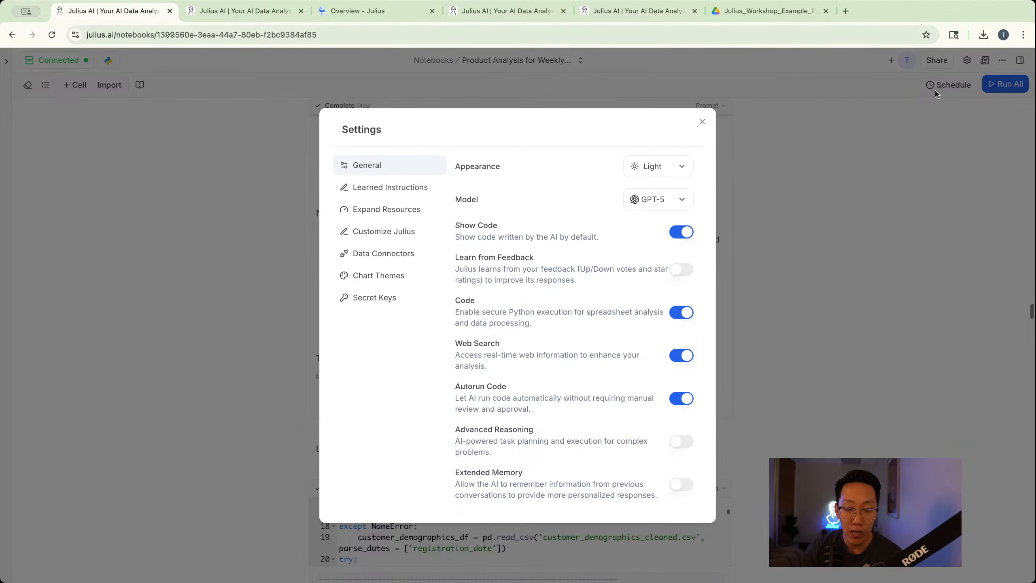
{"action": "left_click", "coordinate": [372, 232]}
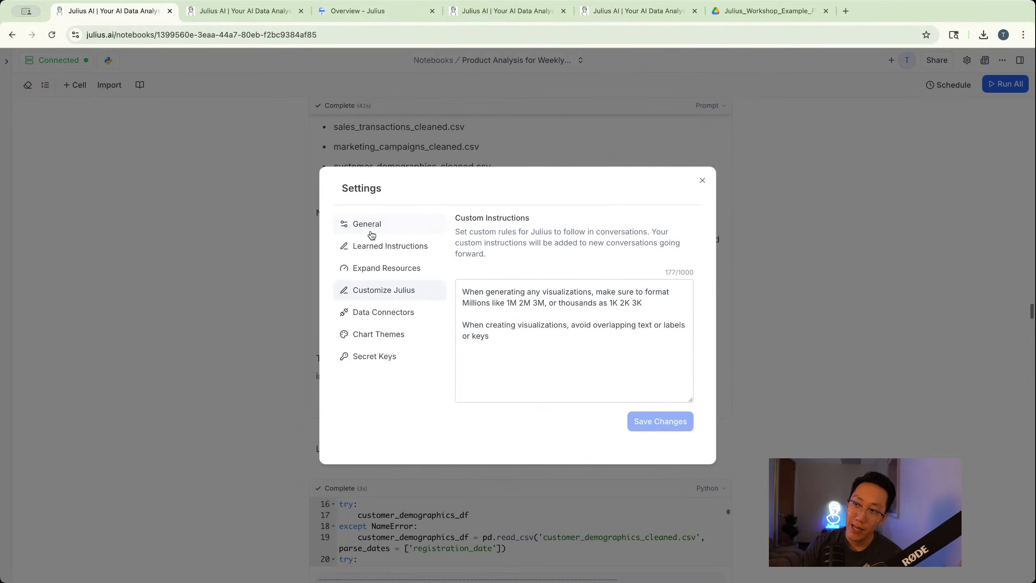
{"action": "left_click_drag", "start_coordinate": [493, 336], "coordinate": [493, 329]}
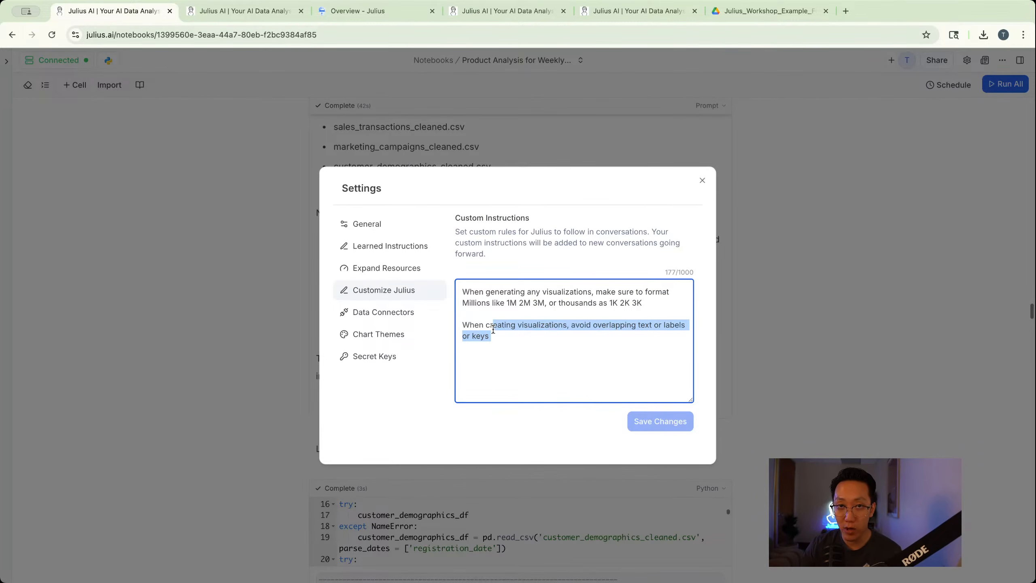
{"action": "left_click", "coordinate": [501, 352]}
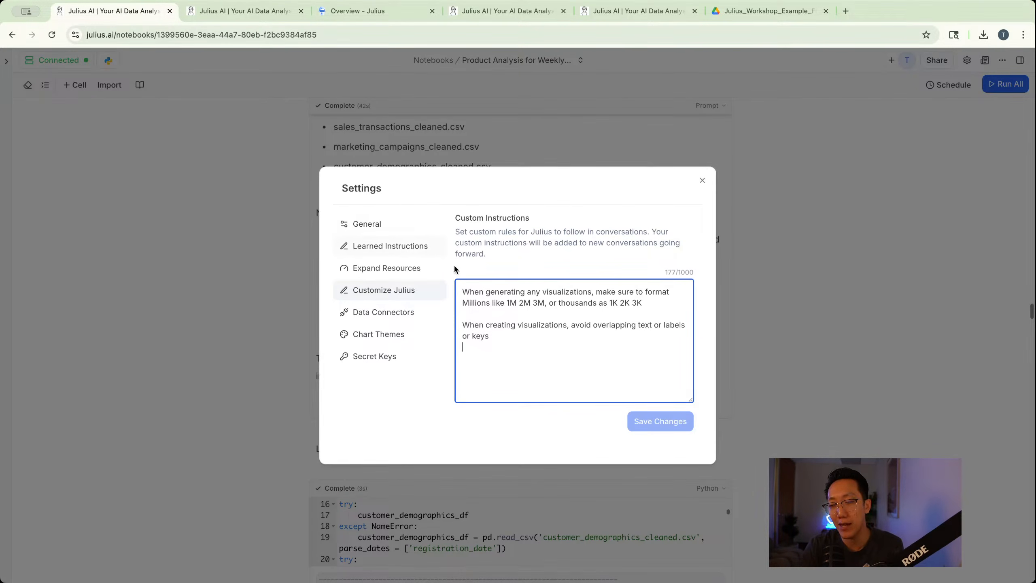
Draft a new chart theme with the instruction "Font: Comic Sans", then discard it and close the settings
{"action": "left_click", "coordinate": [369, 333]}
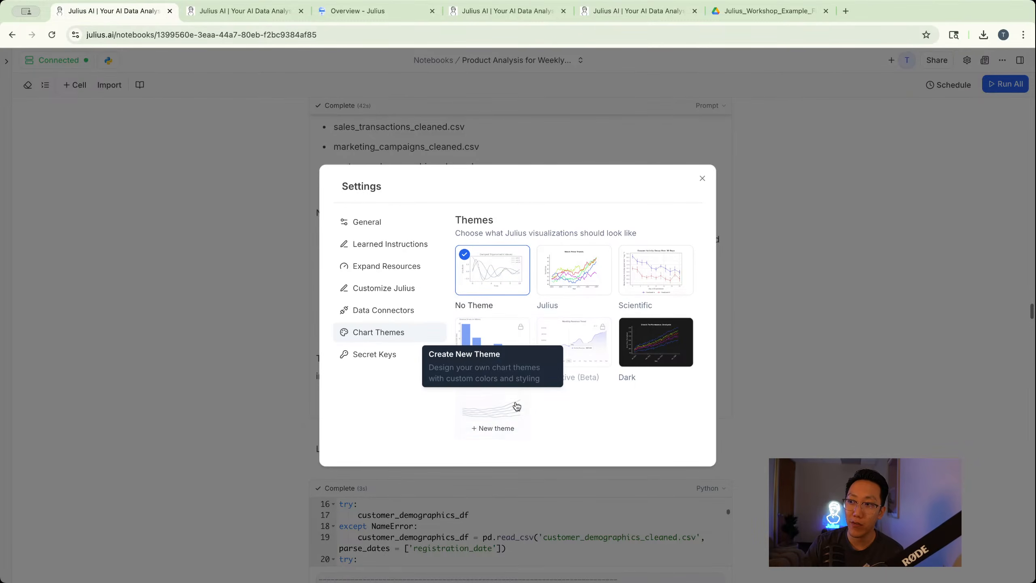
{"action": "left_click", "coordinate": [504, 408]}
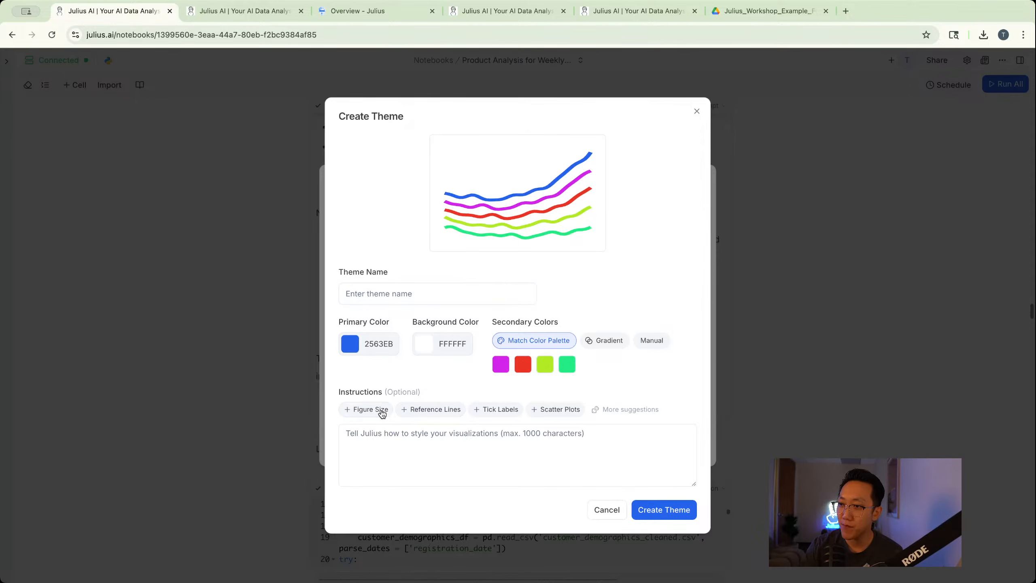
{"action": "left_click", "coordinate": [366, 409]}
{"action": "left_click_drag", "start_coordinate": [513, 431], "coordinate": [204, 421]}
{"action": "type", "text": "D"}
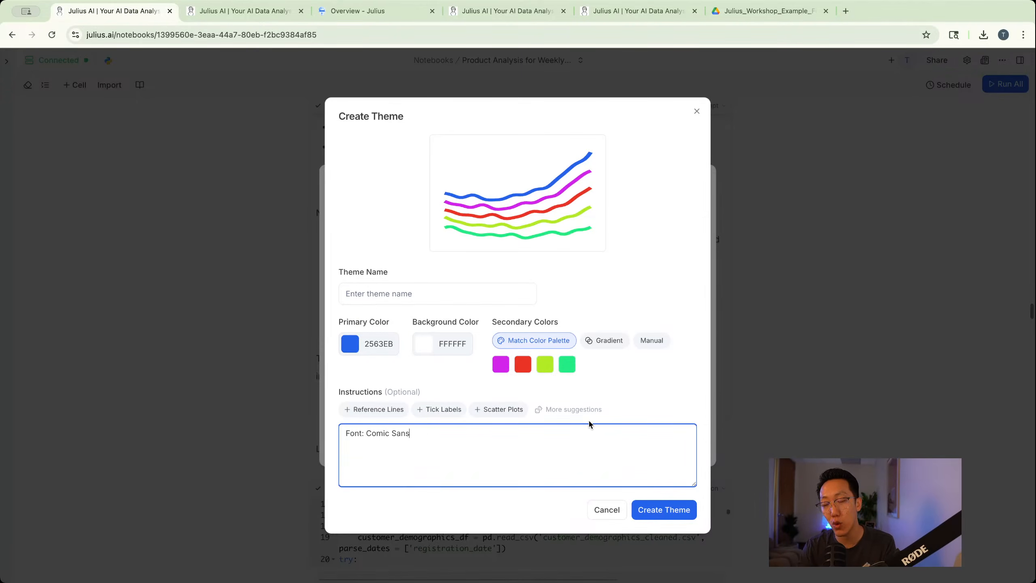
{"action": "left_click", "coordinate": [746, 404]}
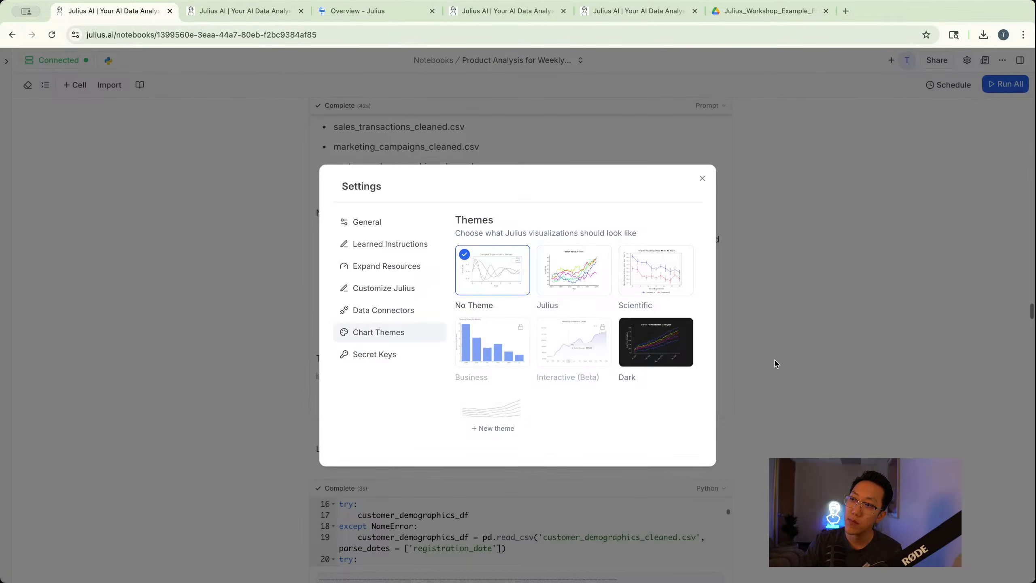
{"action": "left_click", "coordinate": [777, 363]}
View the My Notebooks list and return to the Product Analysis notebook
{"action": "scroll", "coordinate": [592, 213], "scroll_direction": "up", "scroll_amount": 10}
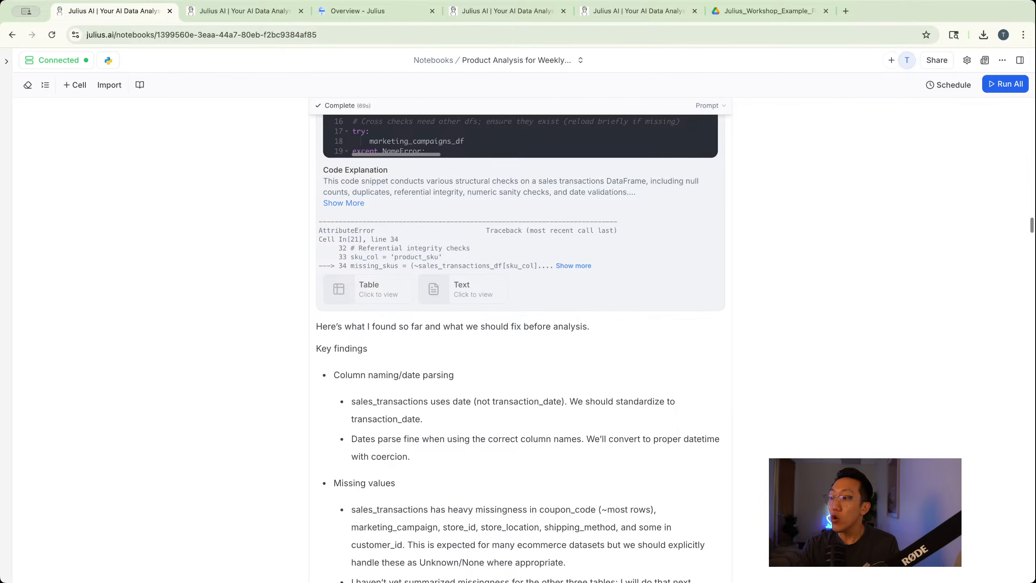
{"action": "scroll", "coordinate": [282, 305], "scroll_direction": "up", "scroll_amount": 15}
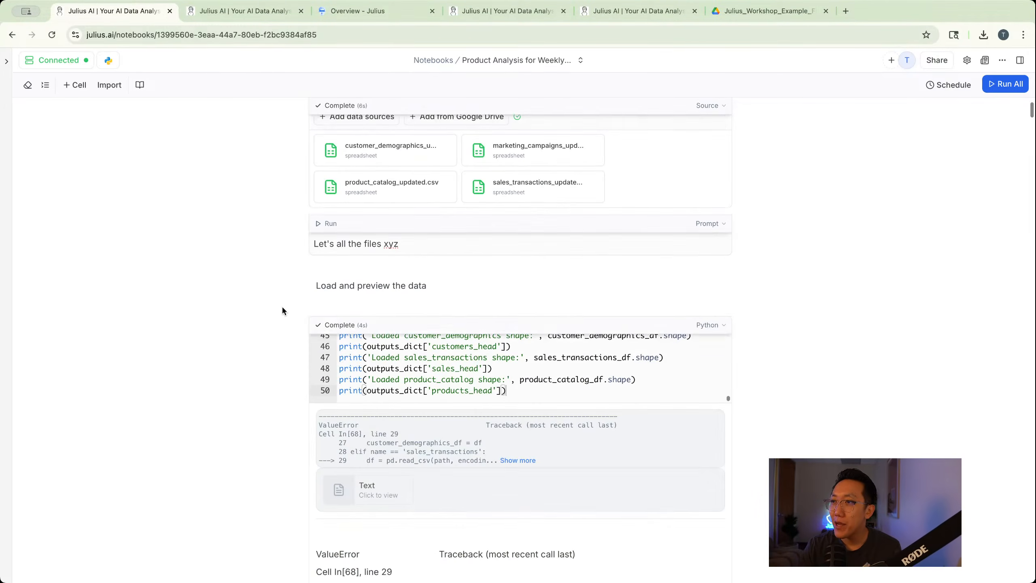
{"action": "left_click", "coordinate": [437, 61]}
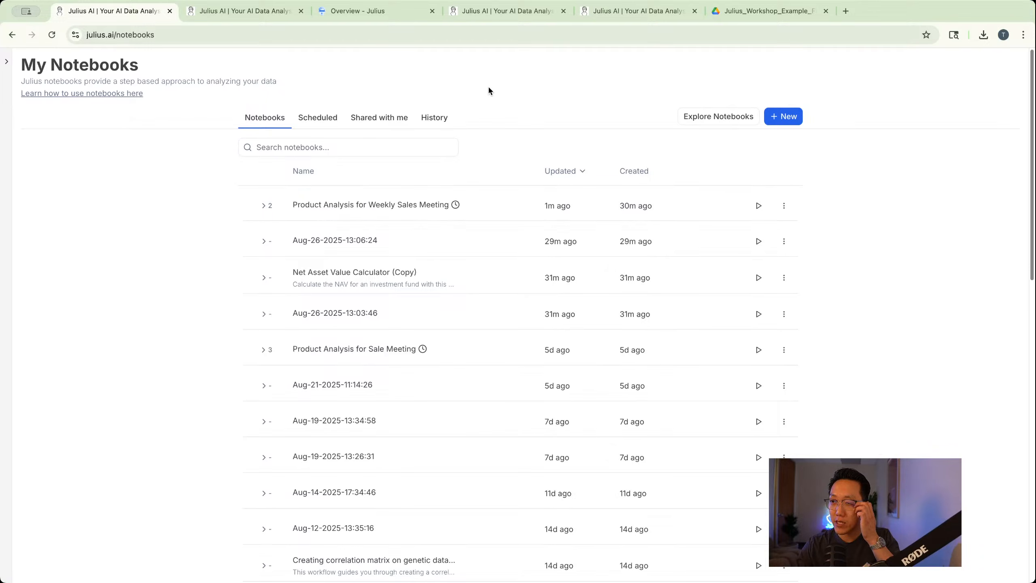
{"action": "key", "text": "super+bracketleft"}
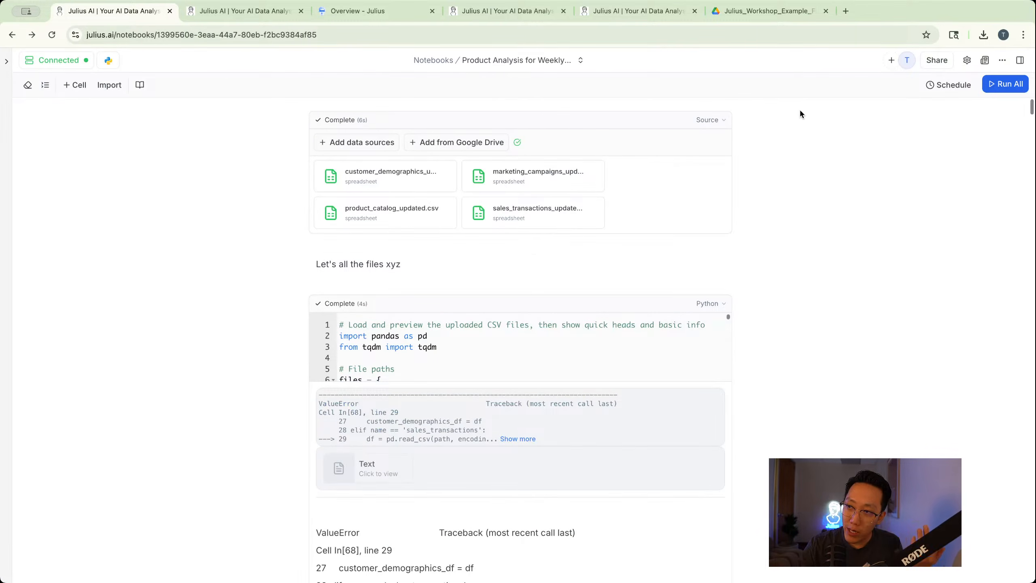
Turn on public access for the Product Analysis notebook so anyone with the link can view it
{"action": "left_click", "coordinate": [944, 61]}
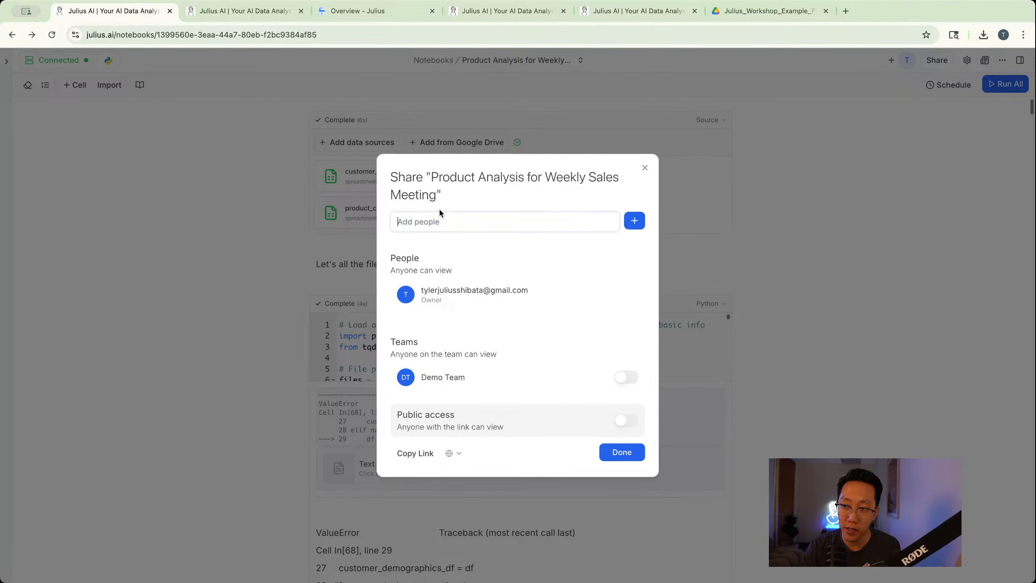
{"action": "left_click", "coordinate": [624, 420]}
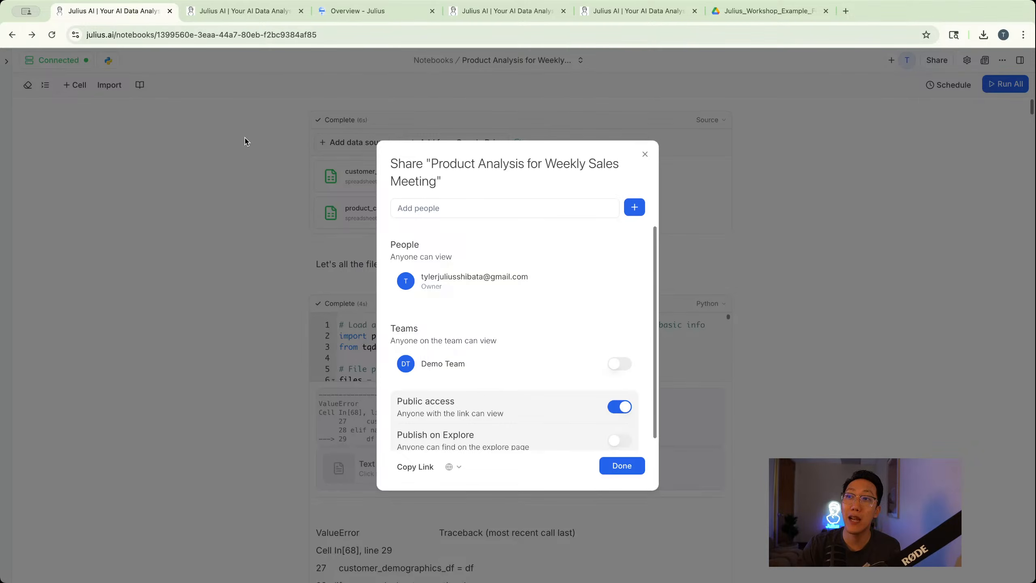
{"action": "left_click", "coordinate": [249, 153]}
Look through the notebook down to the six-week sales forecast prompt, and check its sharing settings
{"action": "scroll", "coordinate": [252, 163], "scroll_direction": "down", "scroll_amount": 10}
{"action": "scroll", "coordinate": [307, 266], "scroll_direction": "down", "scroll_amount": 20}
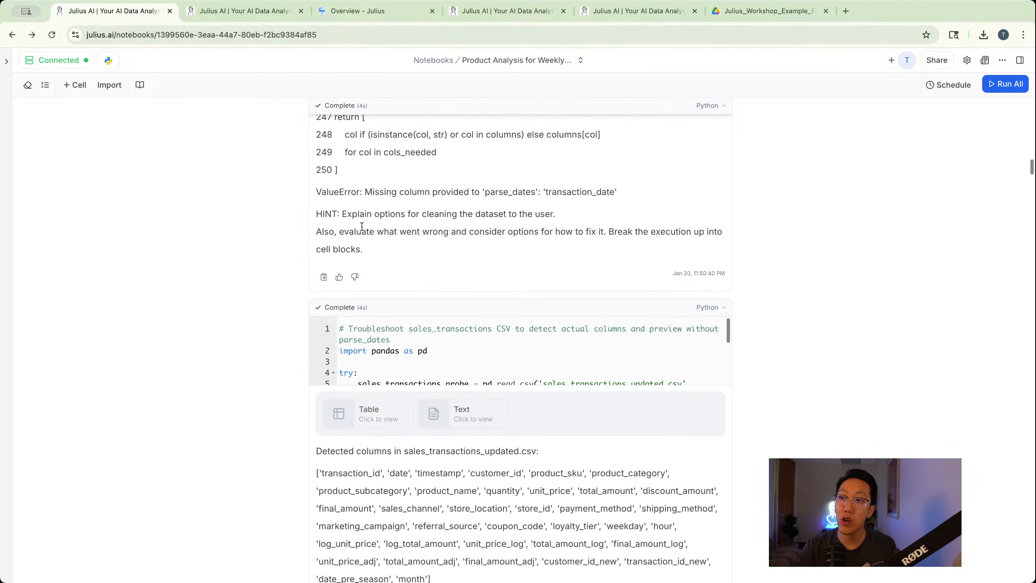
{"action": "scroll", "coordinate": [361, 232], "scroll_direction": "down", "scroll_amount": 20}
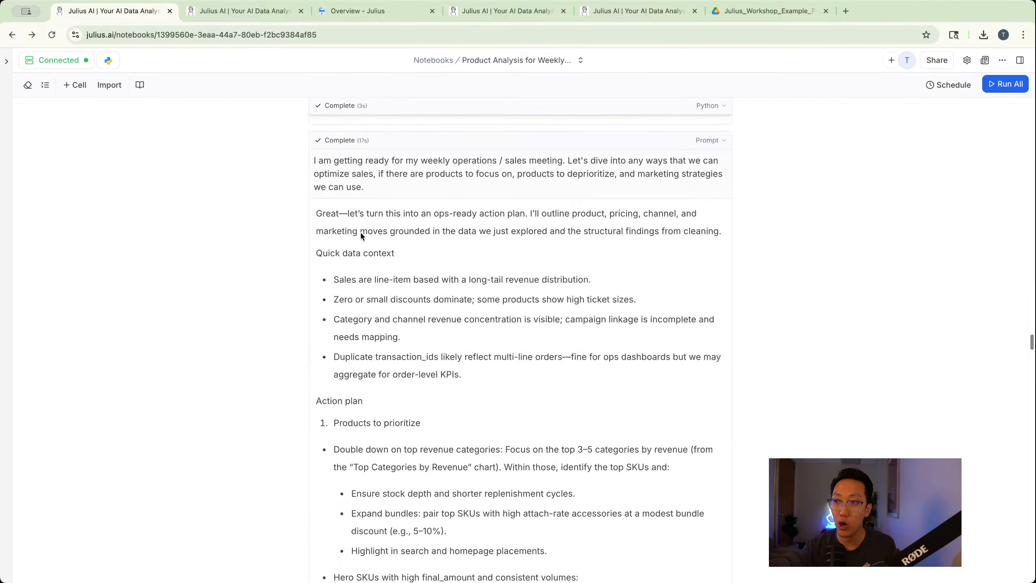
{"action": "scroll", "coordinate": [360, 232], "scroll_direction": "down", "scroll_amount": 9}
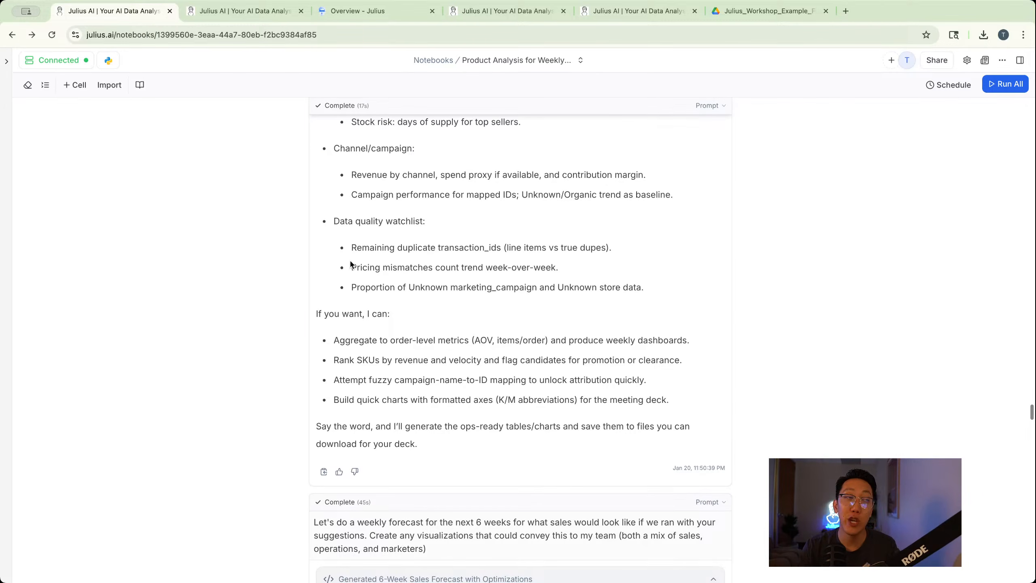
{"action": "left_click", "coordinate": [936, 59]}
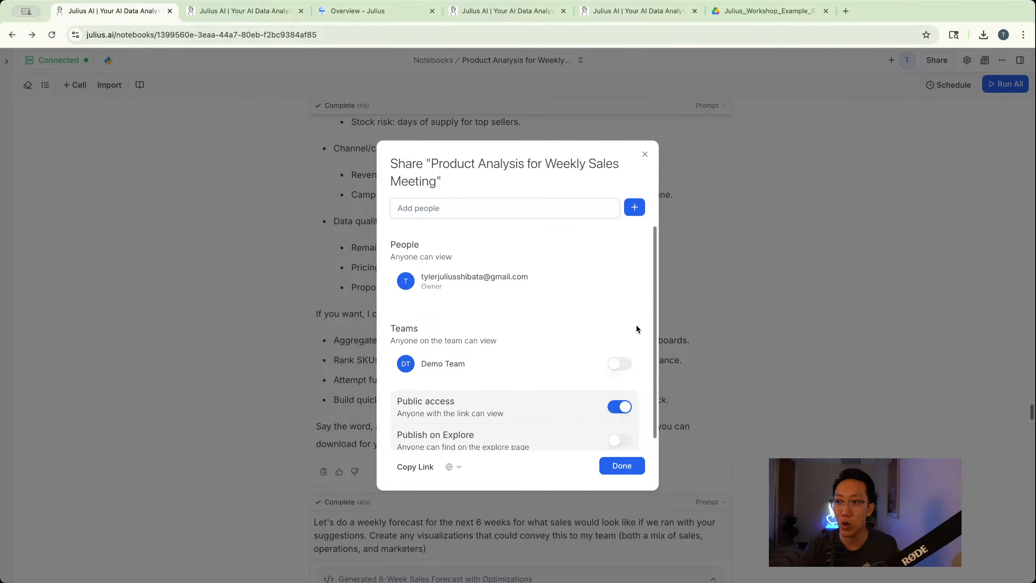
{"action": "left_click", "coordinate": [749, 311]}
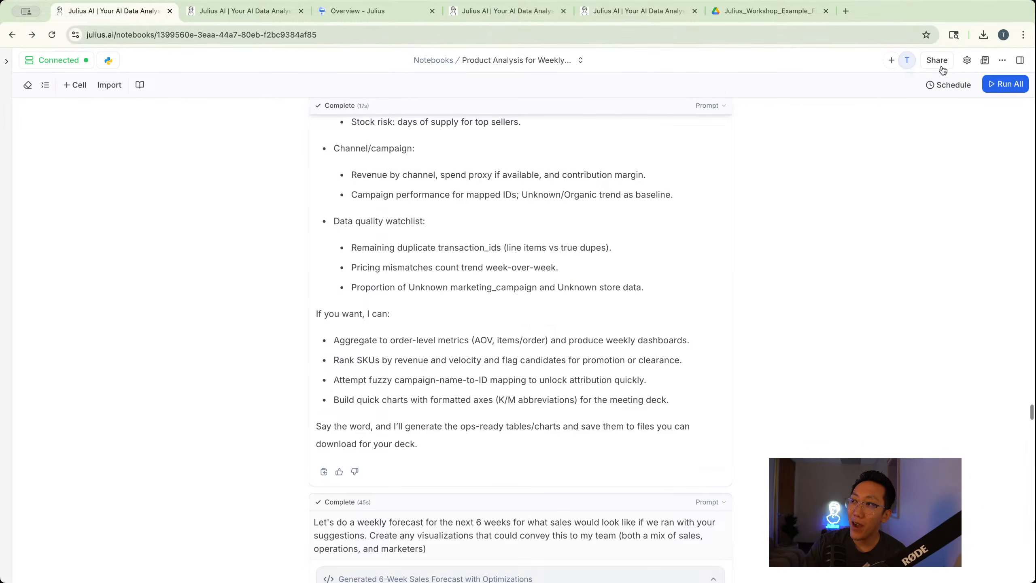
Publish the Product Analysis notebook on Explore and close its sharing settings
{"action": "left_click", "coordinate": [937, 61]}
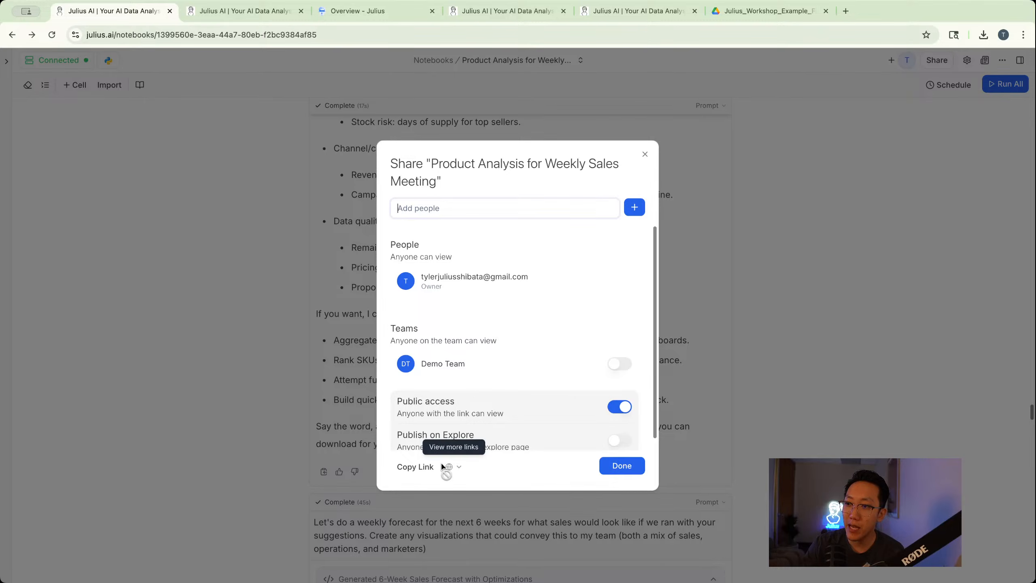
{"action": "scroll", "coordinate": [528, 442], "scroll_direction": "down", "scroll_amount": 1}
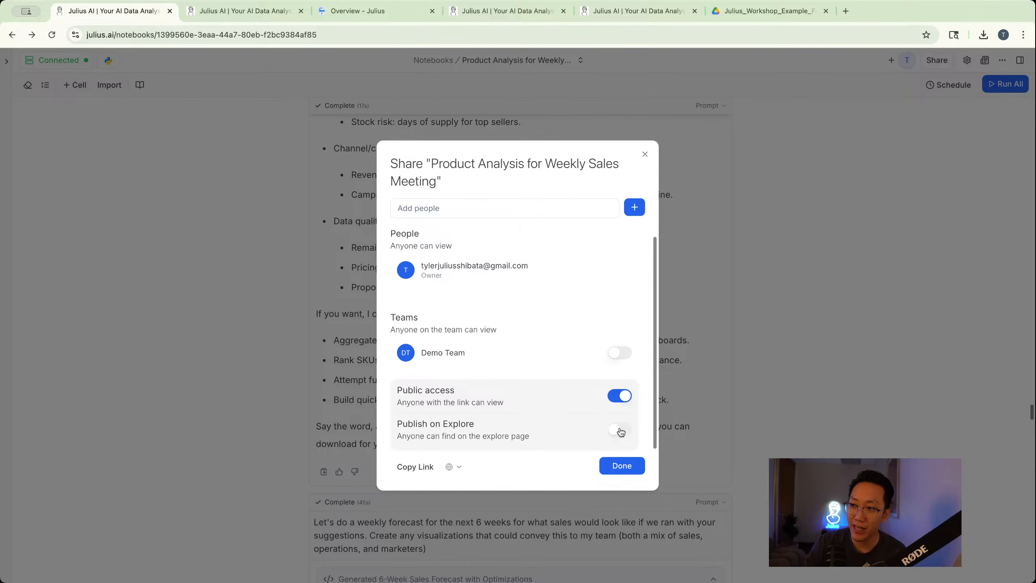
{"action": "left_click", "coordinate": [619, 430]}
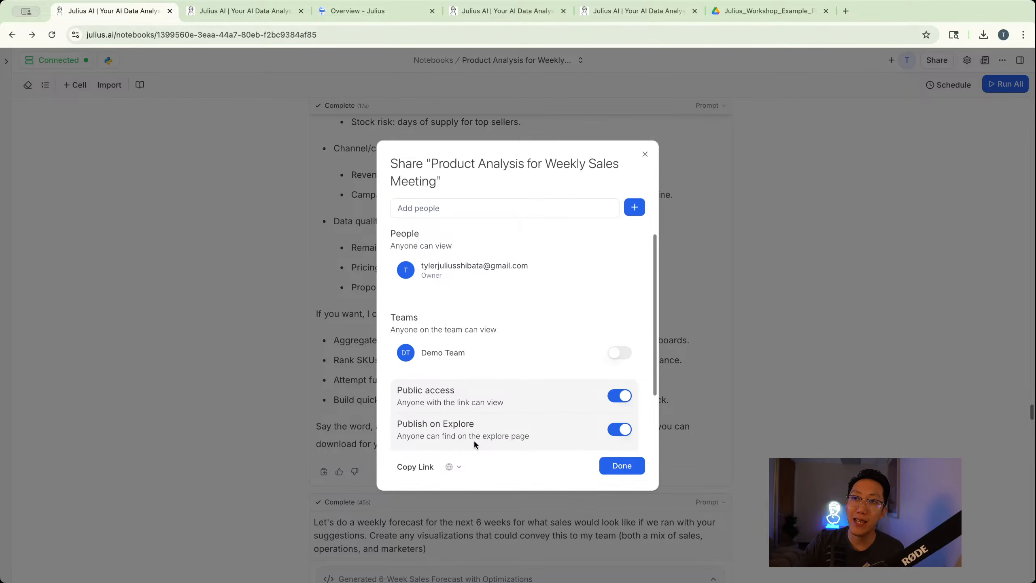
{"action": "left_click", "coordinate": [644, 154]}
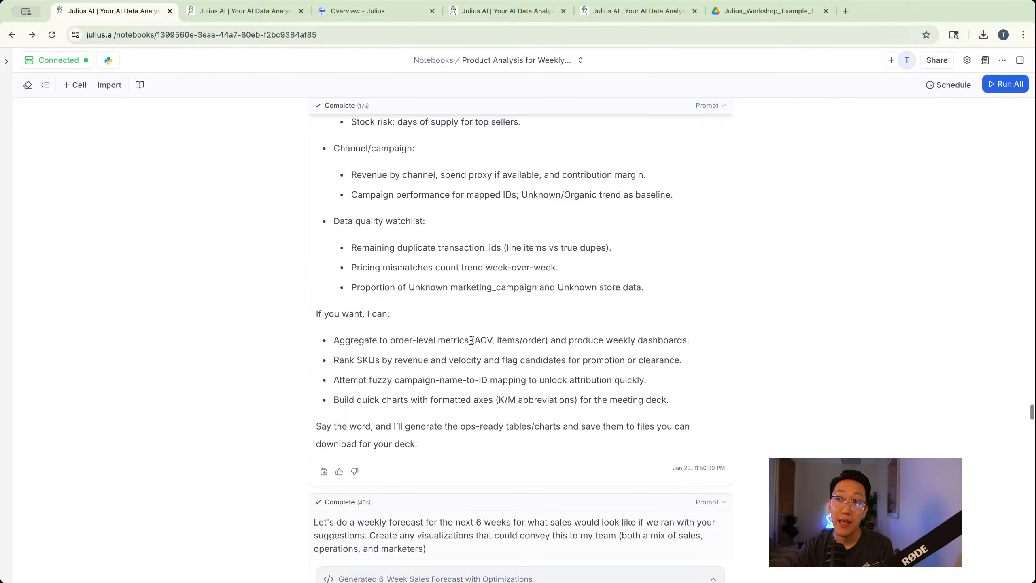
Open the Julius documentation in a separate tab and view the Notebooks overview down to the Deep Dive webinar recording
{"action": "mouse_move", "coordinate": [2, 60]}
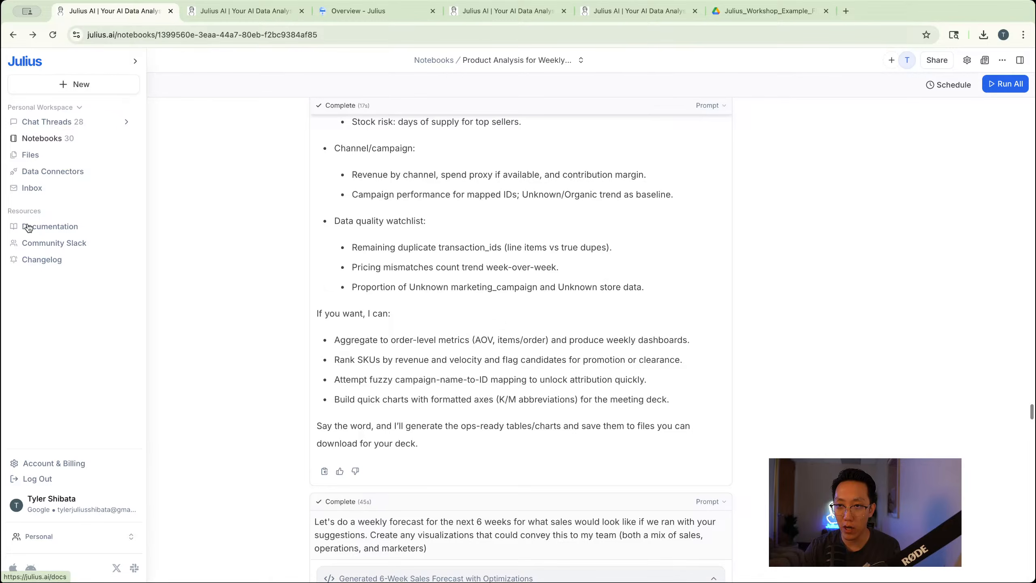
{"action": "left_click", "coordinate": [41, 227], "text": "super"}
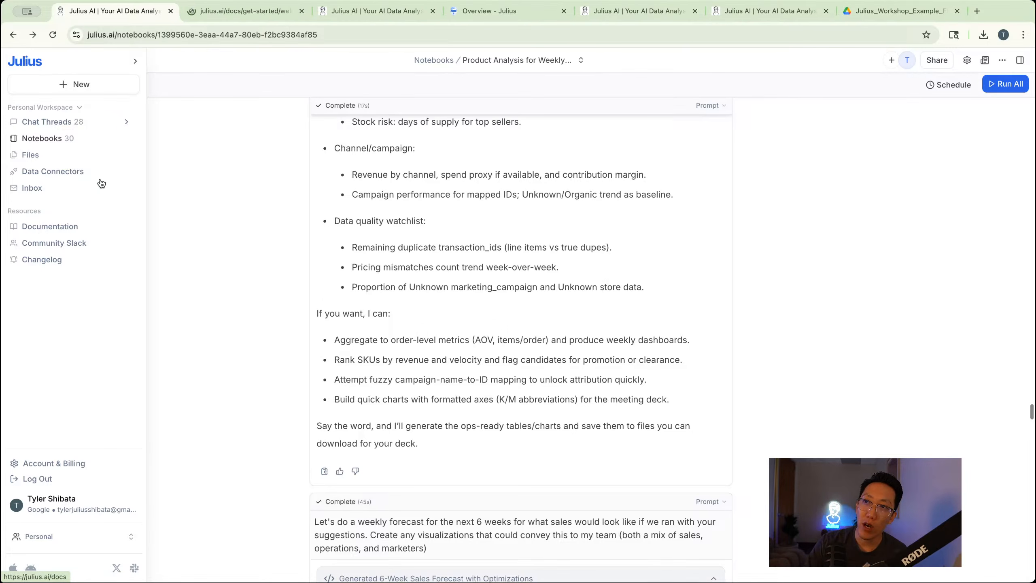
{"action": "left_click", "coordinate": [222, 18]}
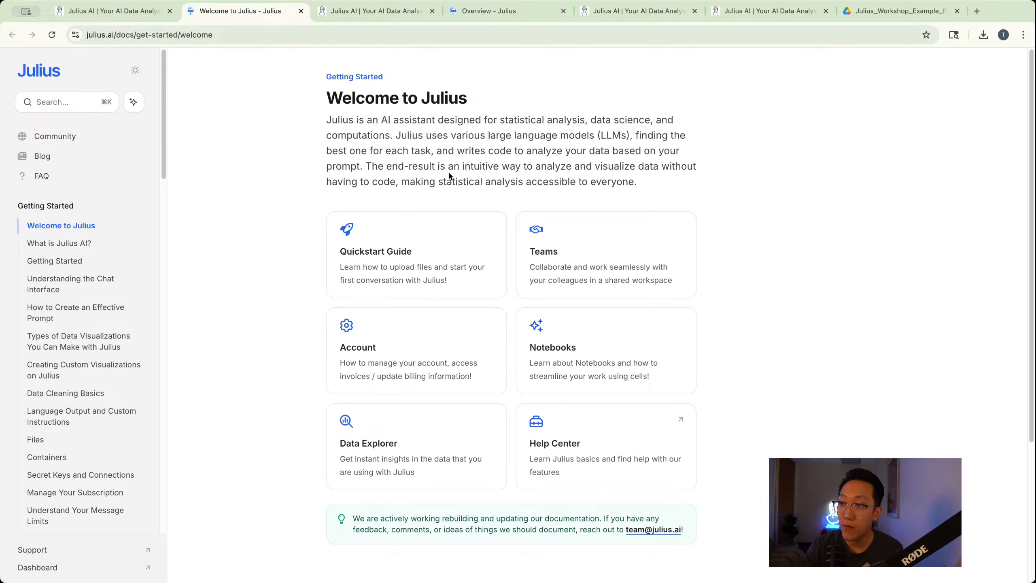
{"action": "left_click", "coordinate": [620, 347]}
{"action": "scroll", "coordinate": [408, 261], "scroll_direction": "down", "scroll_amount": 4}
{"action": "scroll", "coordinate": [381, 206], "scroll_direction": "down", "scroll_amount": 5}
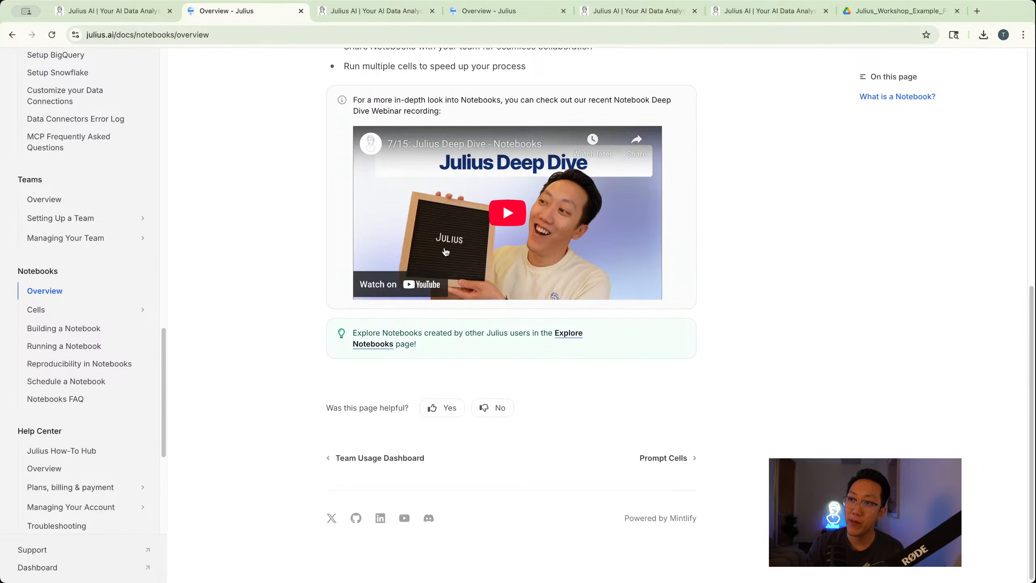
Return to the documentation's welcome page and browse its topic list through the Data Connectors section
{"action": "key", "text": "super+Left"}
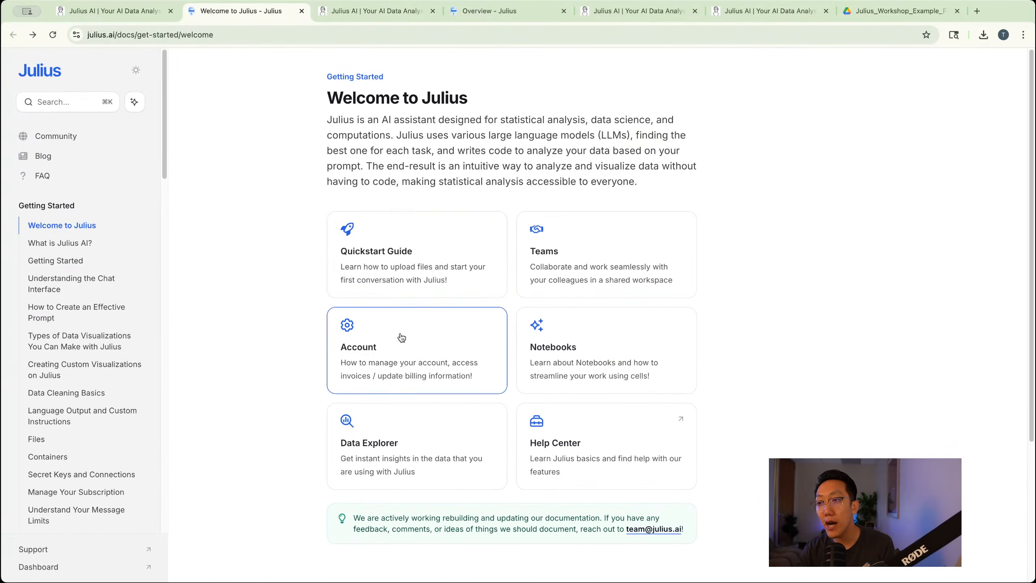
{"action": "scroll", "coordinate": [62, 293], "scroll_direction": "down", "scroll_amount": 6}
{"action": "scroll", "coordinate": [63, 293], "scroll_direction": "down", "scroll_amount": 10}
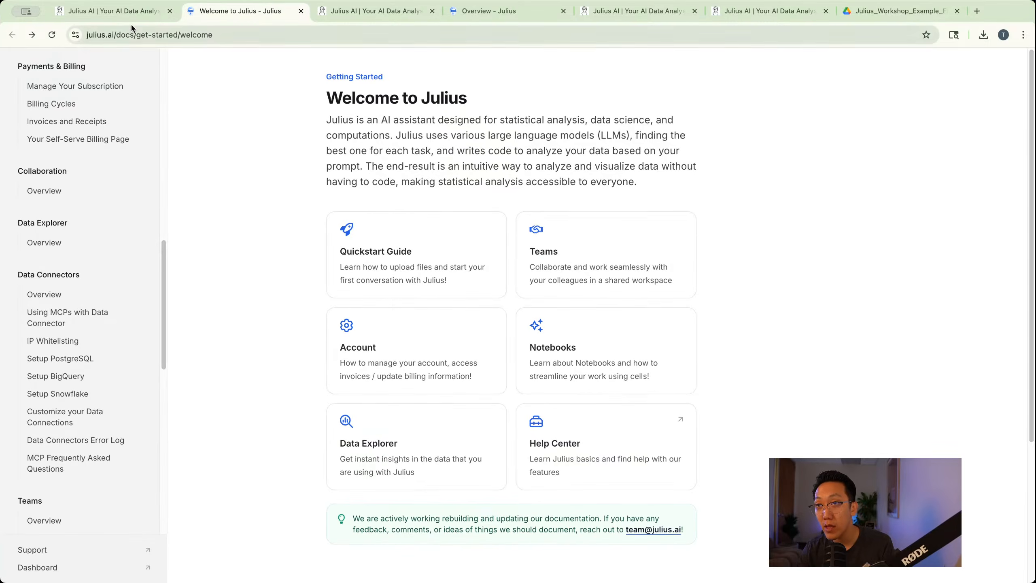
View the Julius Community Slack join page from the notebook's resources, and close it
{"action": "left_click", "coordinate": [128, 12]}
{"action": "mouse_move", "coordinate": [6, 61]}
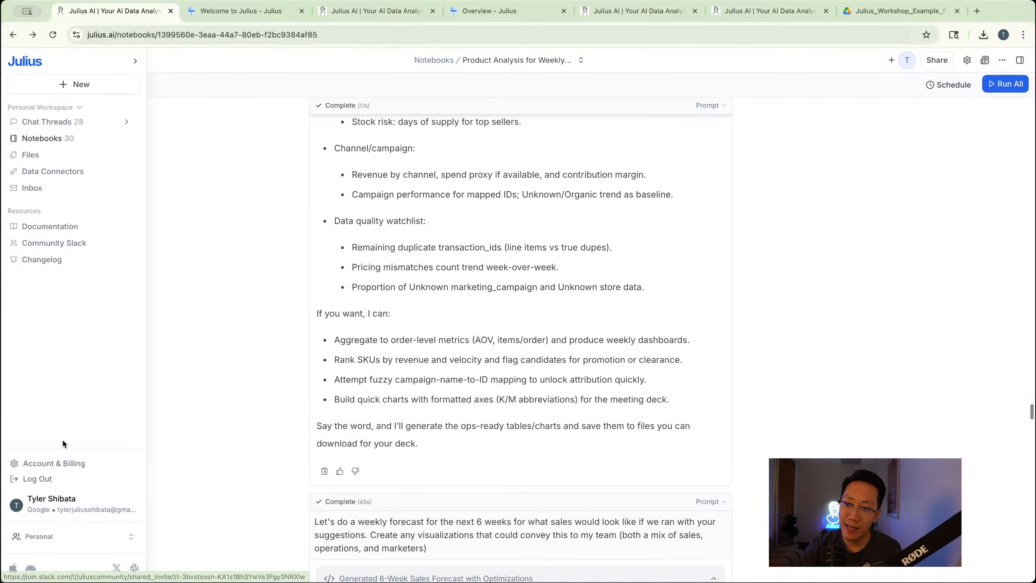
{"action": "left_click", "coordinate": [63, 244]}
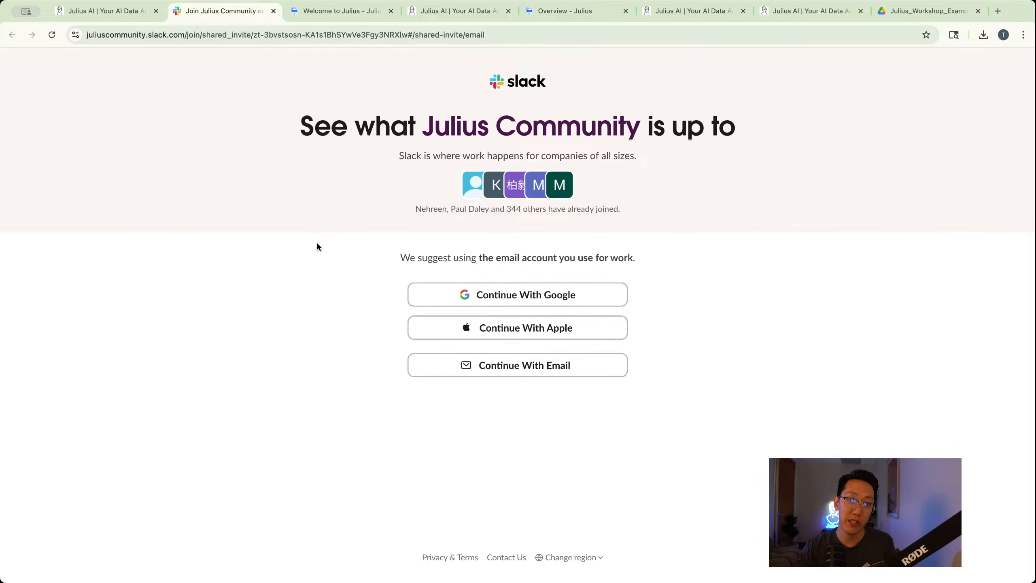
{"action": "key", "text": "super+w"}
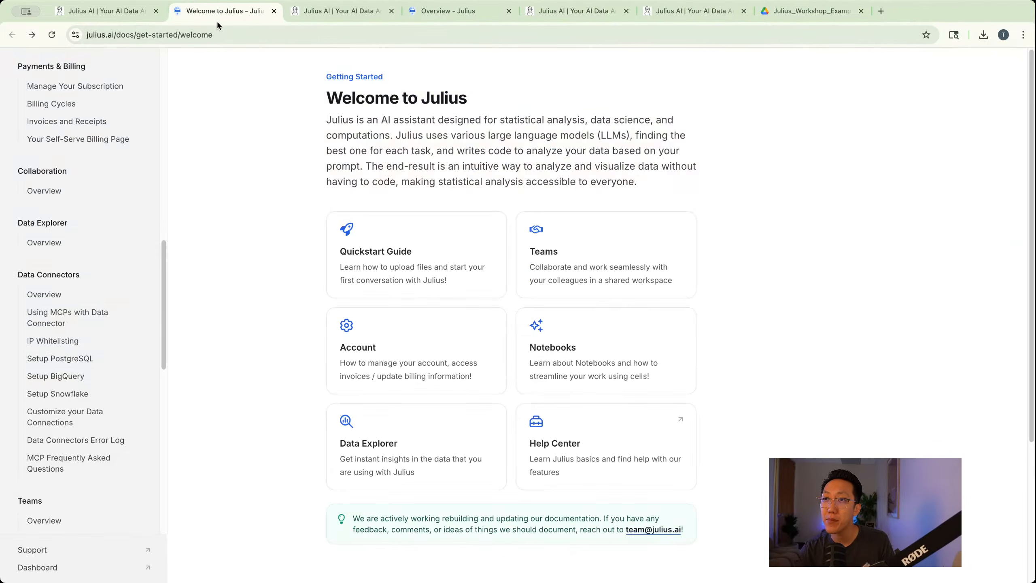
Browse the documentation topics down to the Notebooks and Help Center sections
{"action": "scroll", "coordinate": [41, 552], "scroll_direction": "down", "scroll_amount": 5}
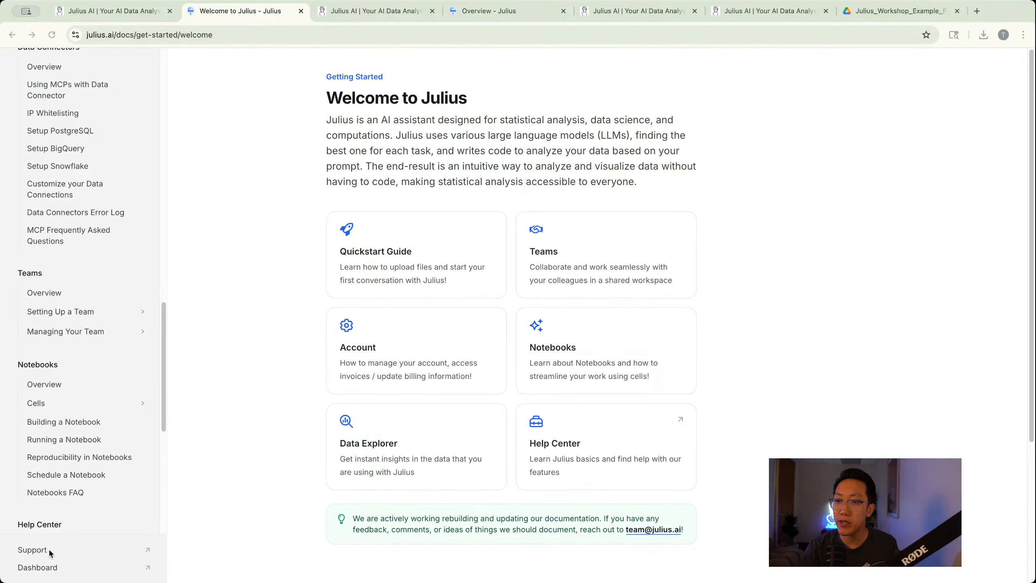